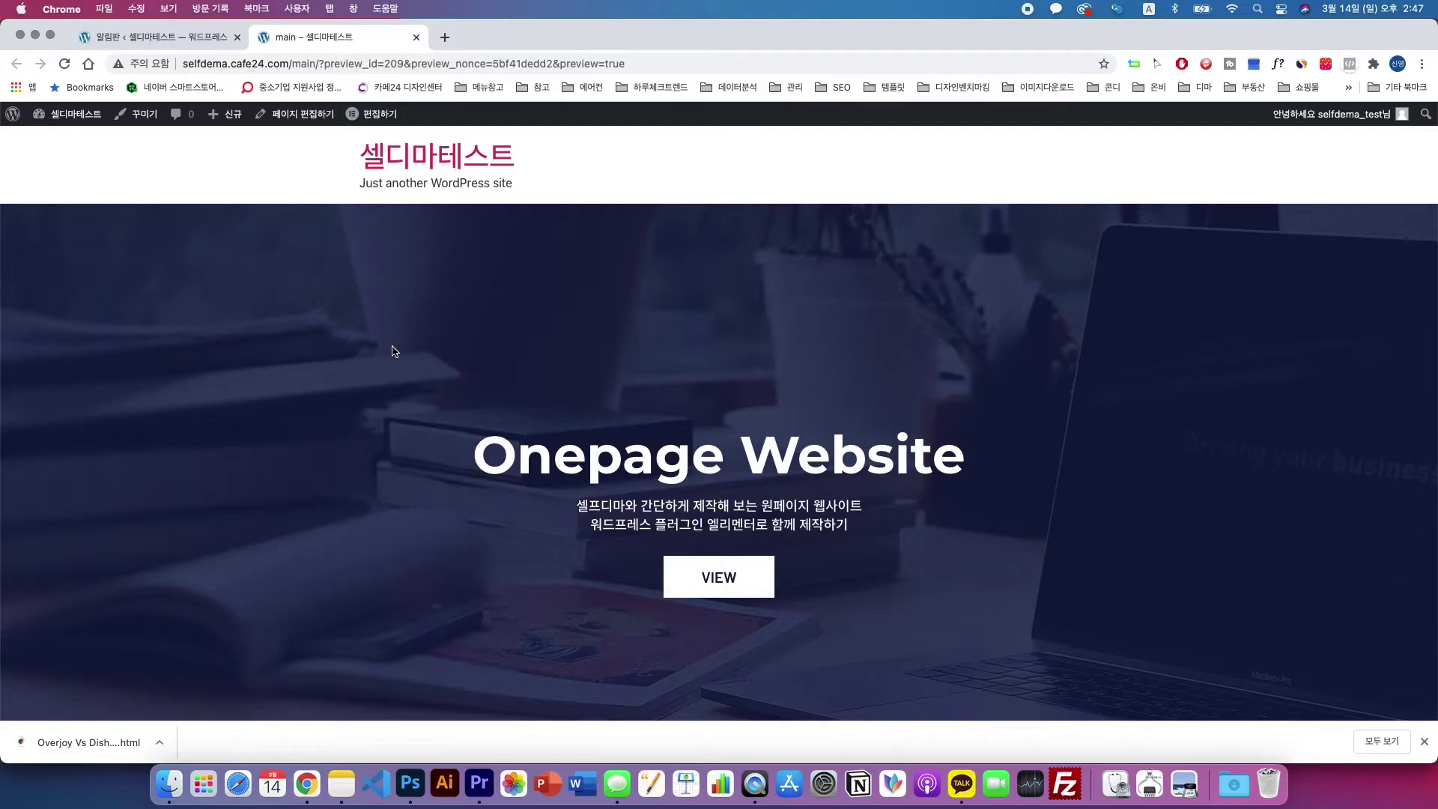
- Return to the WordPress dashboard and open the page for adding a new plugin
scroll(715, 386, "down", 5)
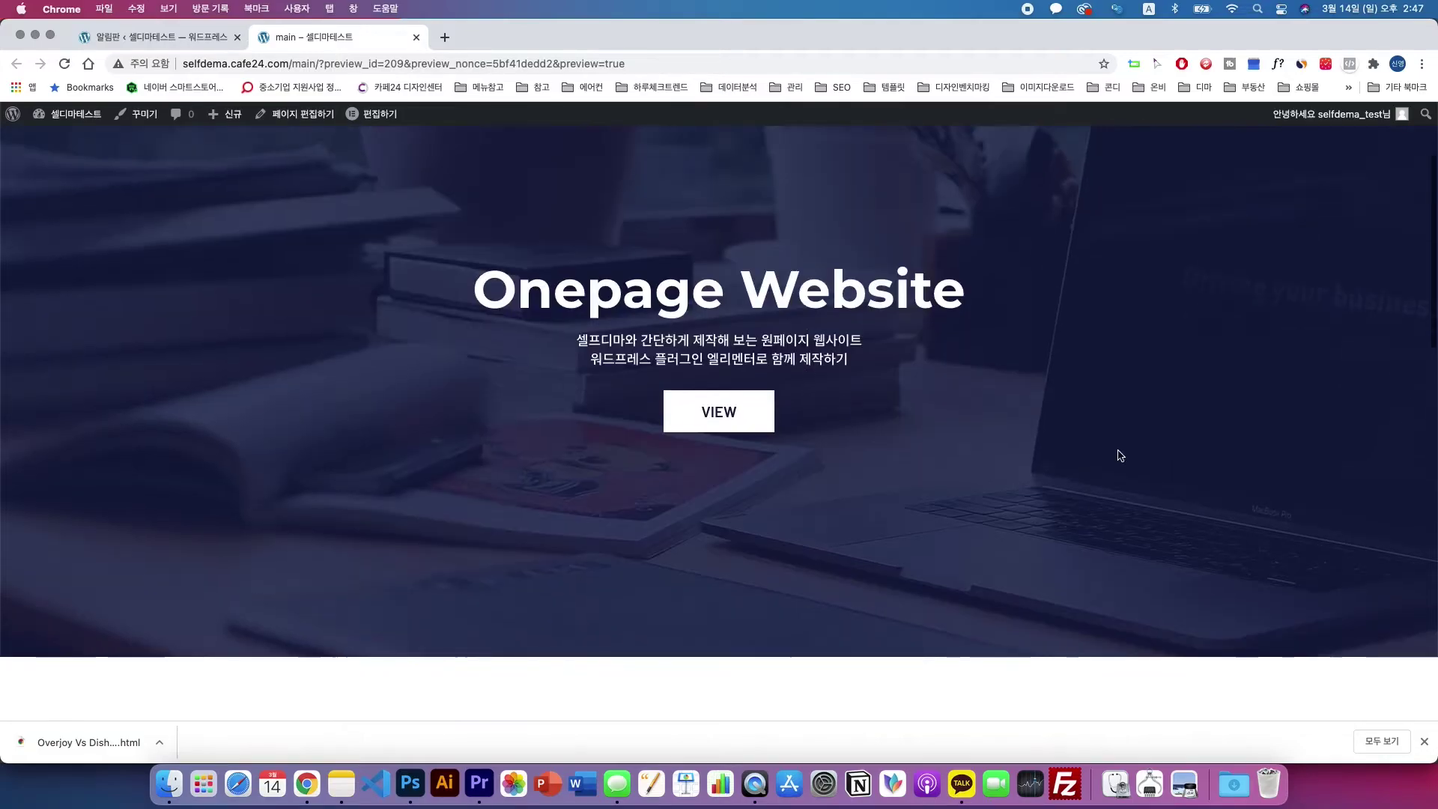
scroll(1117, 454, "down", 10)
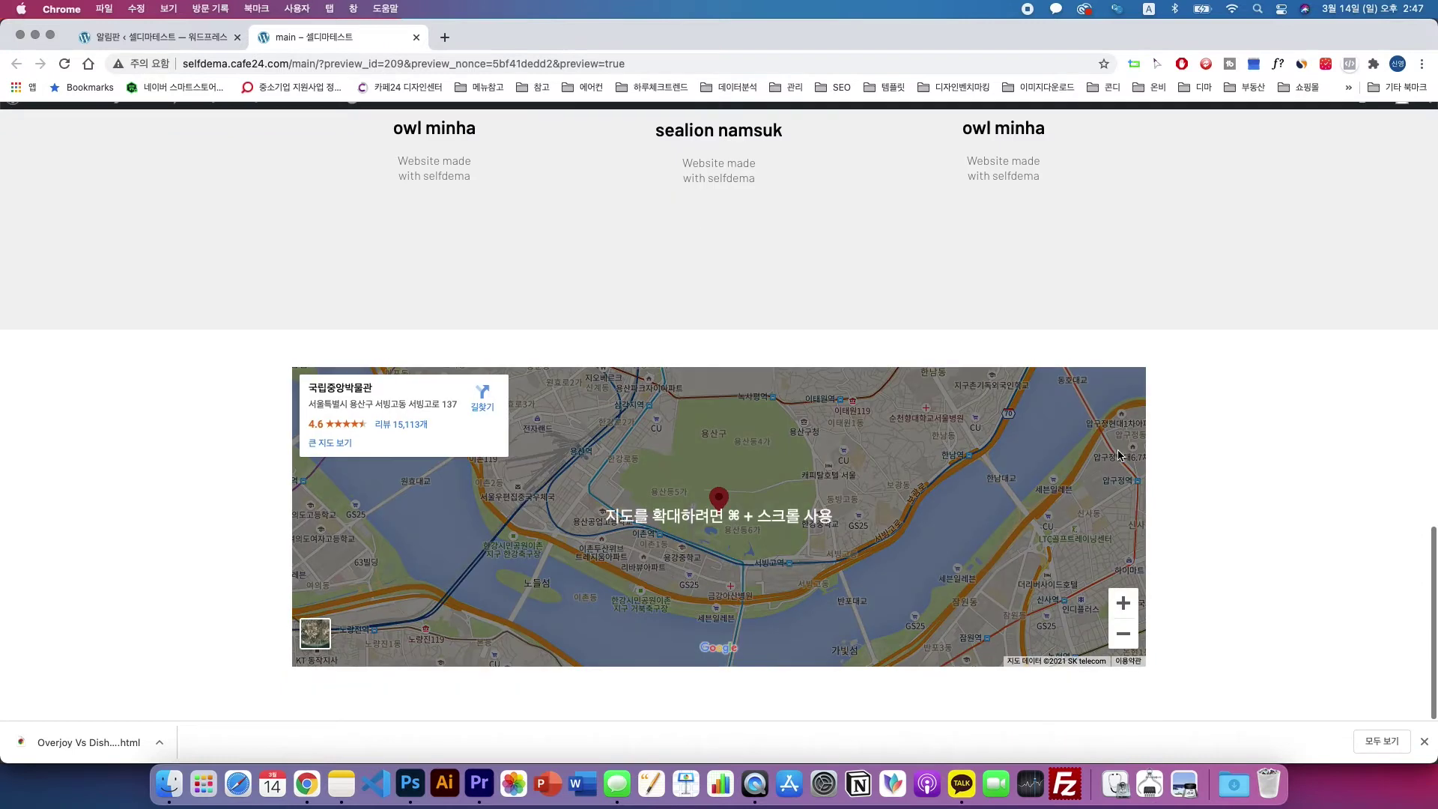
left_click(177, 38)
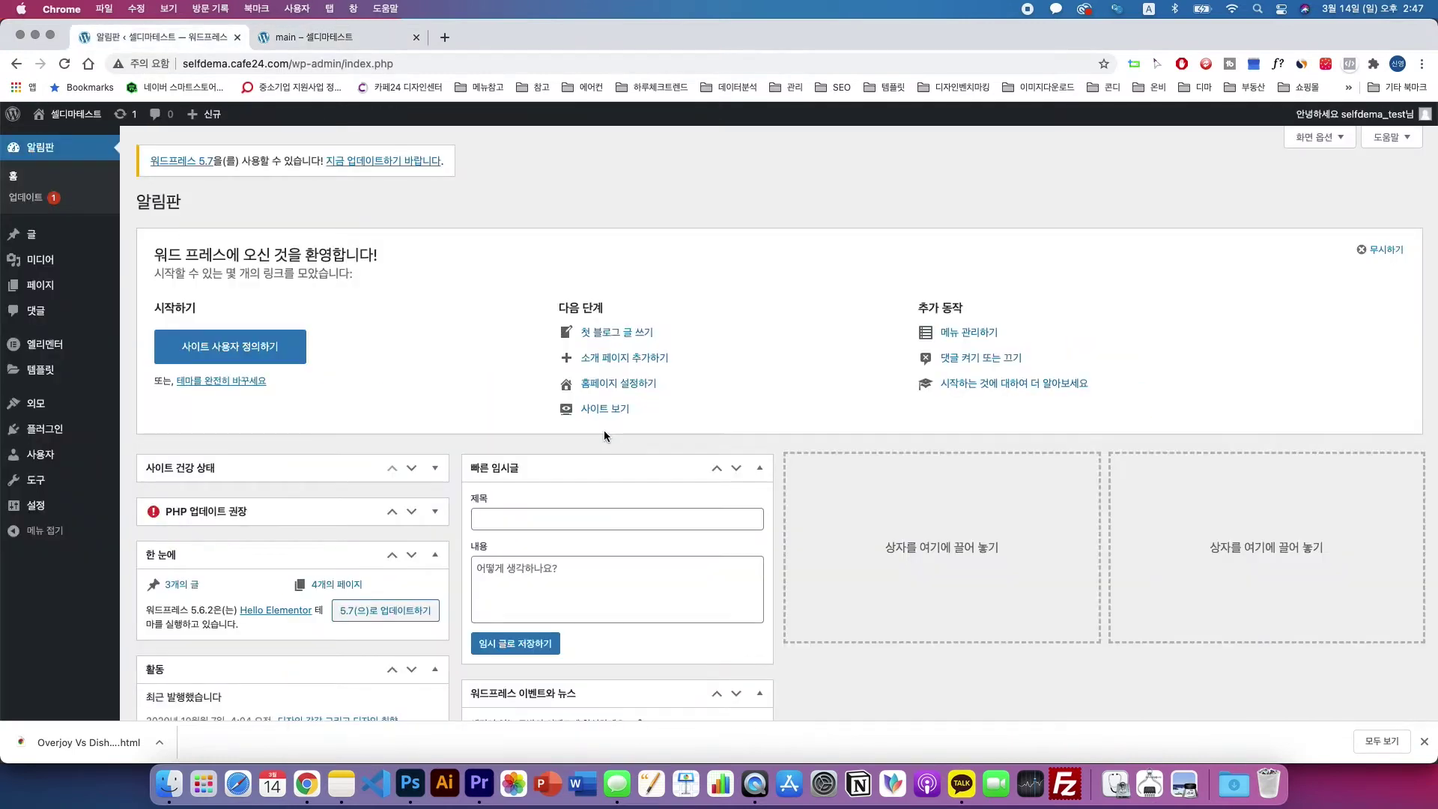
left_click(69, 431)
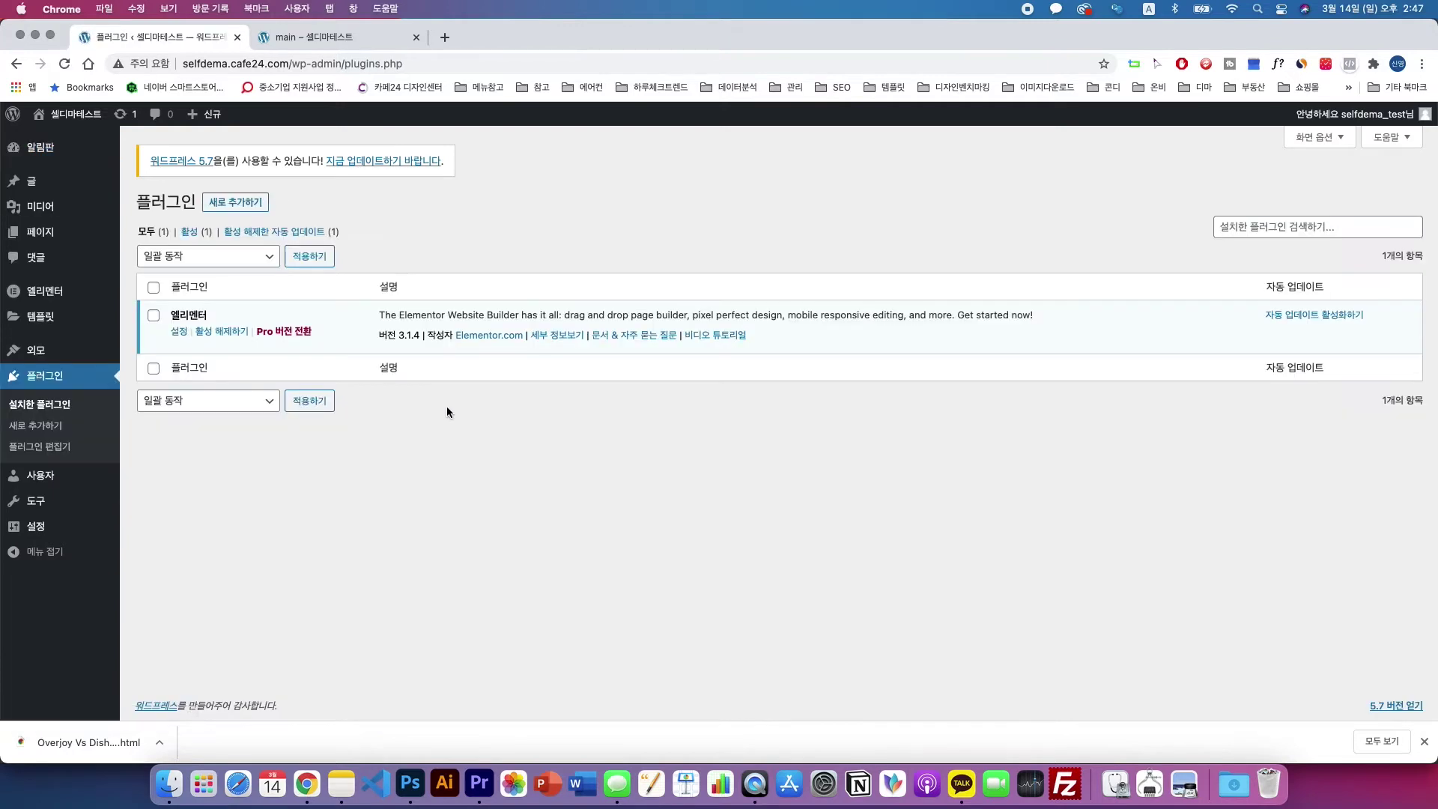
left_click(234, 203)
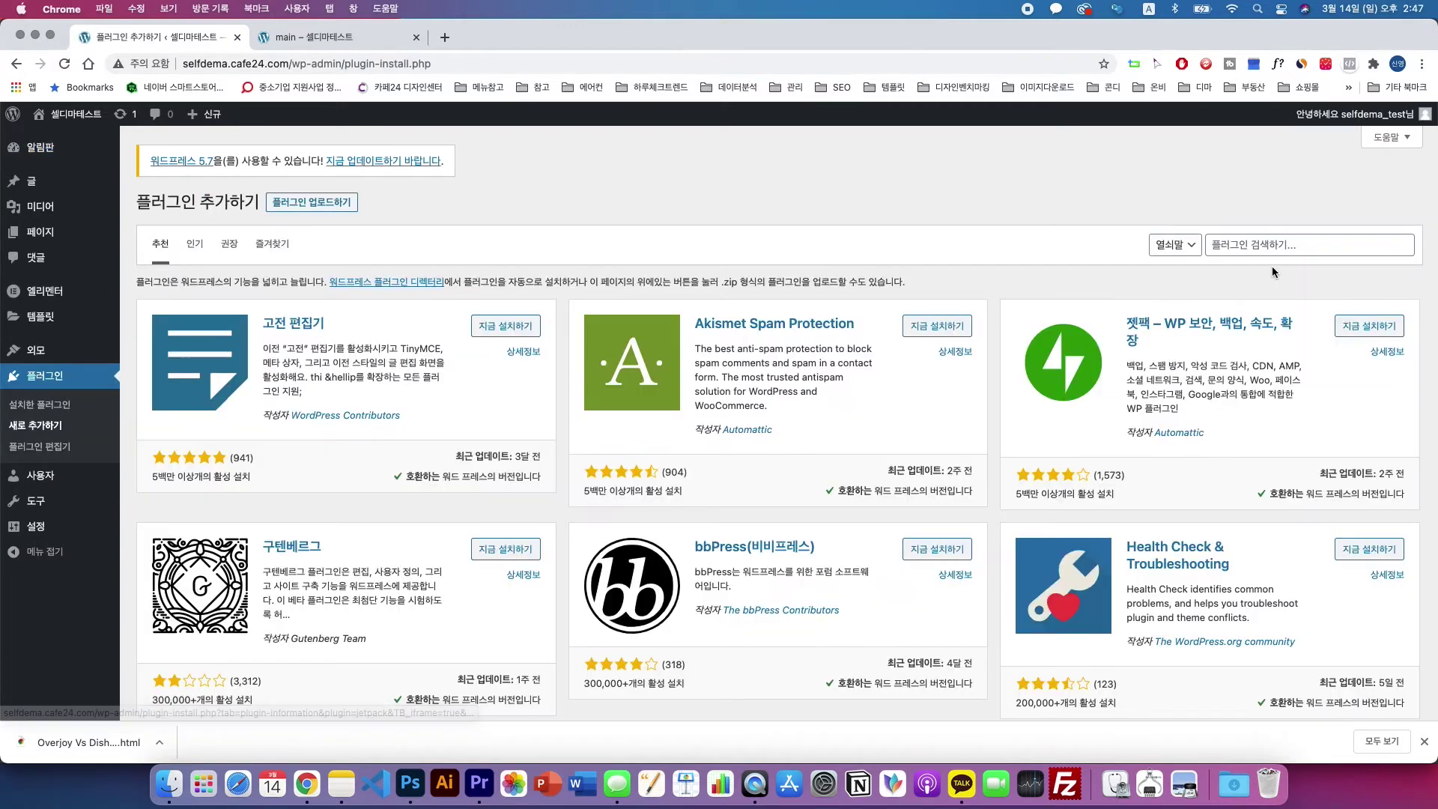
- Search the plugin directory for "elementor", then install and activate Elementor – Header, Footer & Blocks Template
left_click(1278, 245)
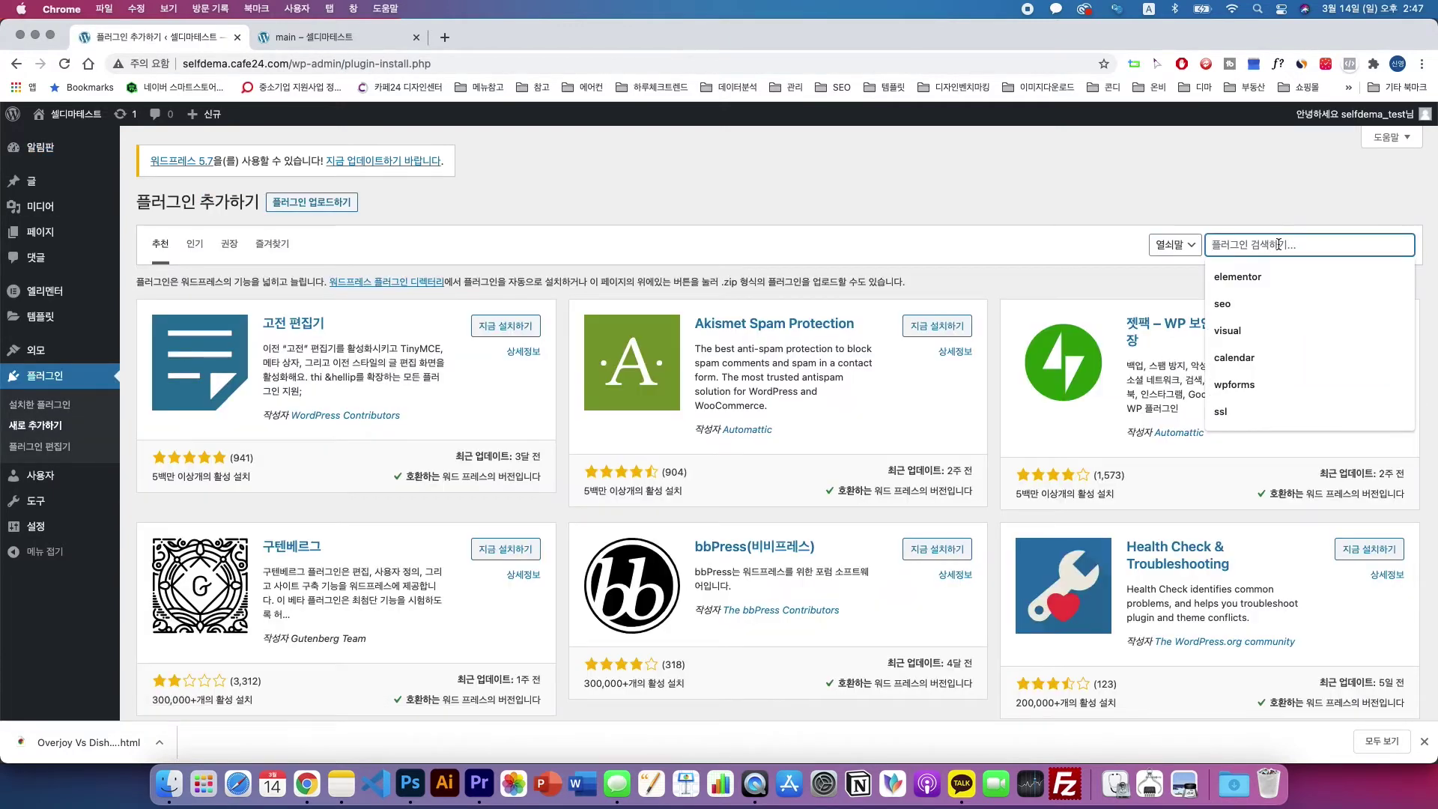
type("elemn")
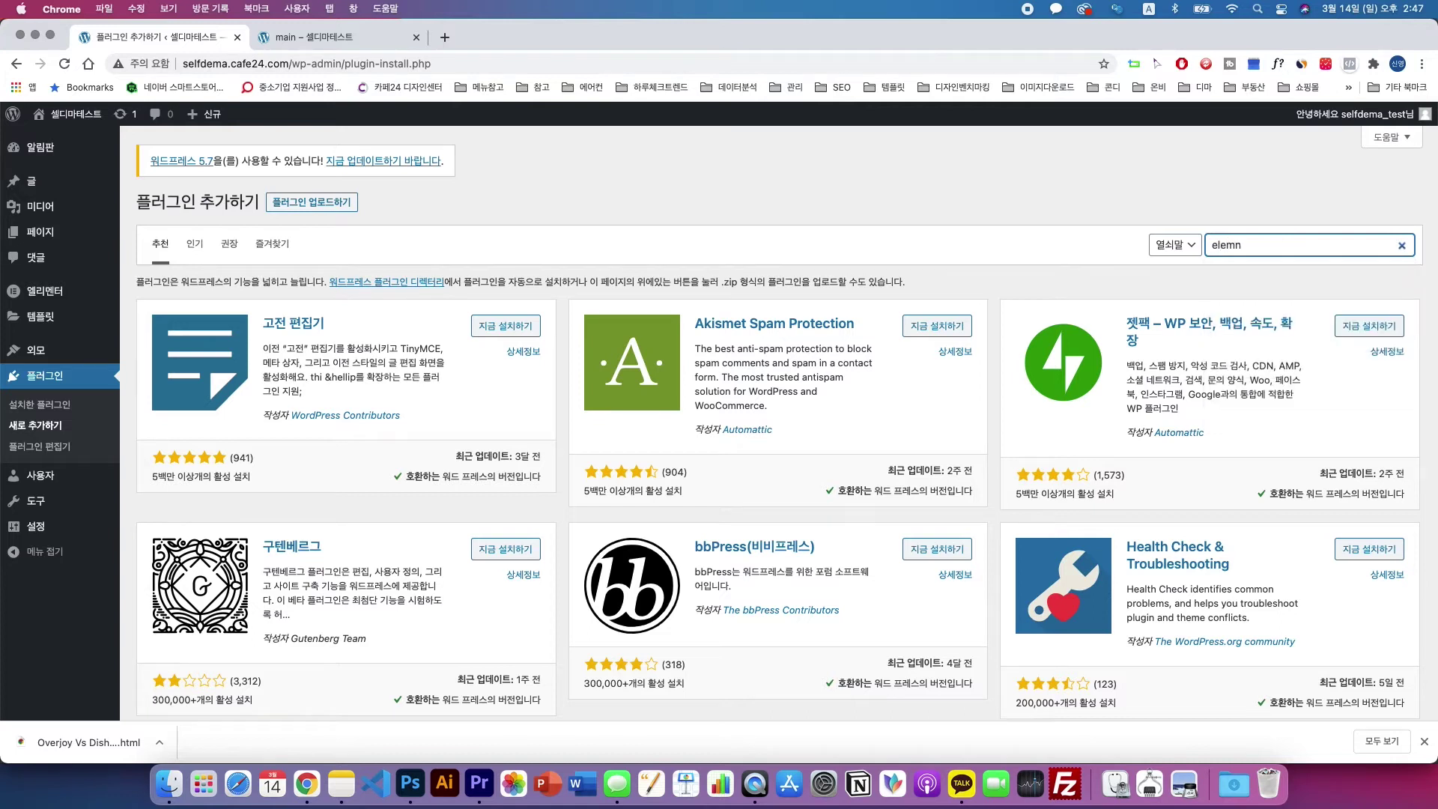
key("BackSpace")
type("entor")
key("Return")
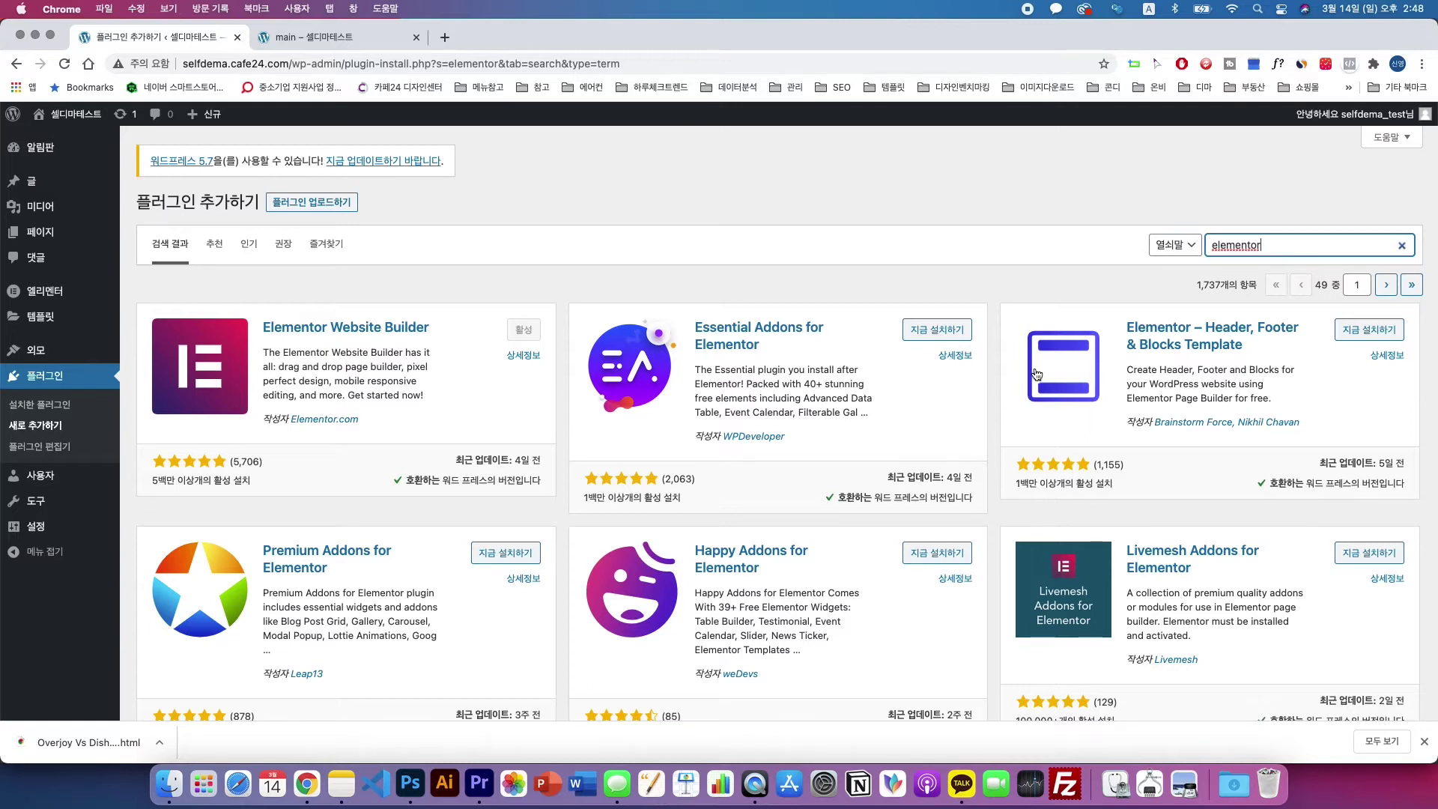
left_click(1361, 339)
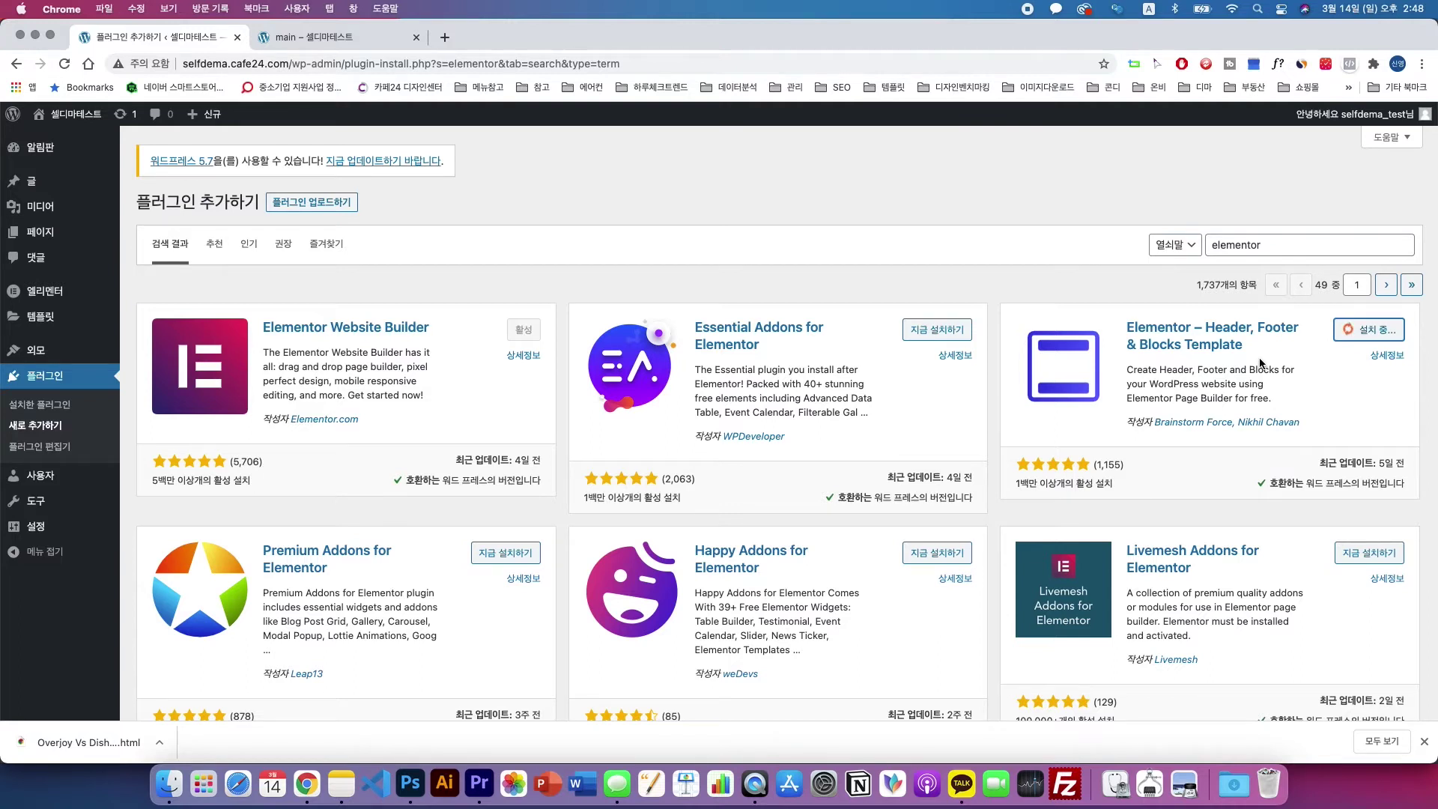
left_click(1374, 331)
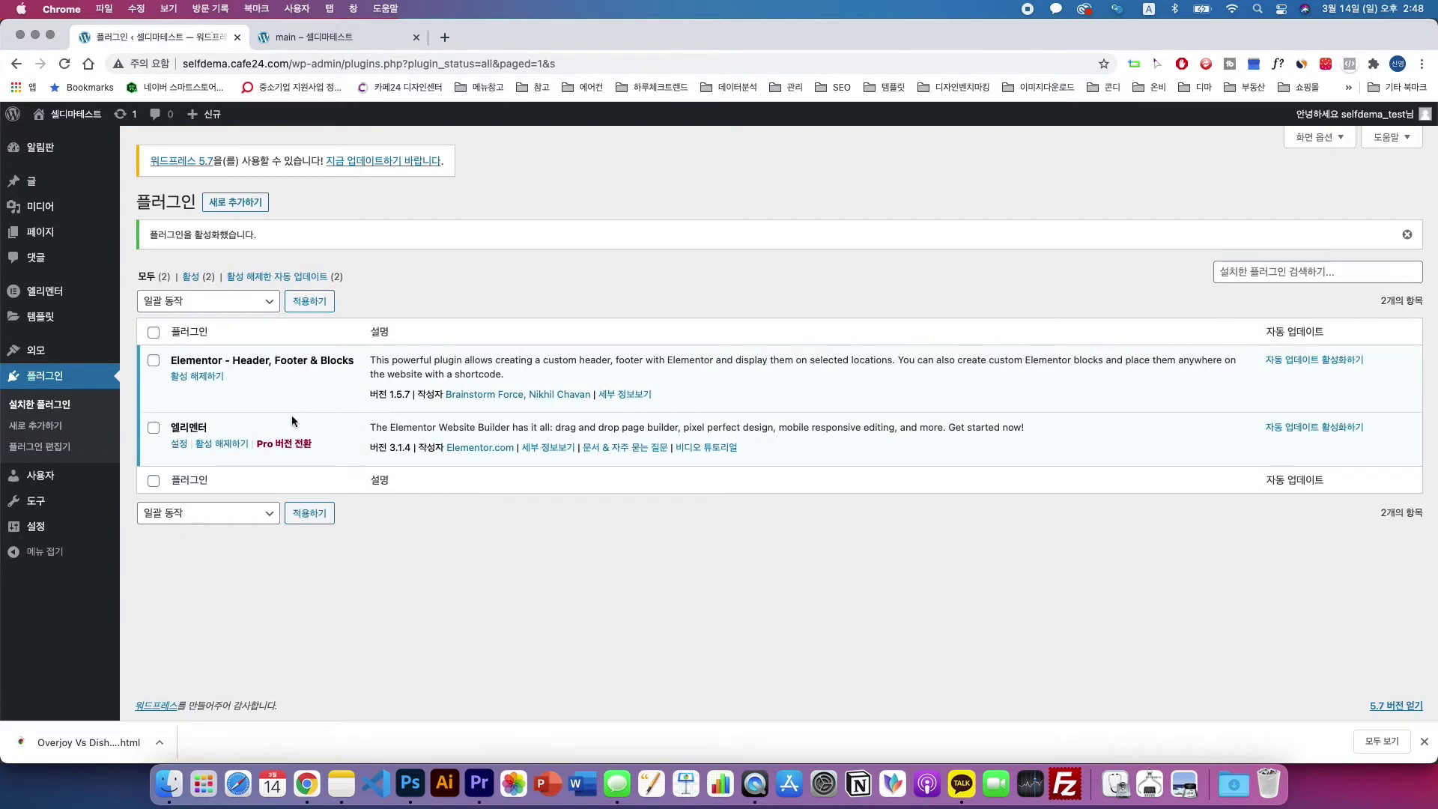
- Start a new Header Footer & Blocks template from the appearance settings
mouse_move(105, 352)
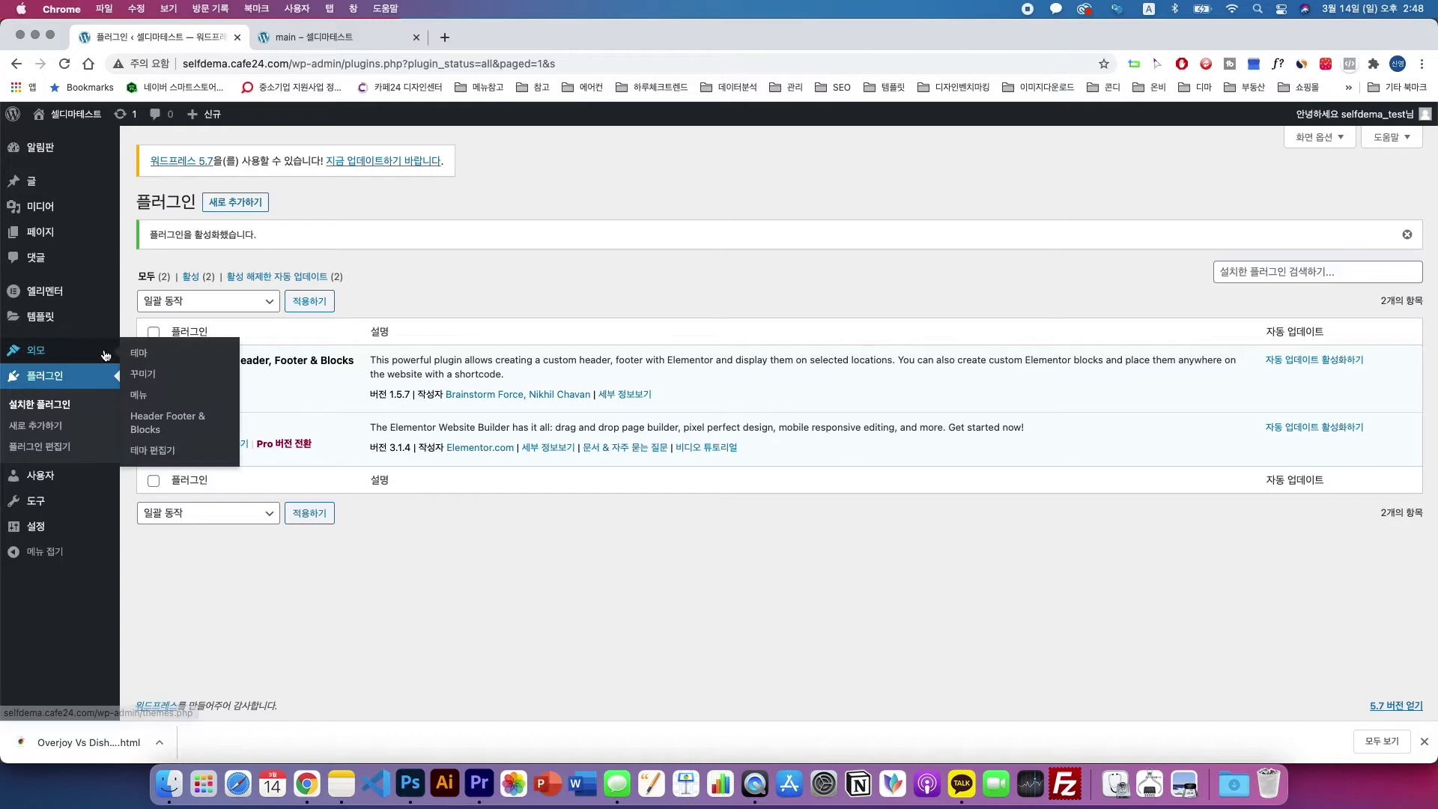
left_click(168, 422)
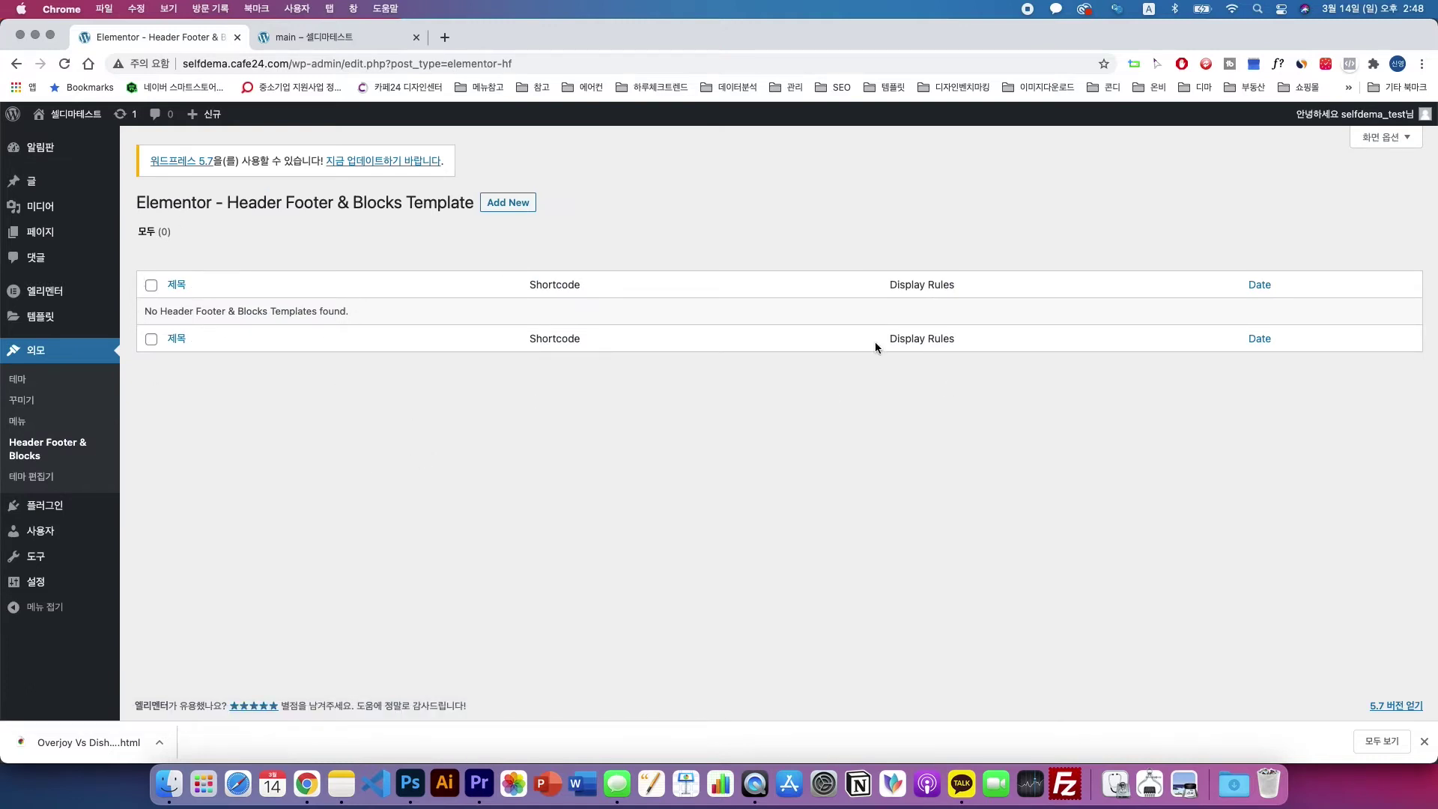
left_click(515, 204)
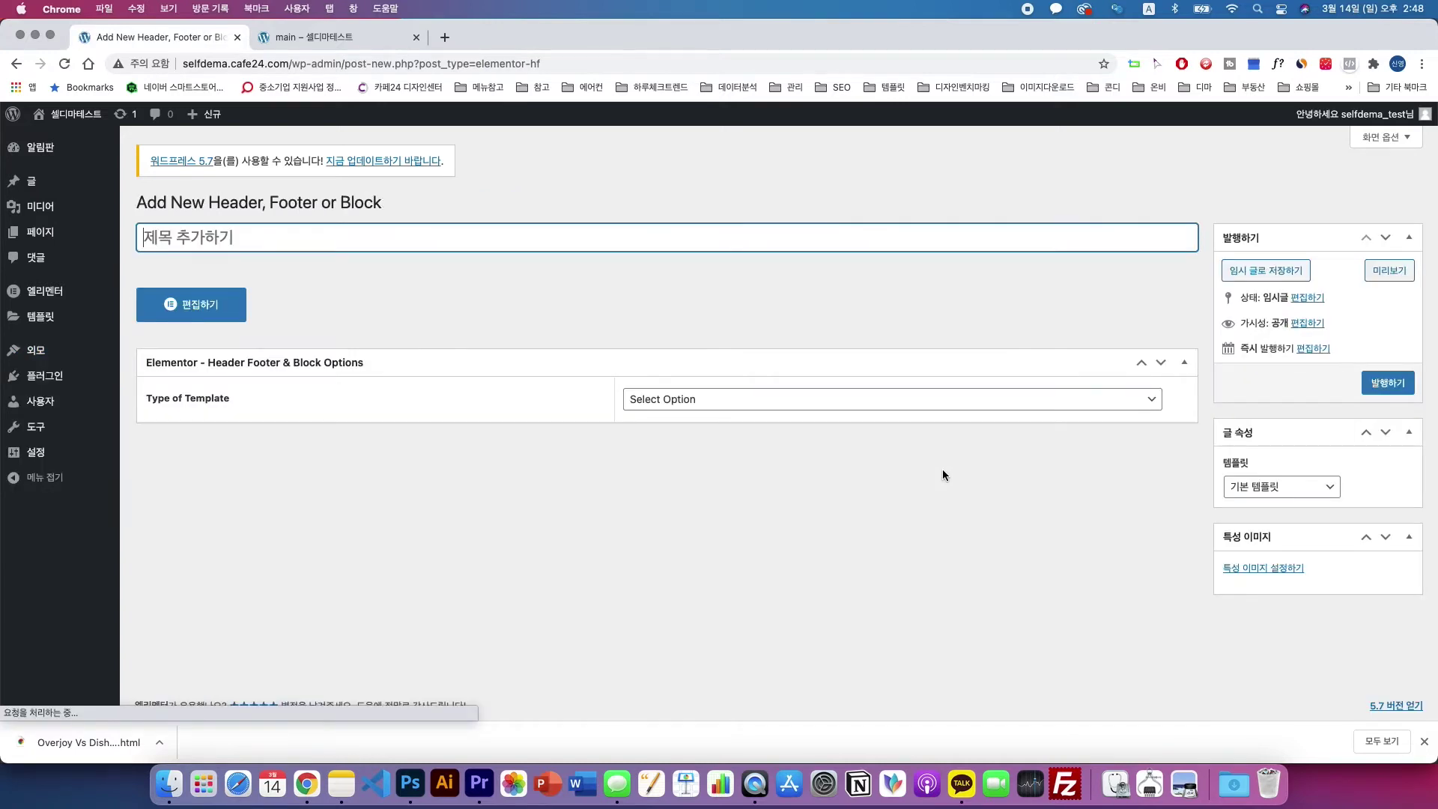
- Set the template type to Header, display it on the Entire Website, and publish it
left_click(691, 403)
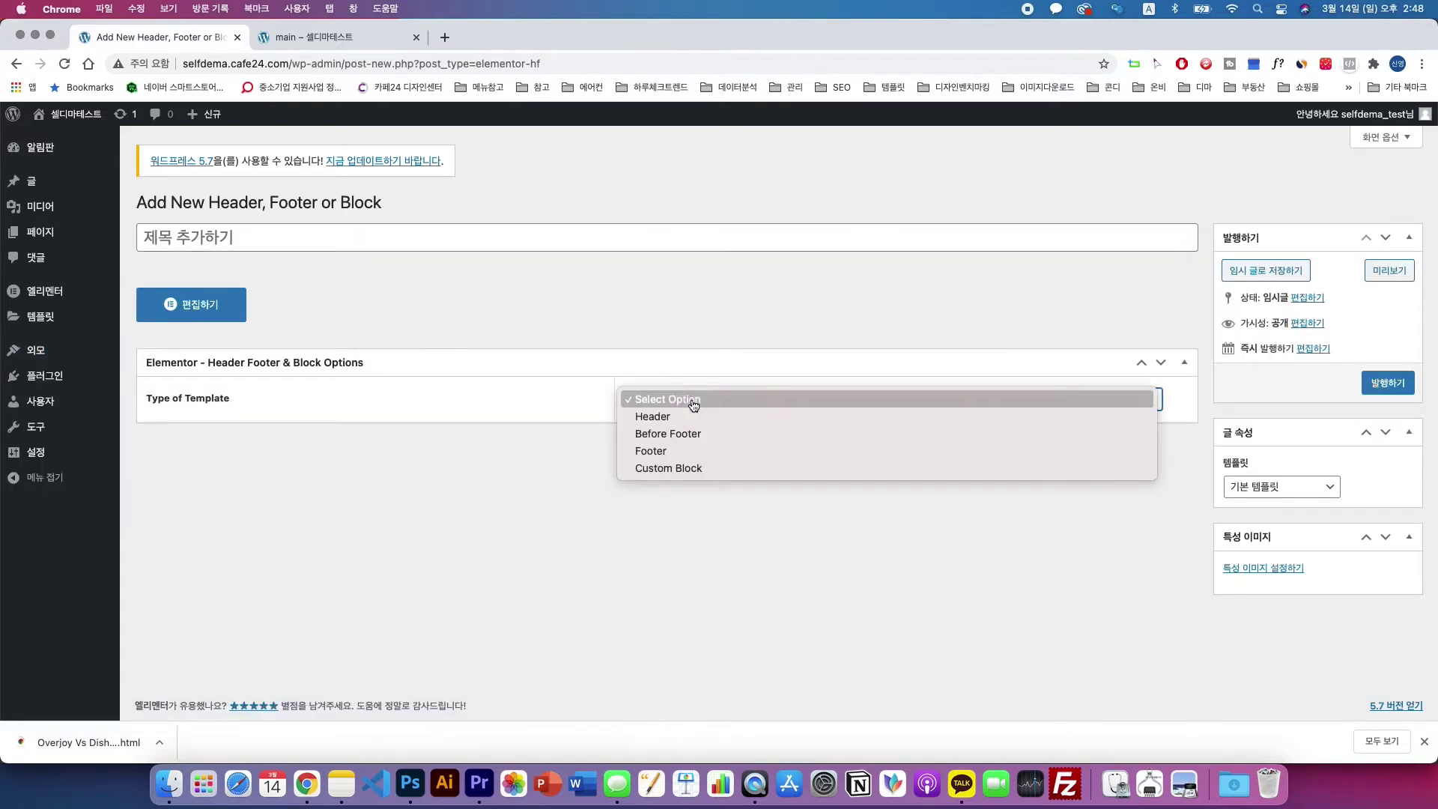
left_click(650, 423)
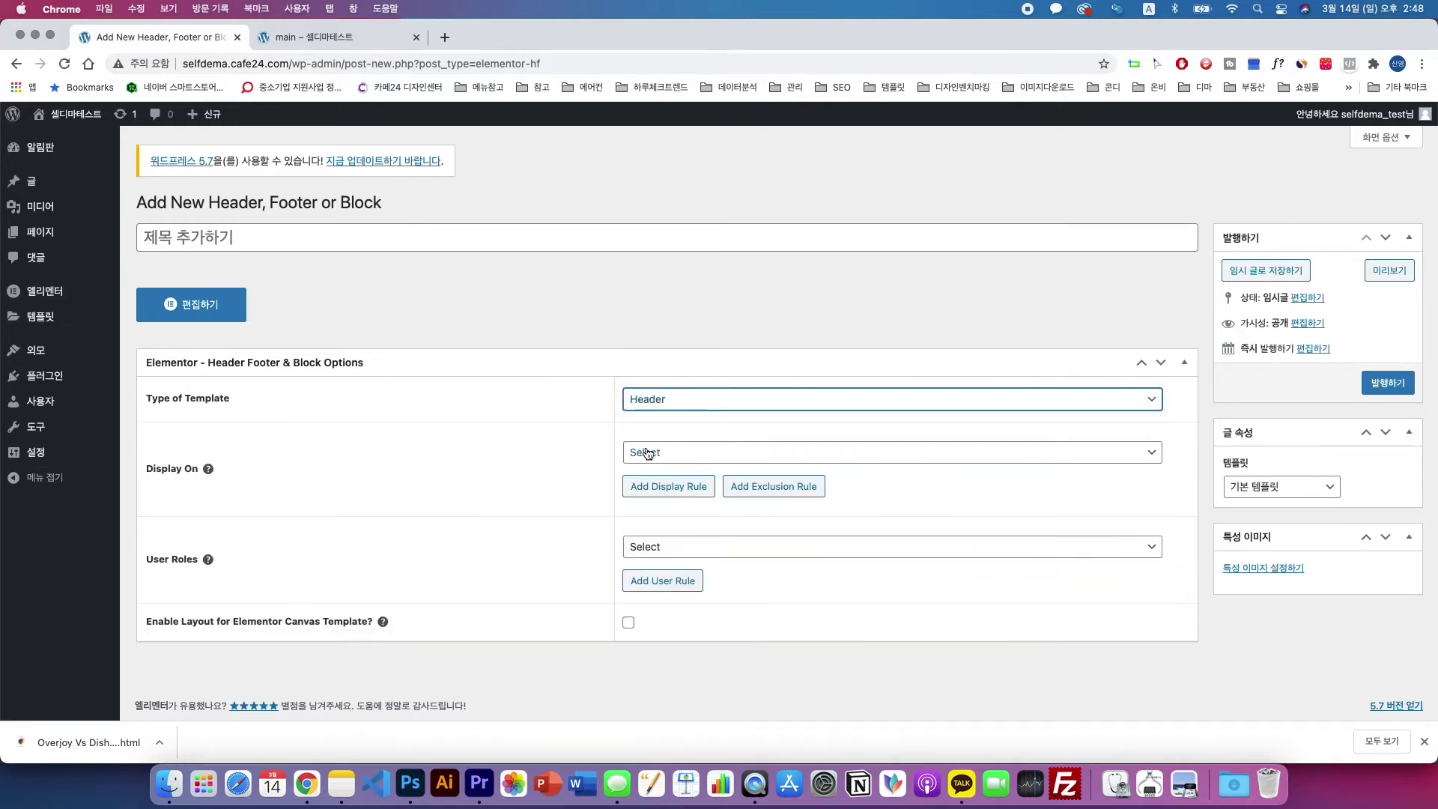
key("Tab")
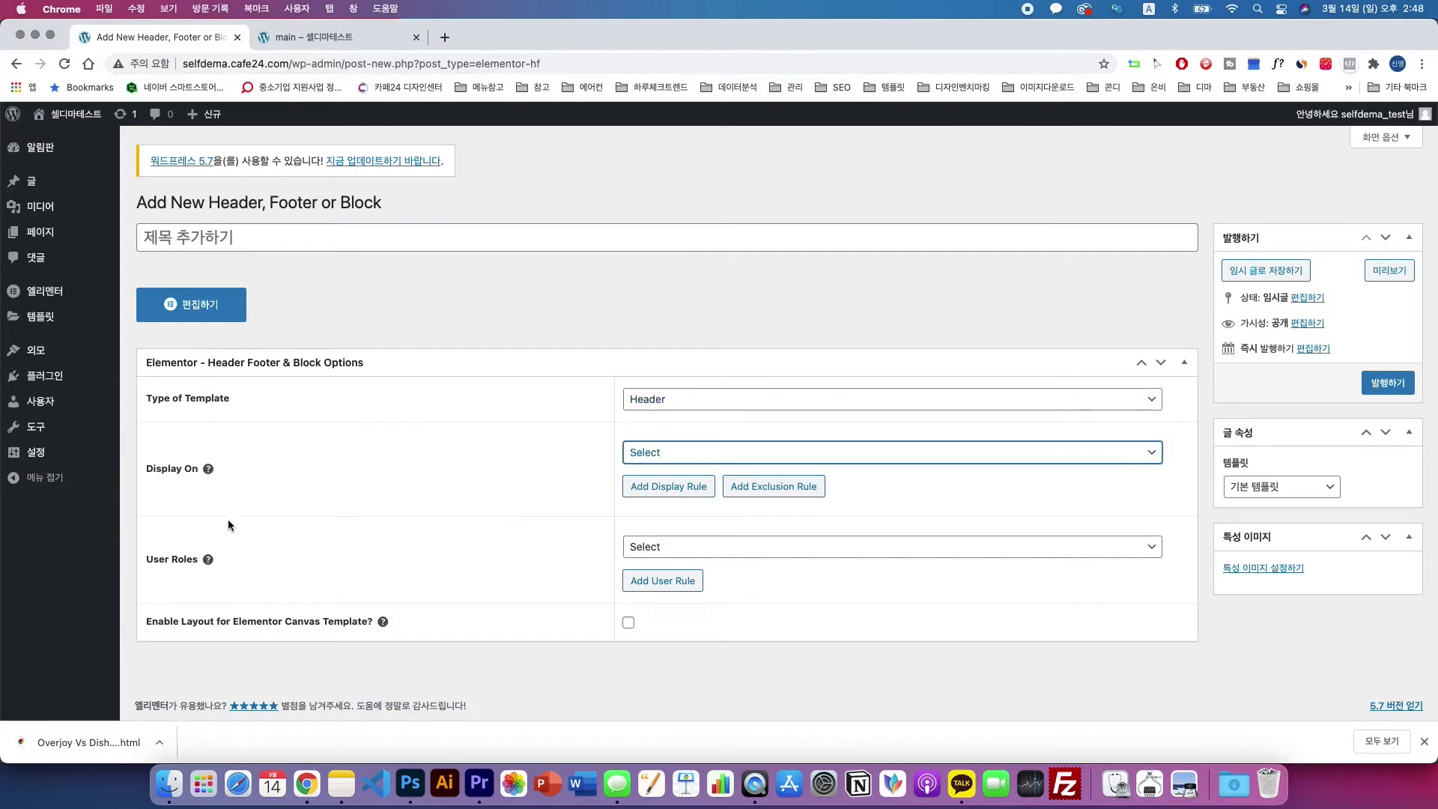
left_click(666, 456)
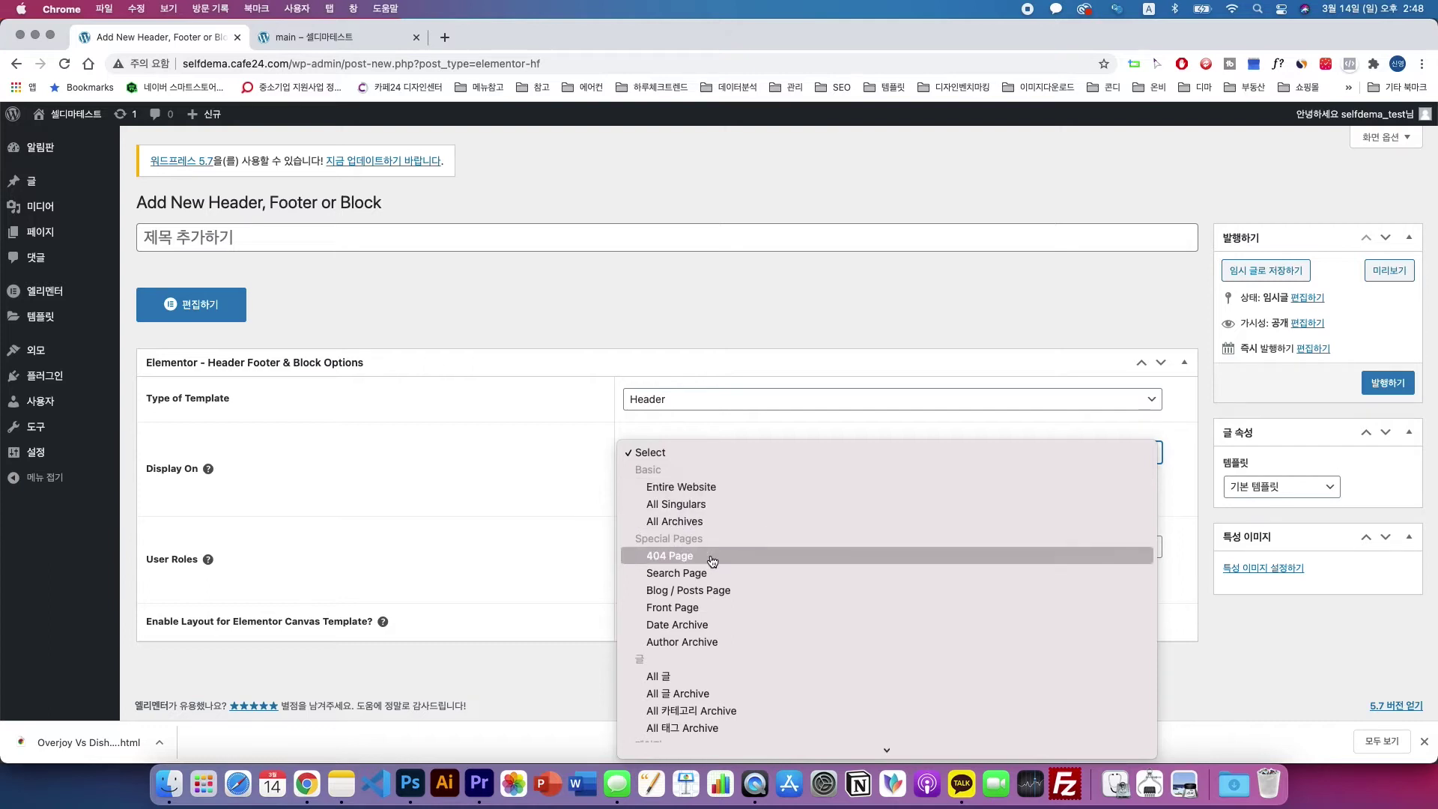
scroll(712, 676, "down", 5)
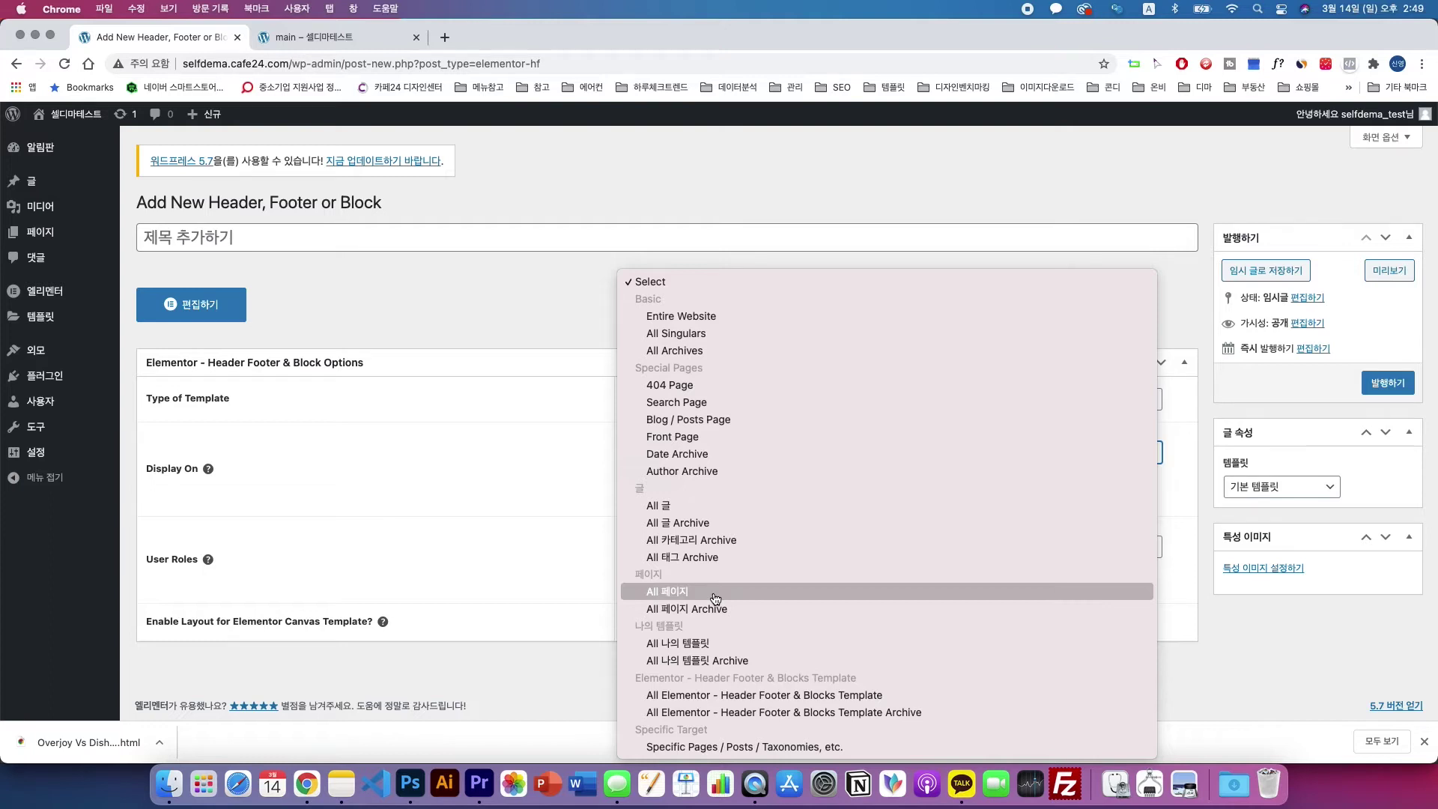
left_click(701, 324)
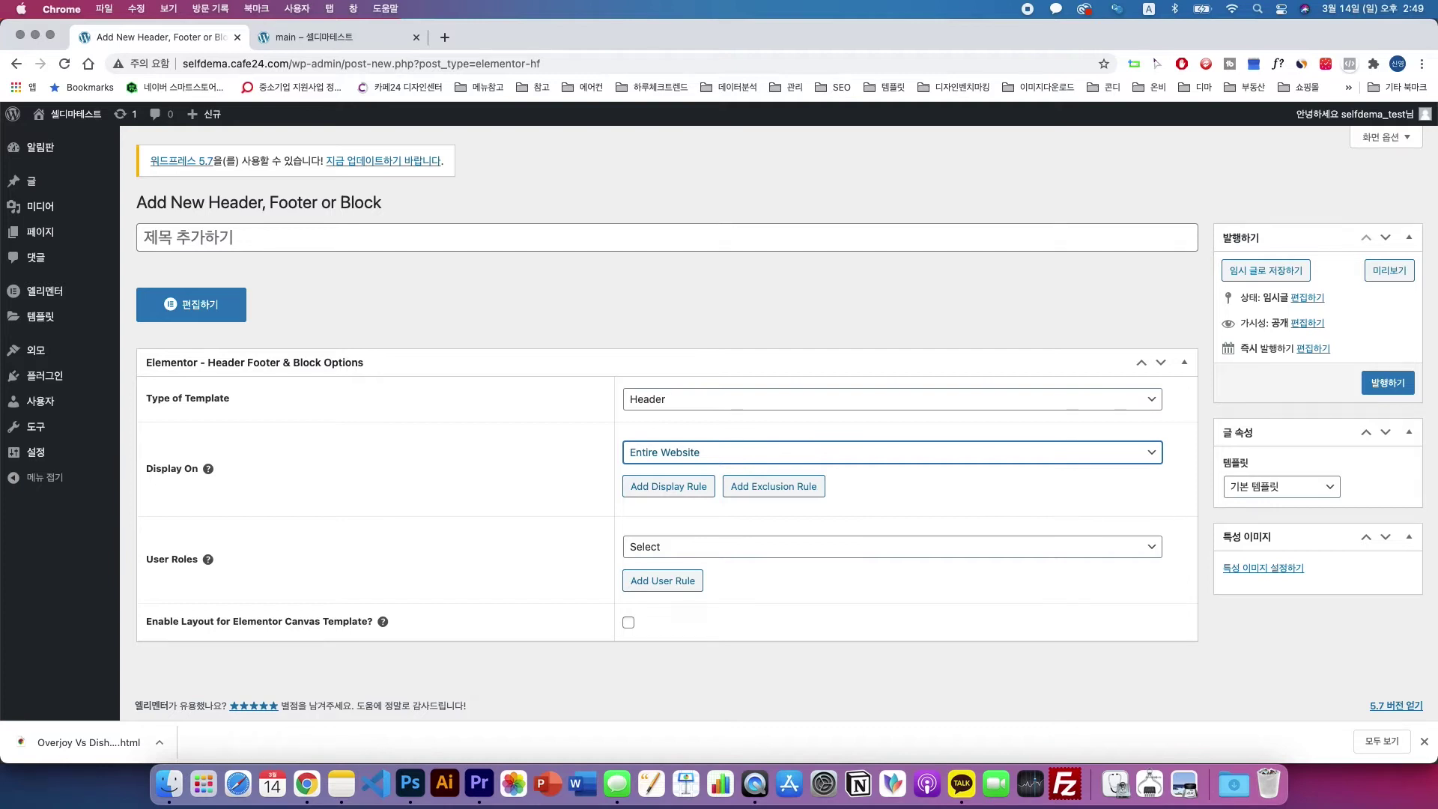
left_click(1388, 383)
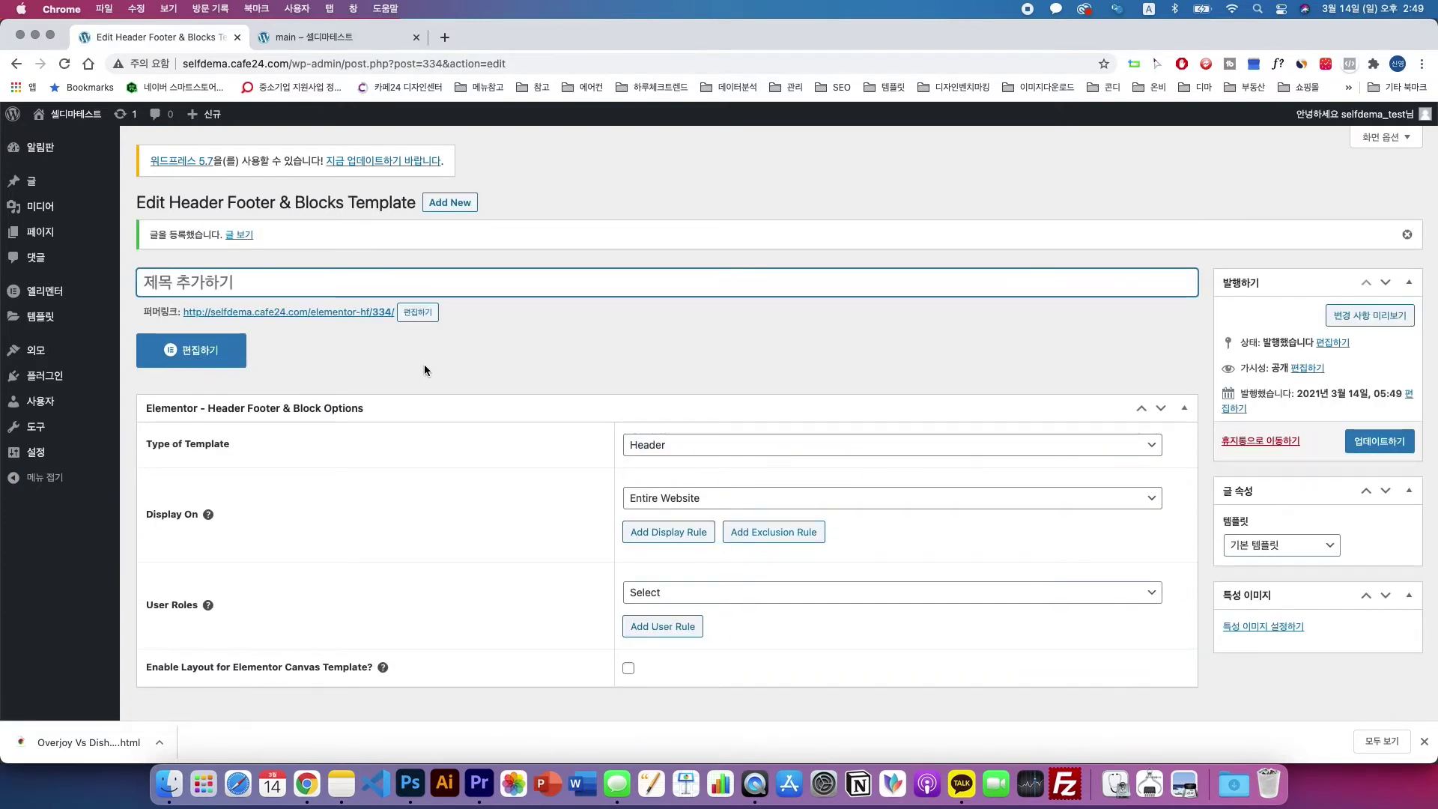
- Title the template "header" and open it for editing in Elementor
type("h")
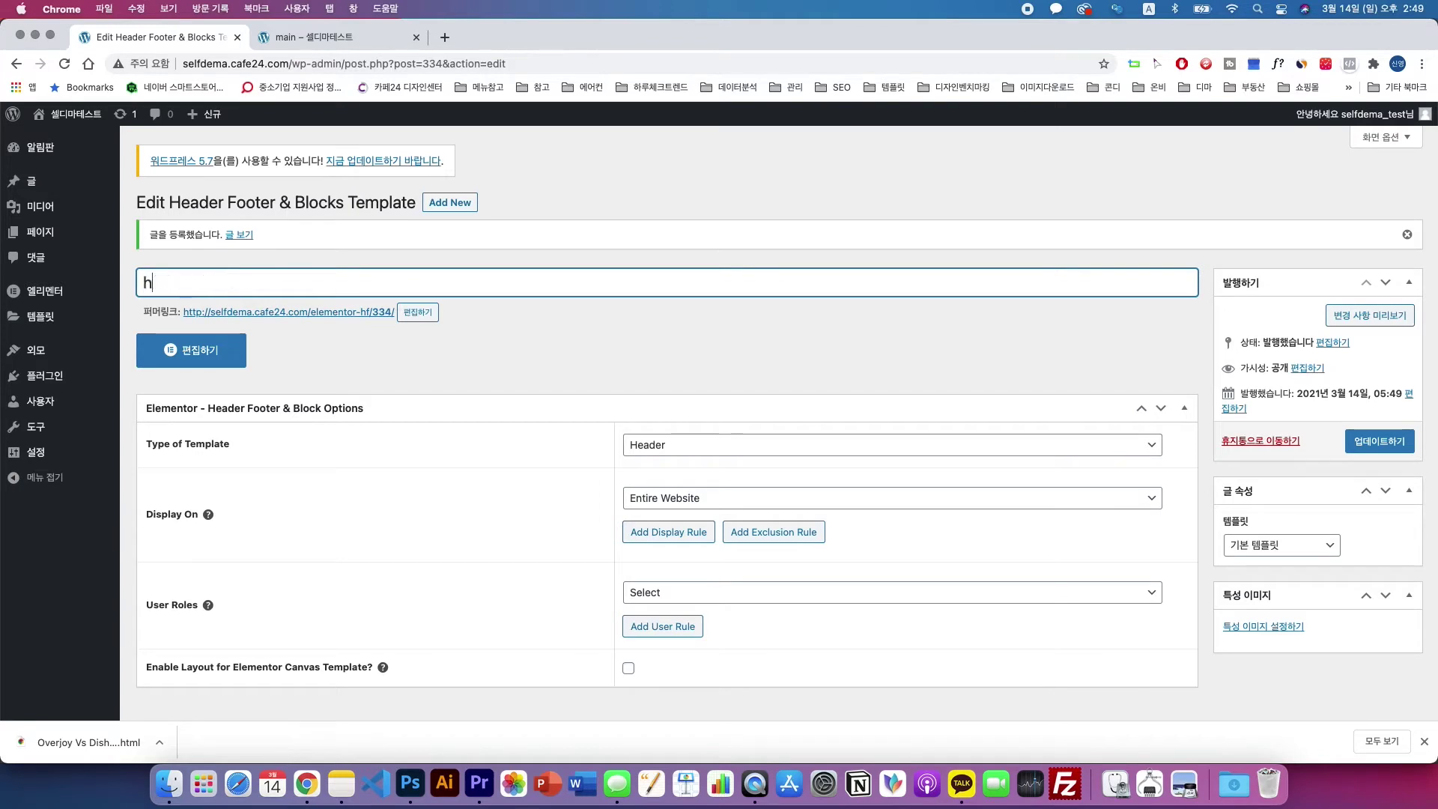
type("eader")
left_click(205, 360)
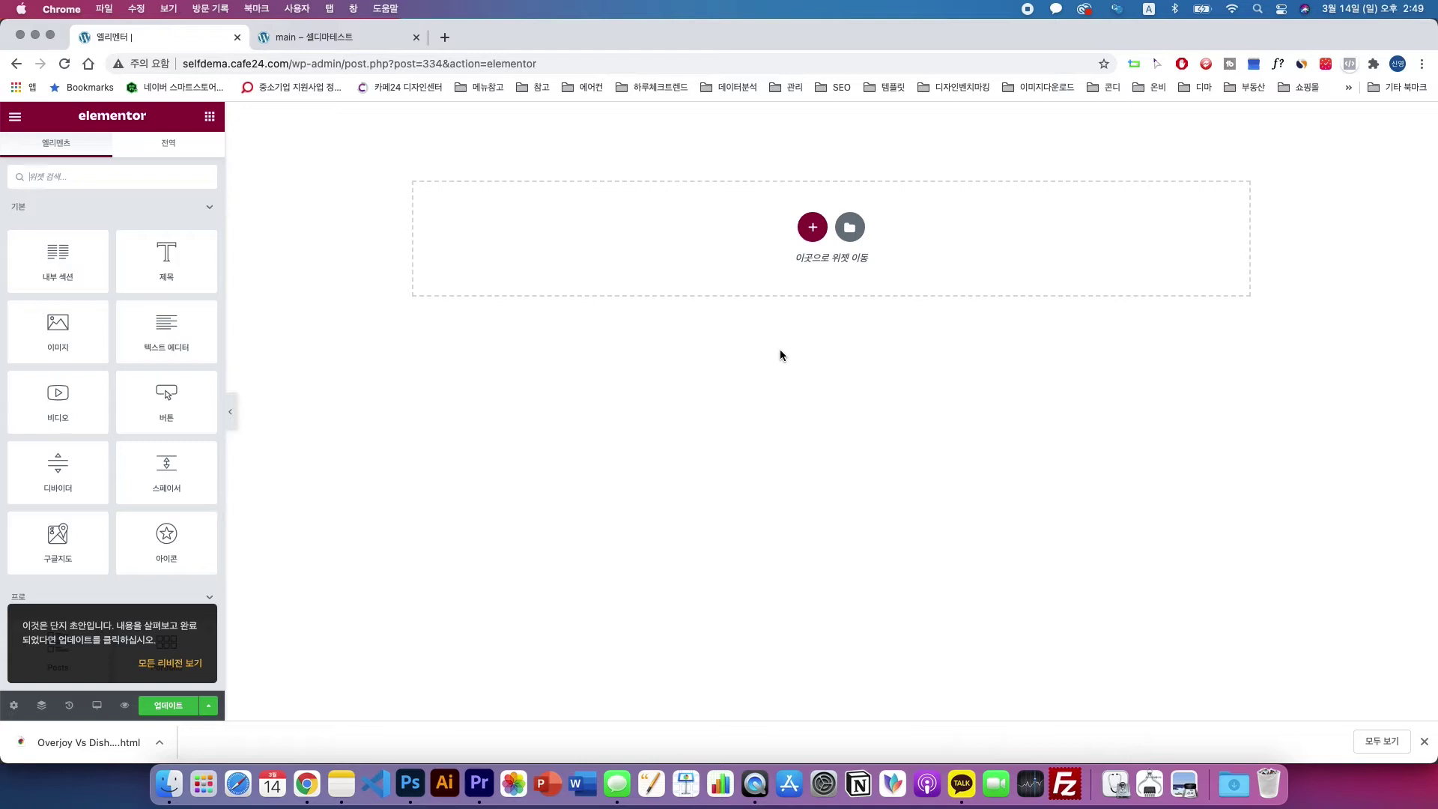
- Add a section with two equal columns and place a Site Logo widget in its left column
left_click(813, 235)
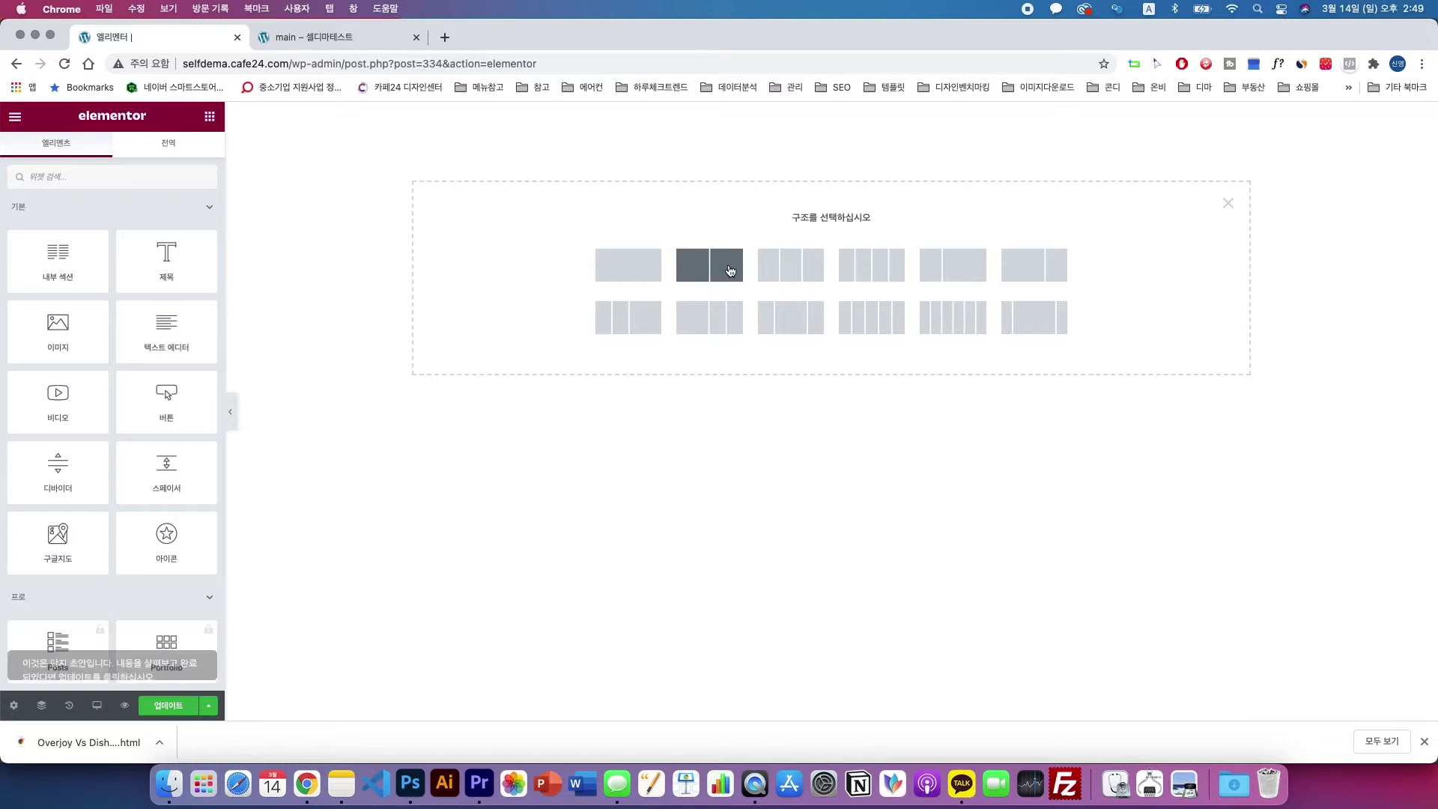
left_click(725, 268)
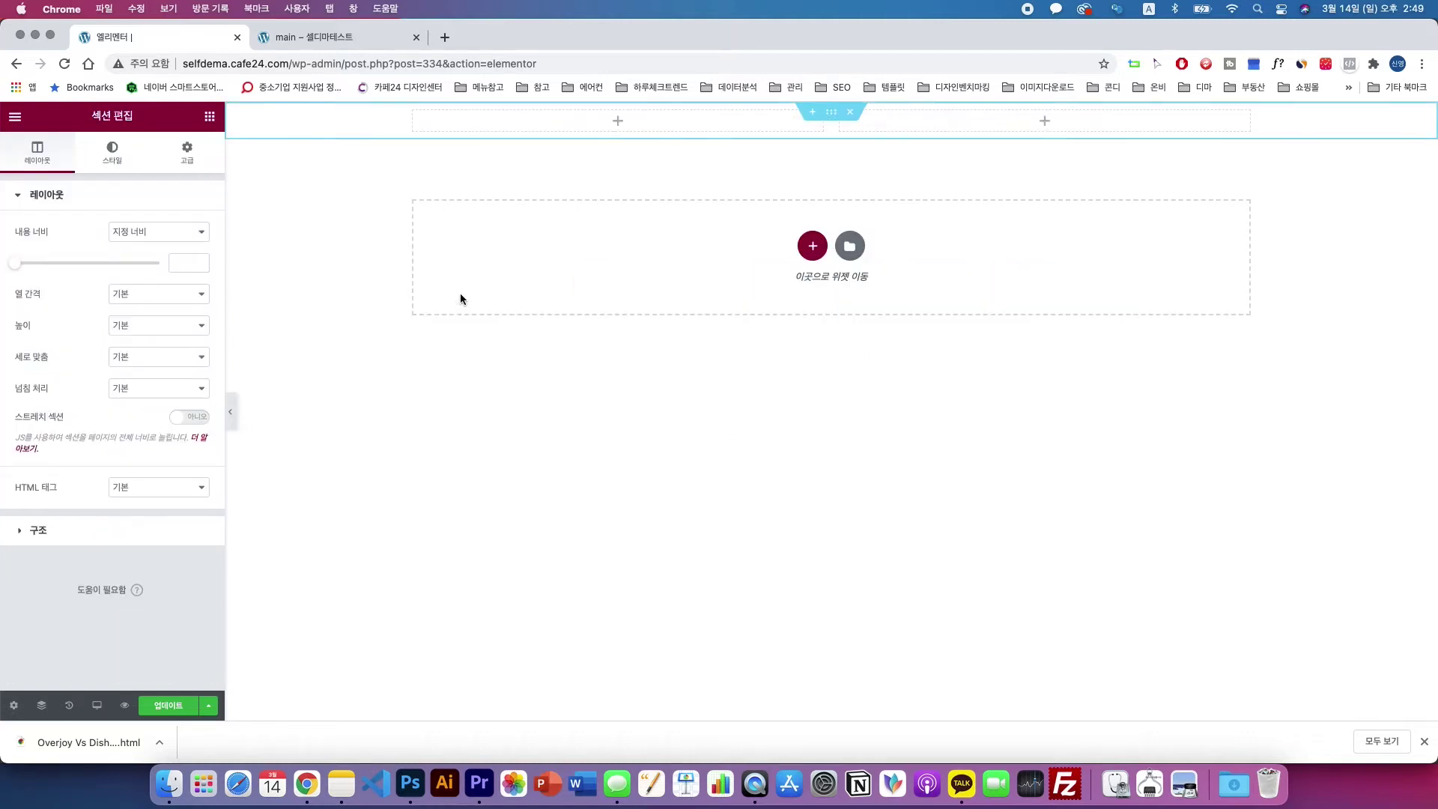
left_click(209, 116)
scroll(128, 389, "down", 5)
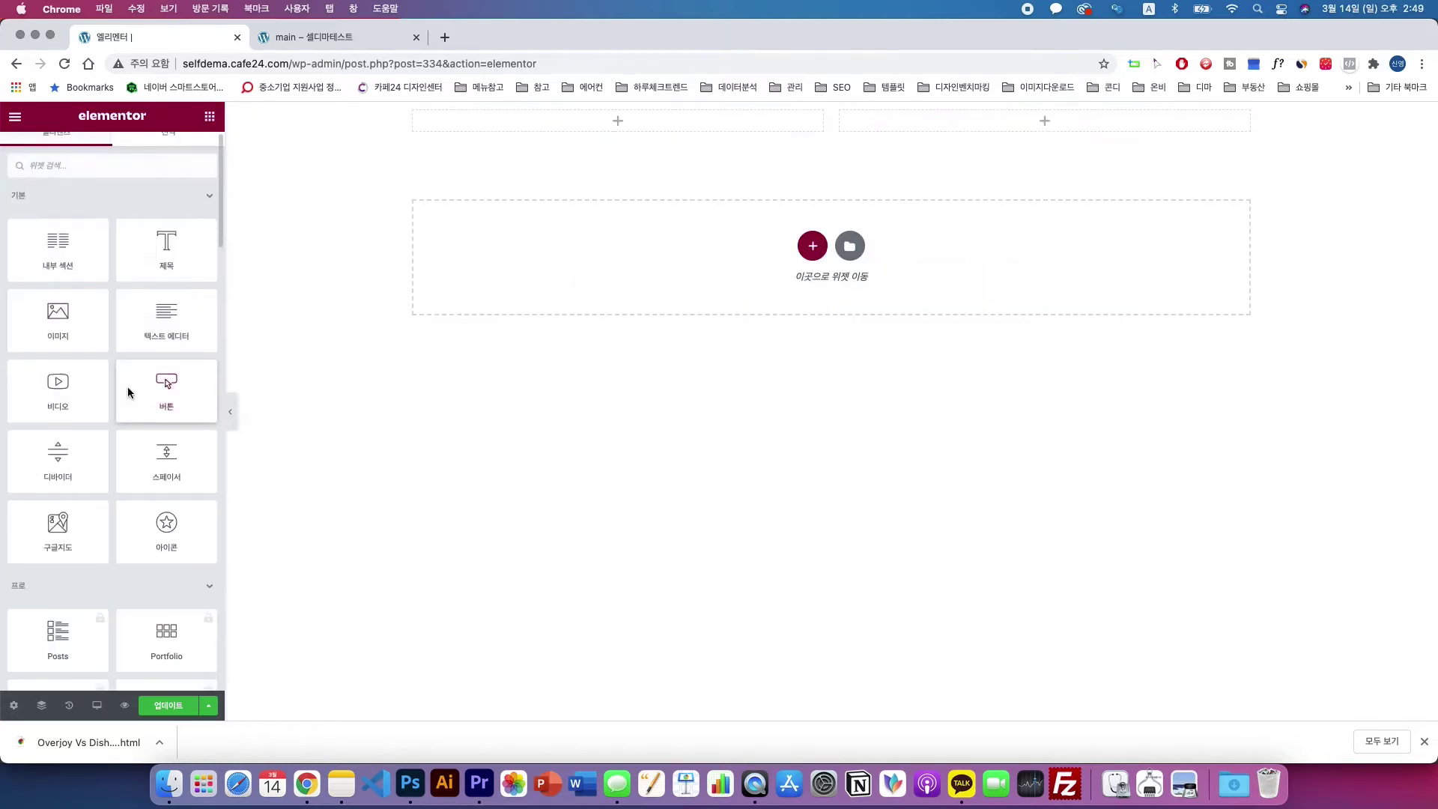
scroll(130, 391, "down", 15)
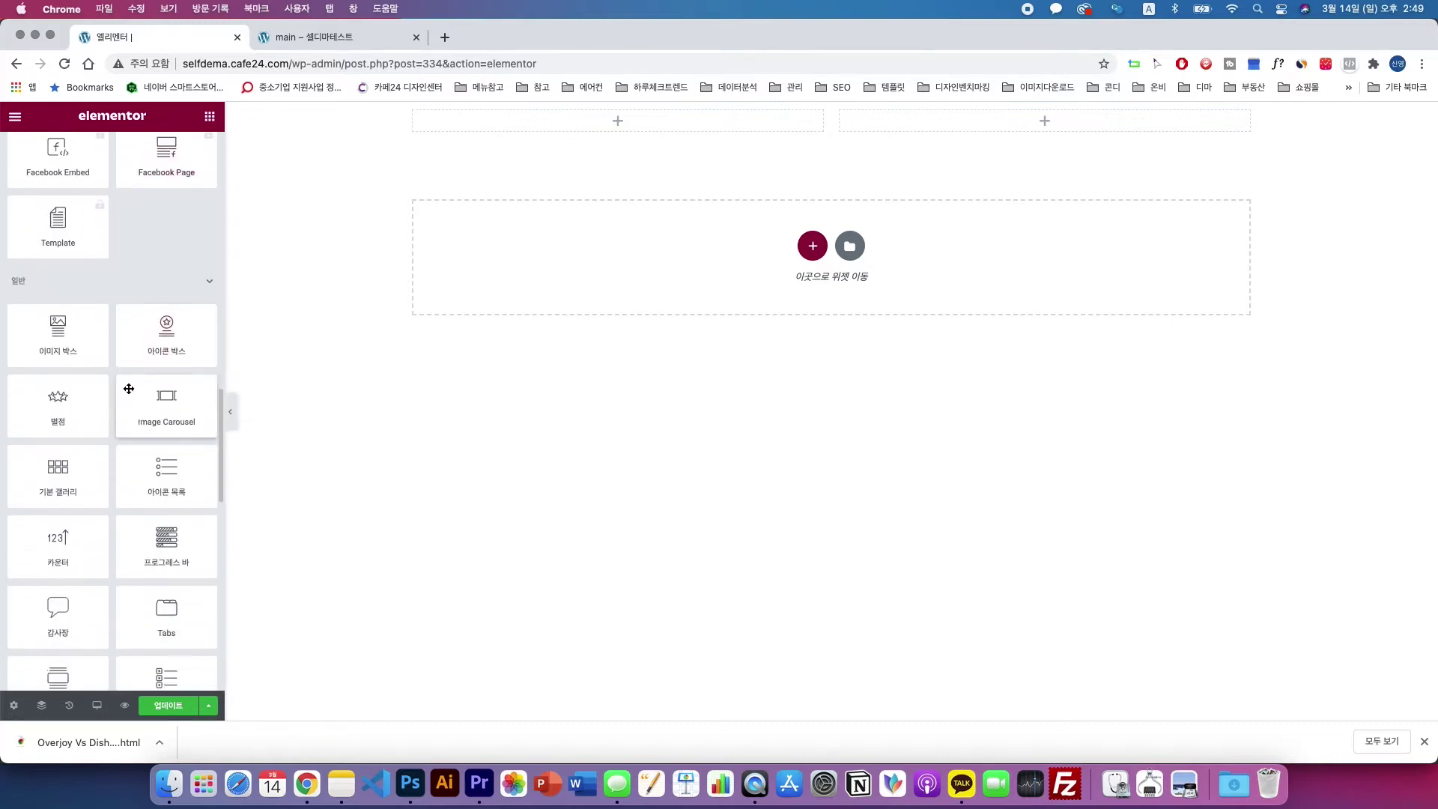
scroll(129, 388, "down", 15)
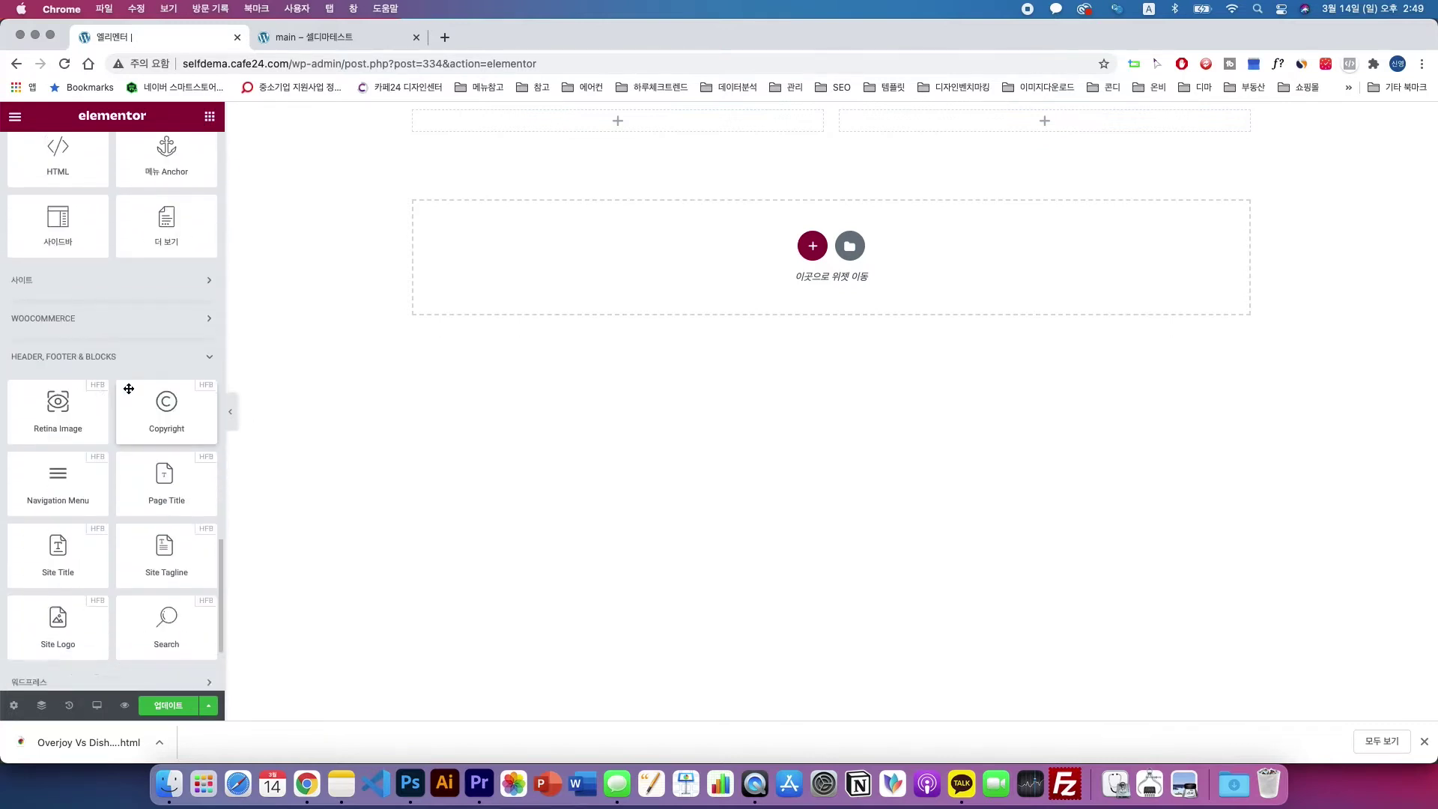
scroll(129, 389, "down", 3)
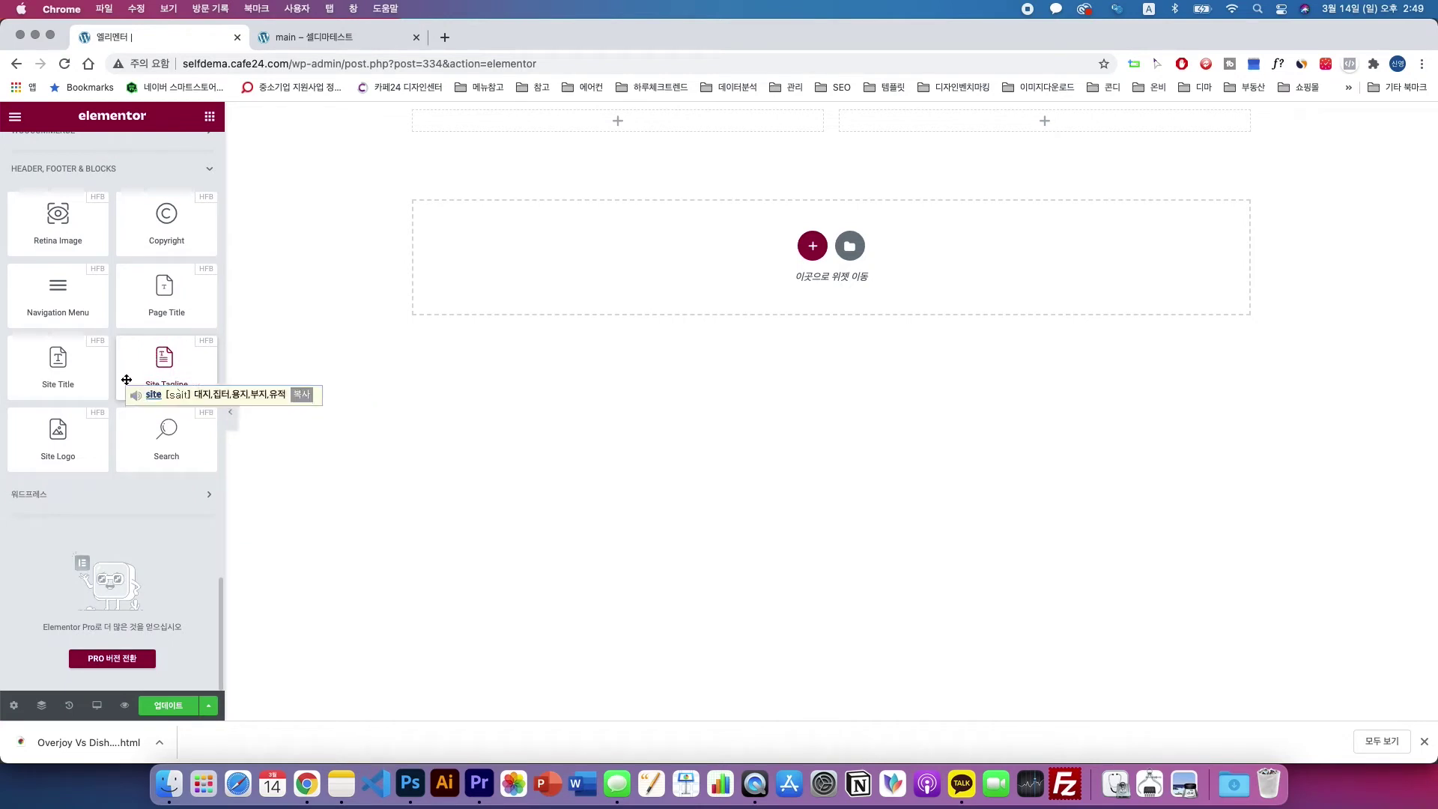
scroll(192, 389, "up", 3)
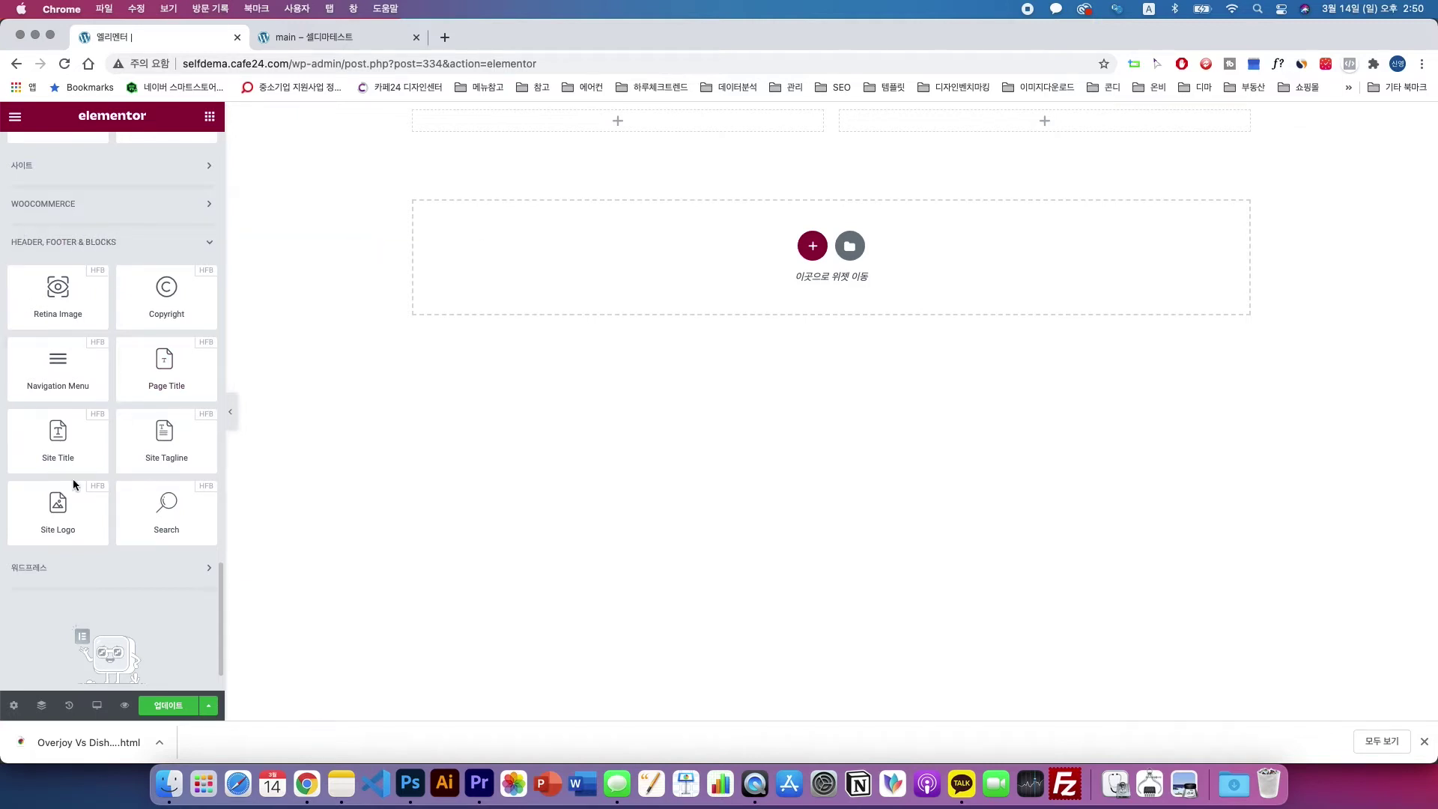
left_click_drag(46, 516, 539, 126)
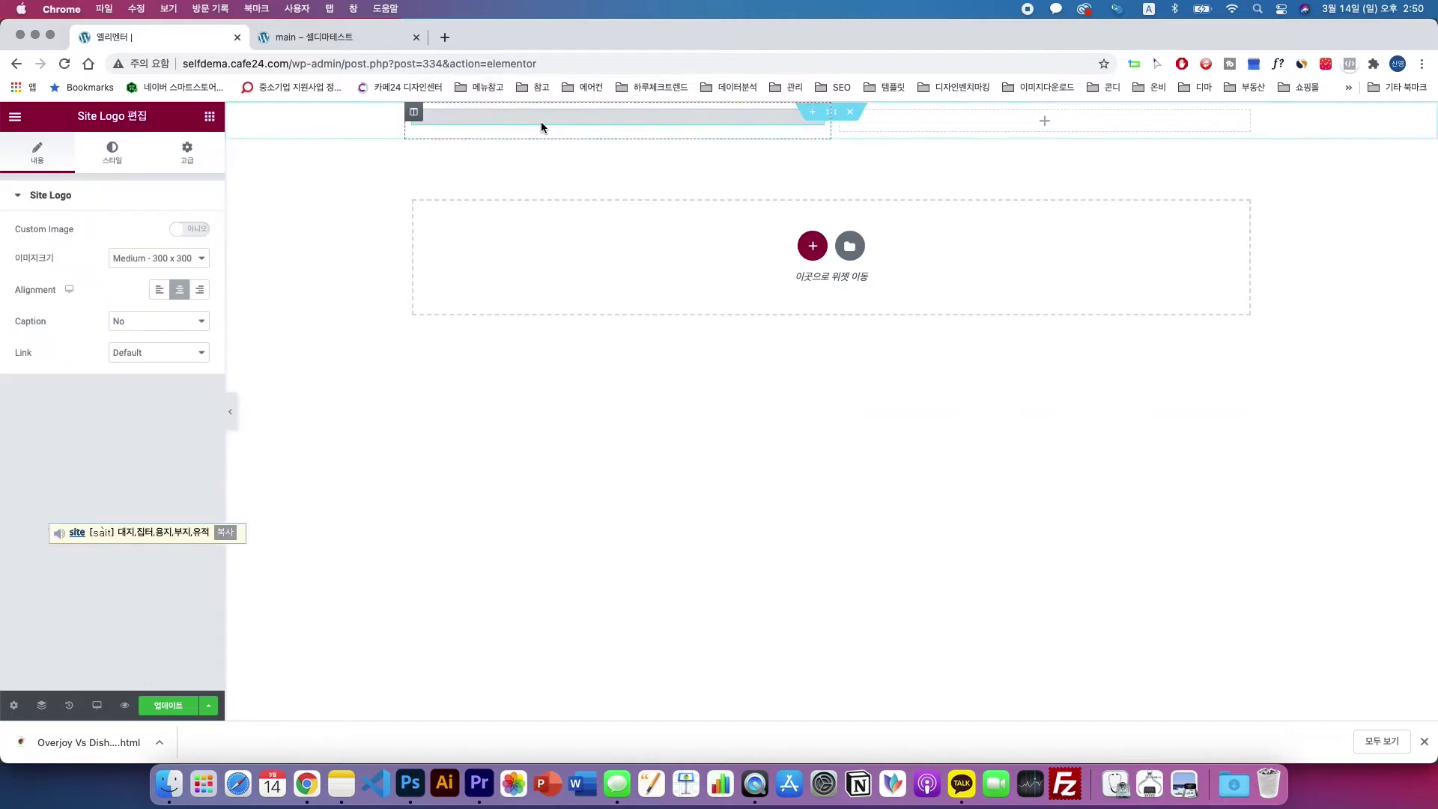
- Place a Navigation Menu widget in the right column of the header section
left_click(210, 117)
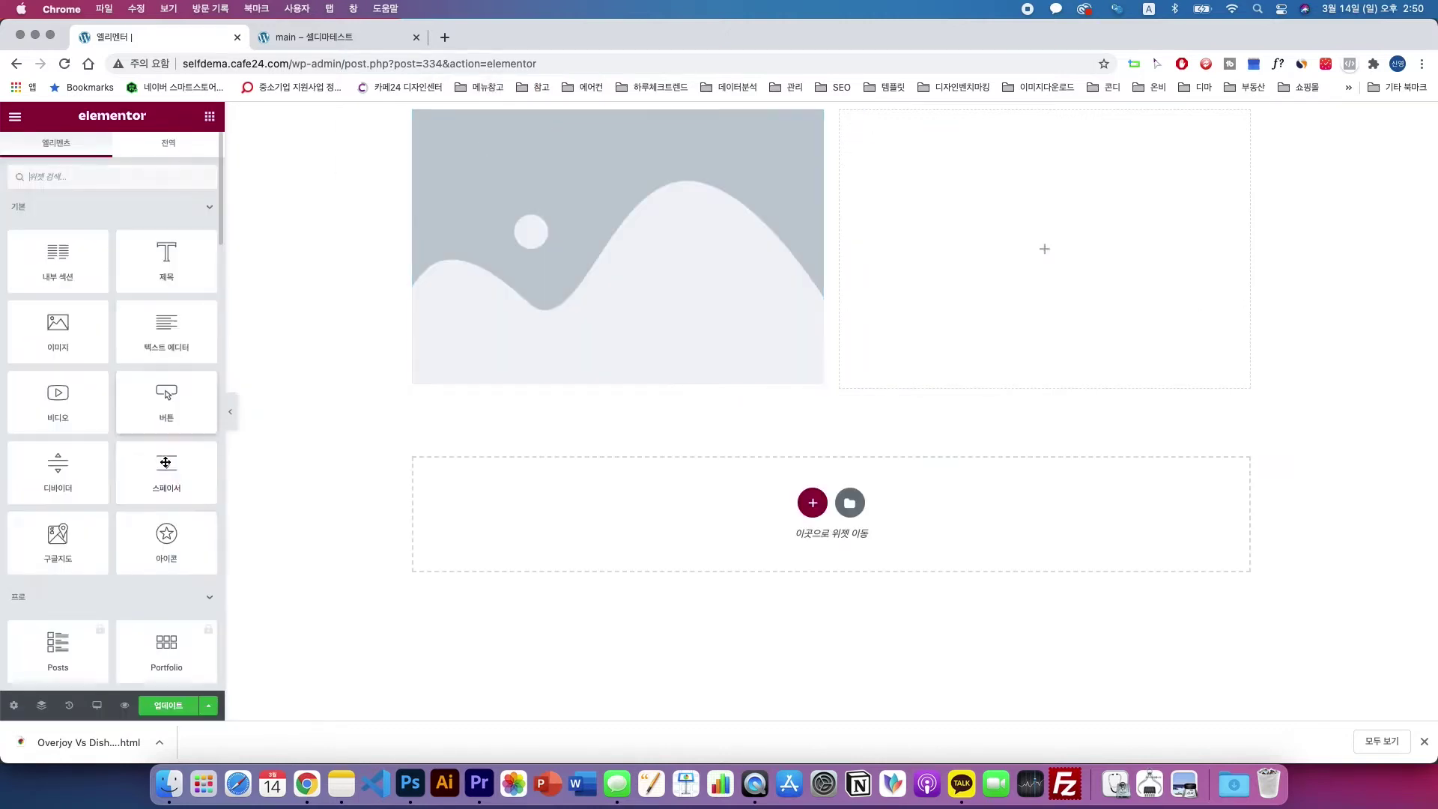
scroll(166, 481, "down", 10)
scroll(166, 481, "down", 10)
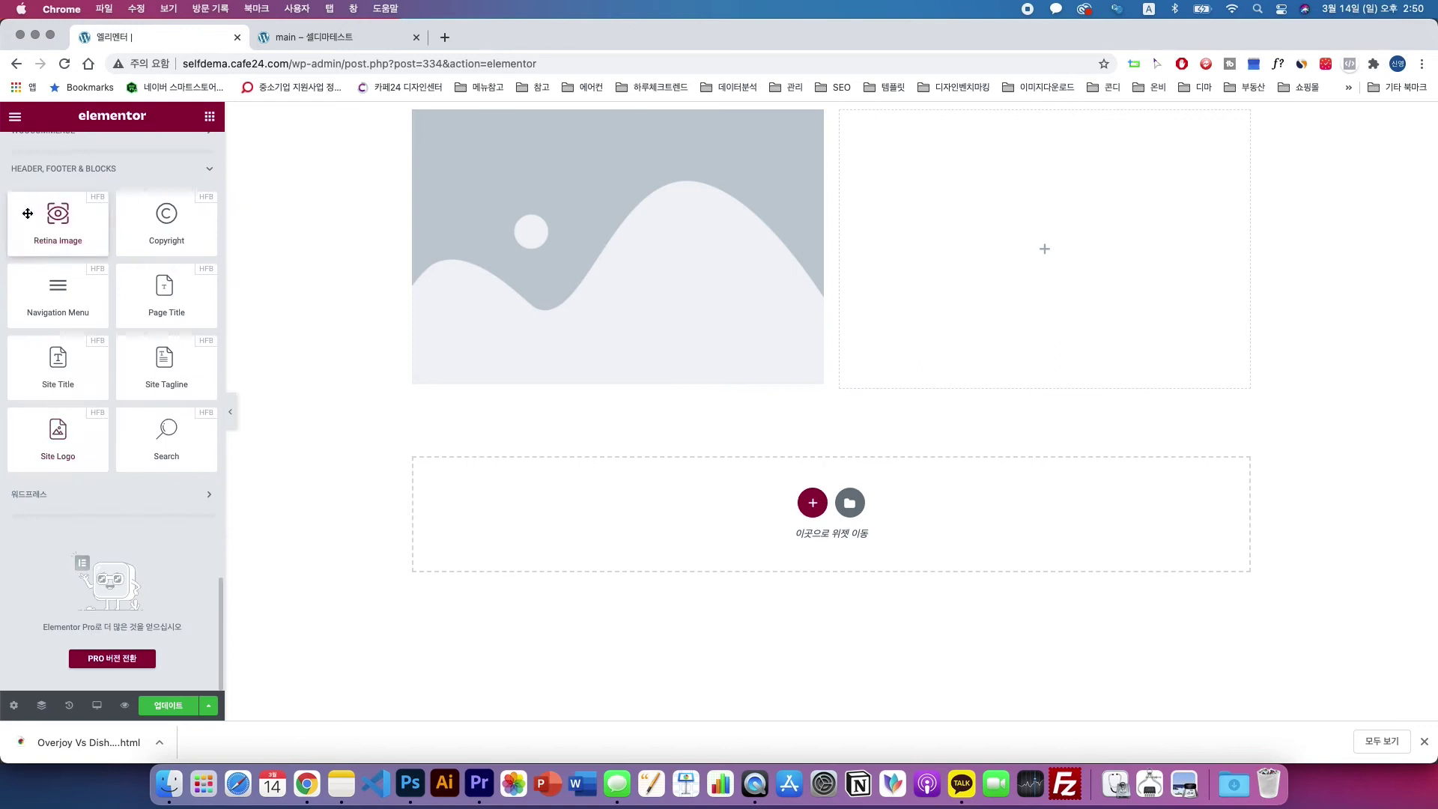
left_click_drag(36, 307, 1002, 254)
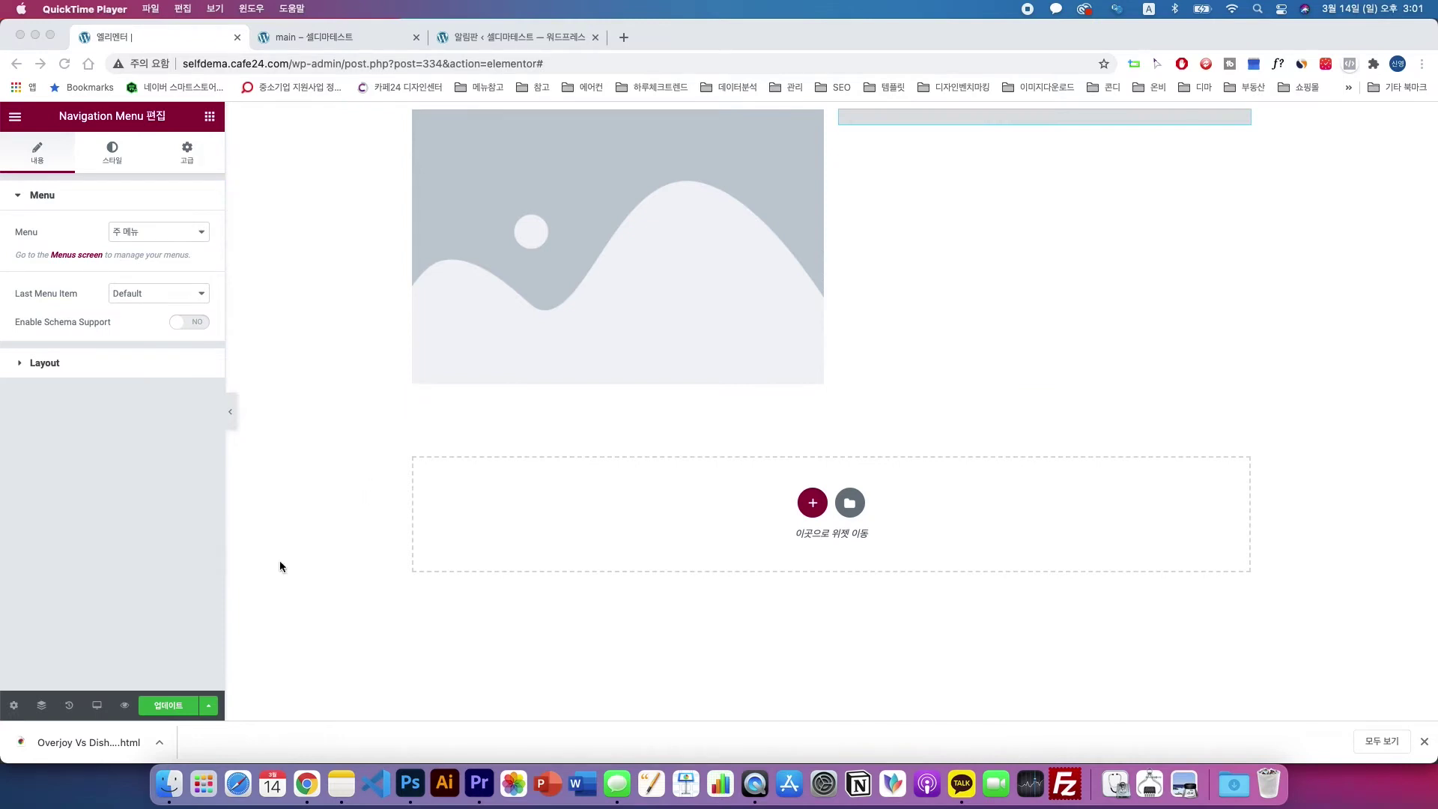
- Update the header template and reload the main page preview to check it
left_click(182, 708)
left_click(166, 707)
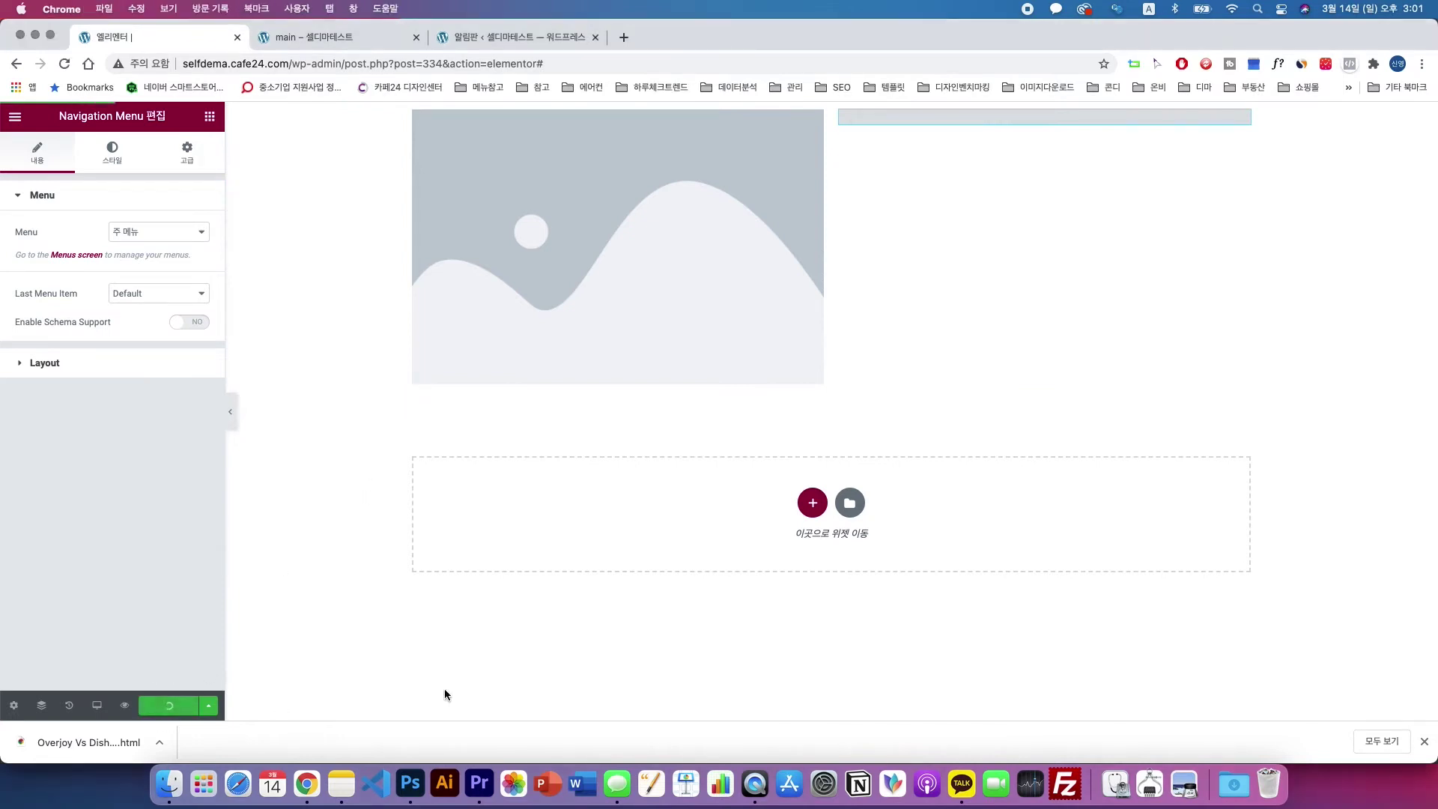
left_click(330, 39)
left_click(64, 65)
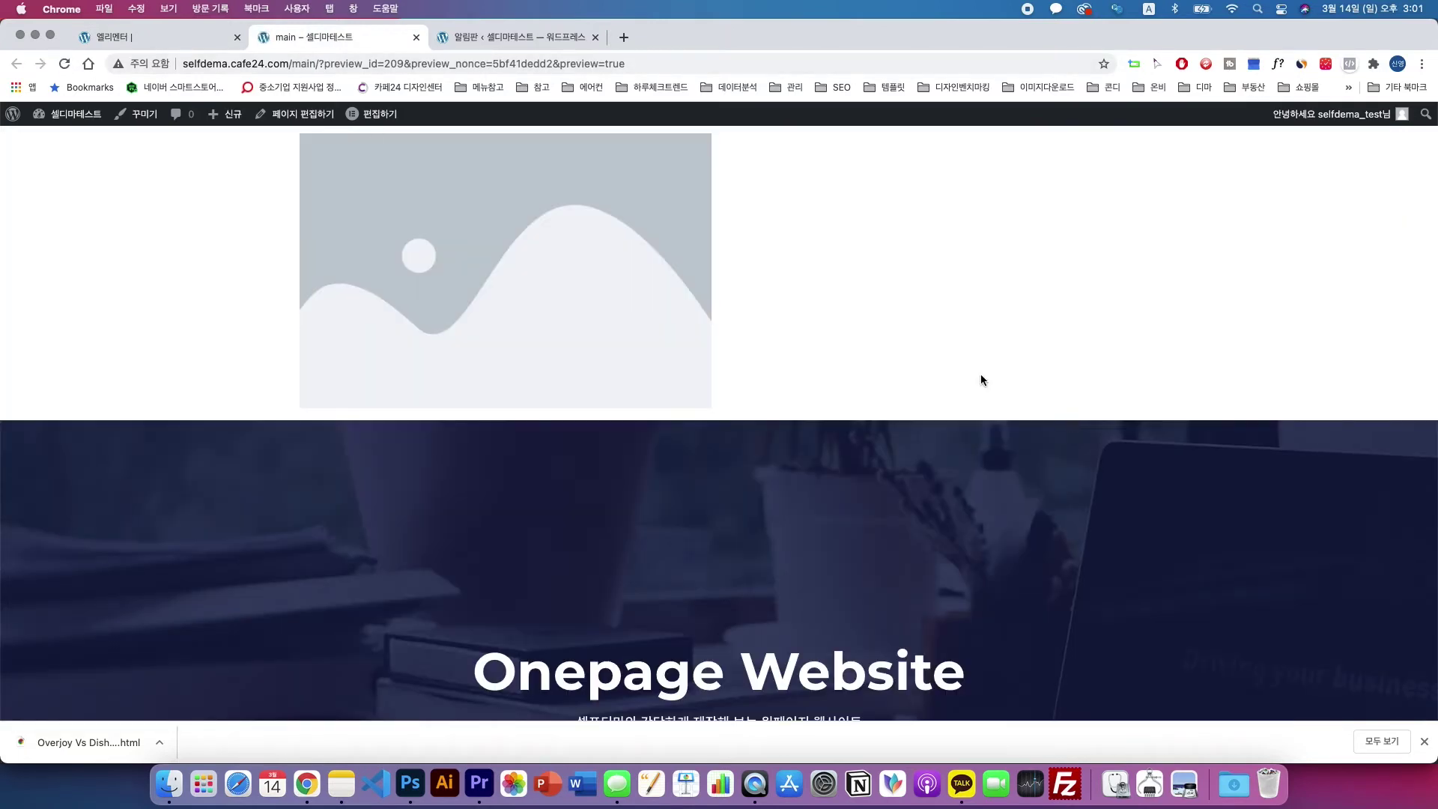
- Open the theme customizer from the WordPress dashboard and go to the site identity settings
left_click(125, 46)
left_click(288, 37)
left_click(462, 41)
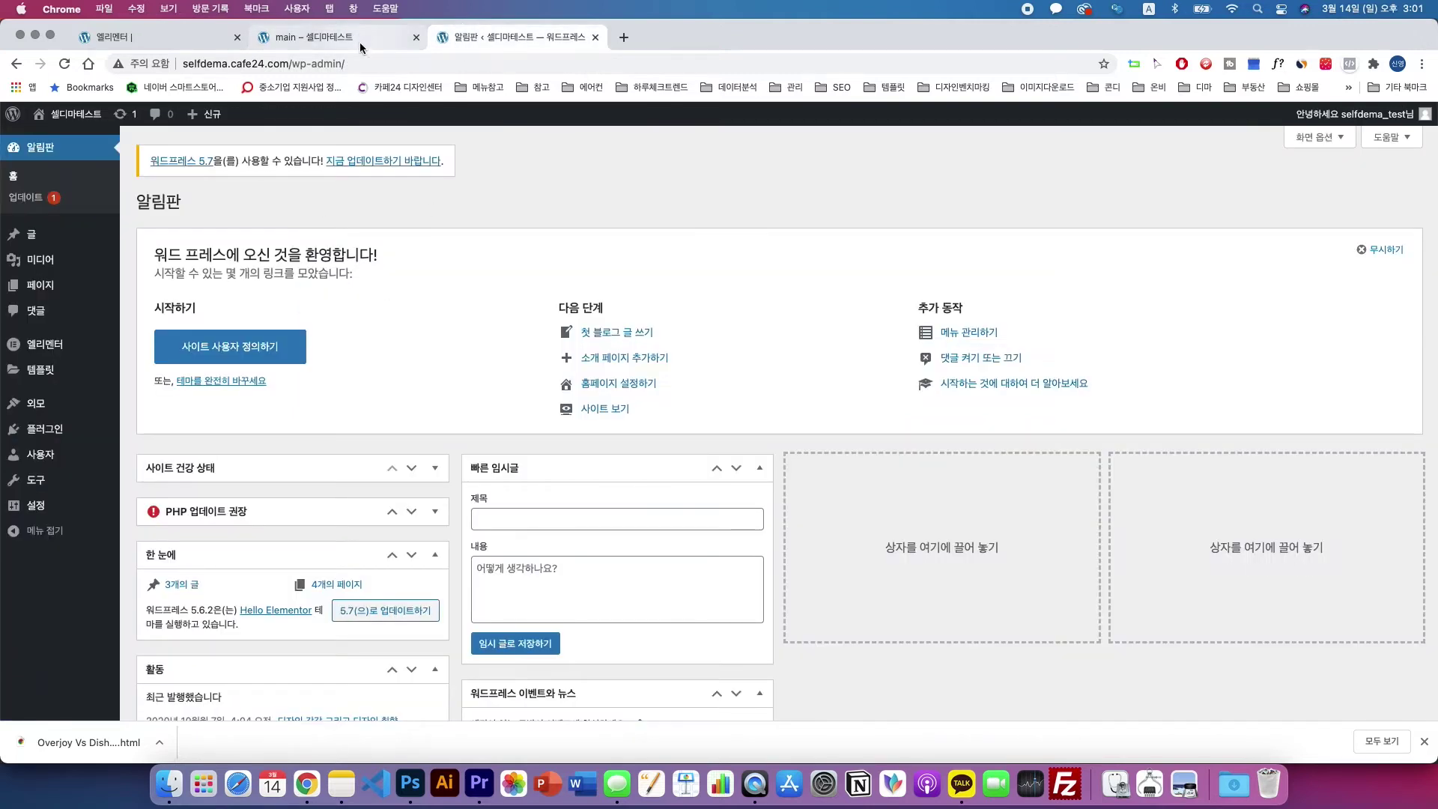
mouse_move(63, 411)
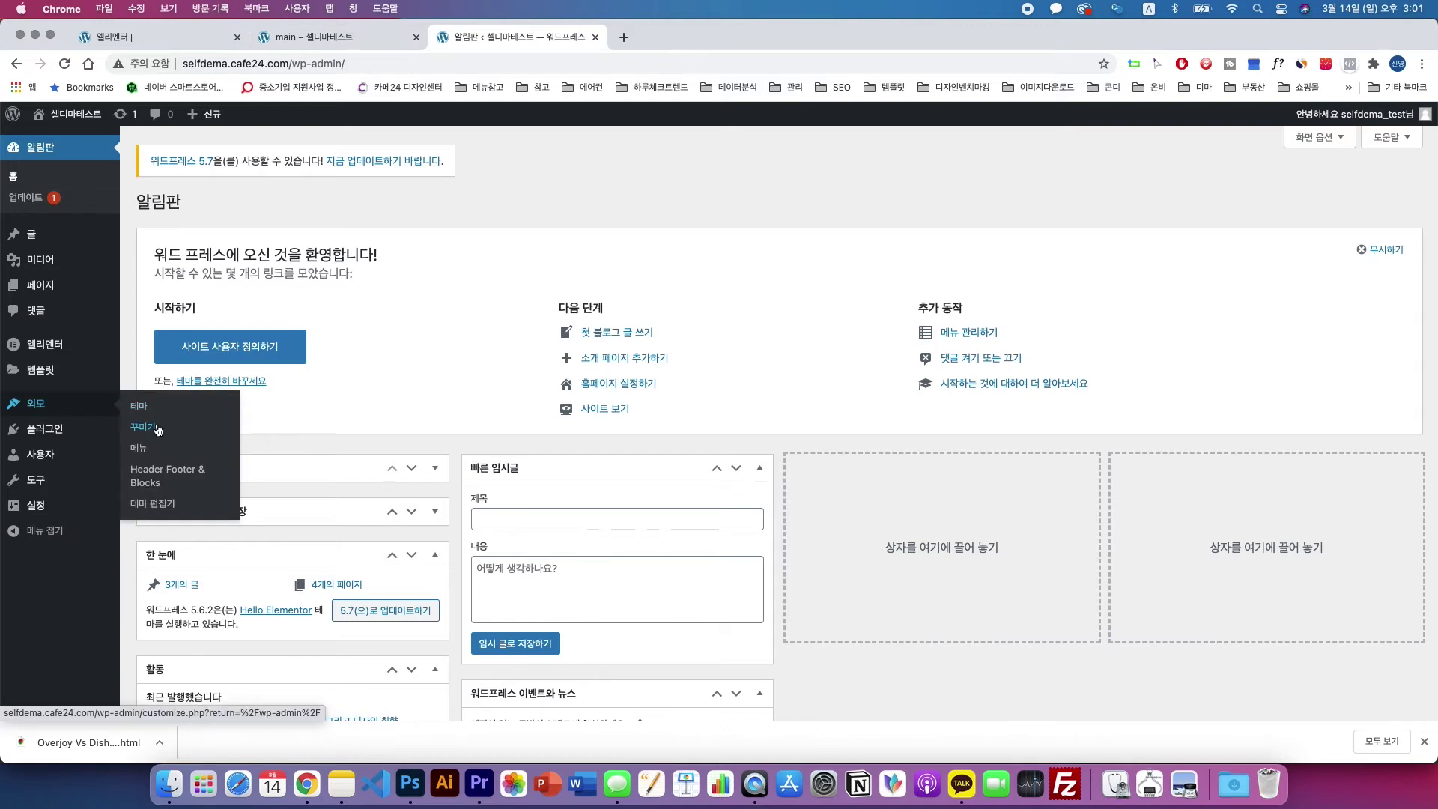
left_click(157, 430)
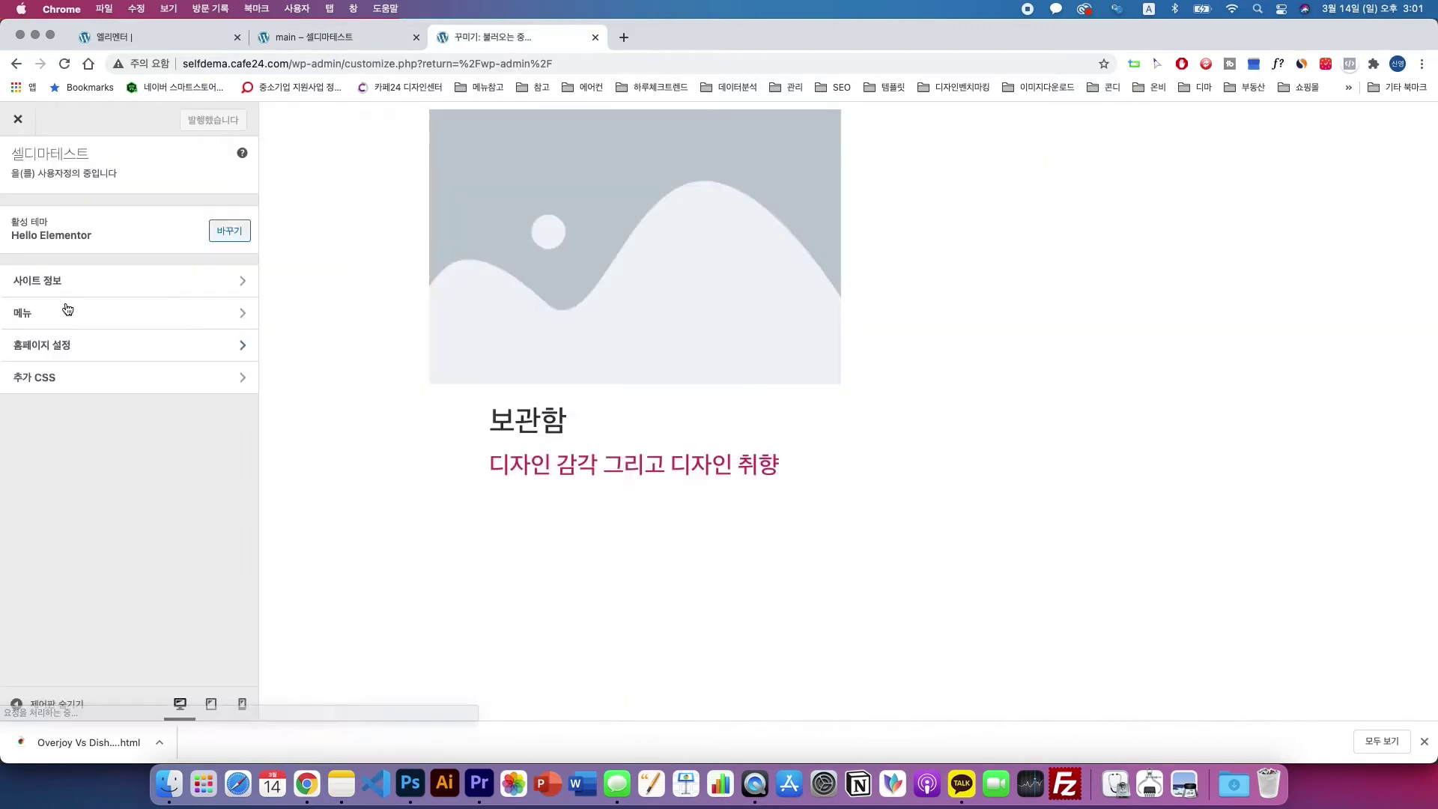
left_click(85, 283)
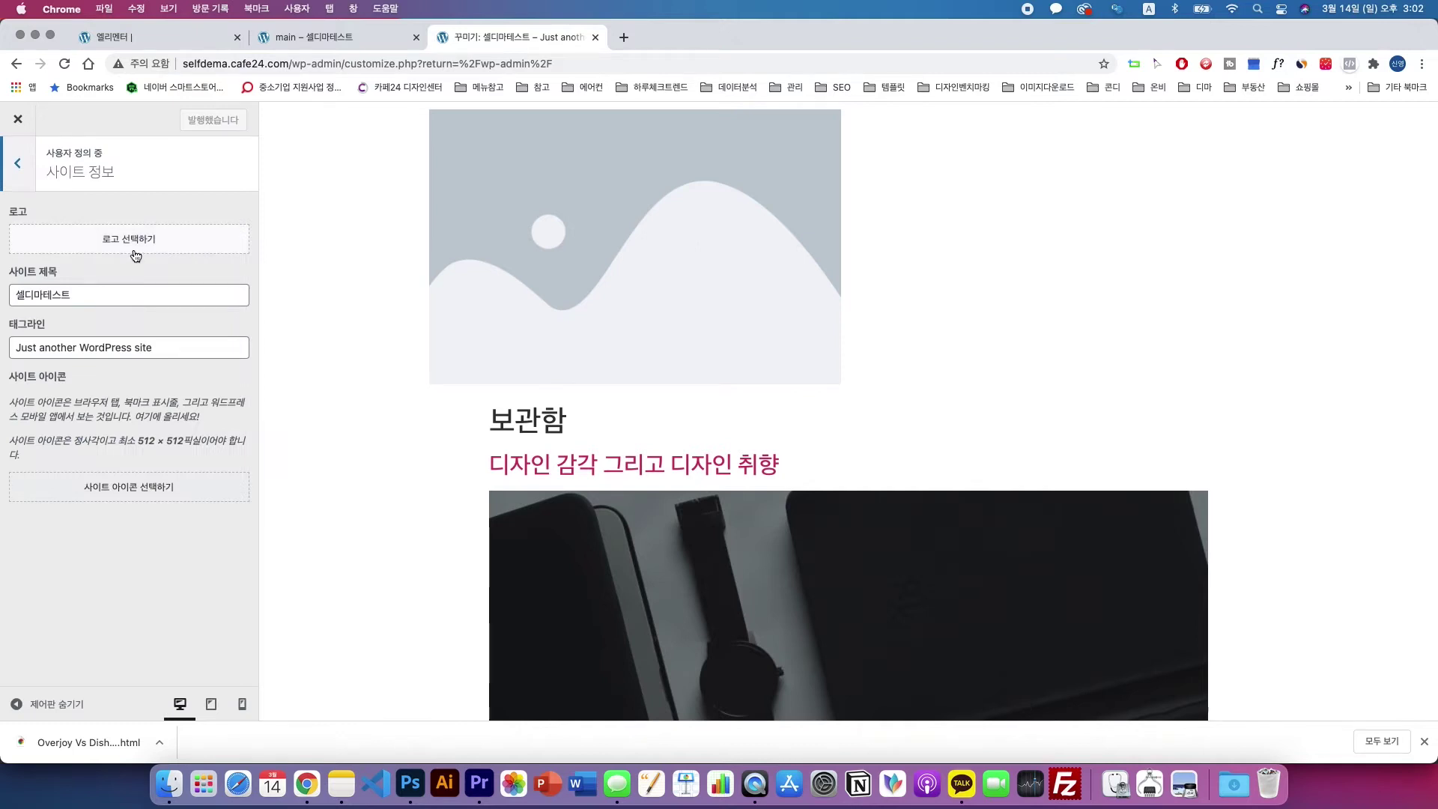
- Set logo.png from the media library as the site logo without cropping it, and leave the customizer
left_click(138, 241)
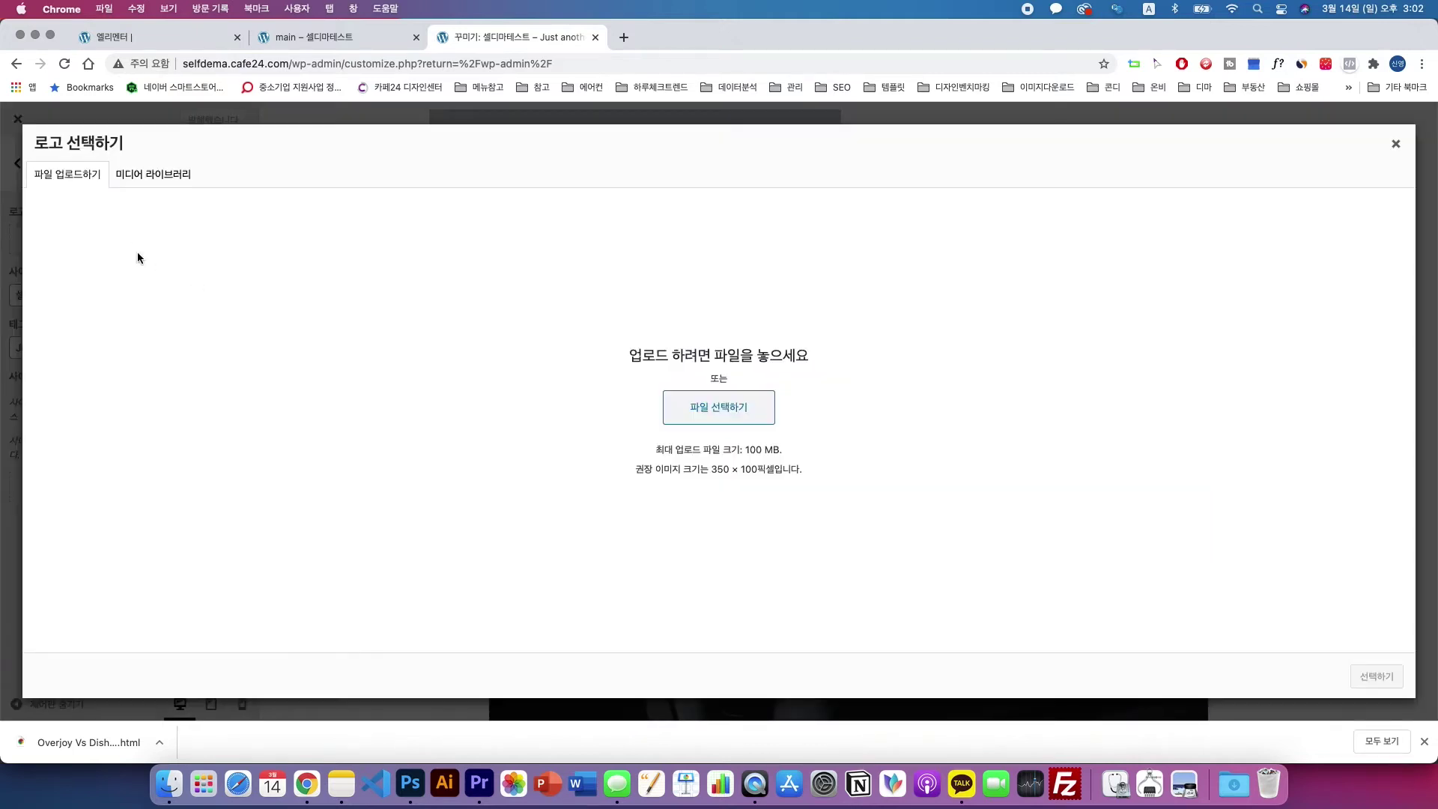
left_click(150, 179)
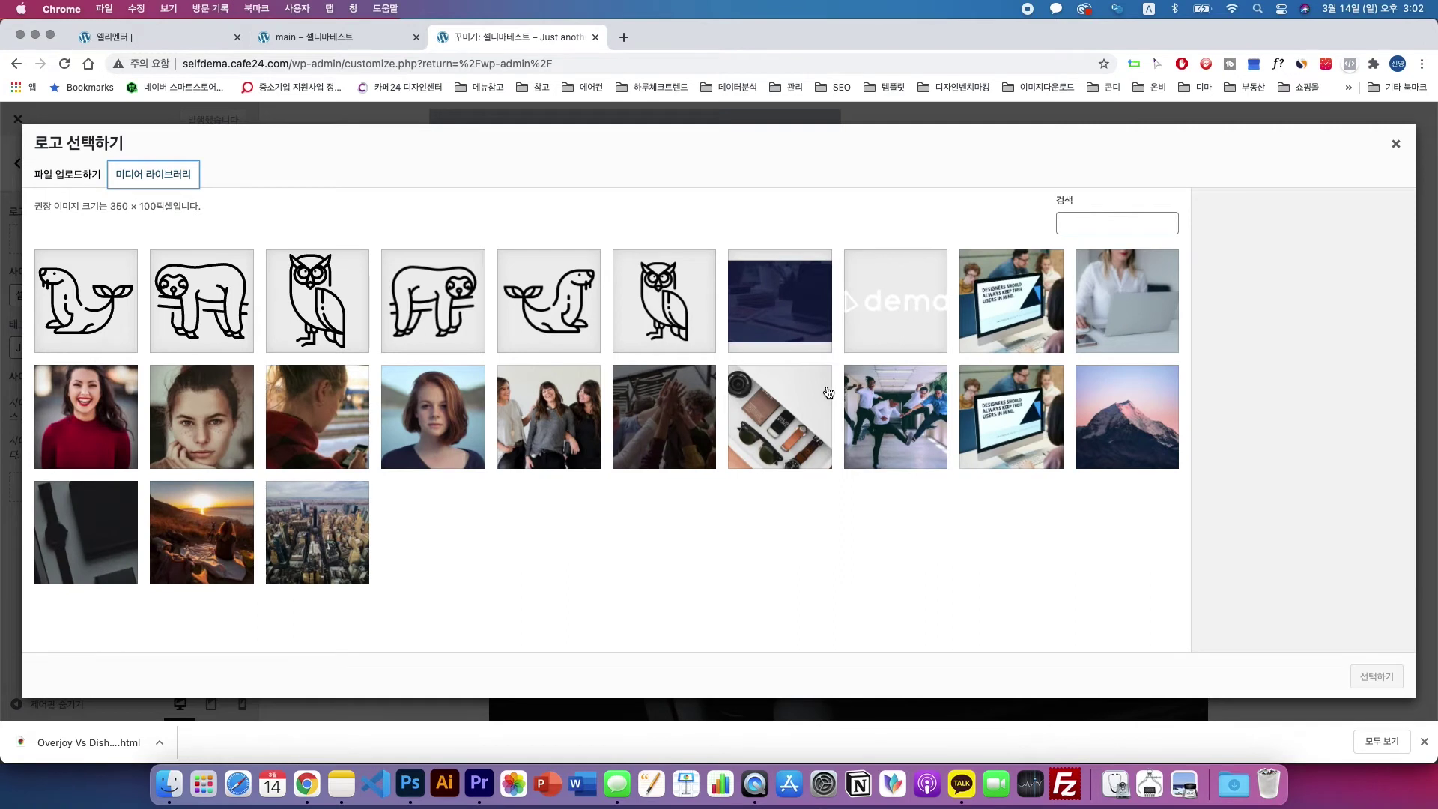
left_click(899, 316)
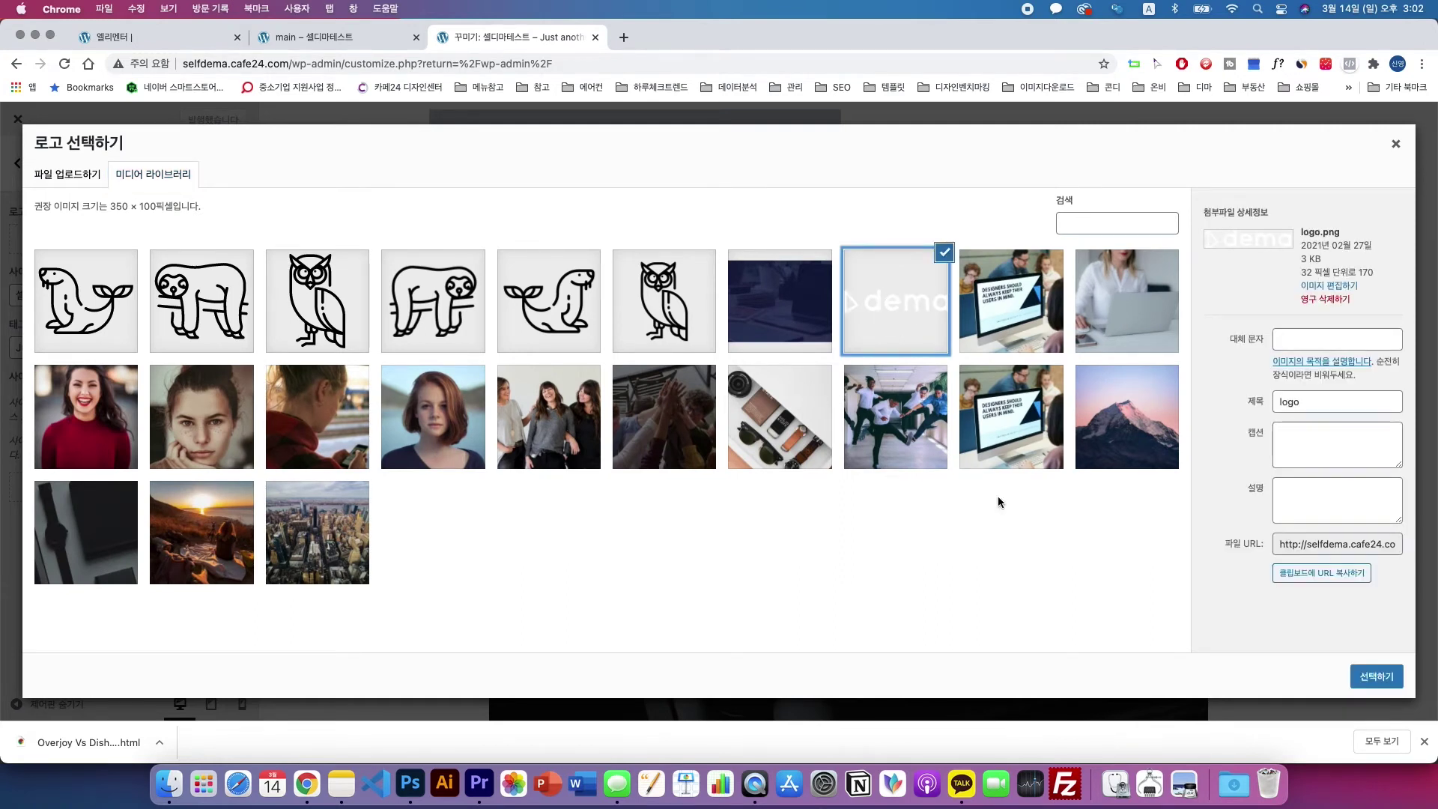
left_click(1383, 678)
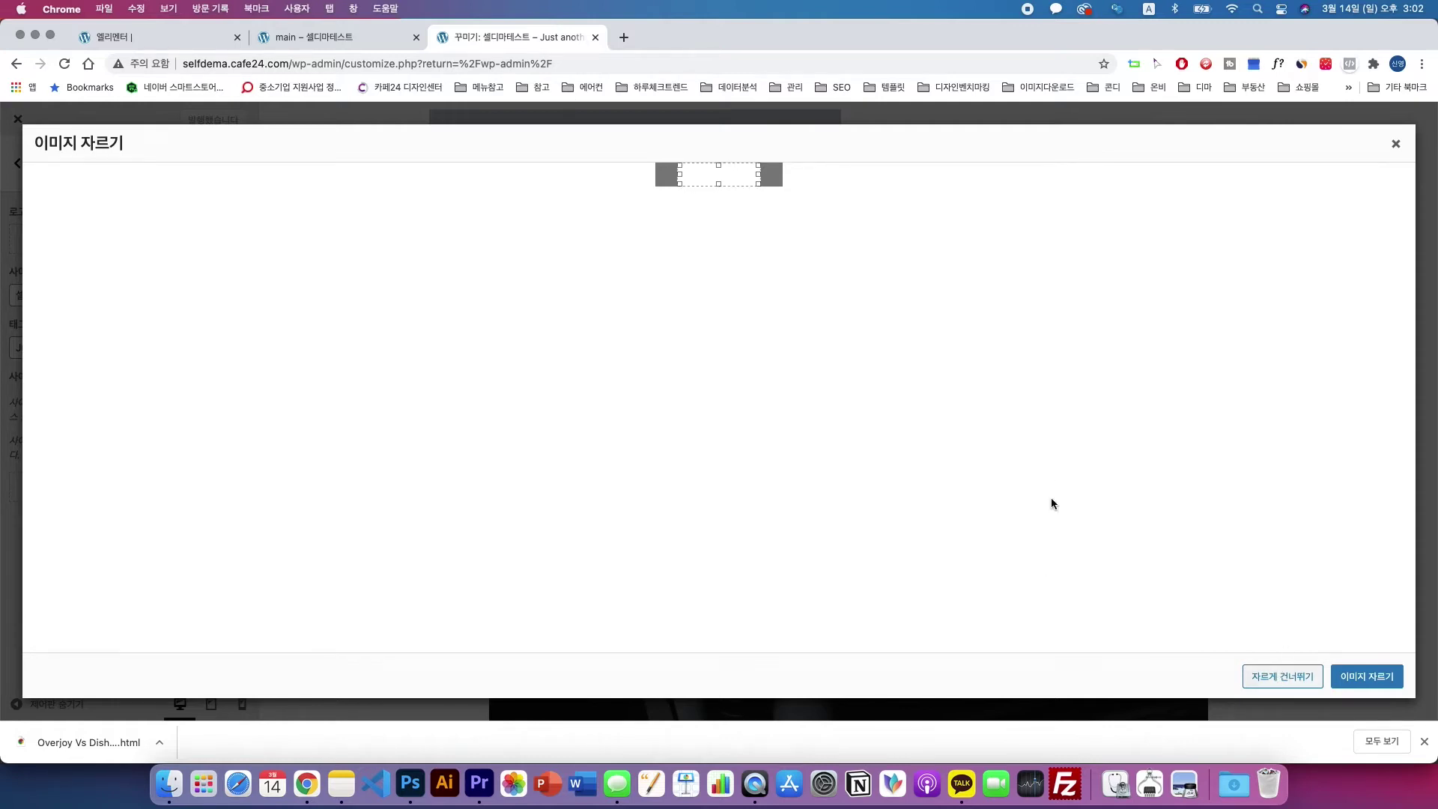
left_click(1265, 676)
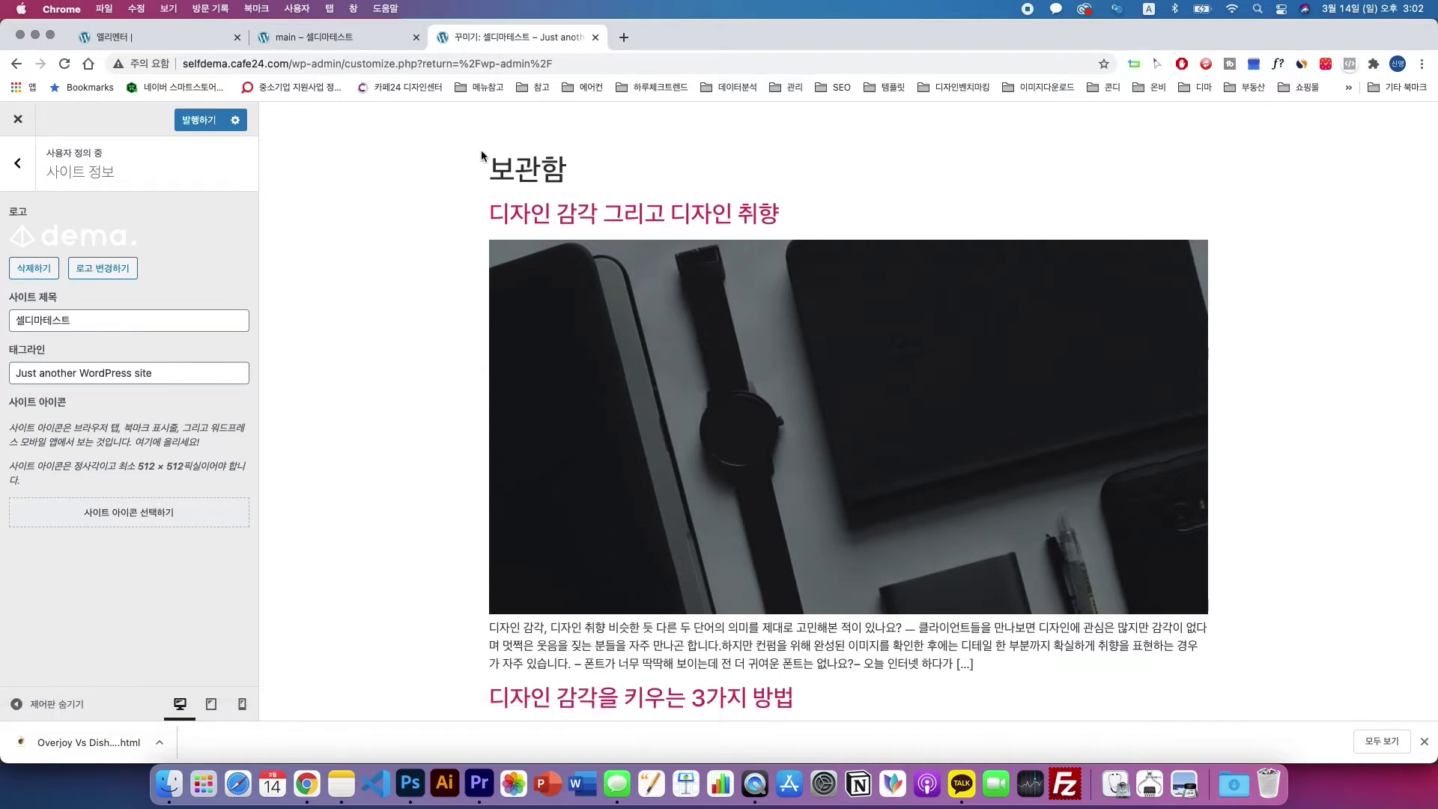
left_click(18, 168)
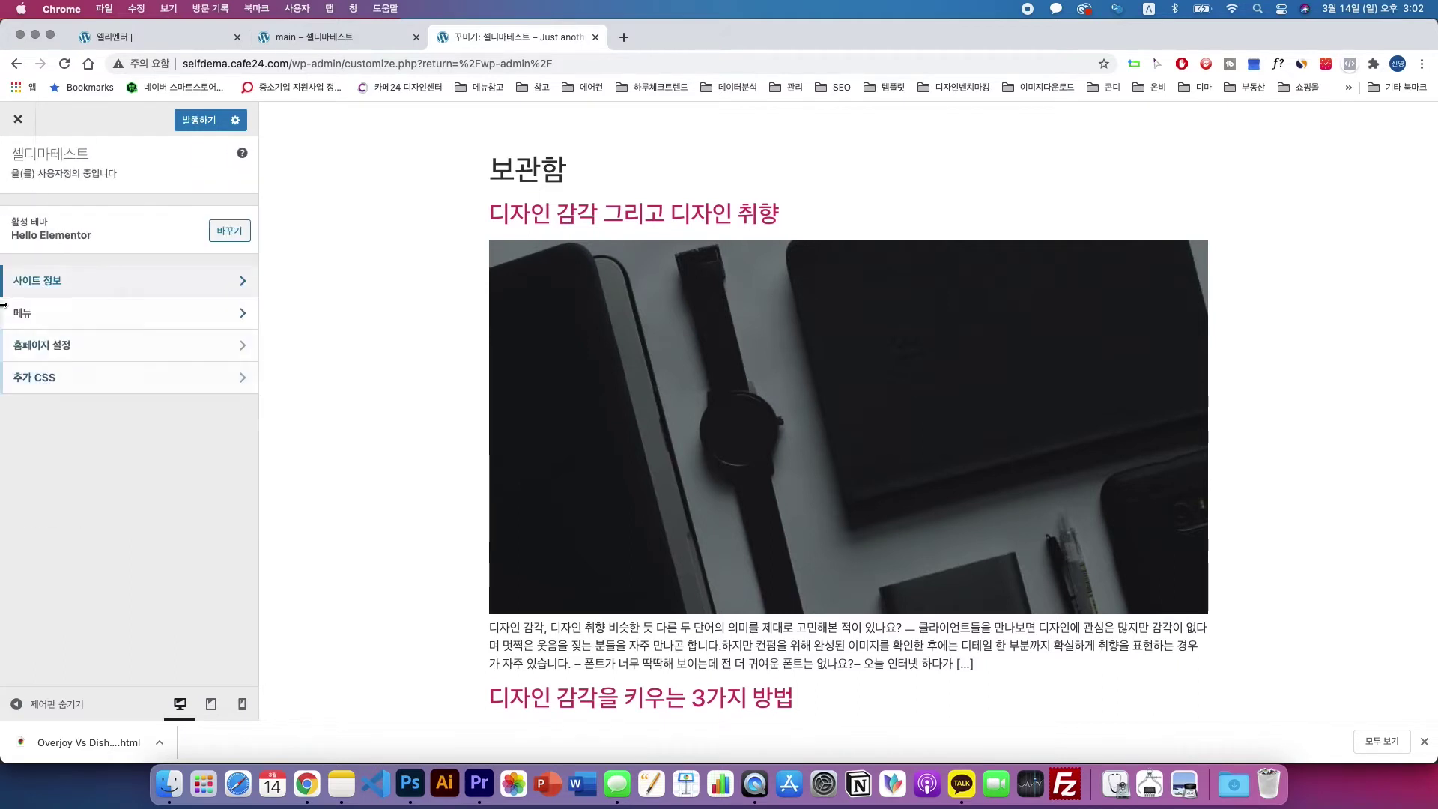
left_click(24, 126)
- Add the pages main, blog, about and contact us to the 주 메뉴 navigation menu
mouse_move(110, 411)
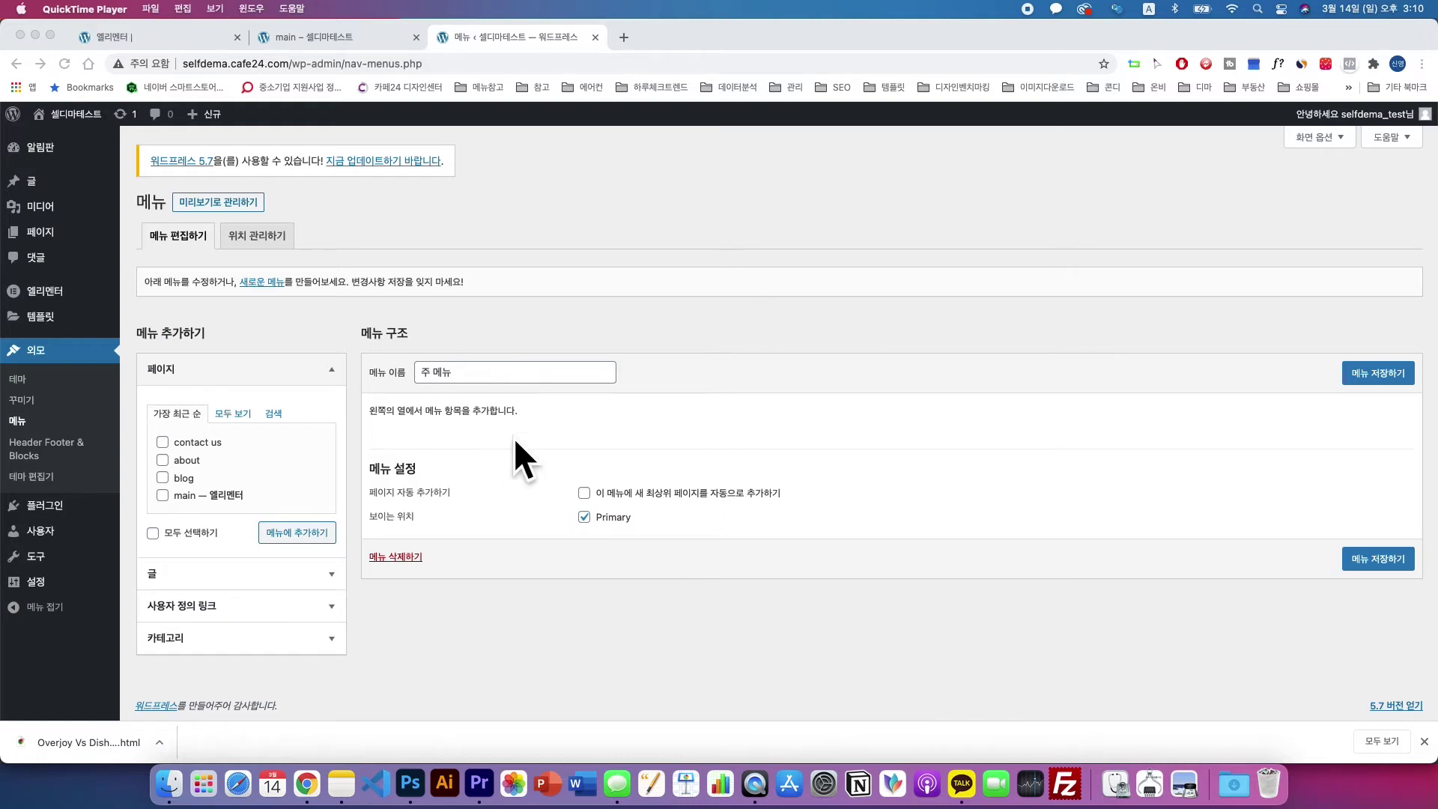
left_click(163, 483)
left_click(163, 495)
left_click(162, 477)
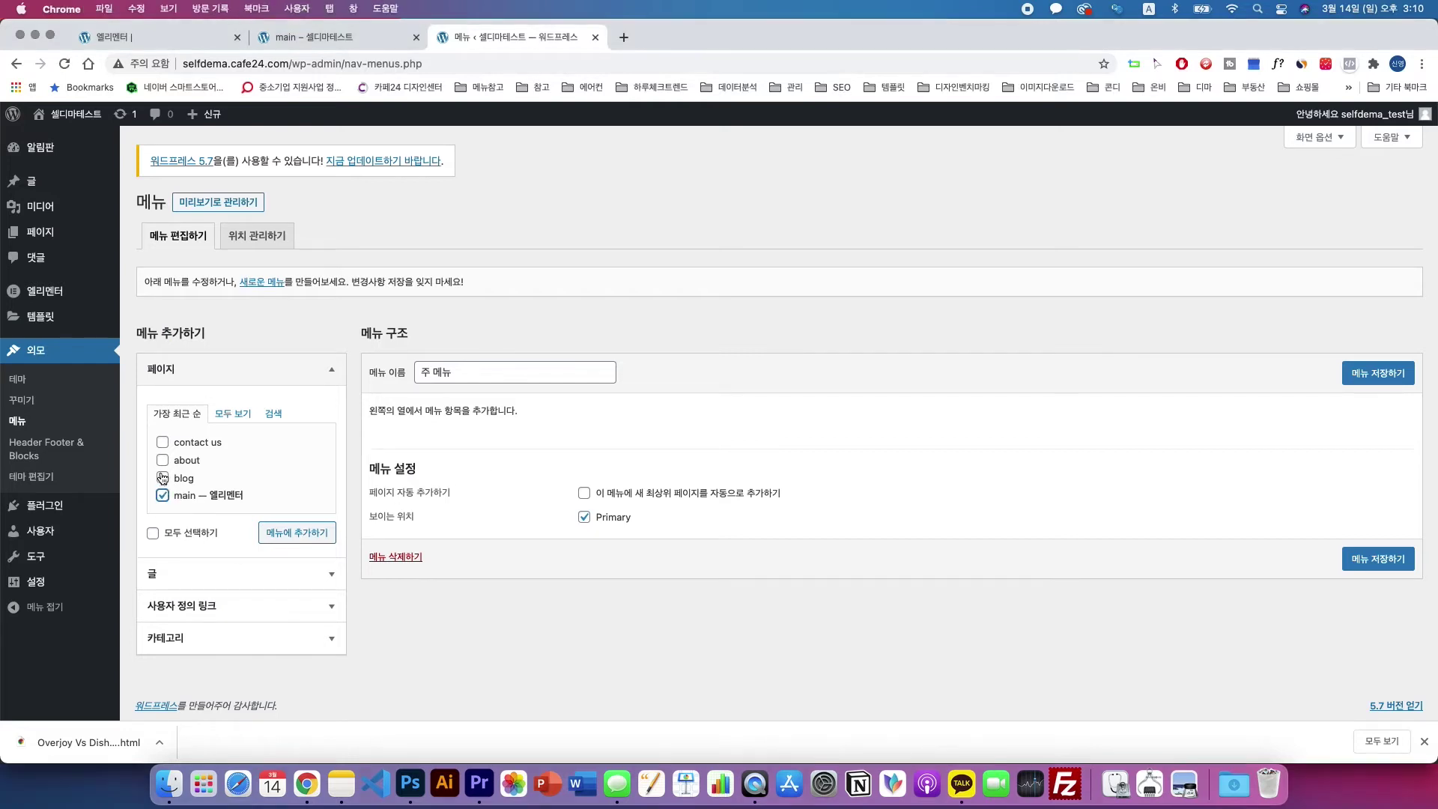
left_click(163, 460)
left_click(164, 443)
left_click(305, 533)
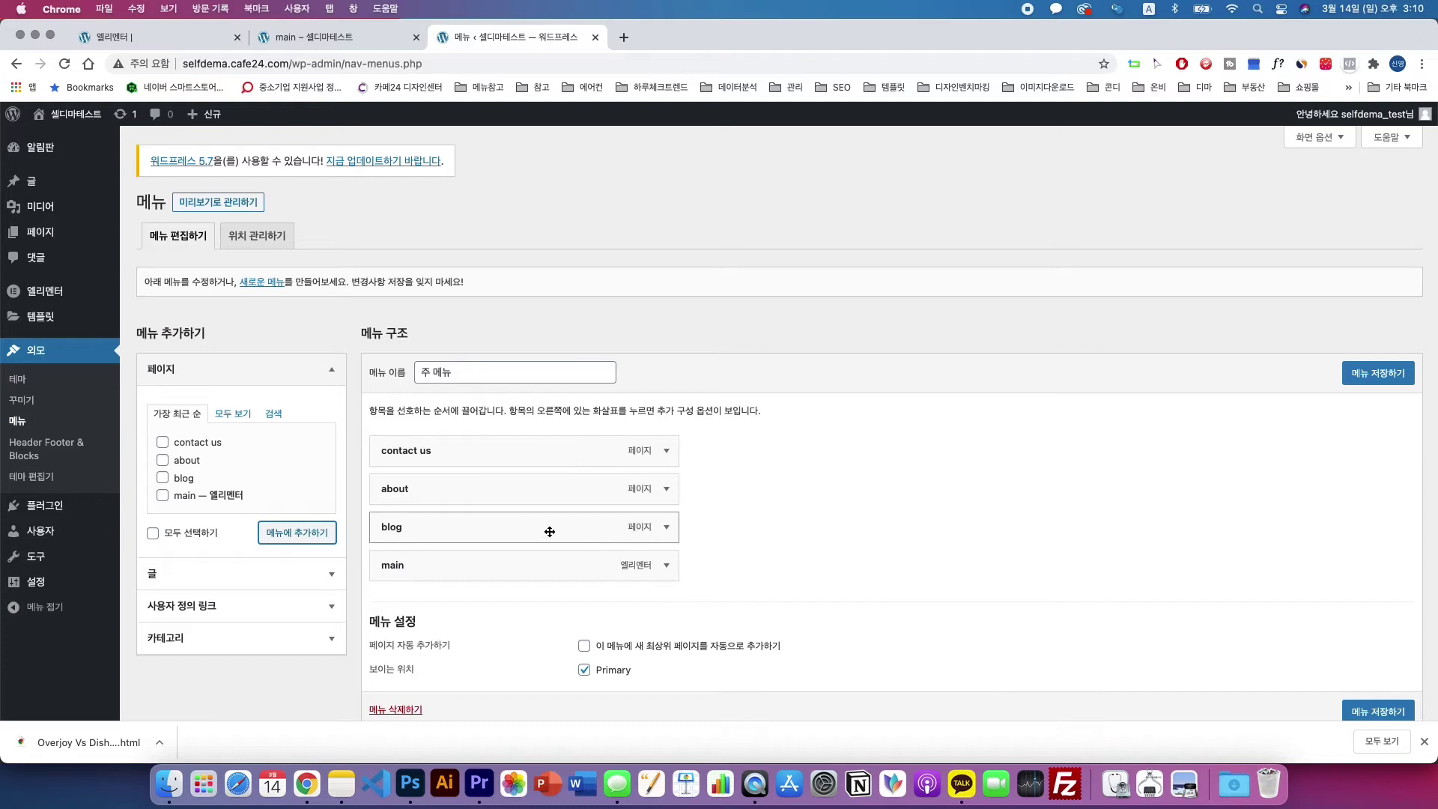
- Reorder the menu items as main, contact us, about, blog
left_click_drag(550, 532, 546, 566)
left_click_drag(517, 487, 518, 524)
left_click_drag(507, 452, 507, 489)
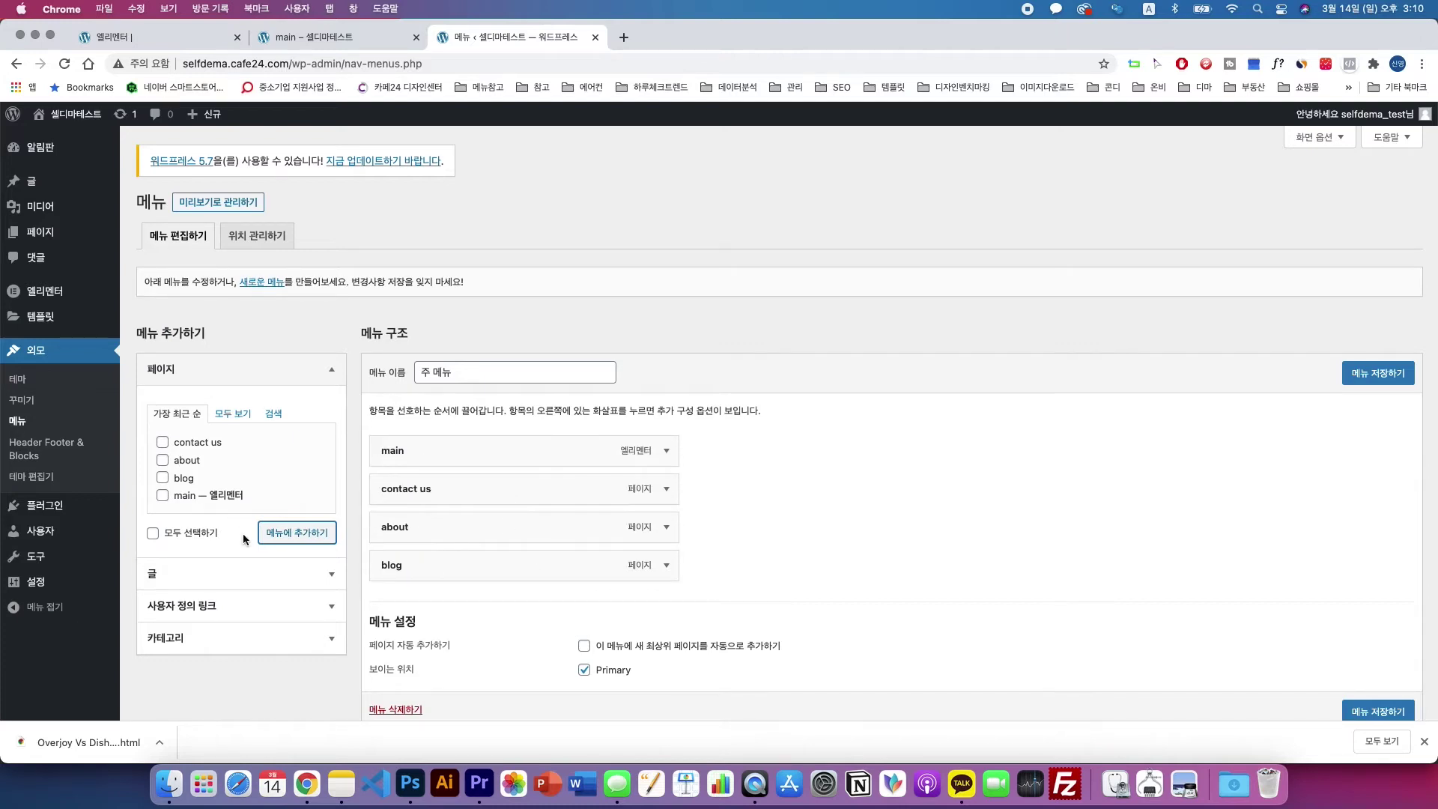
left_click(187, 575)
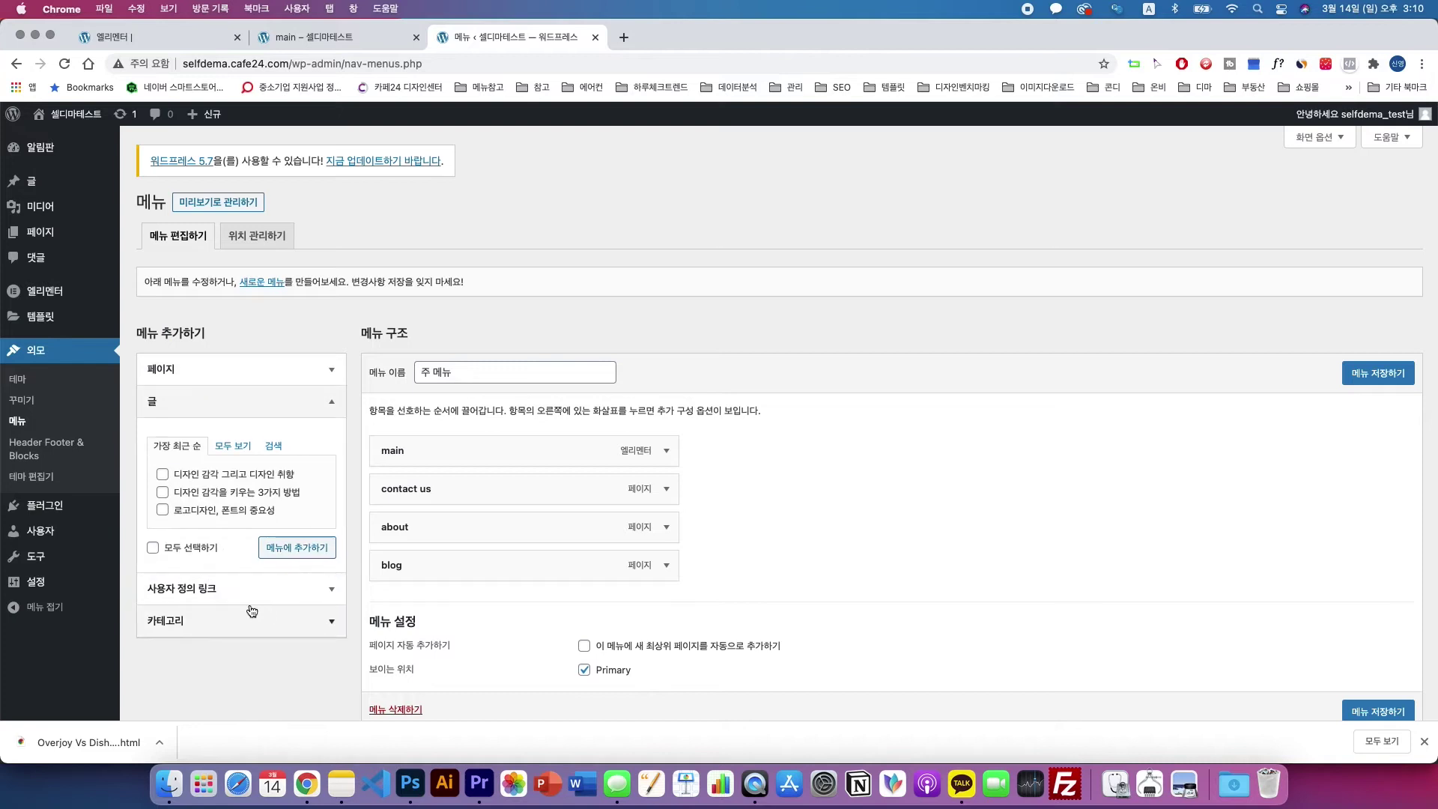
left_click(248, 590)
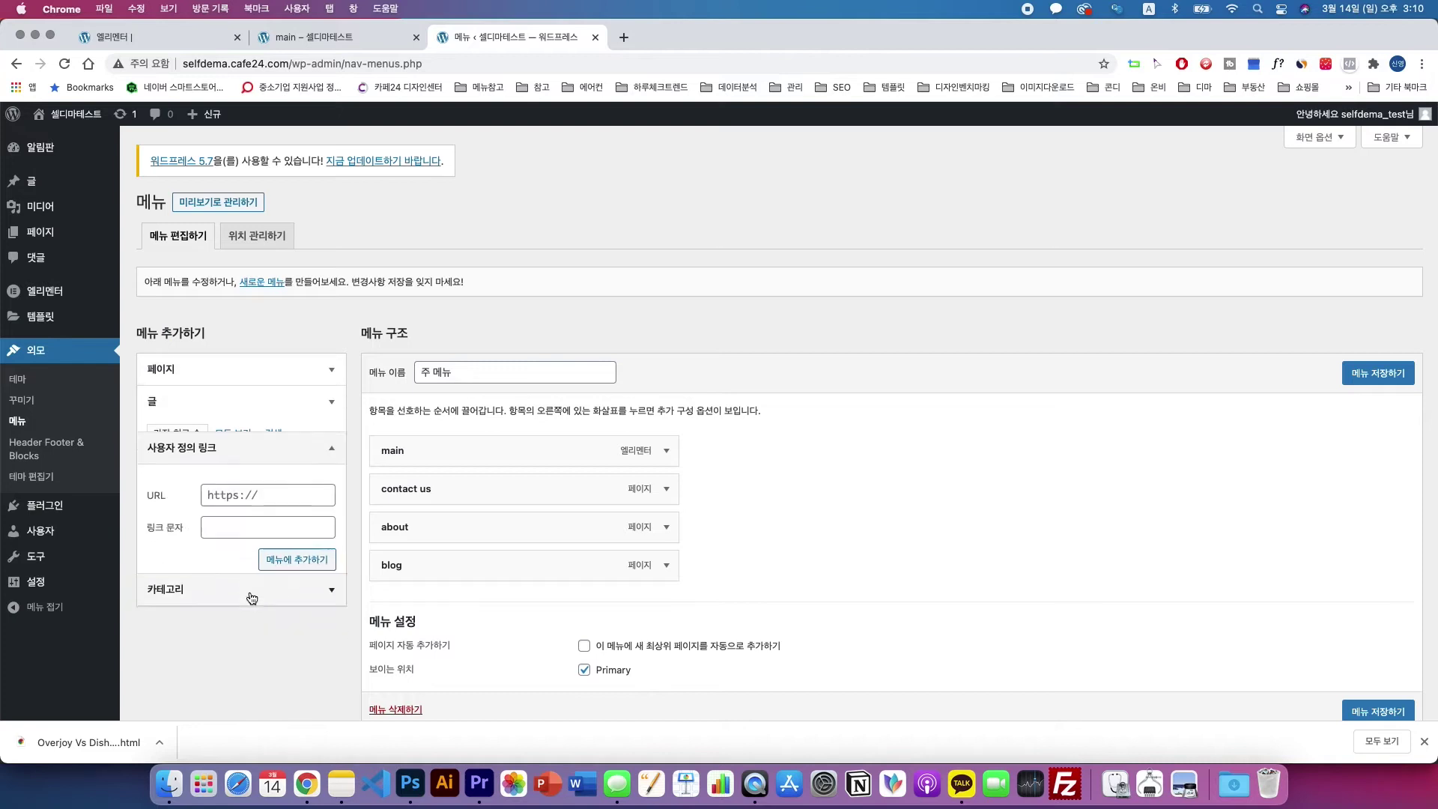
left_click(280, 516)
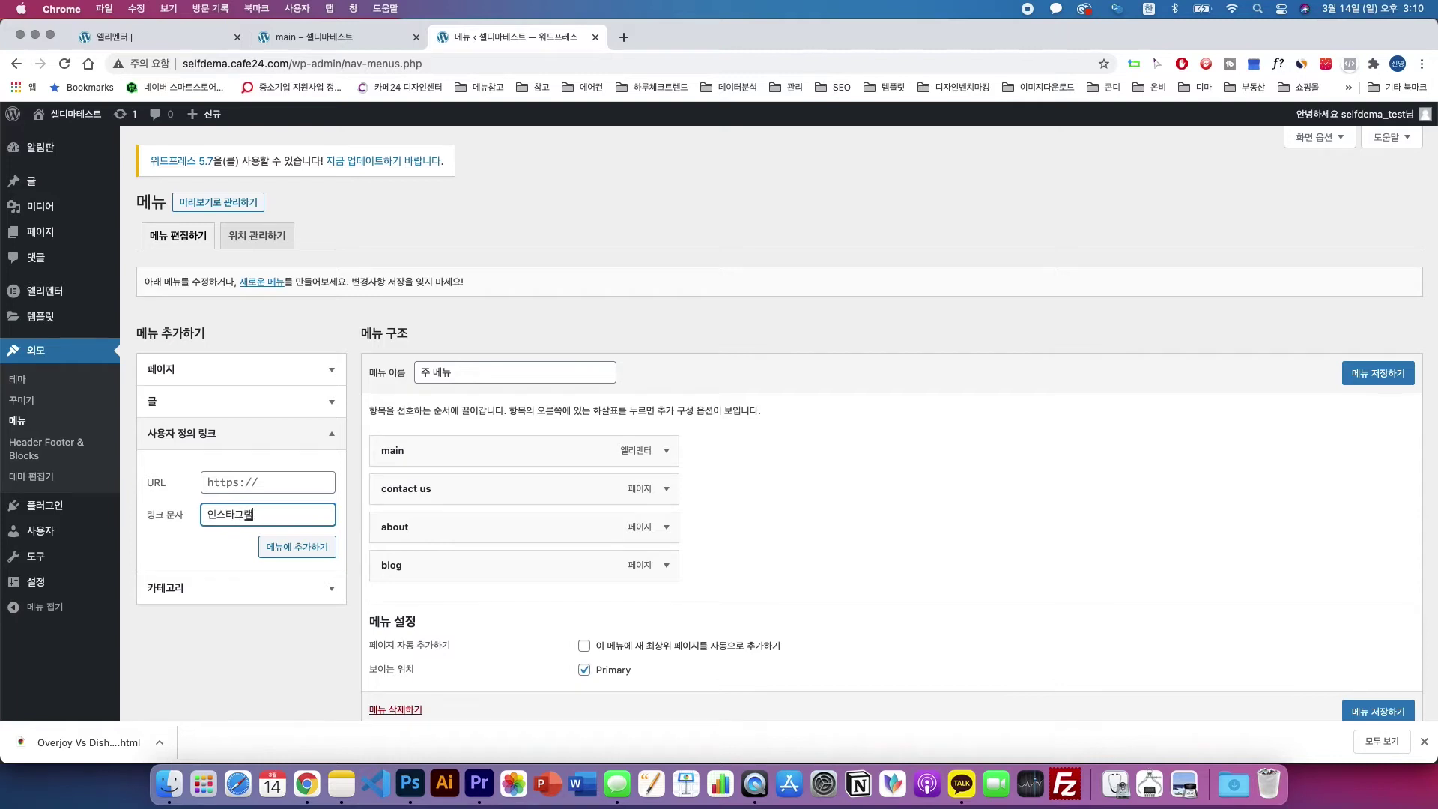
left_click(230, 477)
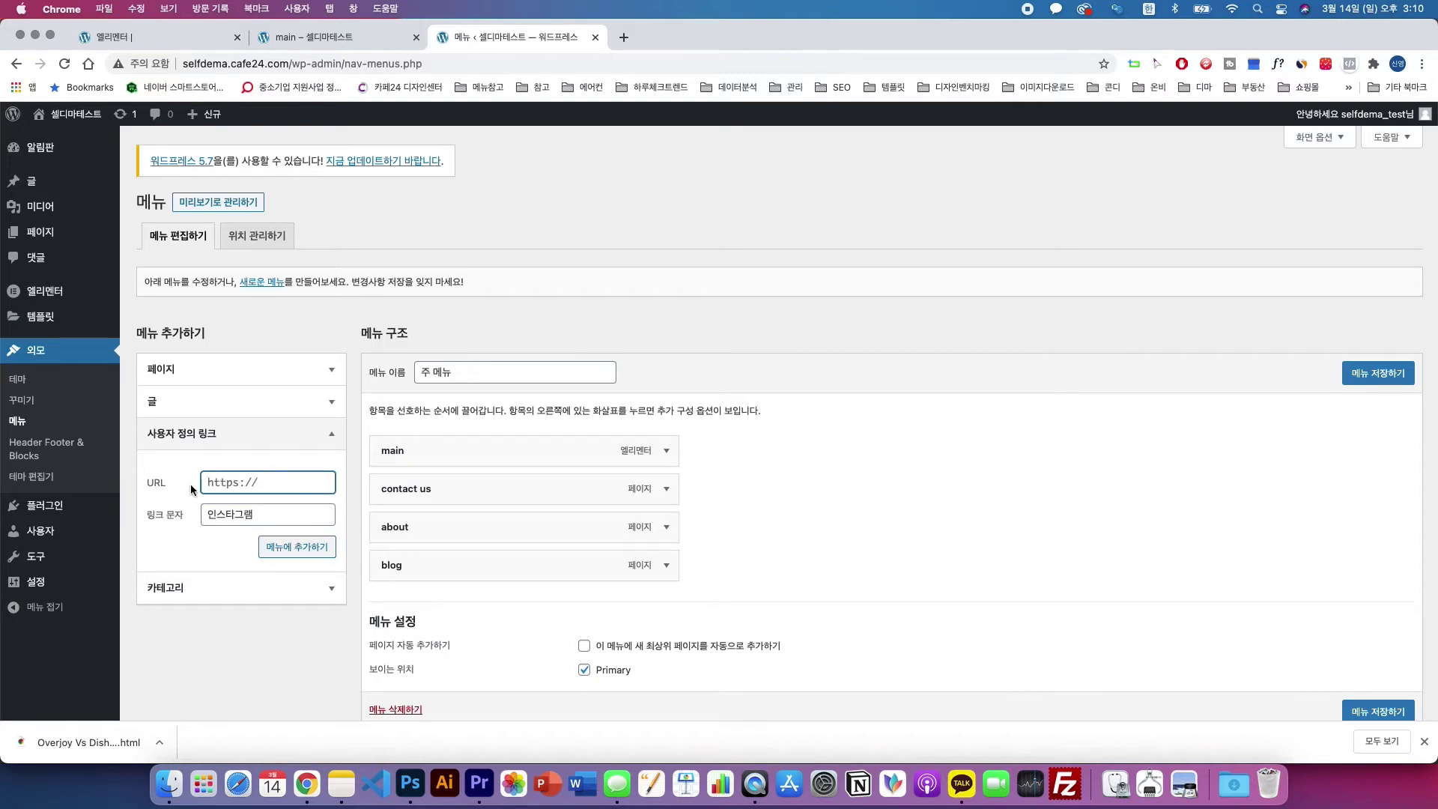
left_click(282, 549)
left_click(272, 479)
key("ctrl+space")
type("ww")
left_click(283, 542)
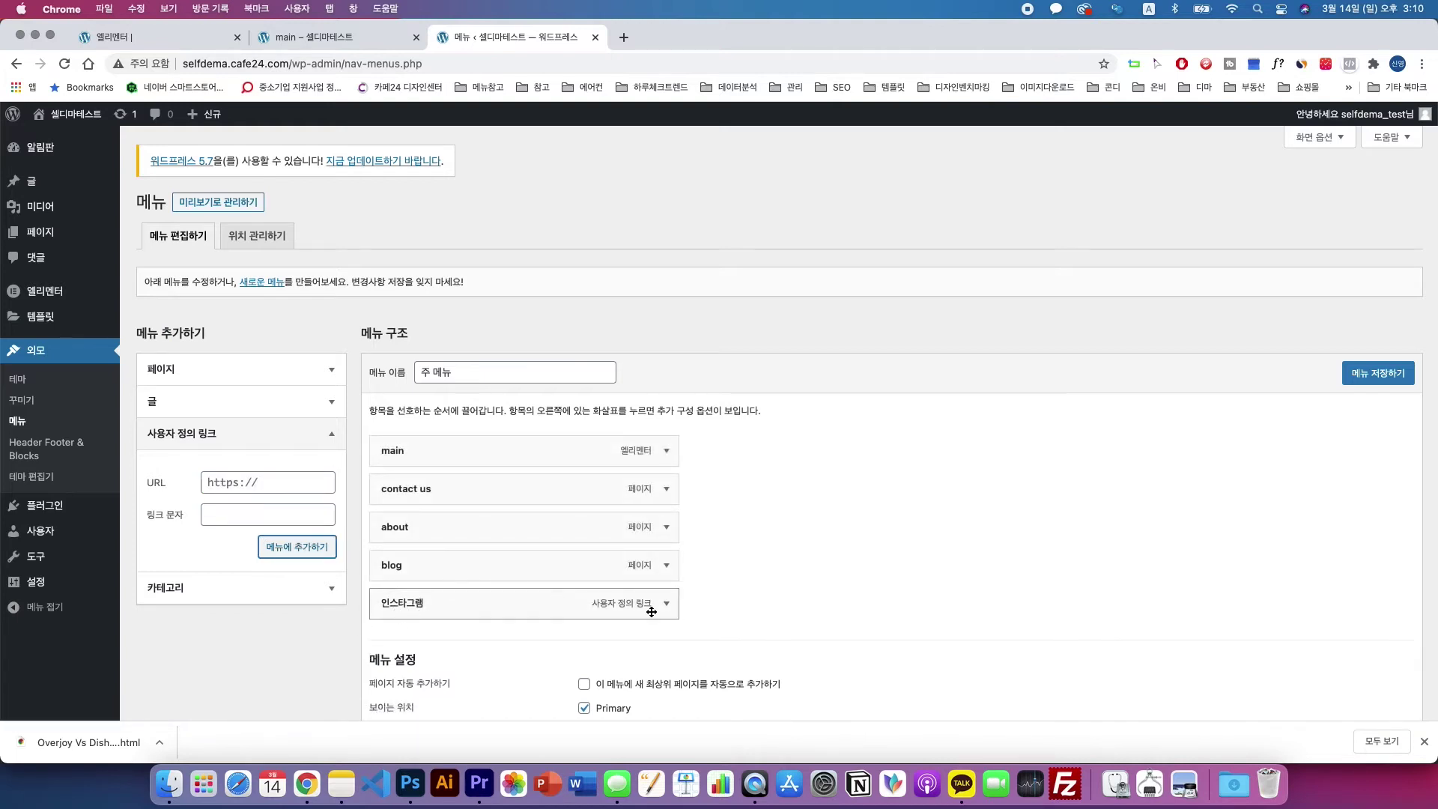
- Review the URL and label of the 인스타그램 menu item, collapse its details and save the menu
left_click(667, 603)
scroll(652, 600, "down", 1)
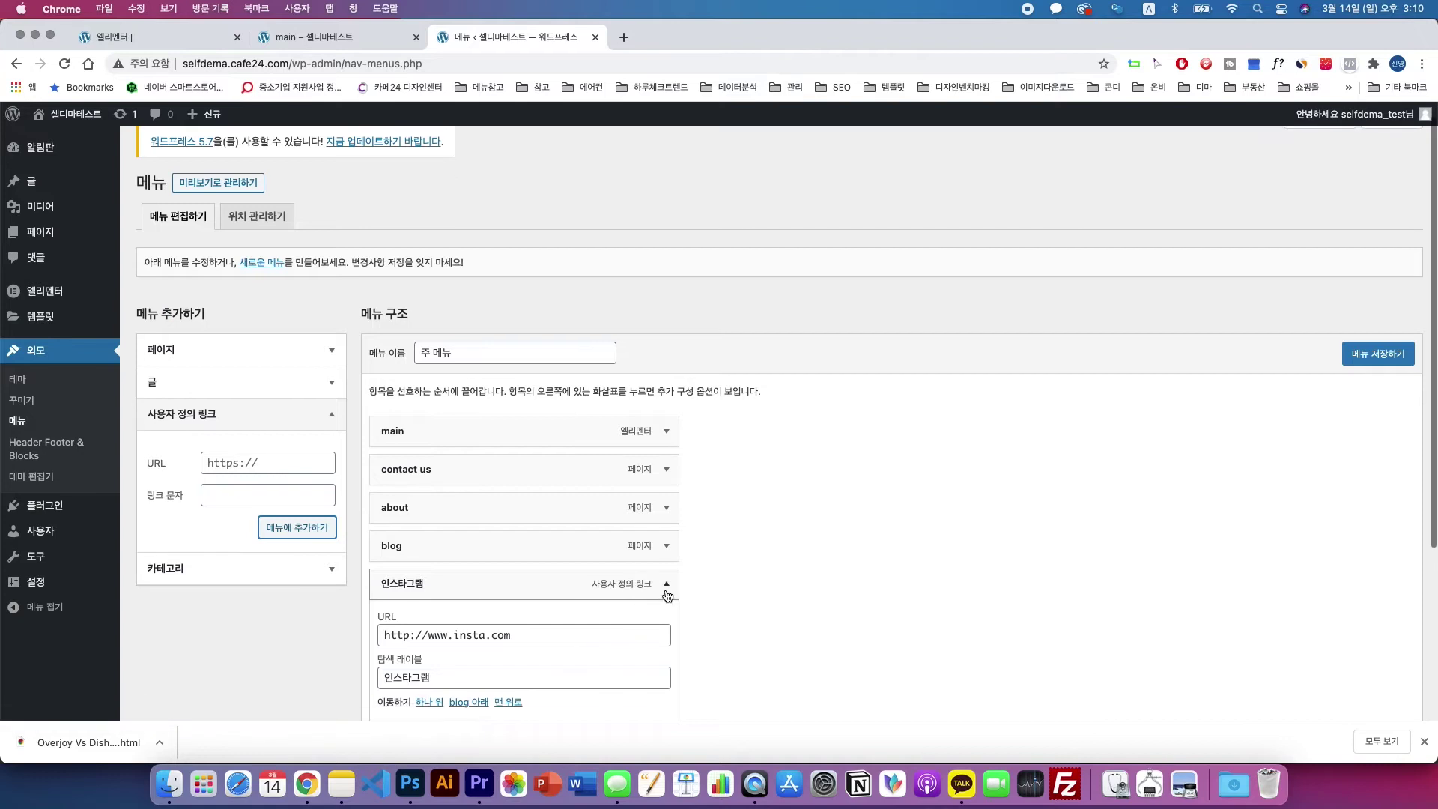
left_click(667, 592)
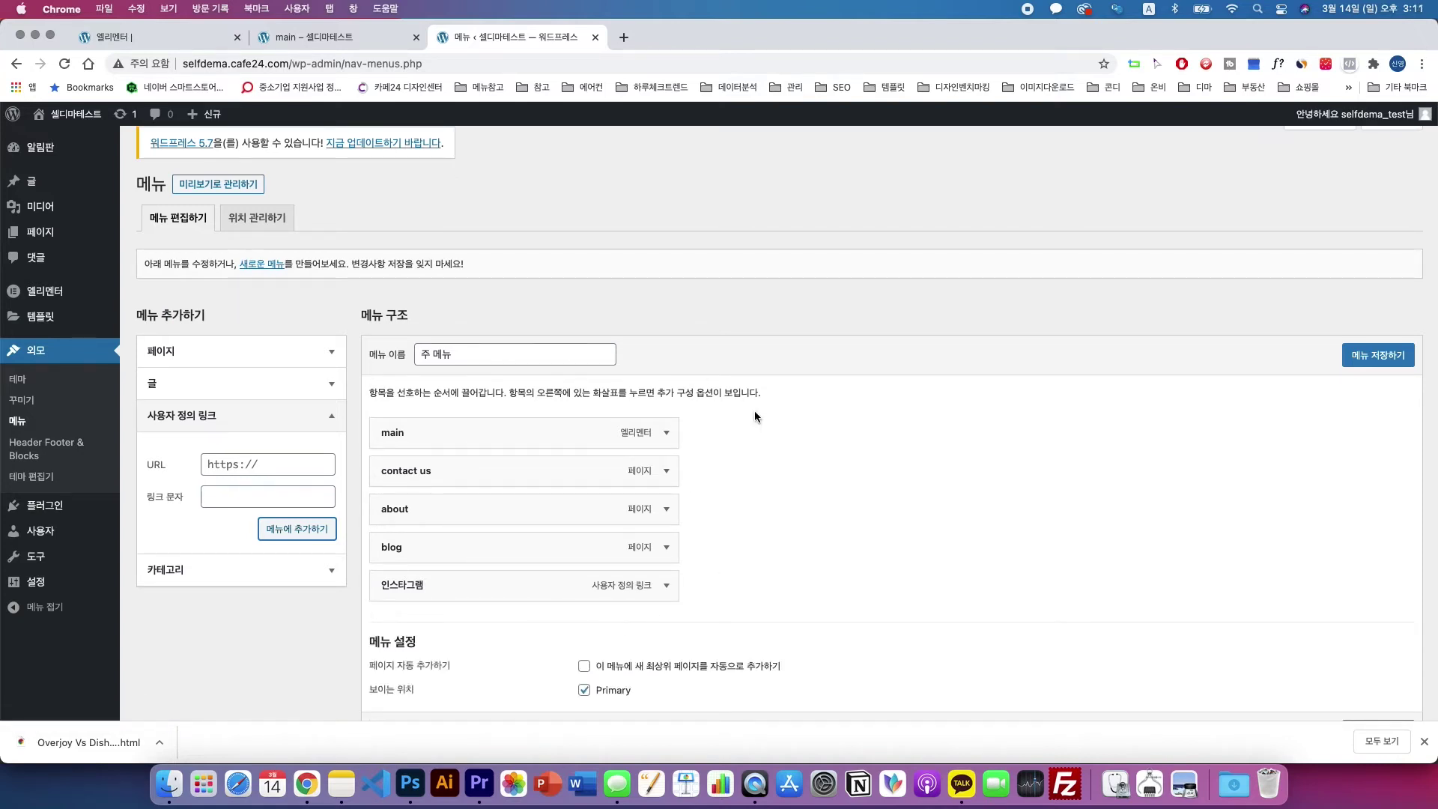
left_click(1386, 358)
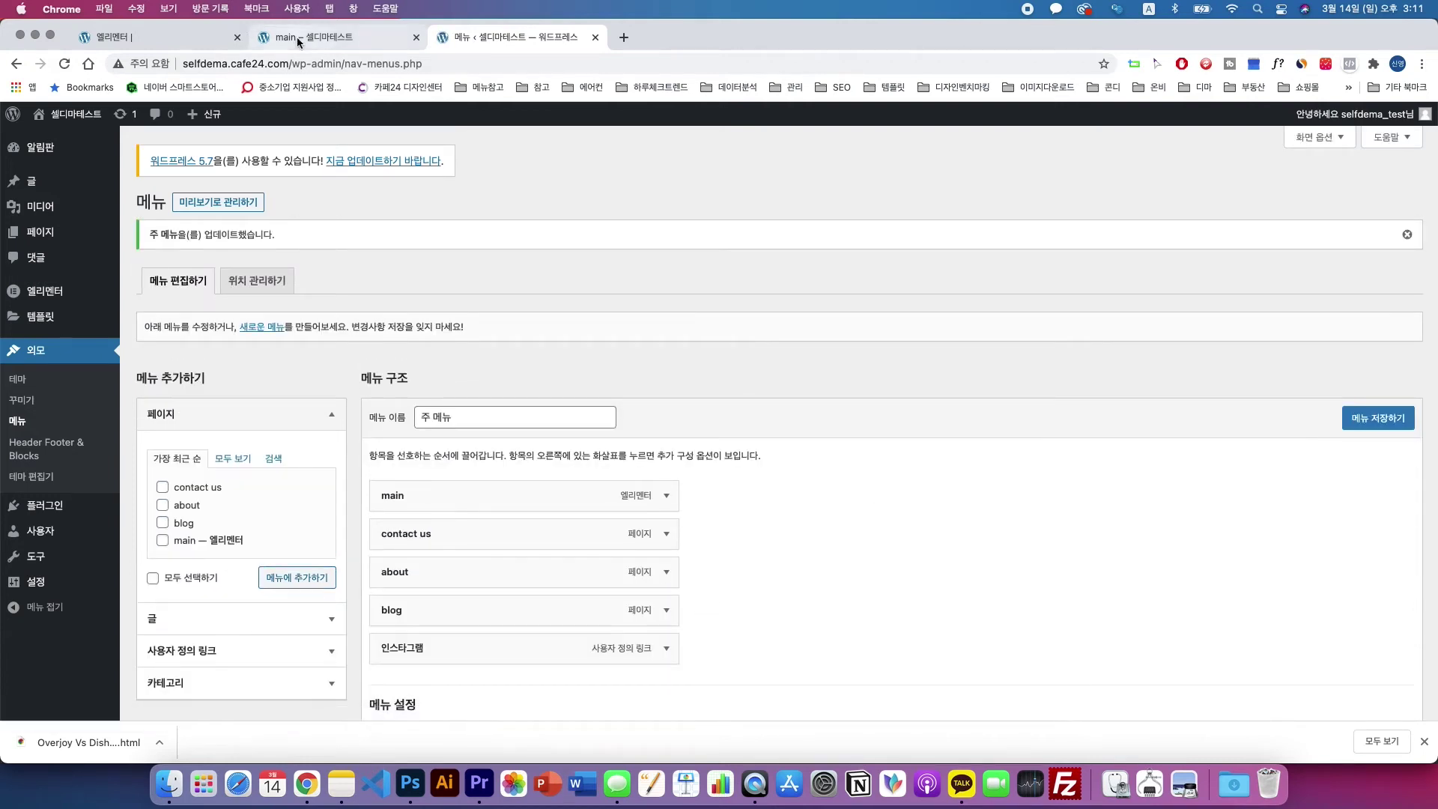
- Reload the main page preview, inspect the header's logo area and menu, and return from the logo's home page link
left_click(313, 37)
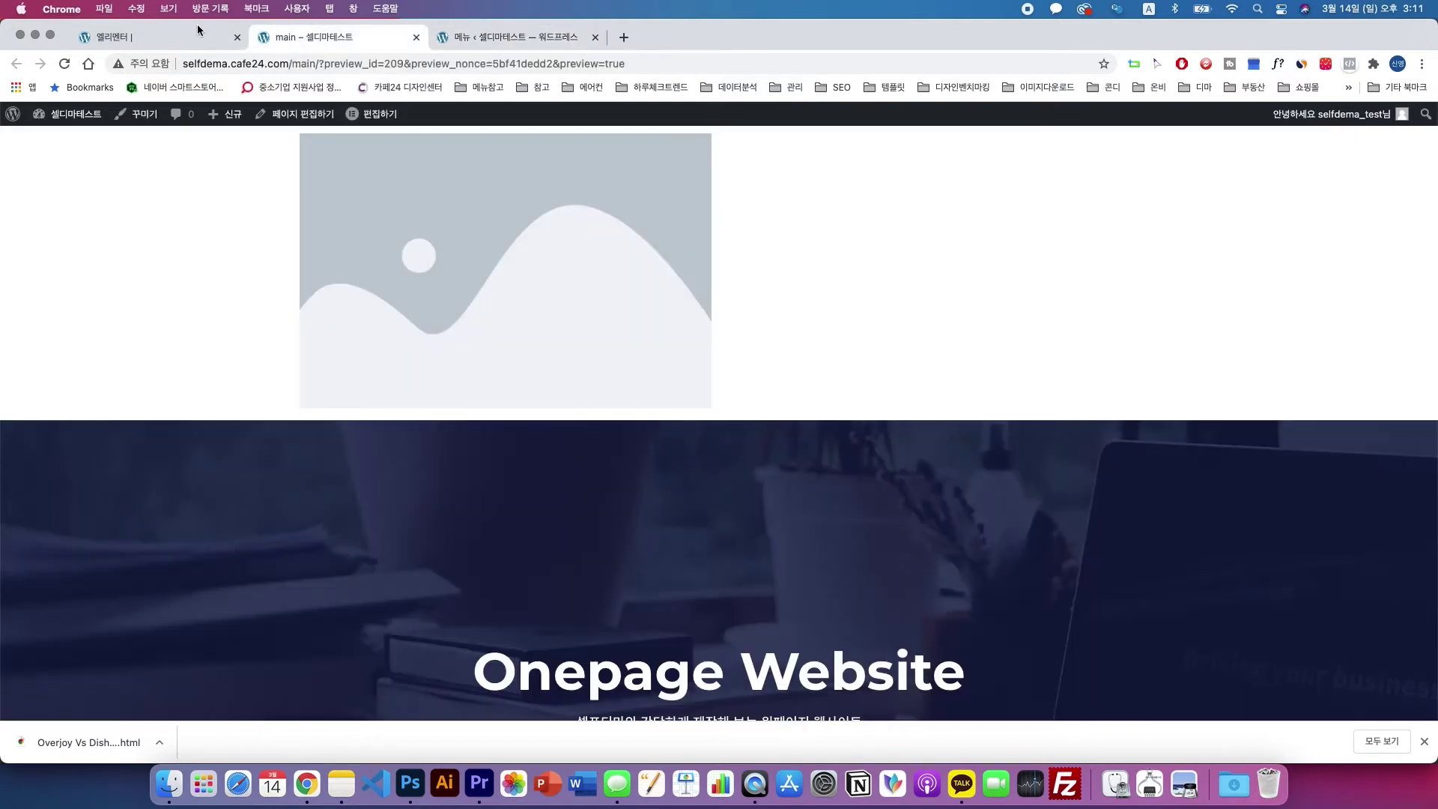
left_click(63, 65)
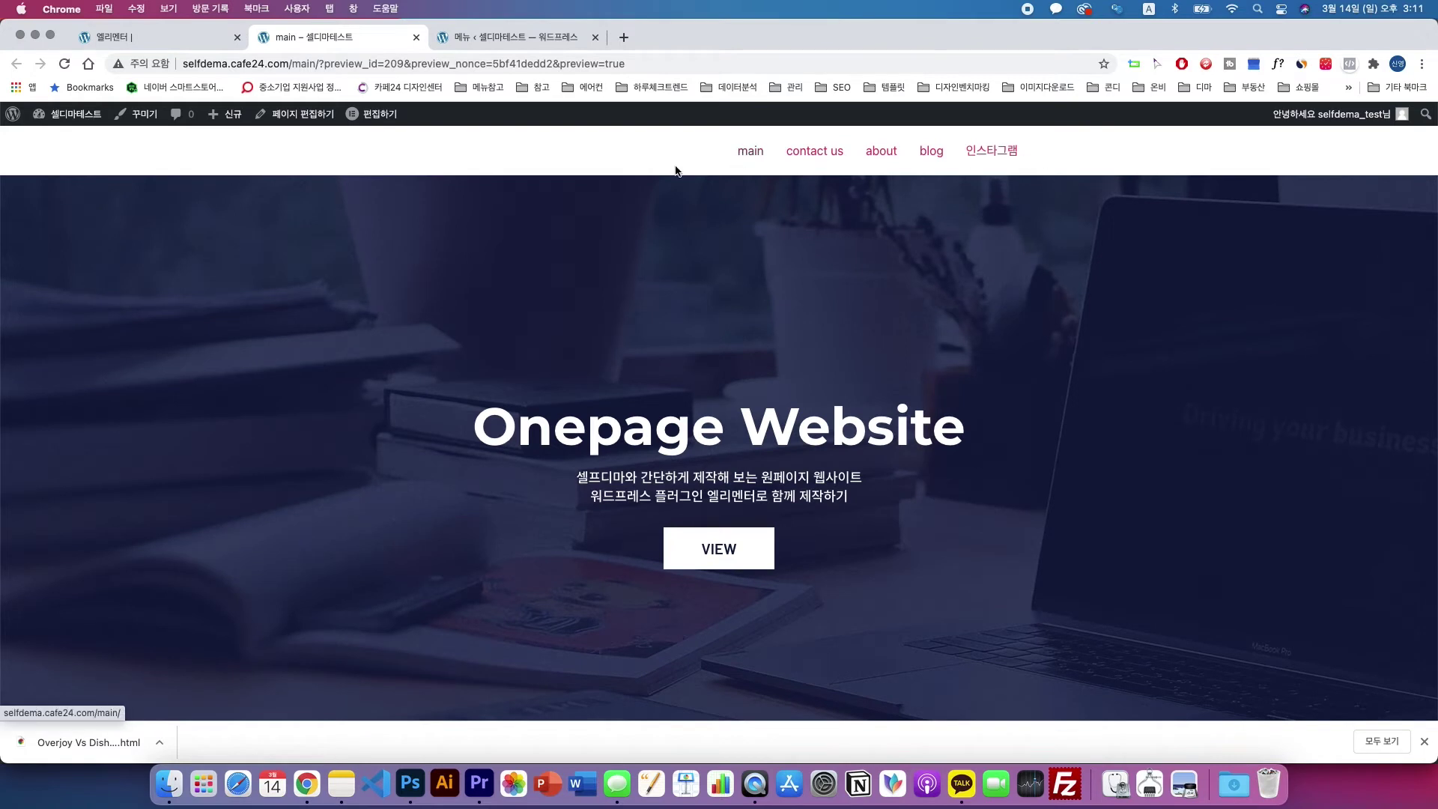
left_click_drag(218, 146, 538, 145)
left_click(538, 145)
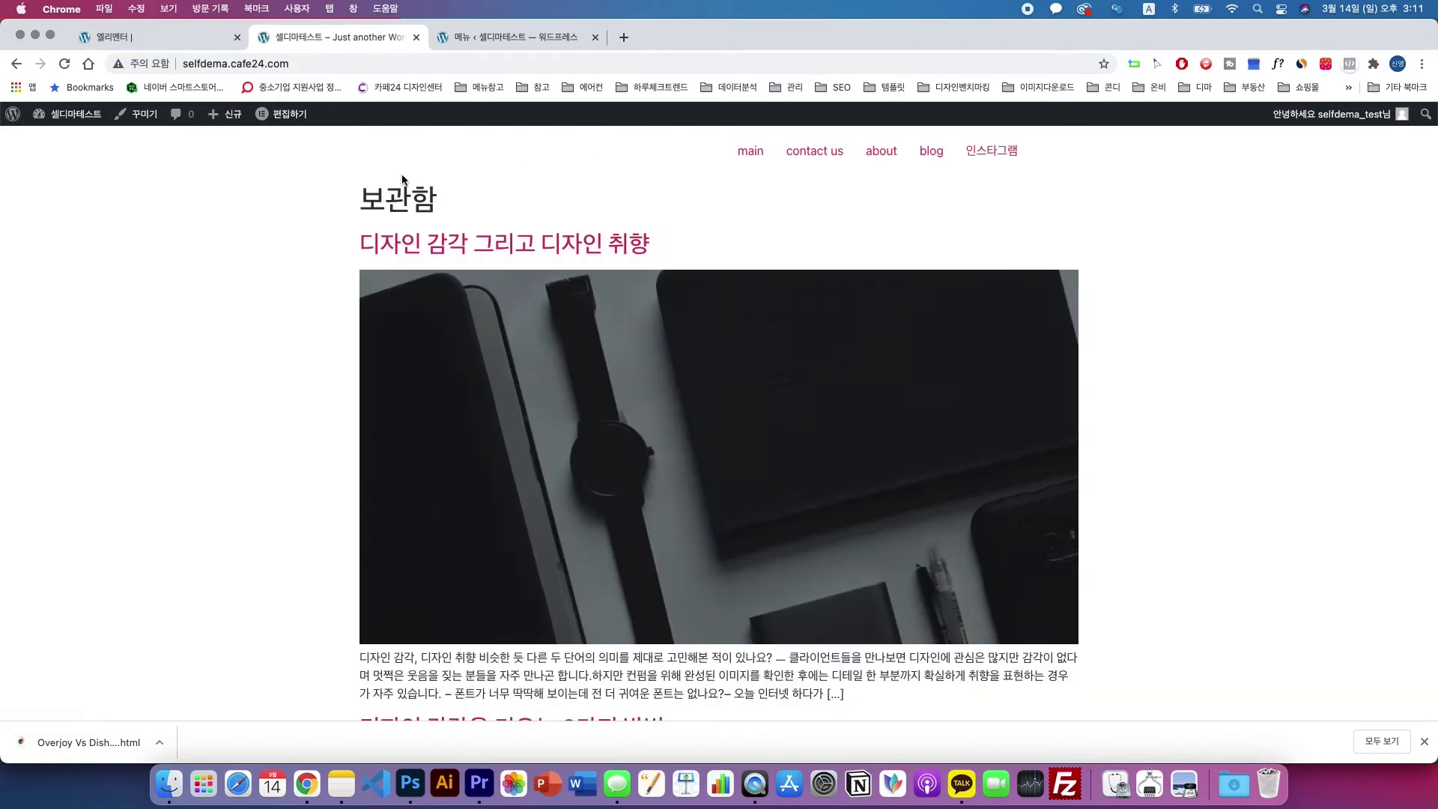
left_click(16, 64)
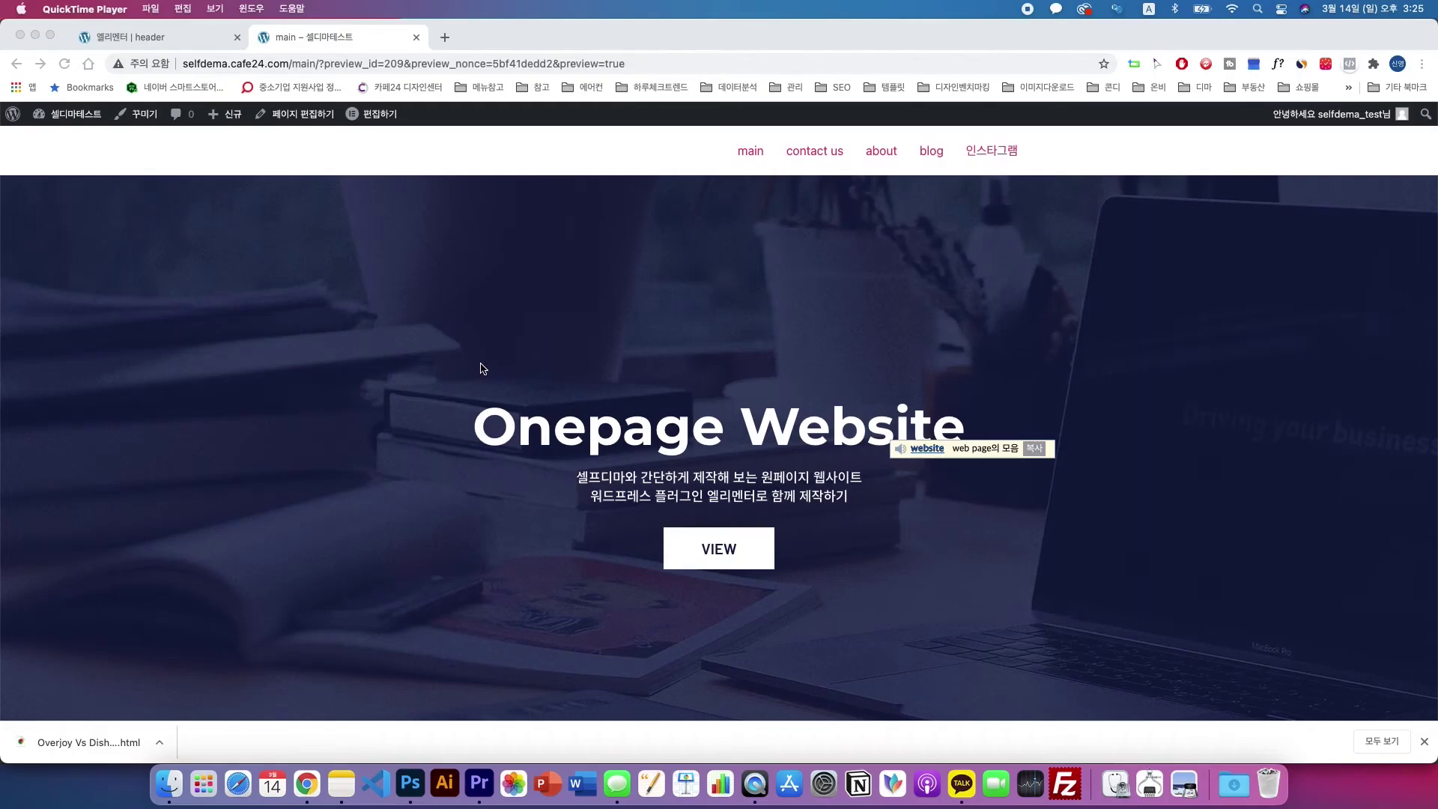
- Compare the header design in Photoshop's onepage_sample_selfdema.psd with the logo and menu on the main page preview in Chrome
left_click(410, 784)
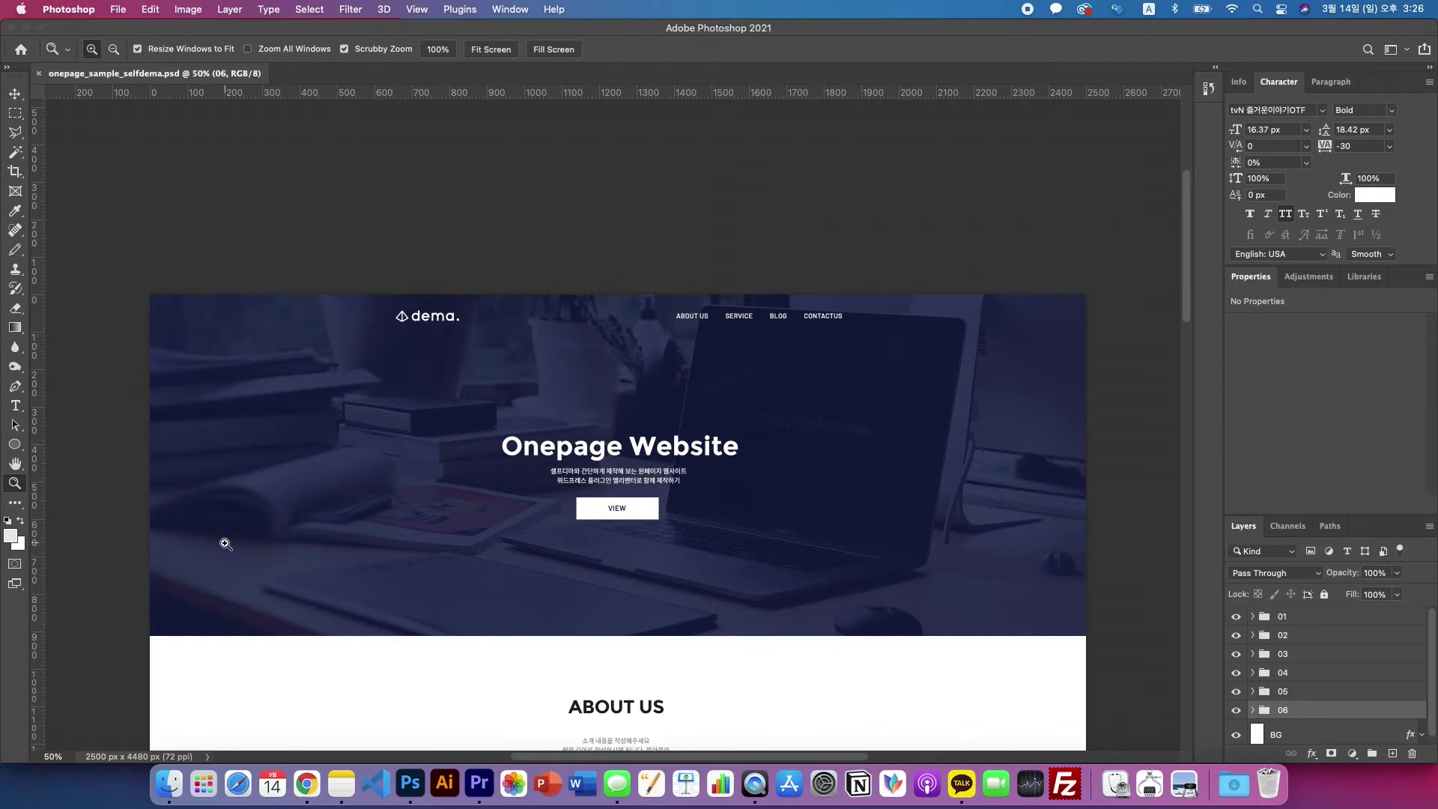
left_click(306, 792)
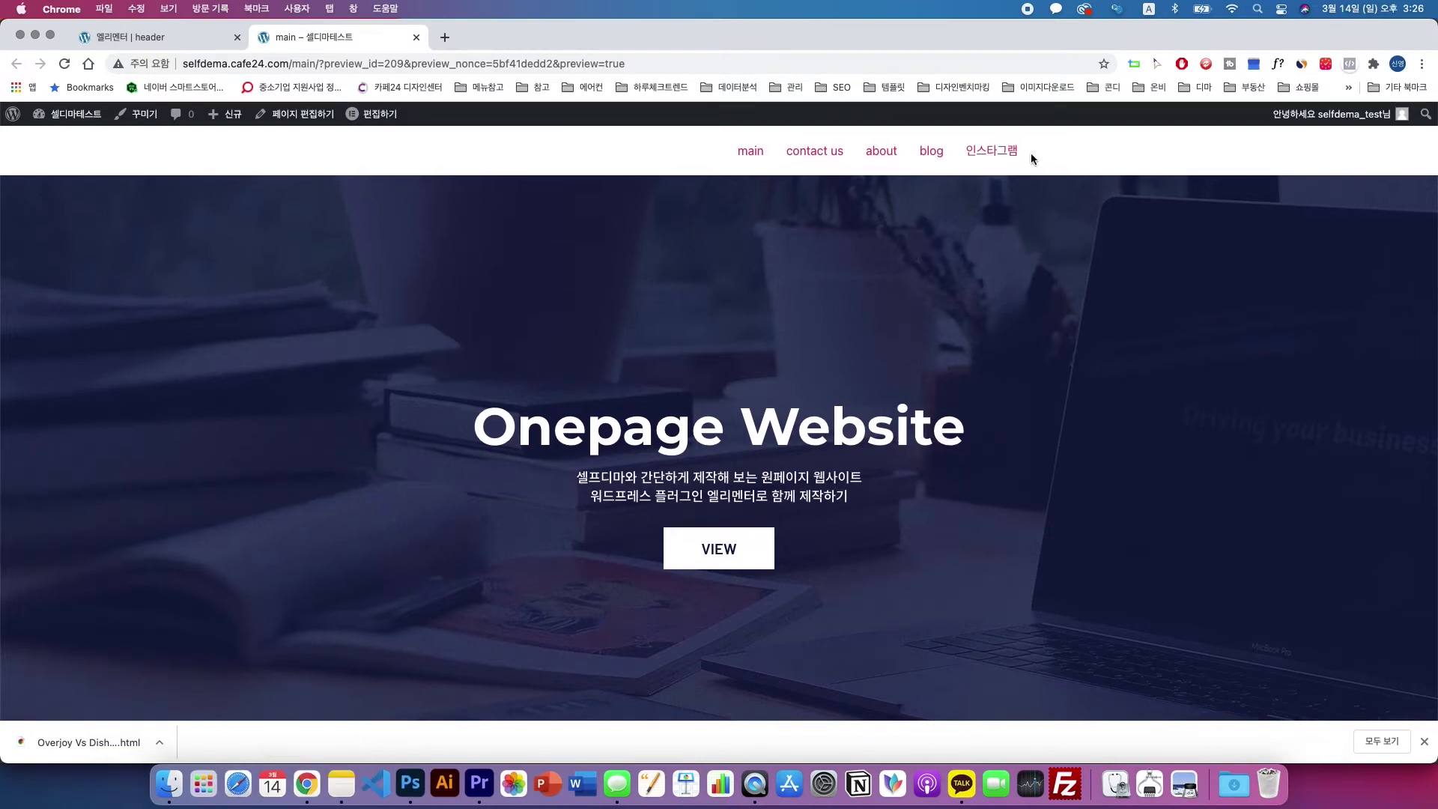
left_click_drag(273, 149, 425, 153)
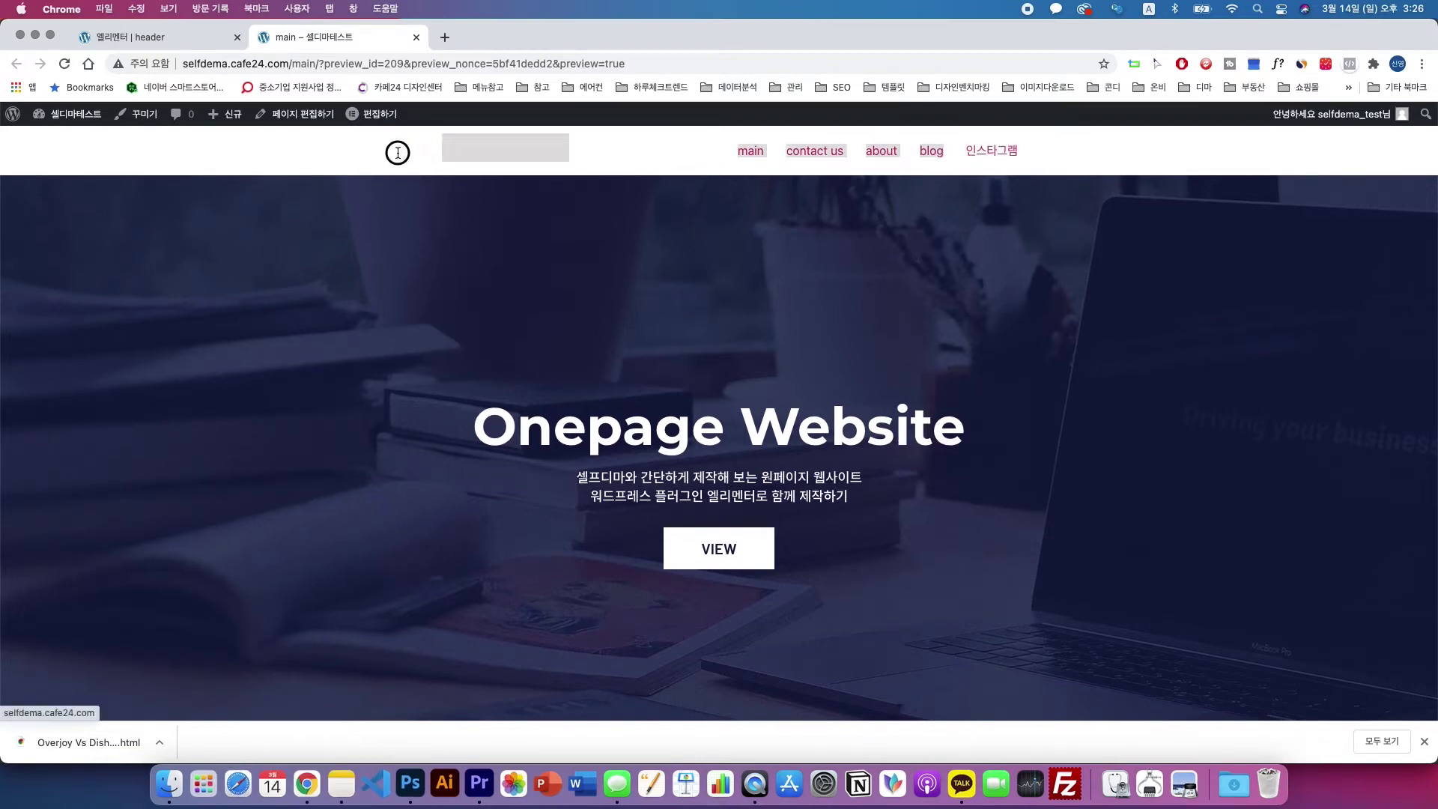
left_click(344, 156)
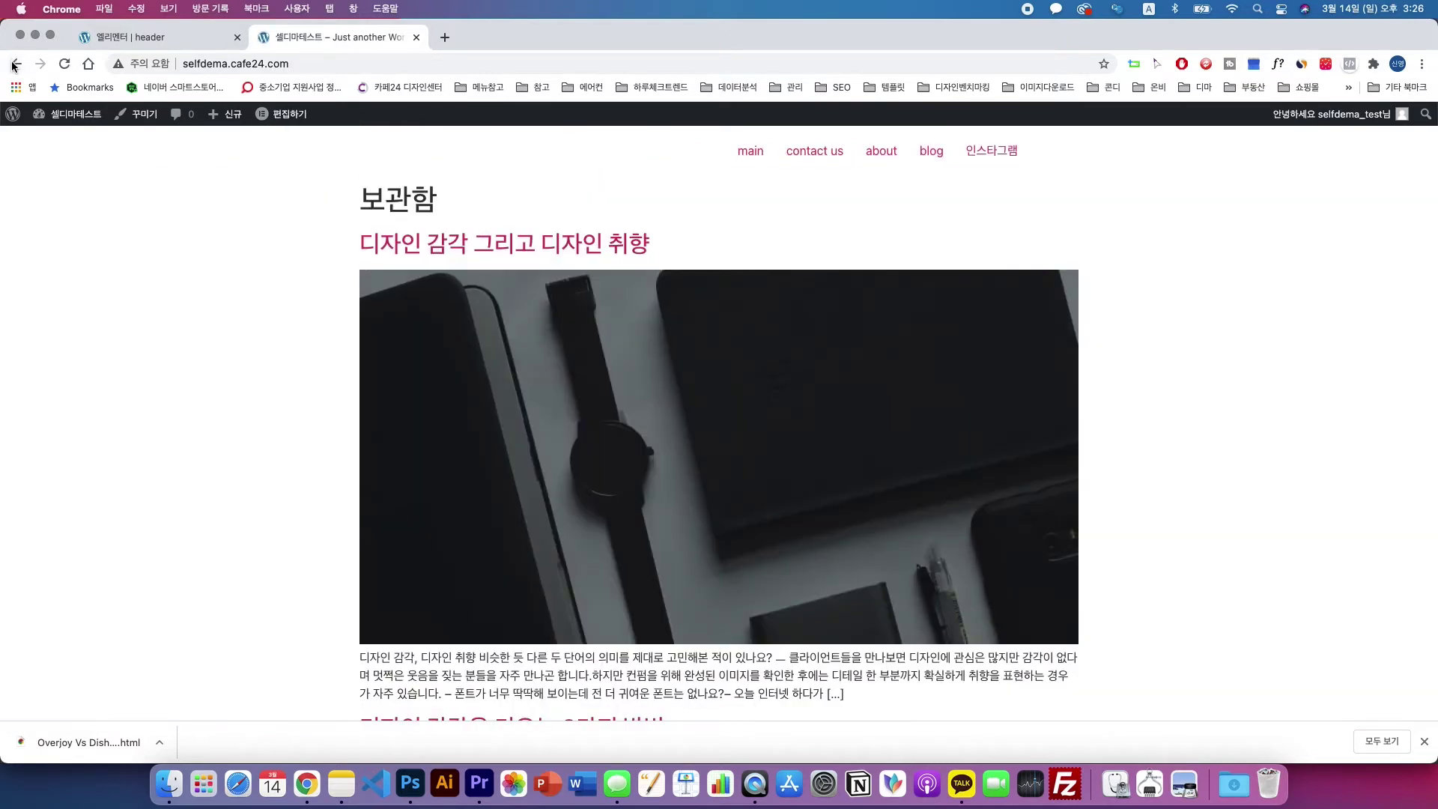
left_click(14, 65)
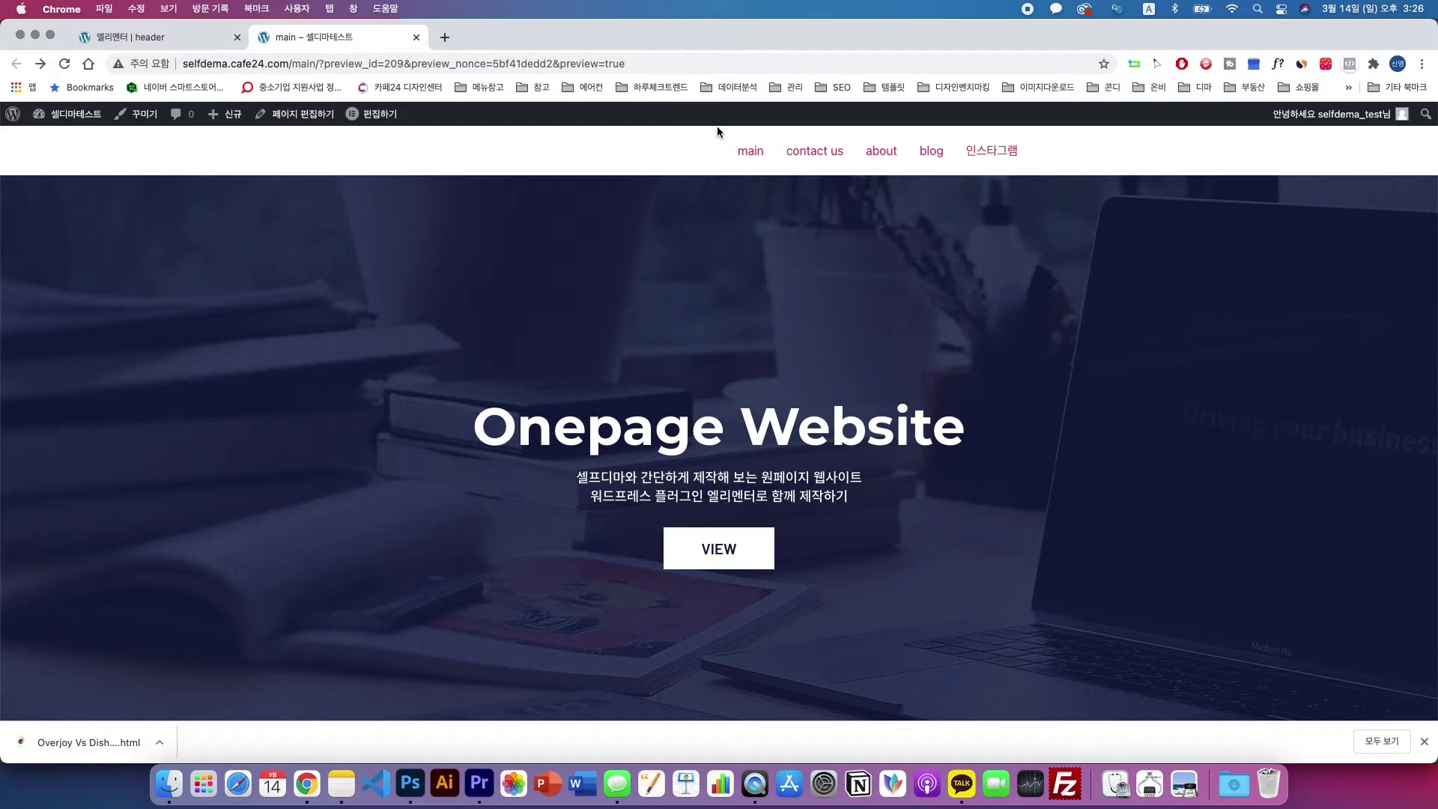
- Open the main page in Elementor and unlink the margin values in the hero section's advanced settings
left_click(379, 116)
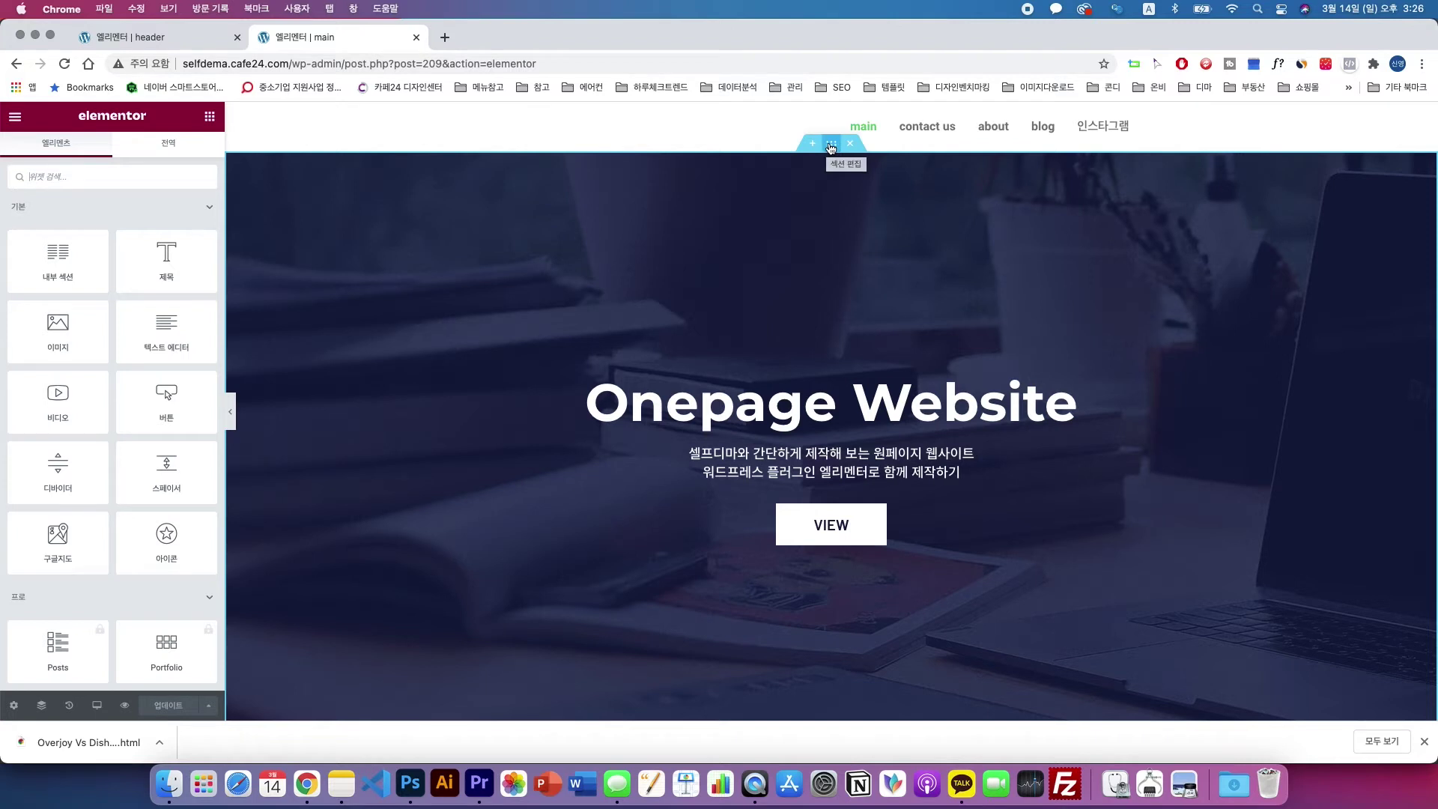
left_click(830, 148)
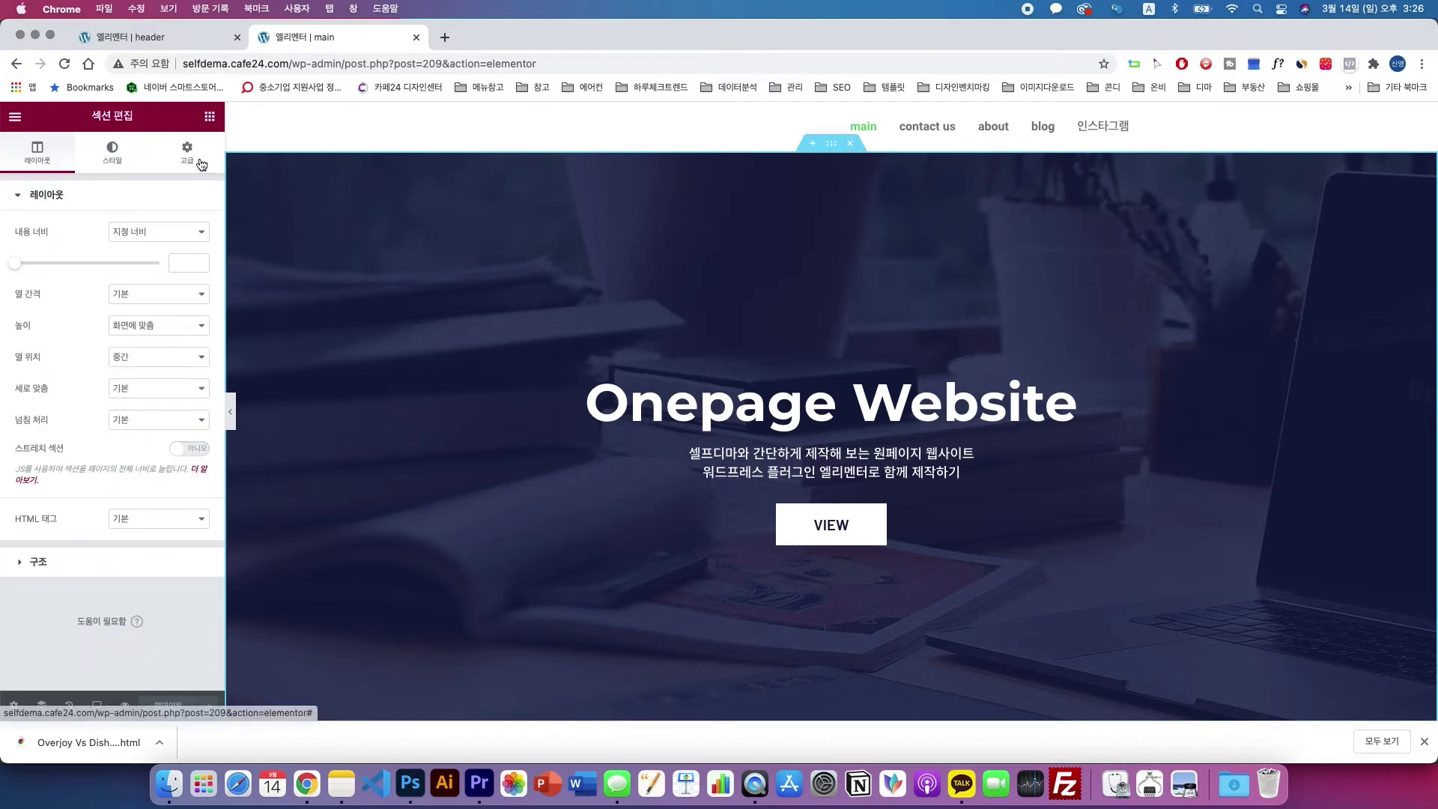
left_click(201, 164)
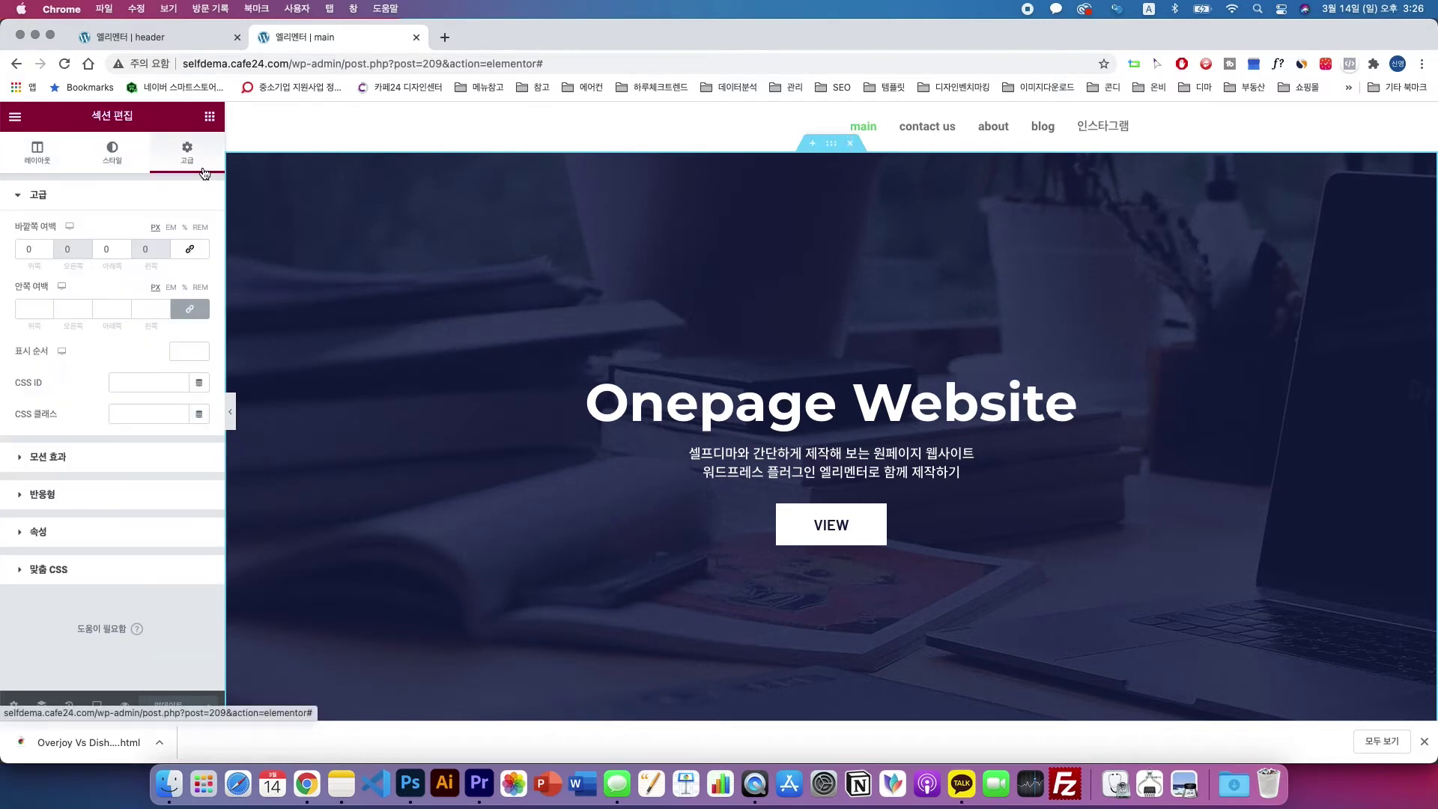
left_click(190, 253)
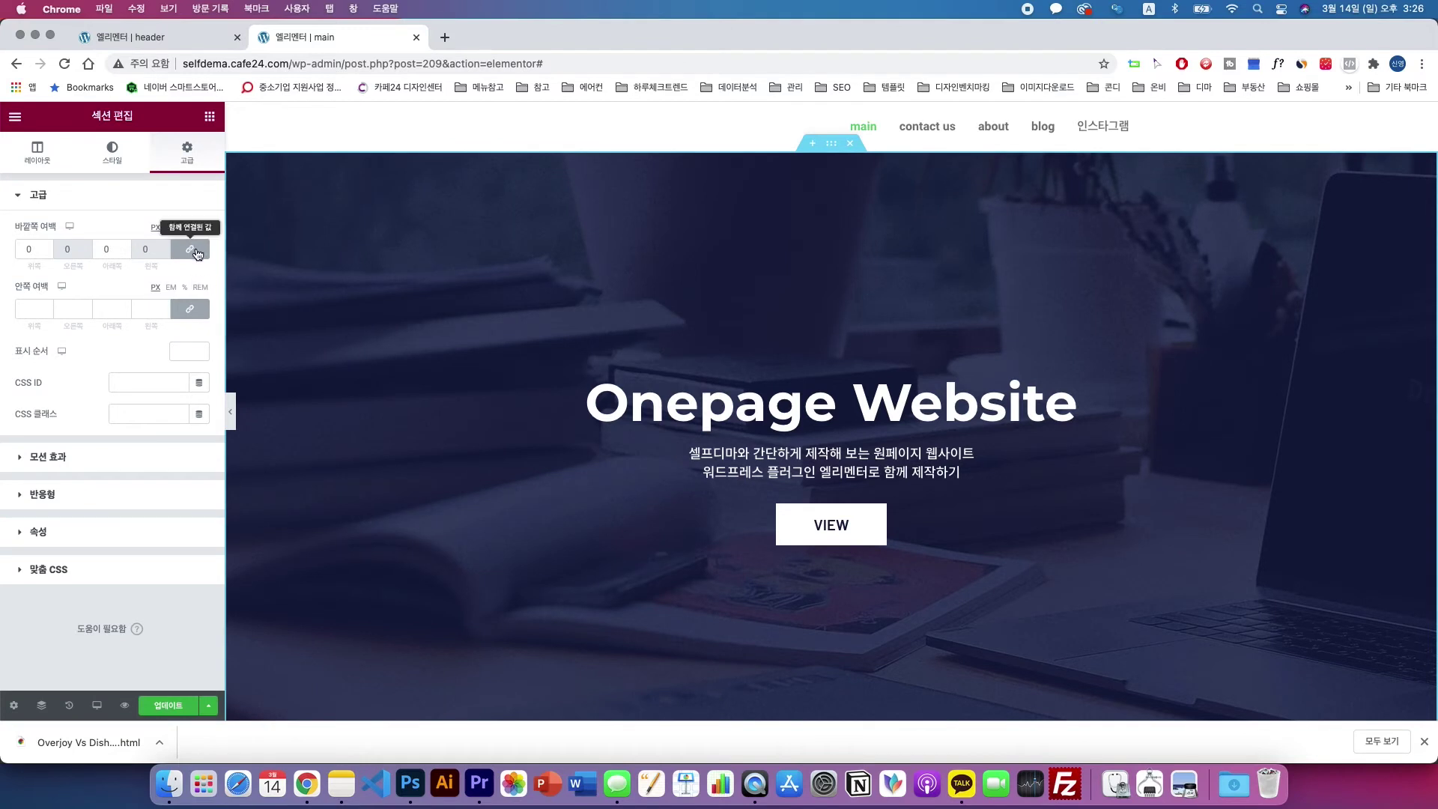
left_click(197, 253)
- Set the hero section's top margin to -68 px so it slides up behind the header
left_click(32, 249)
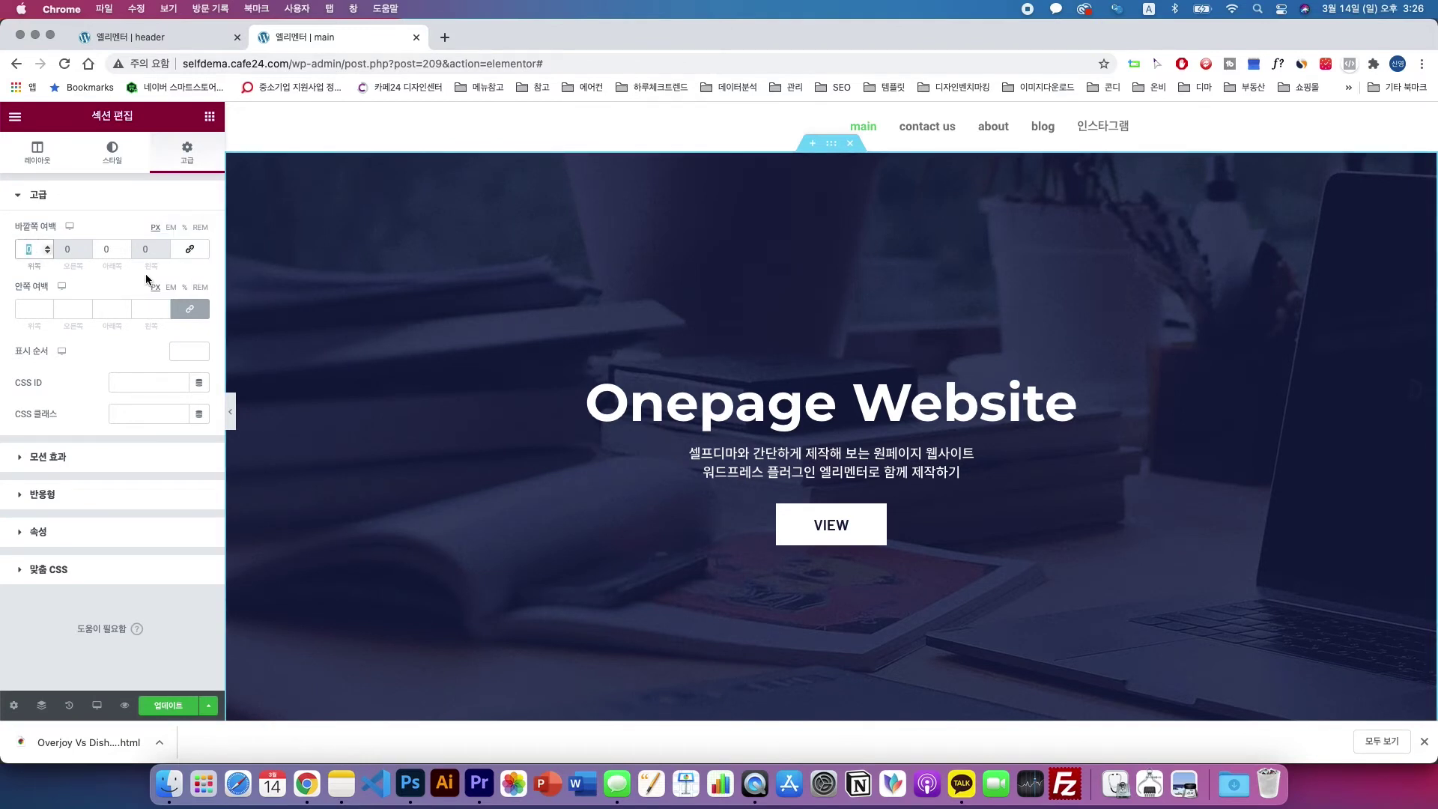
key("Down")
key("Down")
key("Down")
key("Down")
key("Down")
key("Down")
key("Down")
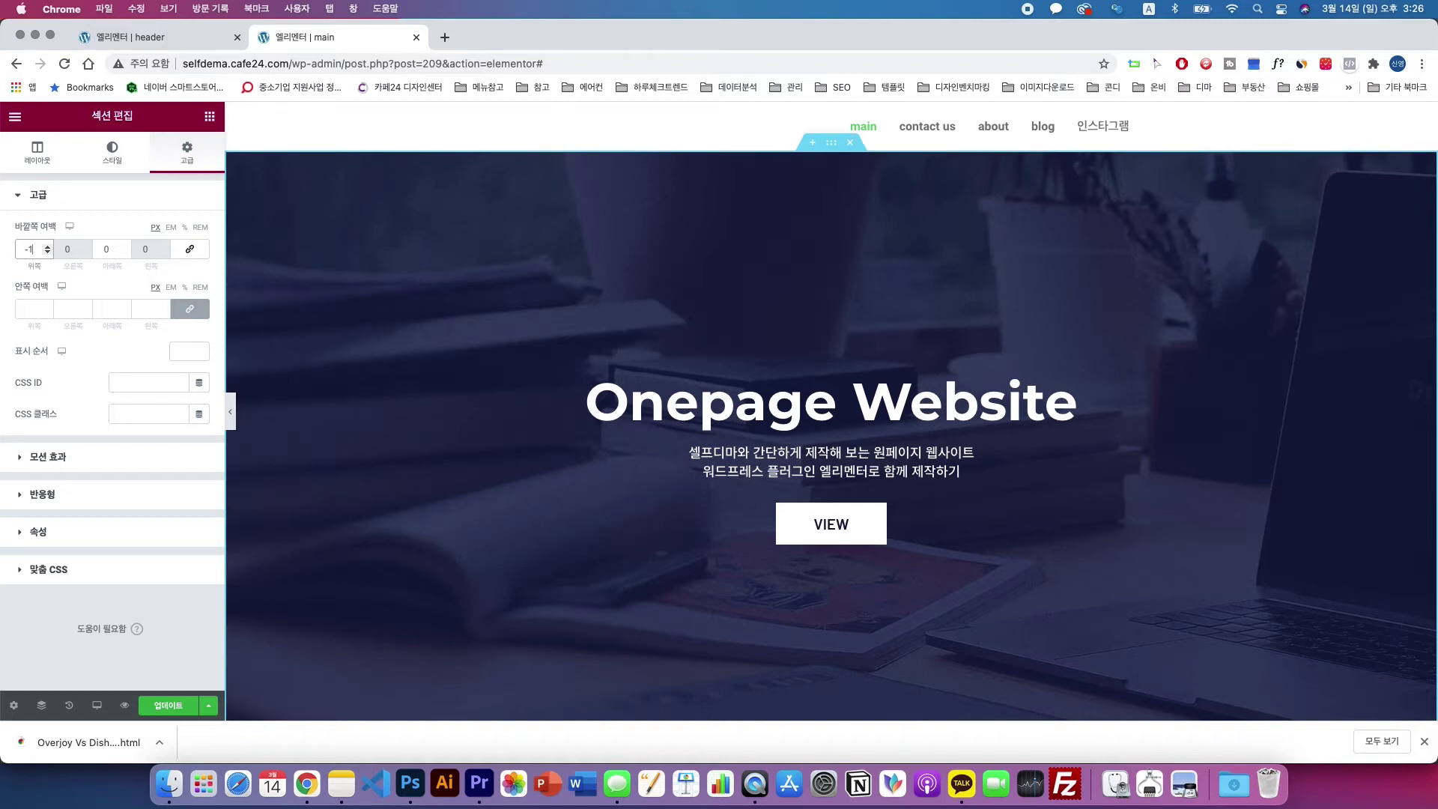
key("Down")
key("Down")
key("Down")
key("Down")
key("Down")
key("Down")
key("Down")
key("Down")
key("Down")
key("Down")
key("Down")
key("Down")
key("Down")
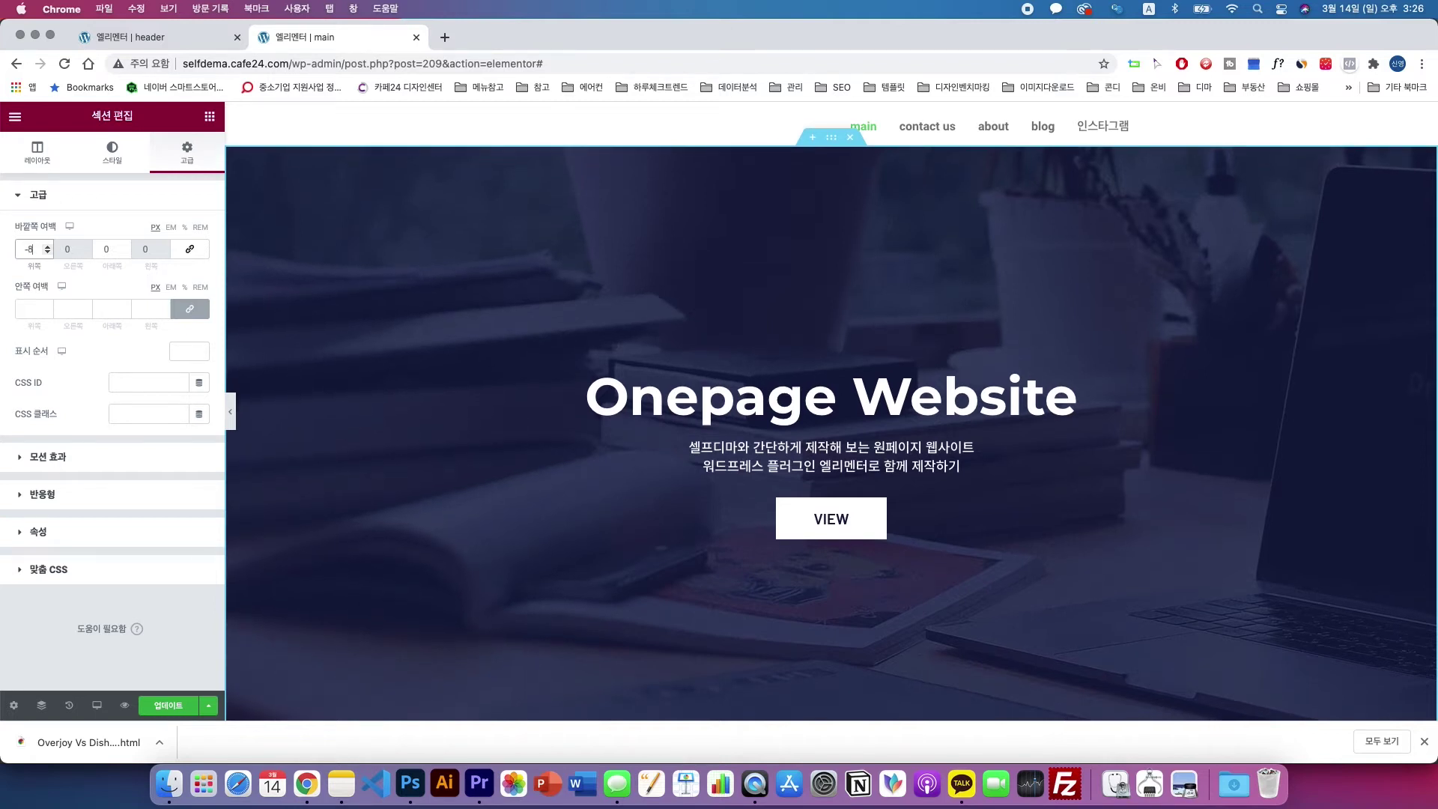
key("Down")
key("Down")
key("Down")
key("Down")
key("Down")
key("Down")
key("Down")
key("Down")
key("Down")
key("Down")
key("Down")
key("Down")
key("Down")
key("Down")
key("Down")
key("Down")
key("Down")
key("Down")
key("Down")
key("Down")
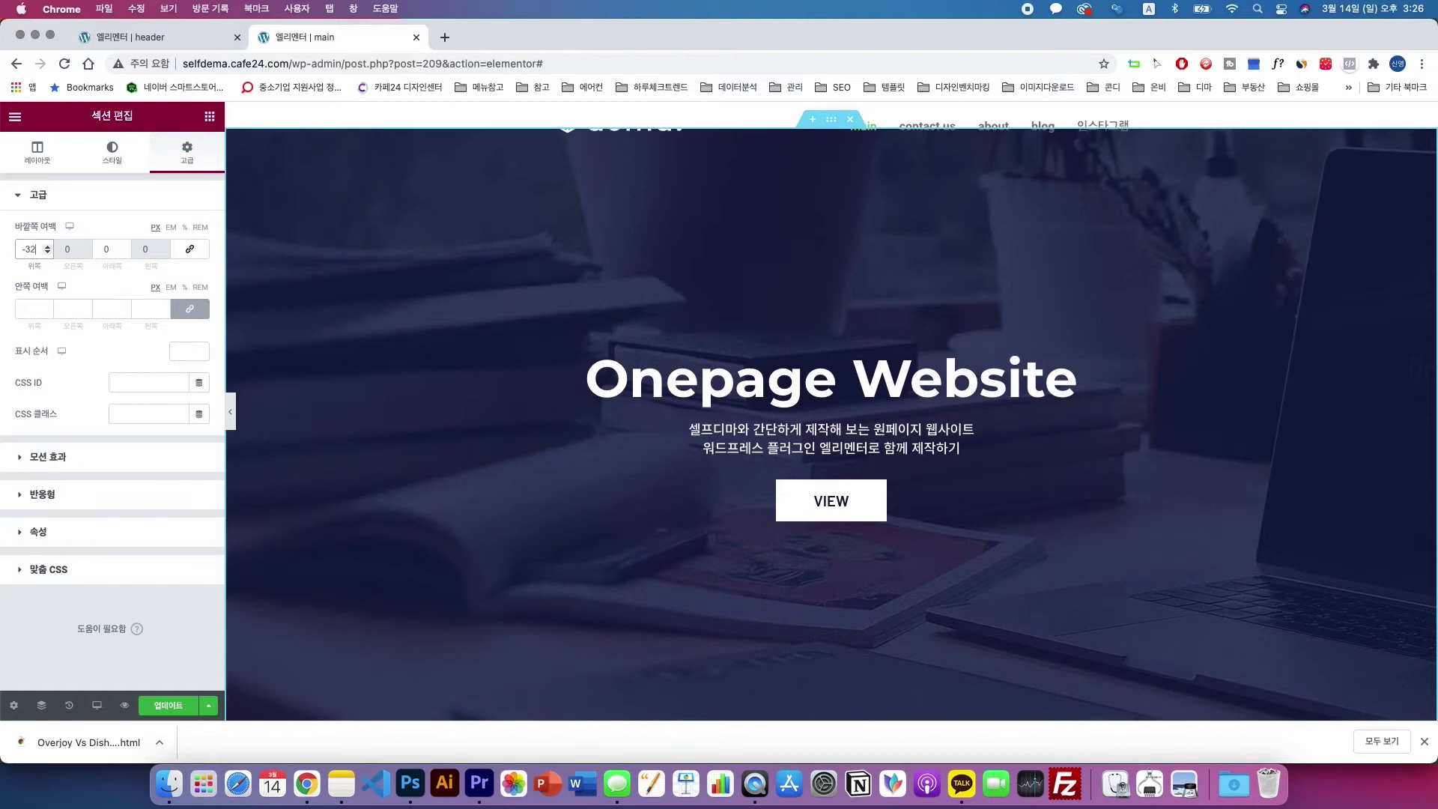
key("Down")
key("Down")
key("Down")
key("Down")
key("Down")
key("Down")
key("Down")
key("Down")
key("Down")
key("Down")
key("Down")
key("Down")
key("Down")
key("Down")
key("Down")
key("Down")
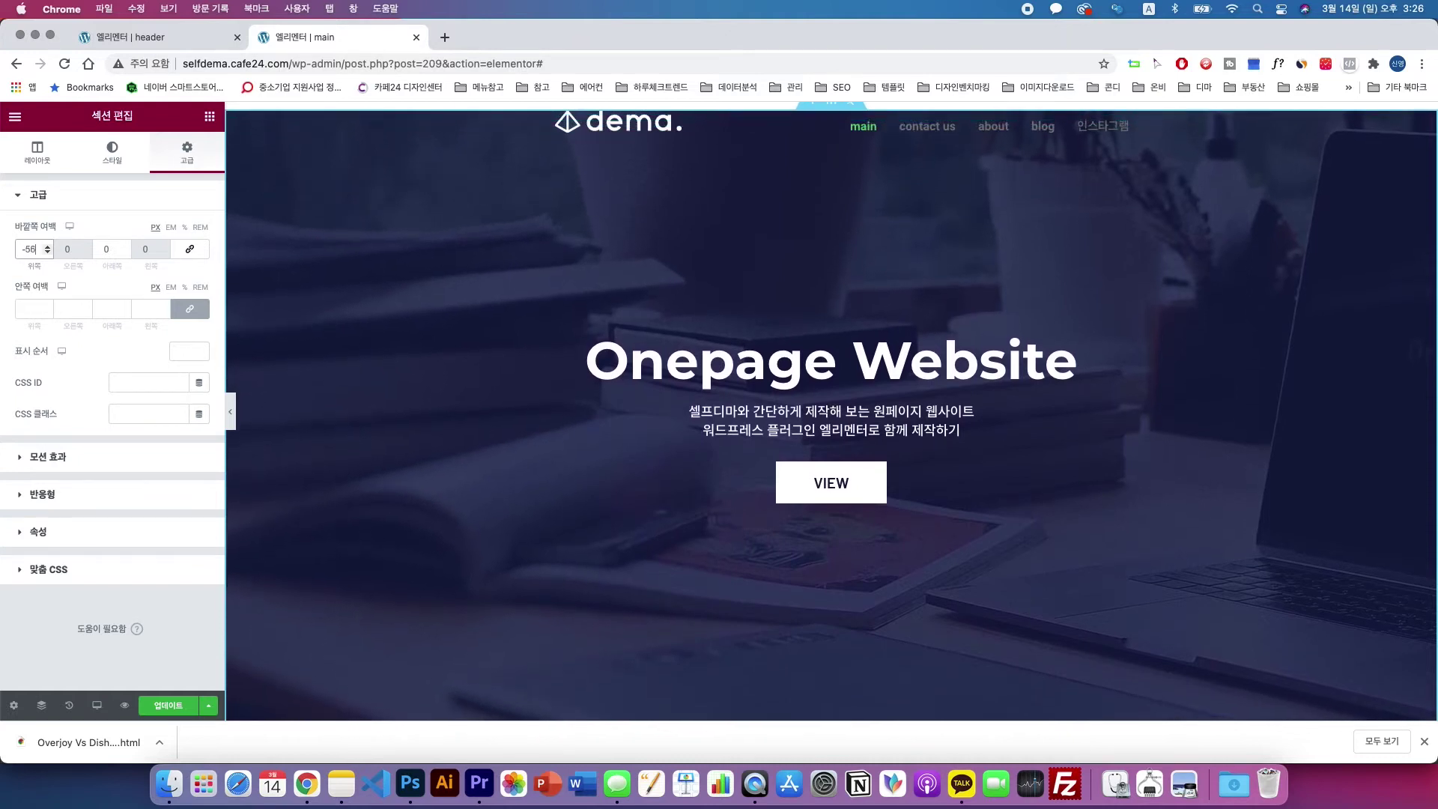
key("Down")
key("Down")
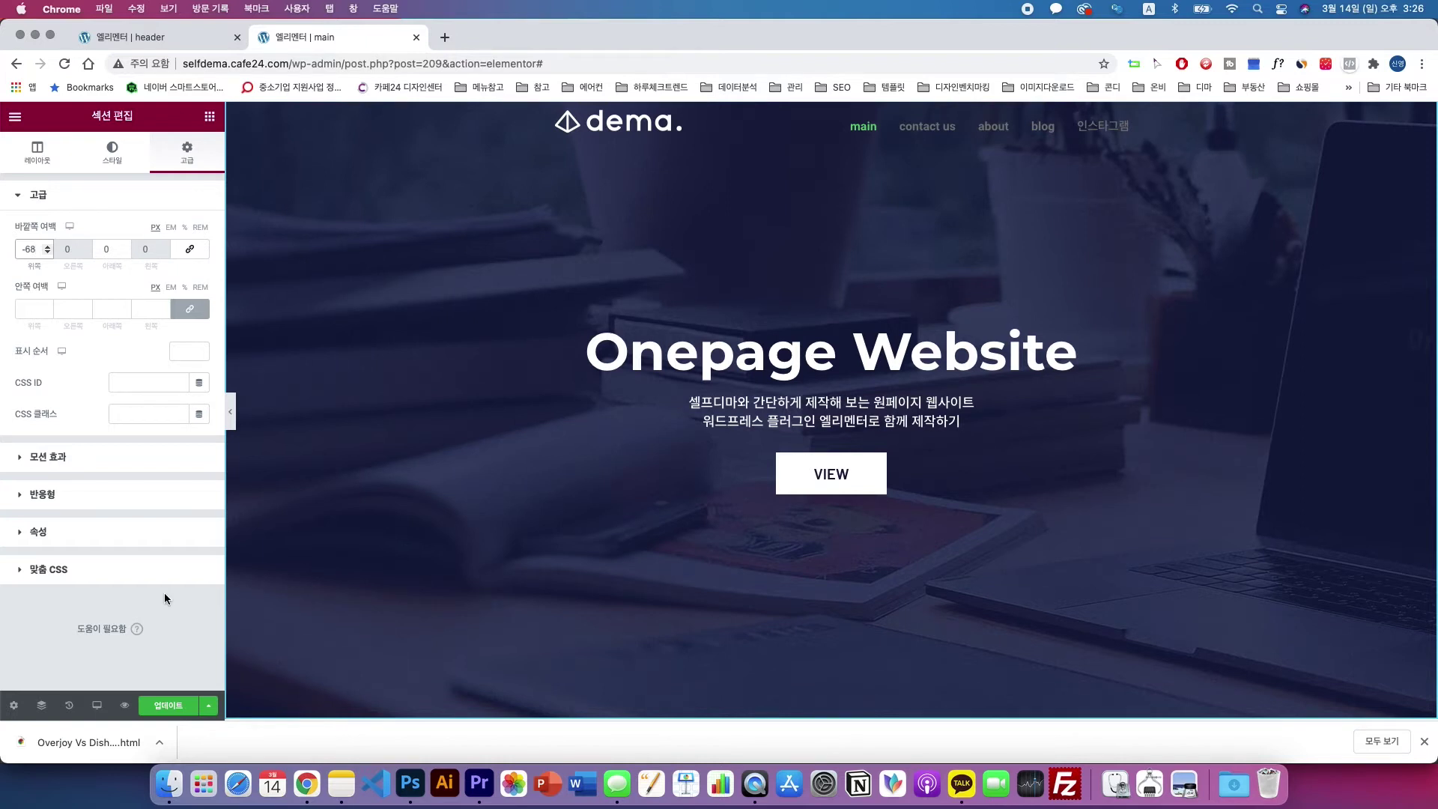
- Preview the main page in a new tab, compare it with the editor and update the page
left_click(126, 707)
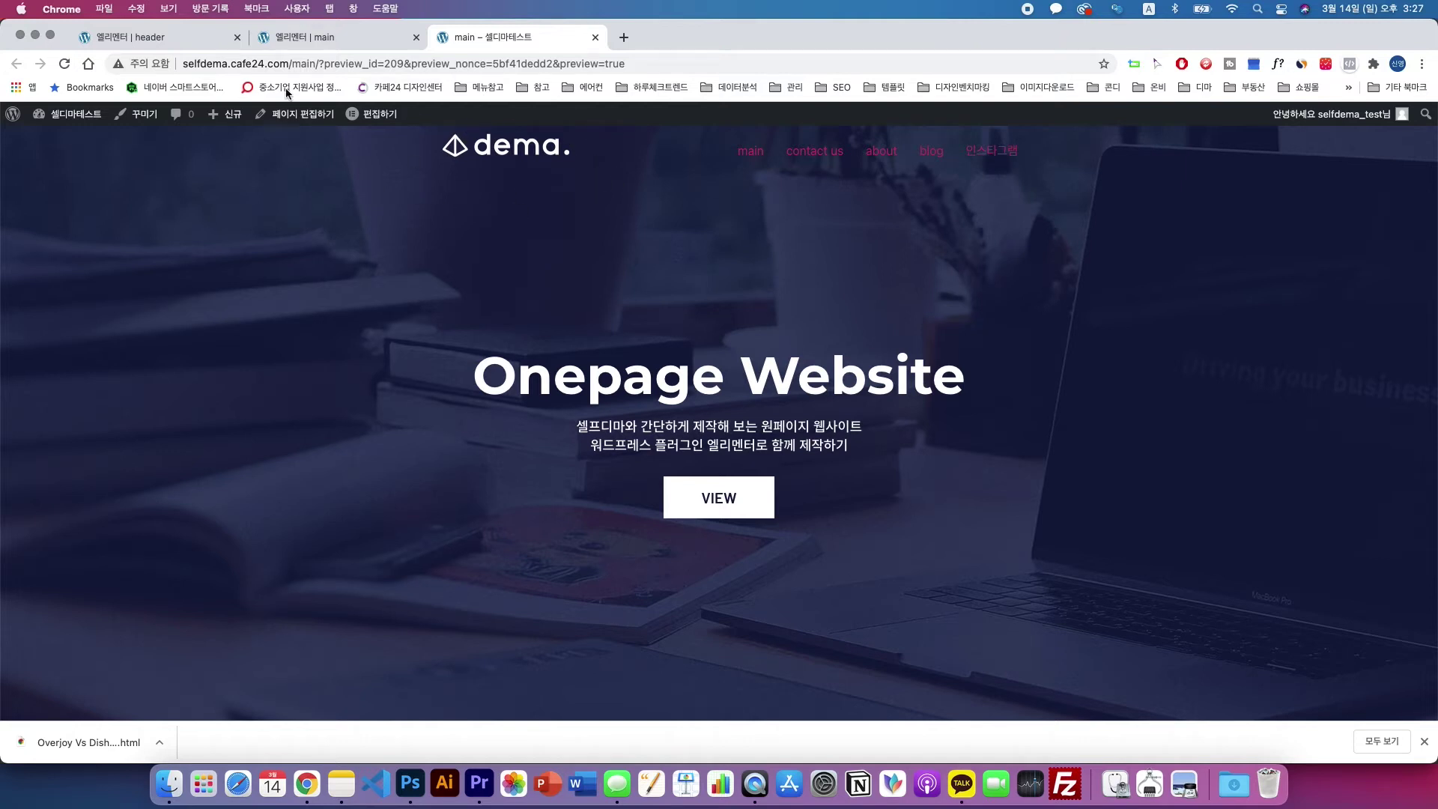
left_click(293, 34)
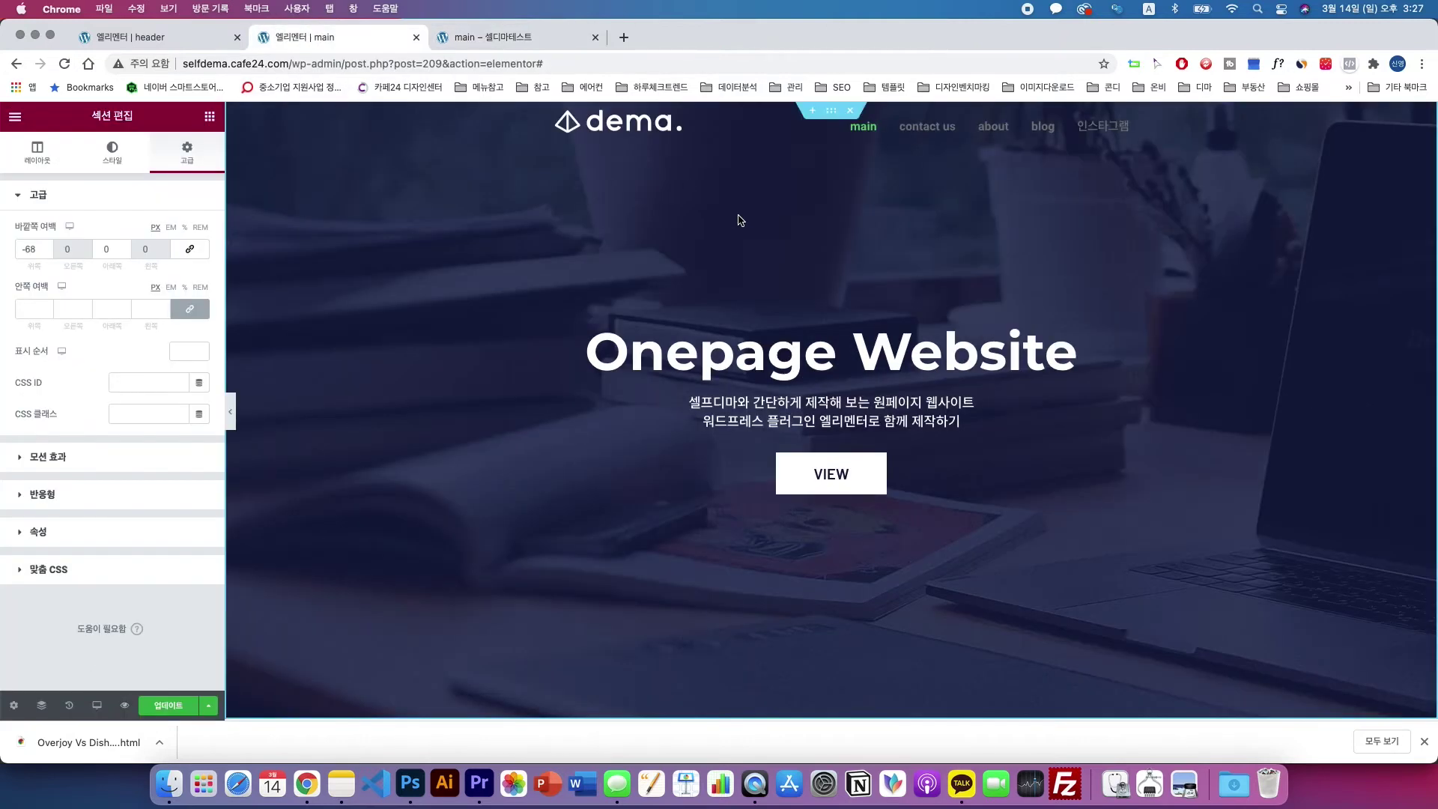
key("ctrl+Tab")
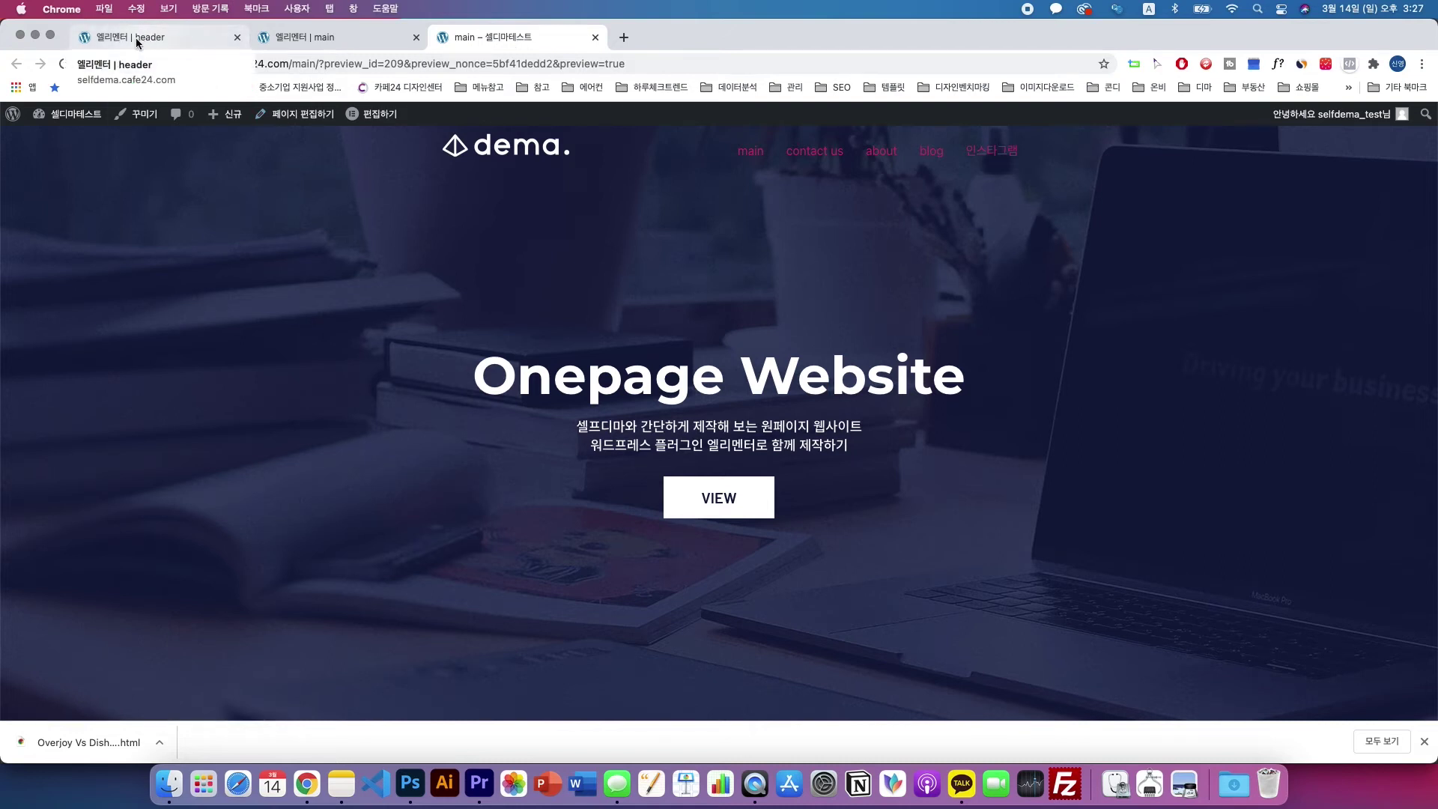
left_click(328, 39)
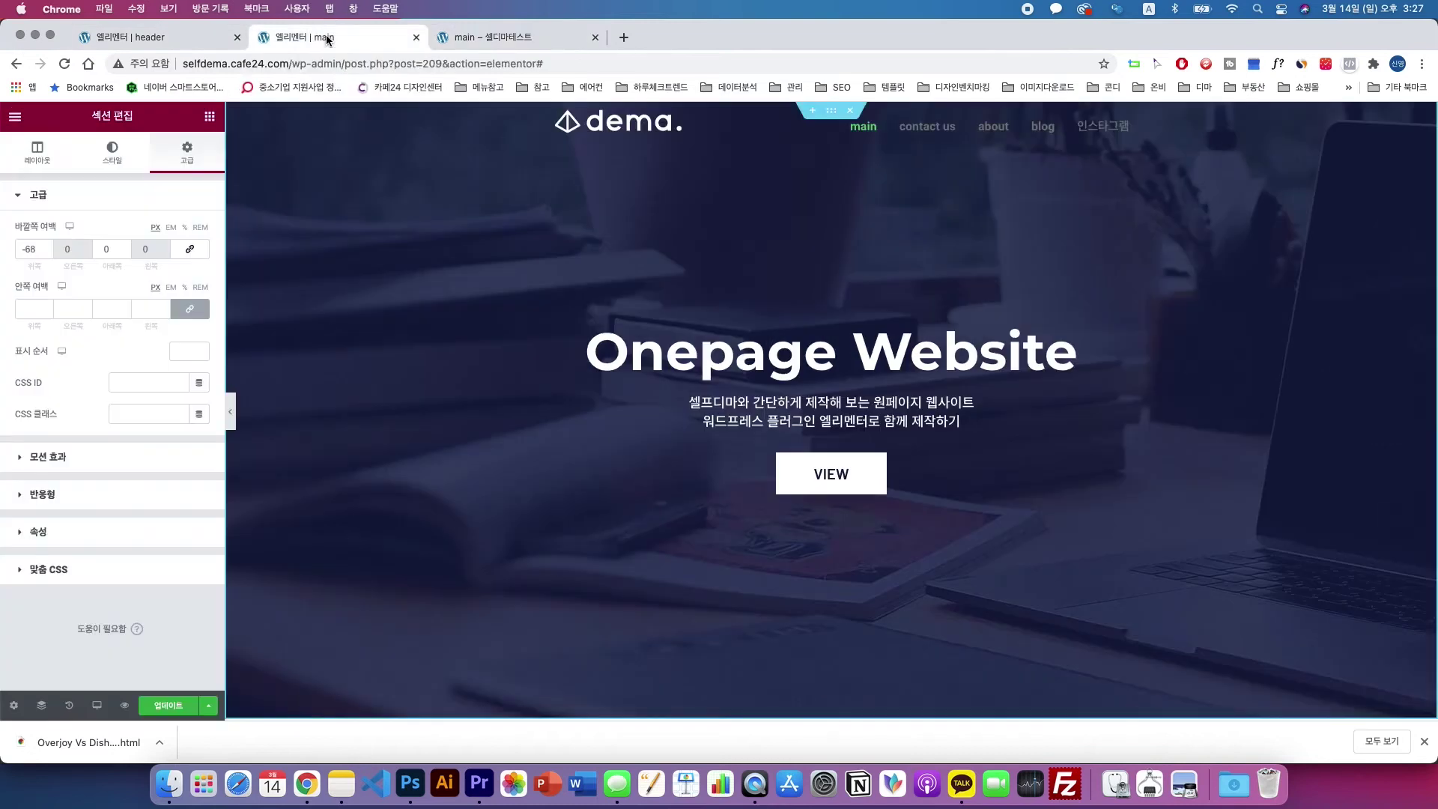
left_click(171, 707)
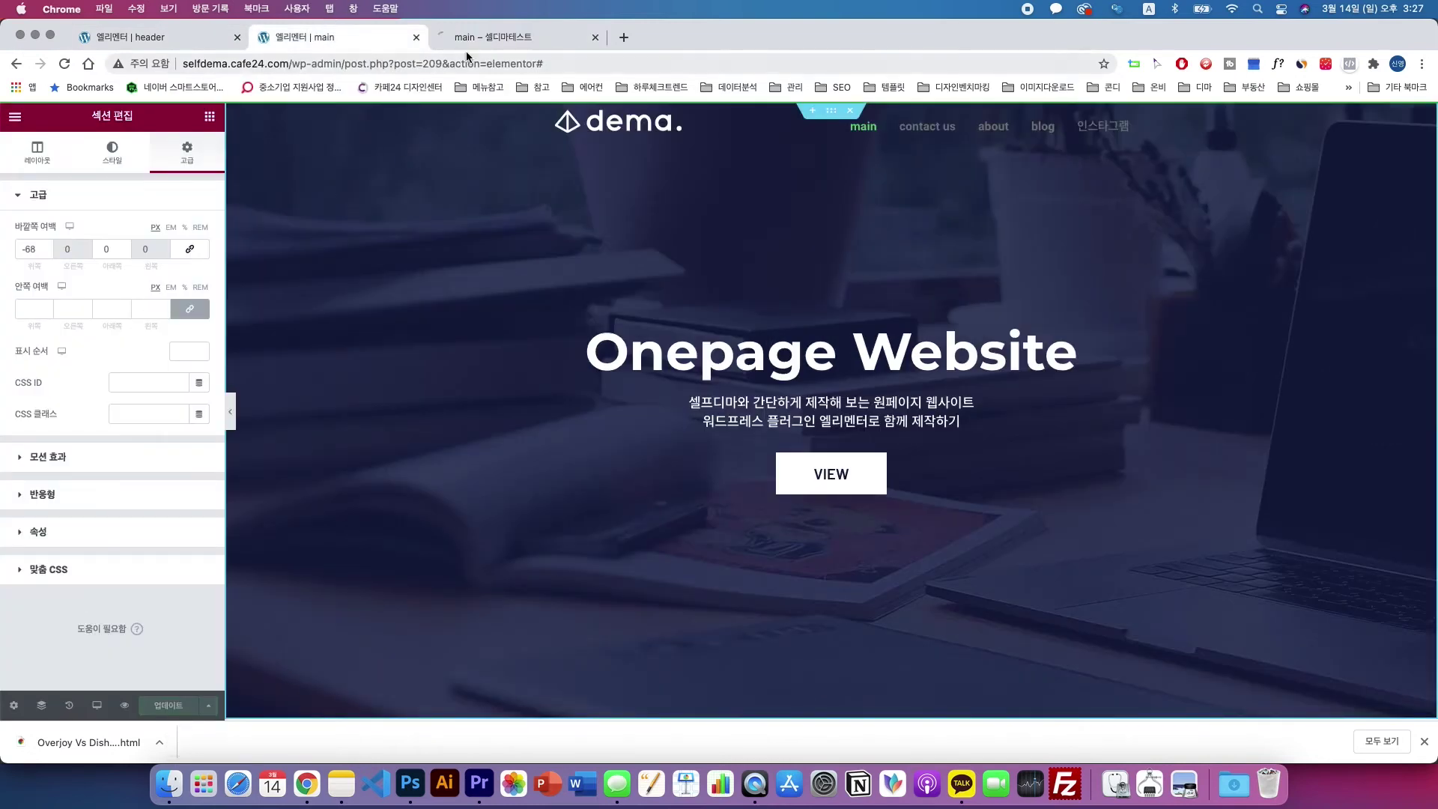
left_click(459, 39)
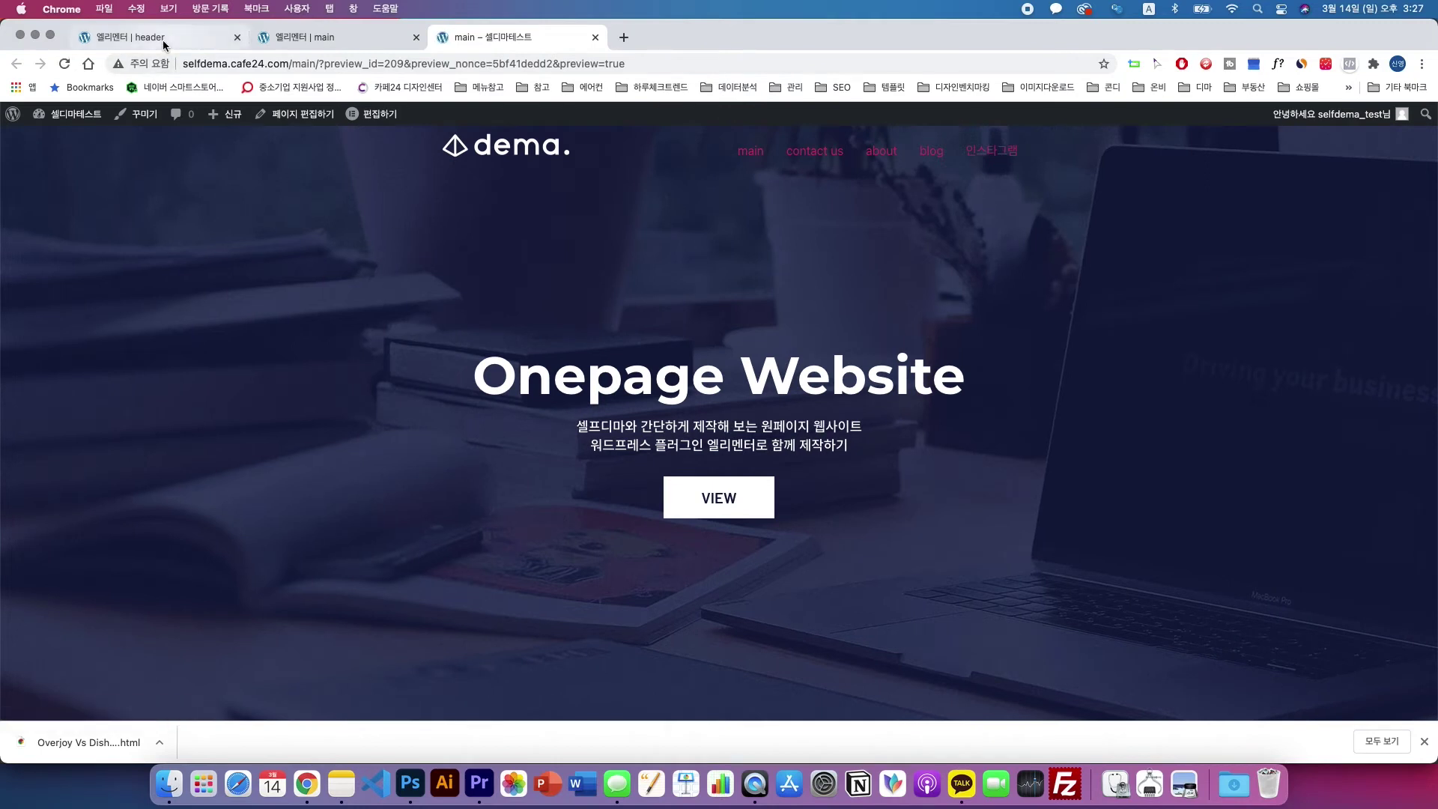
- Align the Site Logo widget left in the header template
left_click(163, 42)
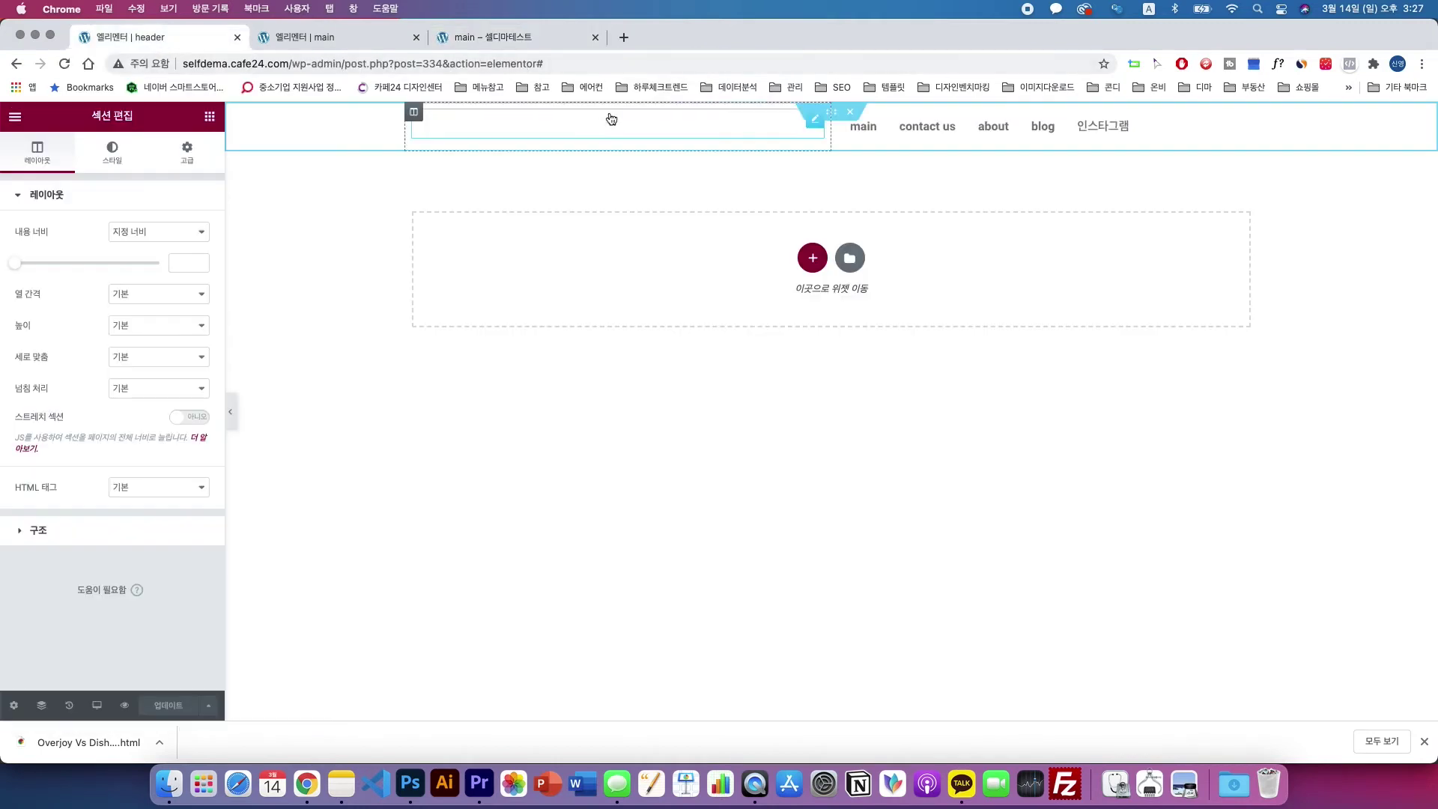
left_click(492, 37)
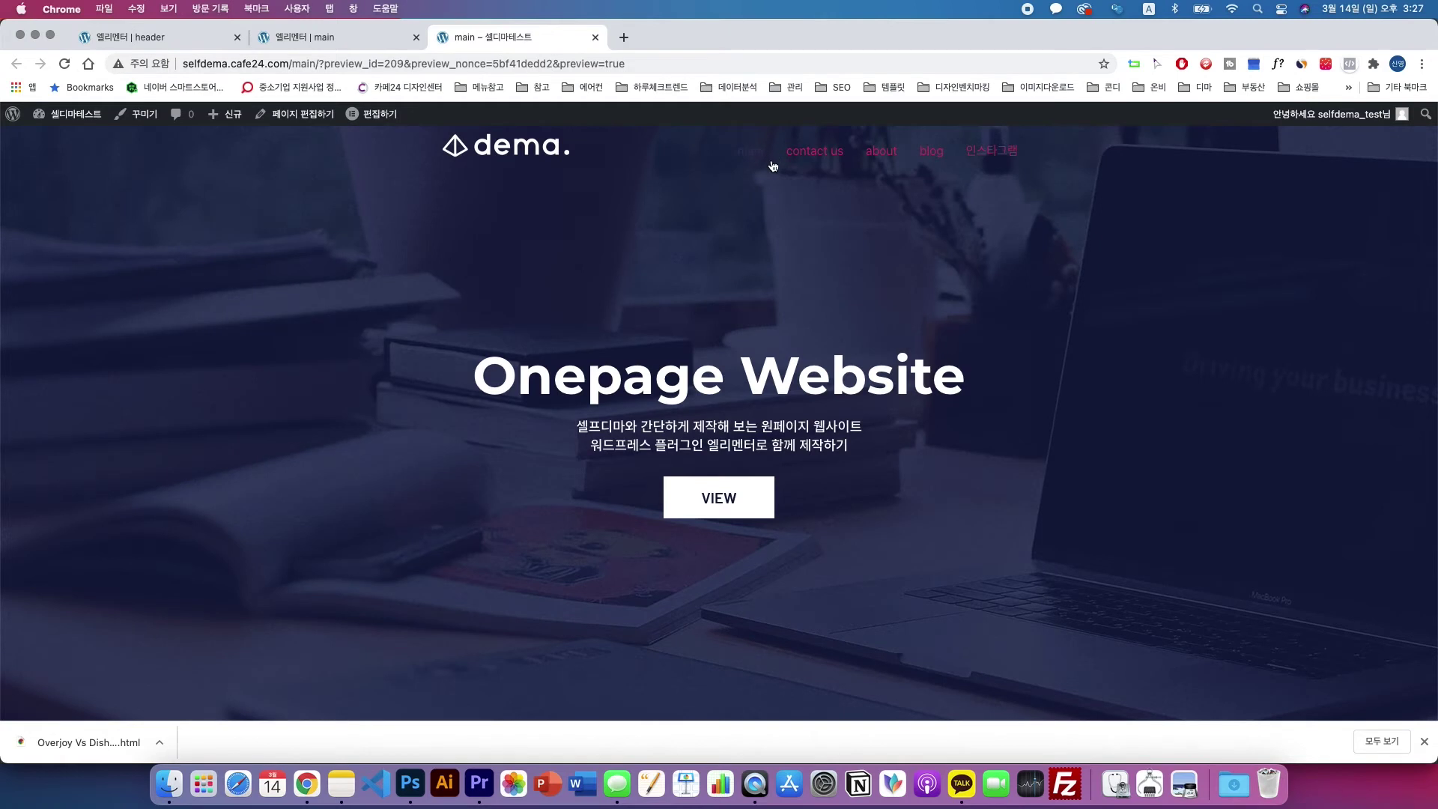
left_click(150, 37)
left_click(811, 111)
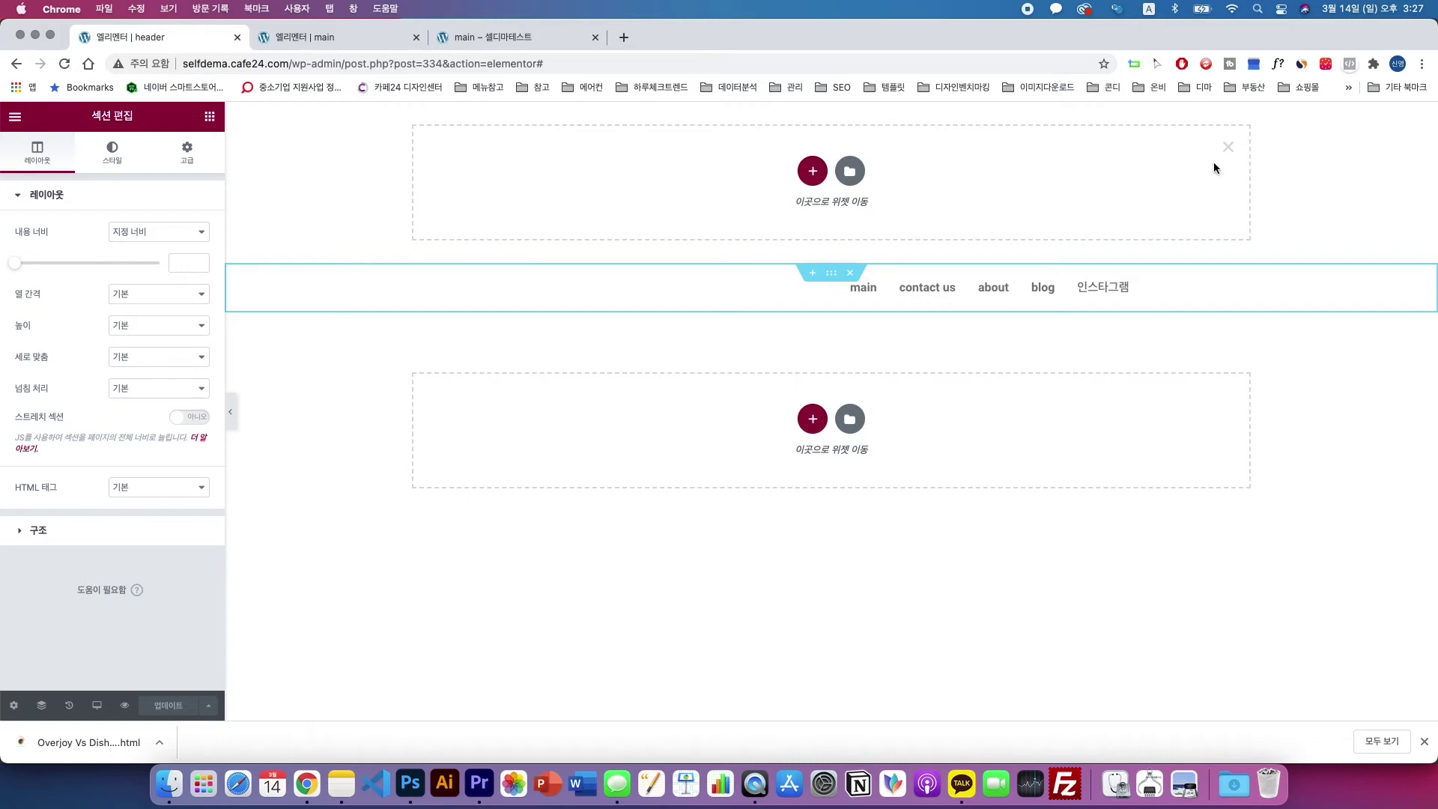
left_click(1228, 146)
left_click(548, 140)
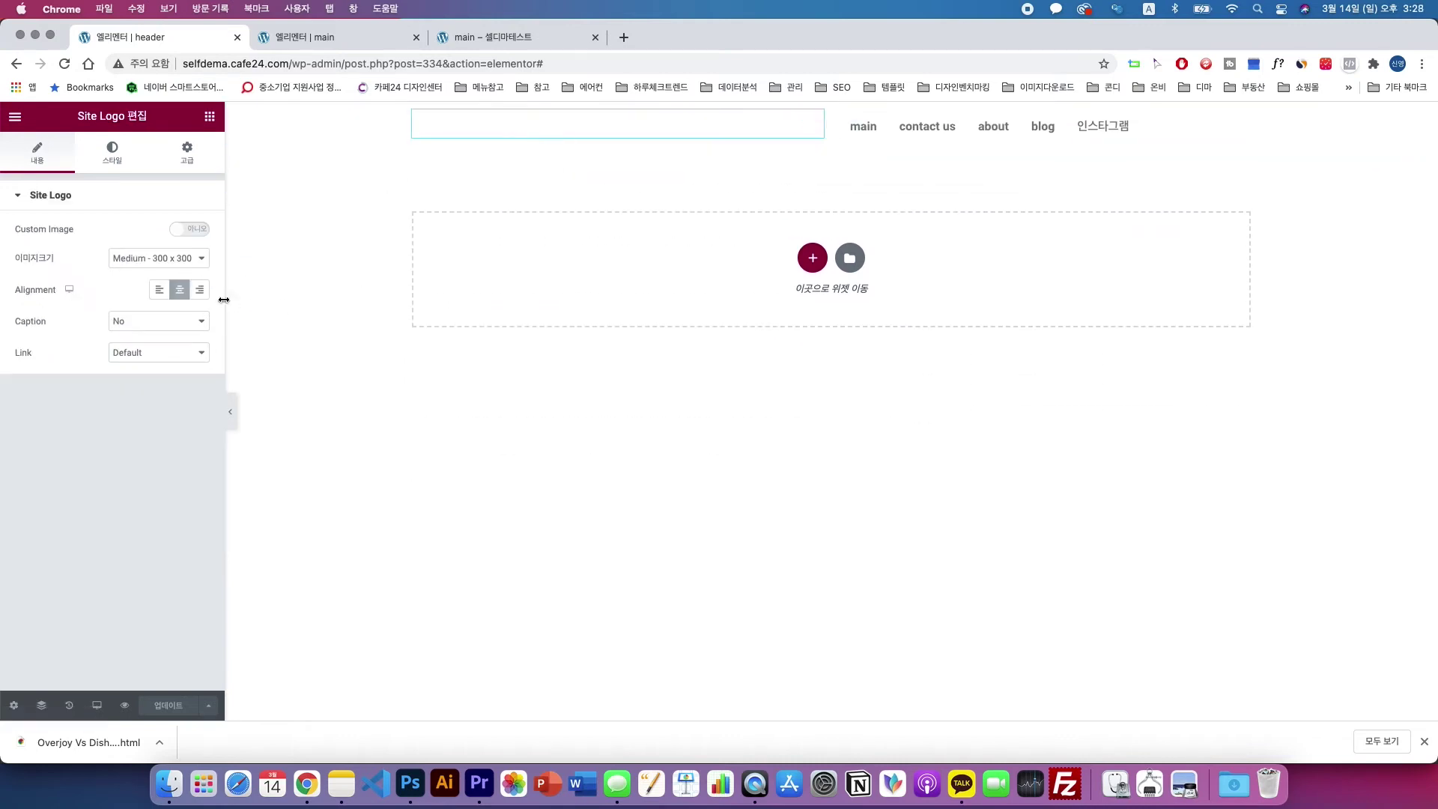
left_click(159, 290)
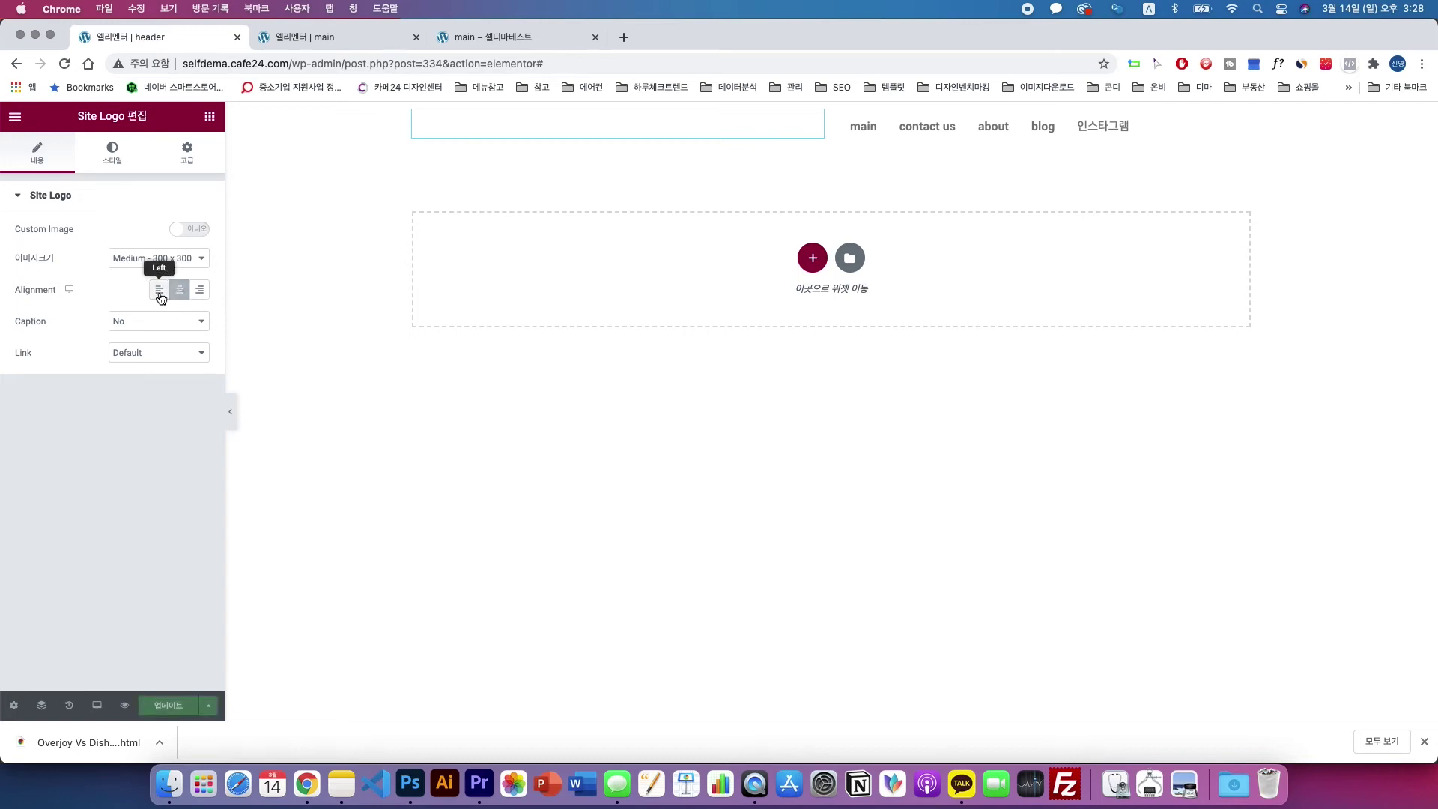
- Align the header's Navigation Menu right in its layout settings
left_click(1241, 120)
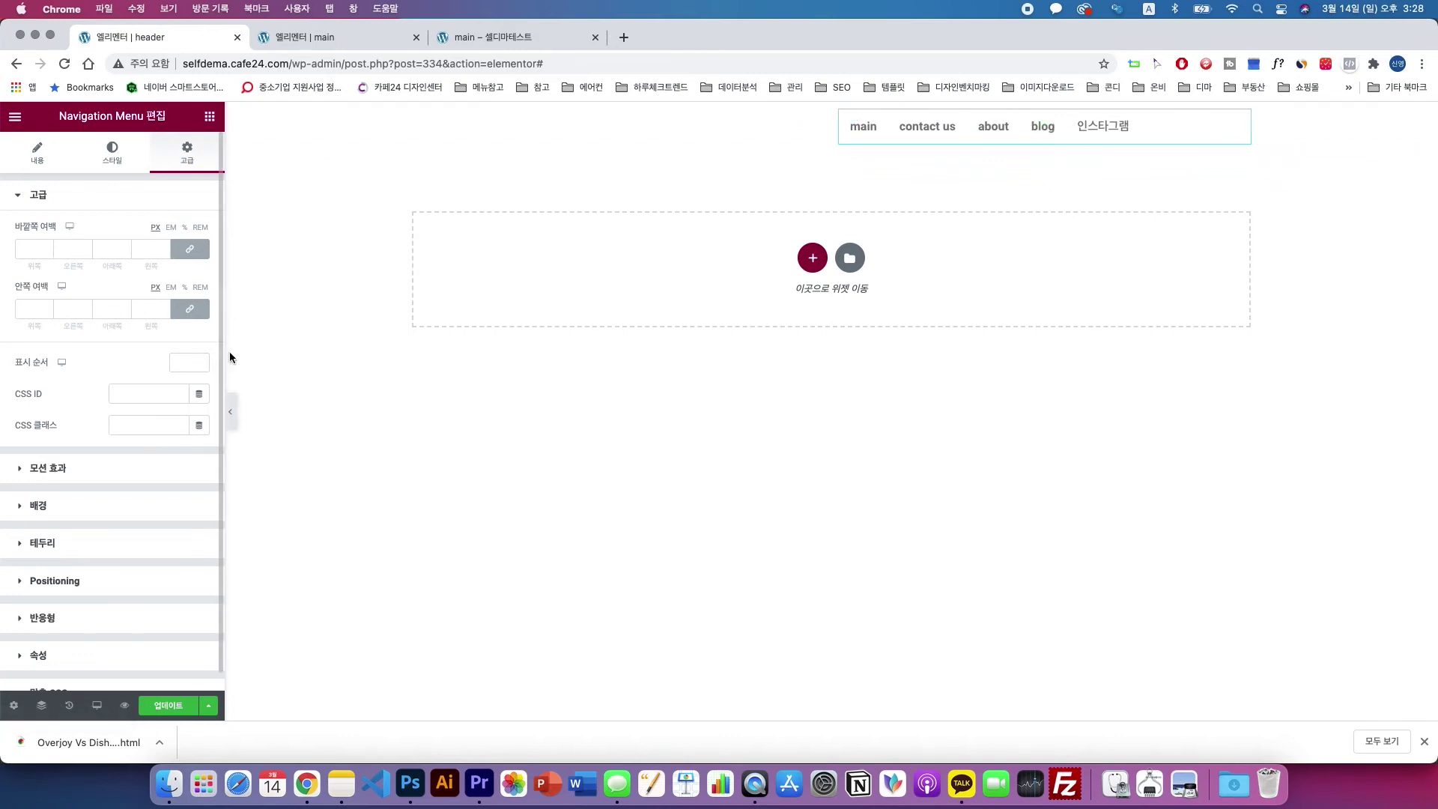
left_click(37, 154)
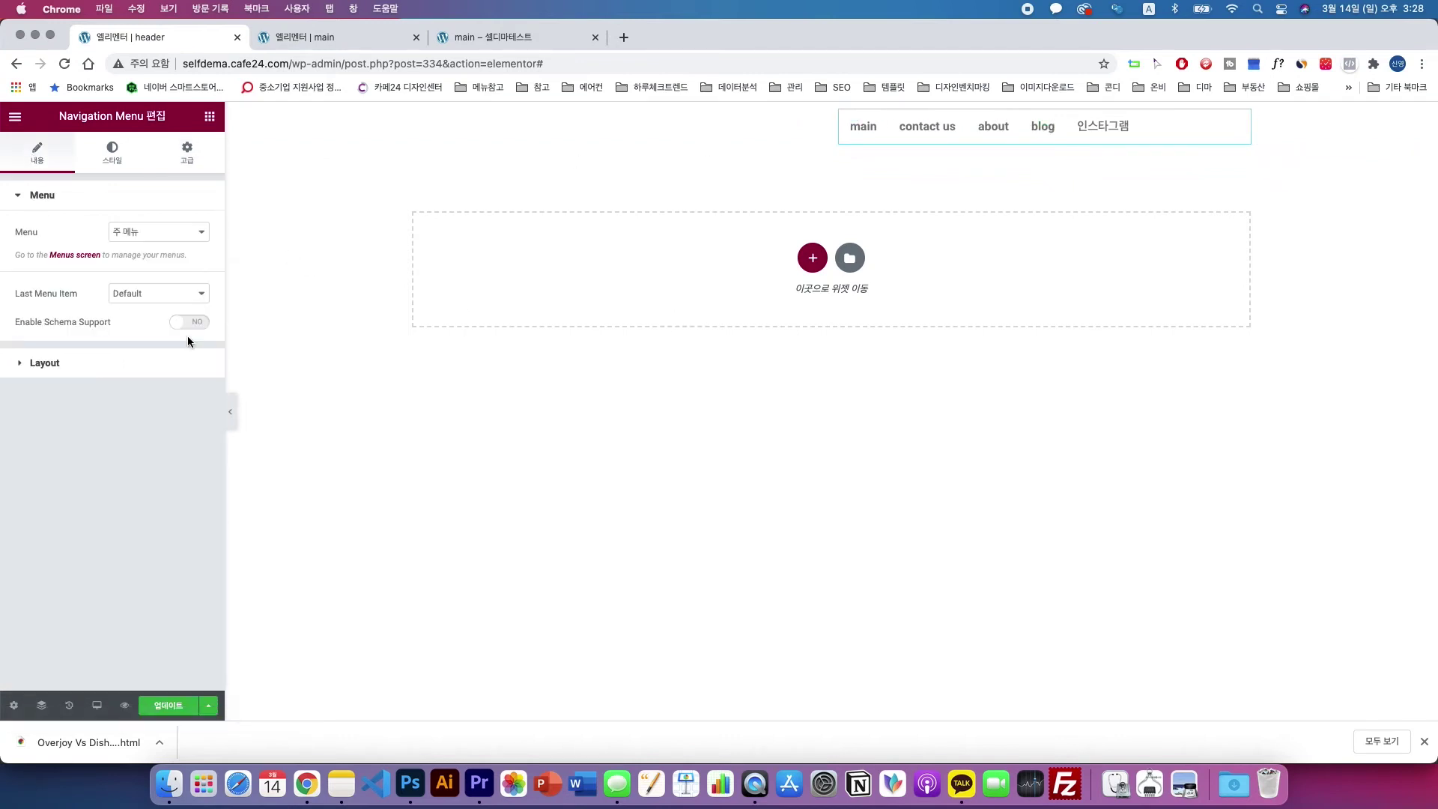
left_click(109, 361)
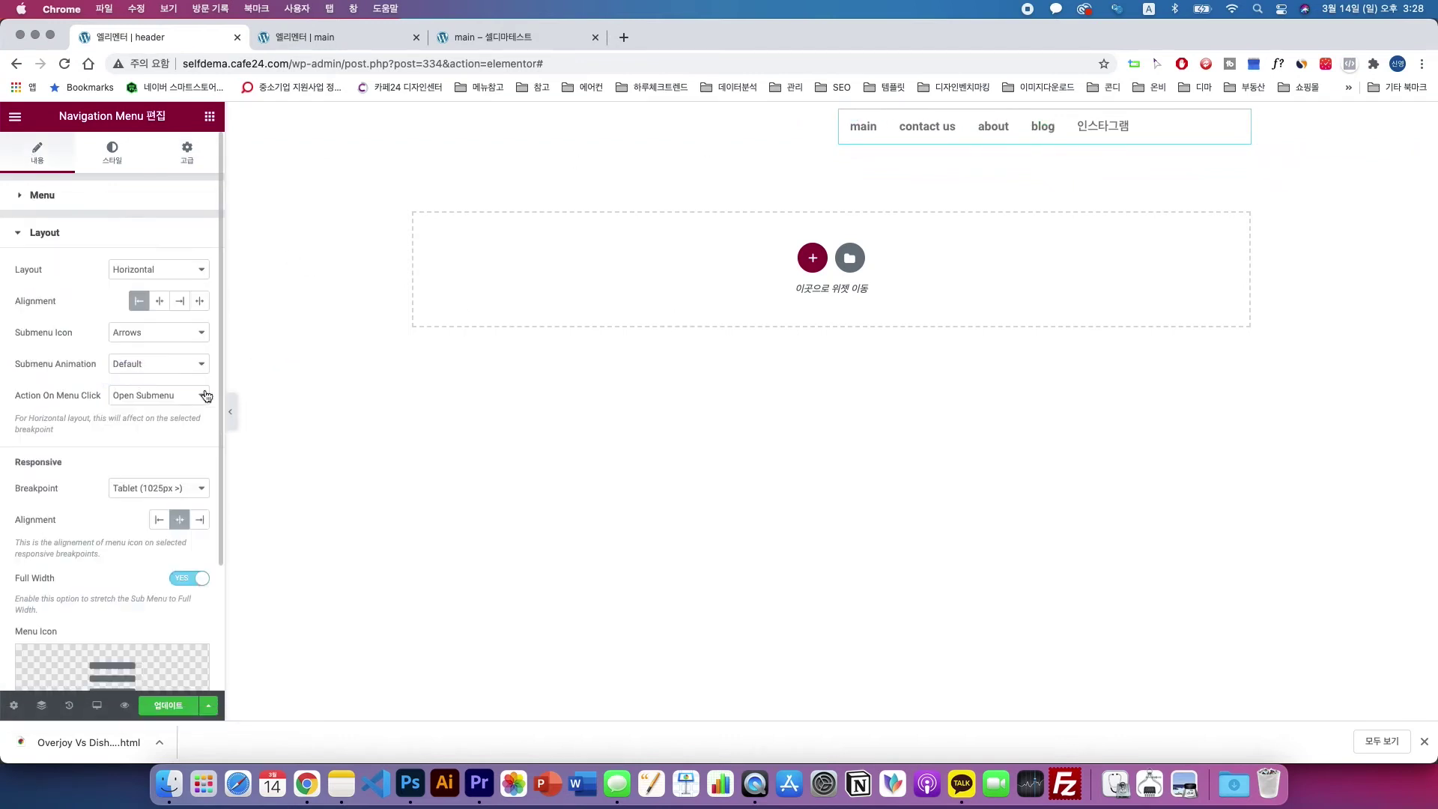
left_click(179, 301)
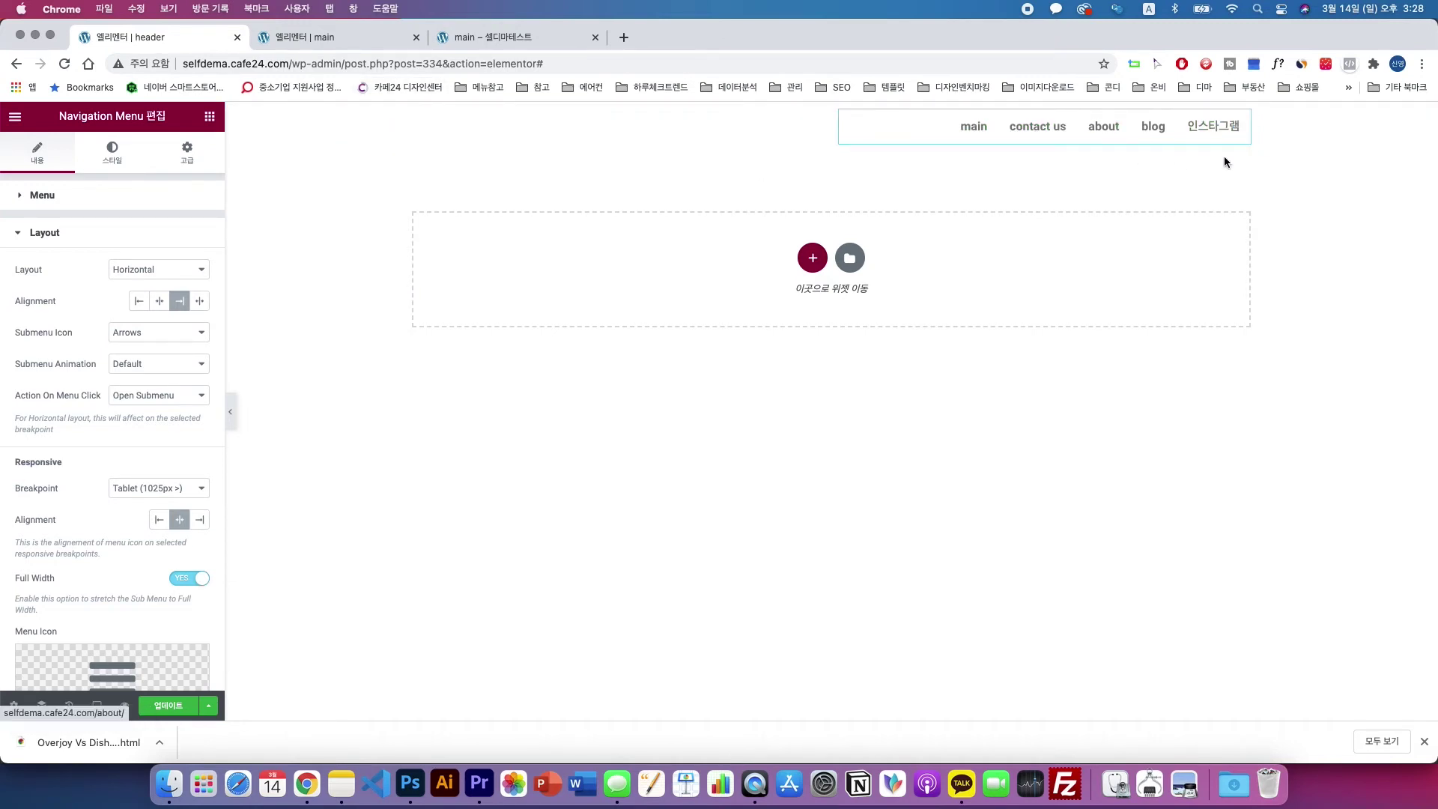
- Update the header template and reload the main page preview to check the logo and menu alignment
left_click(166, 708)
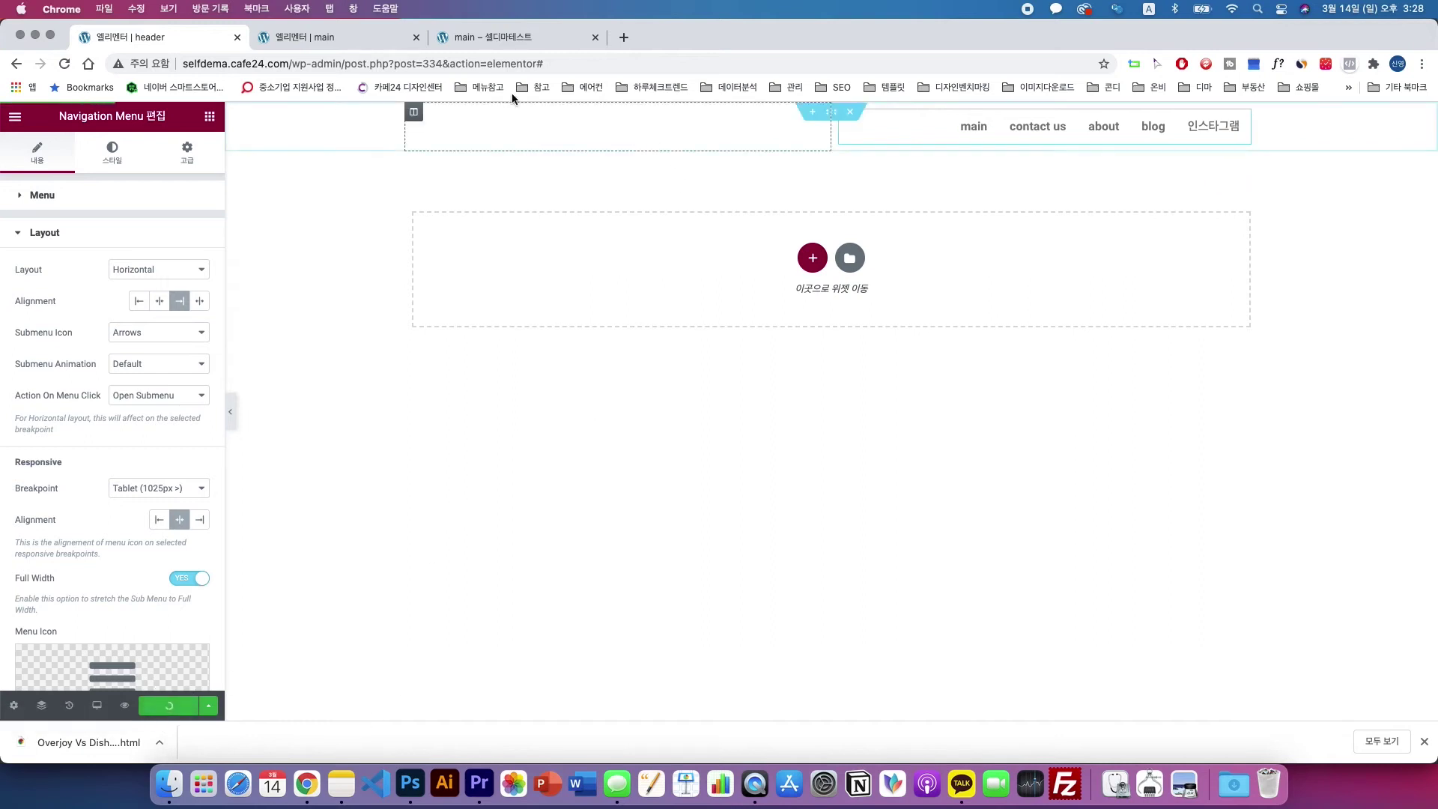
left_click(492, 38)
left_click(64, 64)
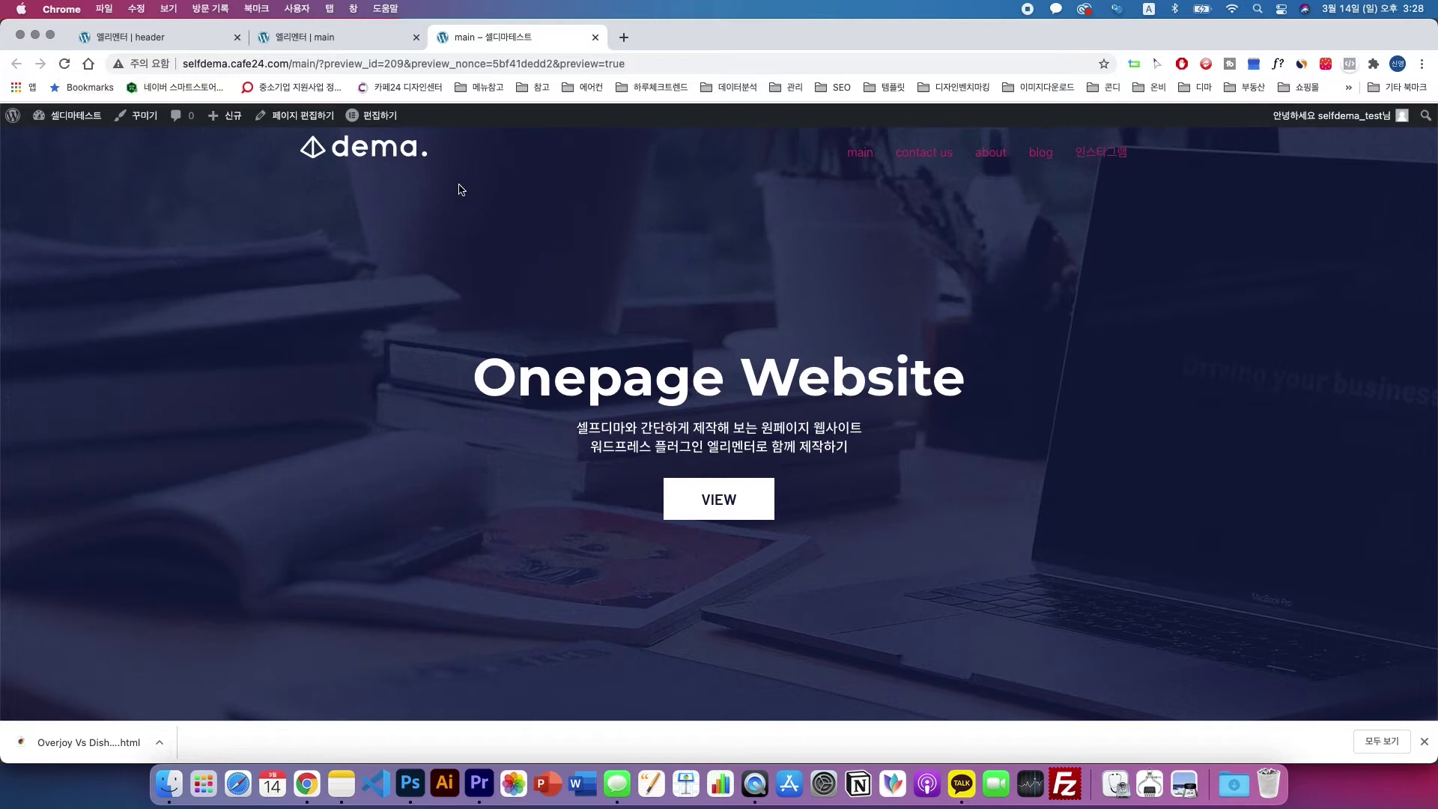
- Unlink the Site Logo widget's padding values in the header template and set the top padding to 15 px
left_click(164, 42)
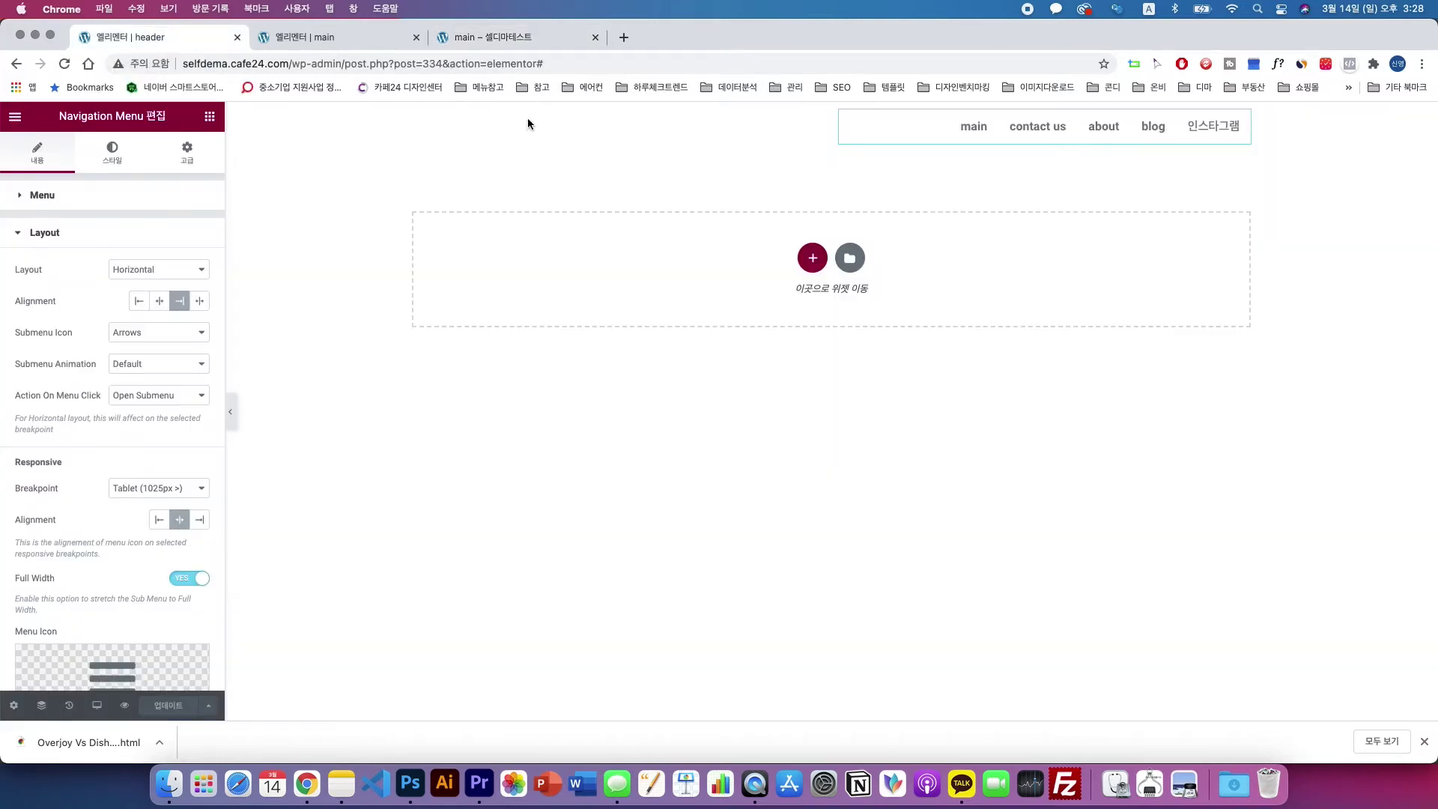
left_click(720, 117)
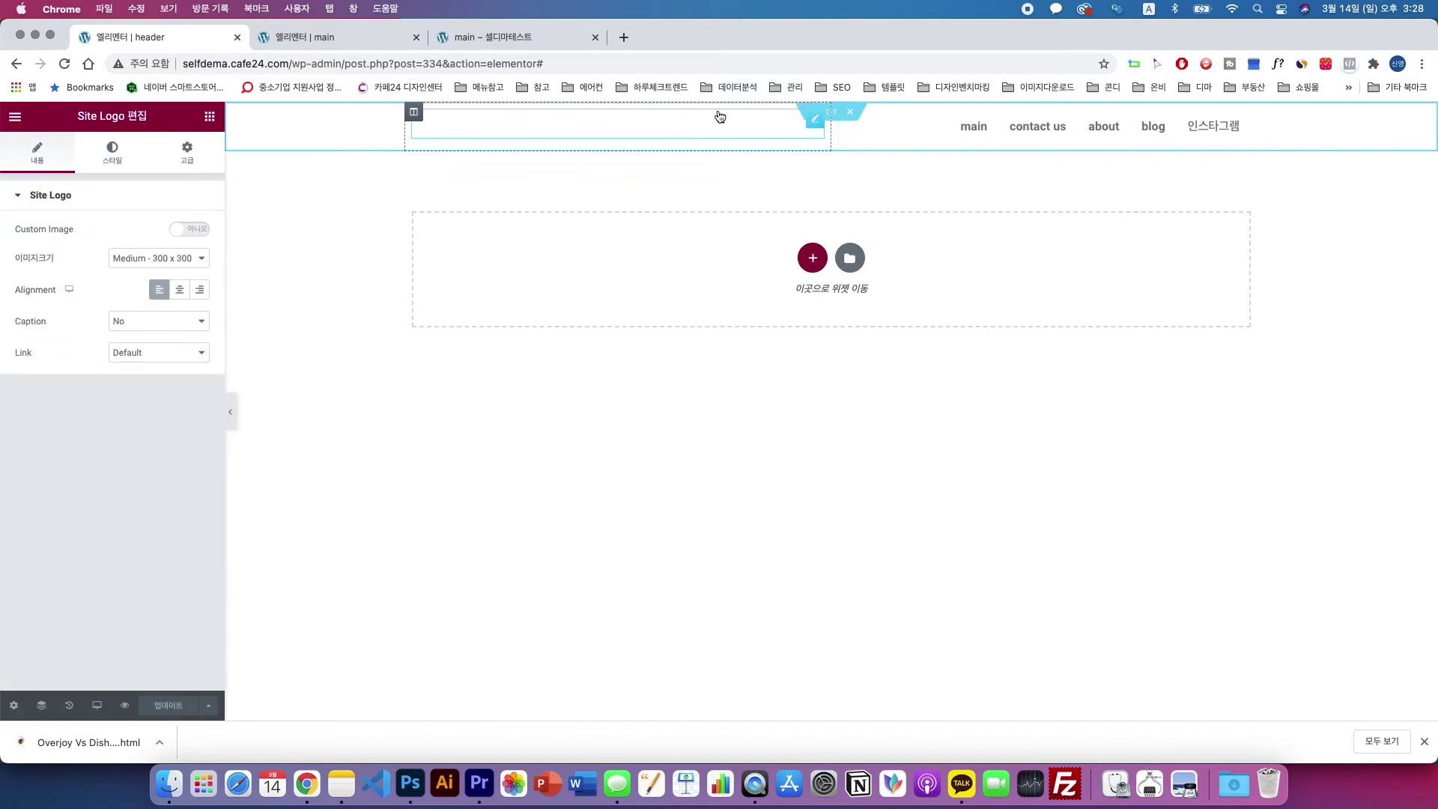
left_click(186, 153)
left_click(189, 309)
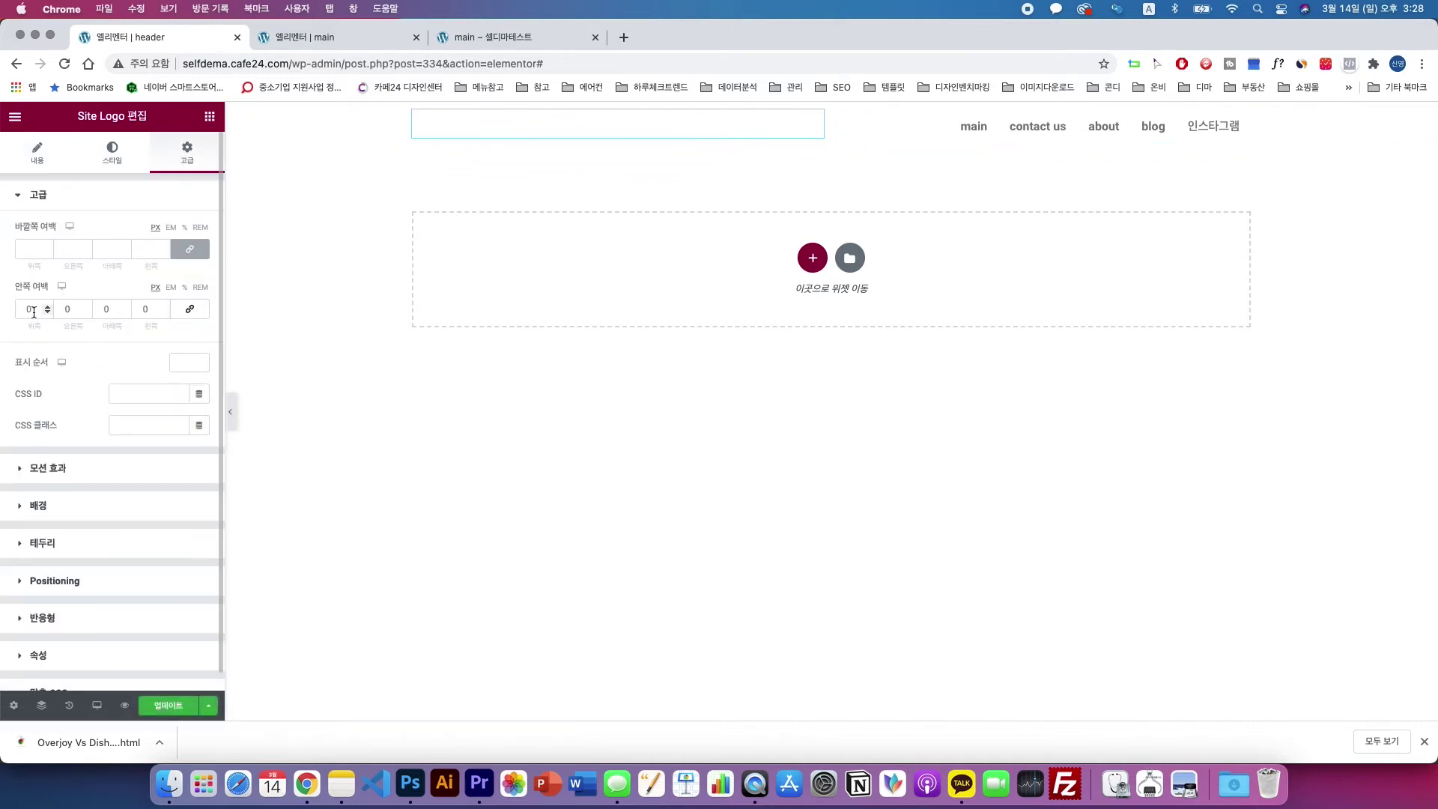
left_click(32, 310)
type("15")
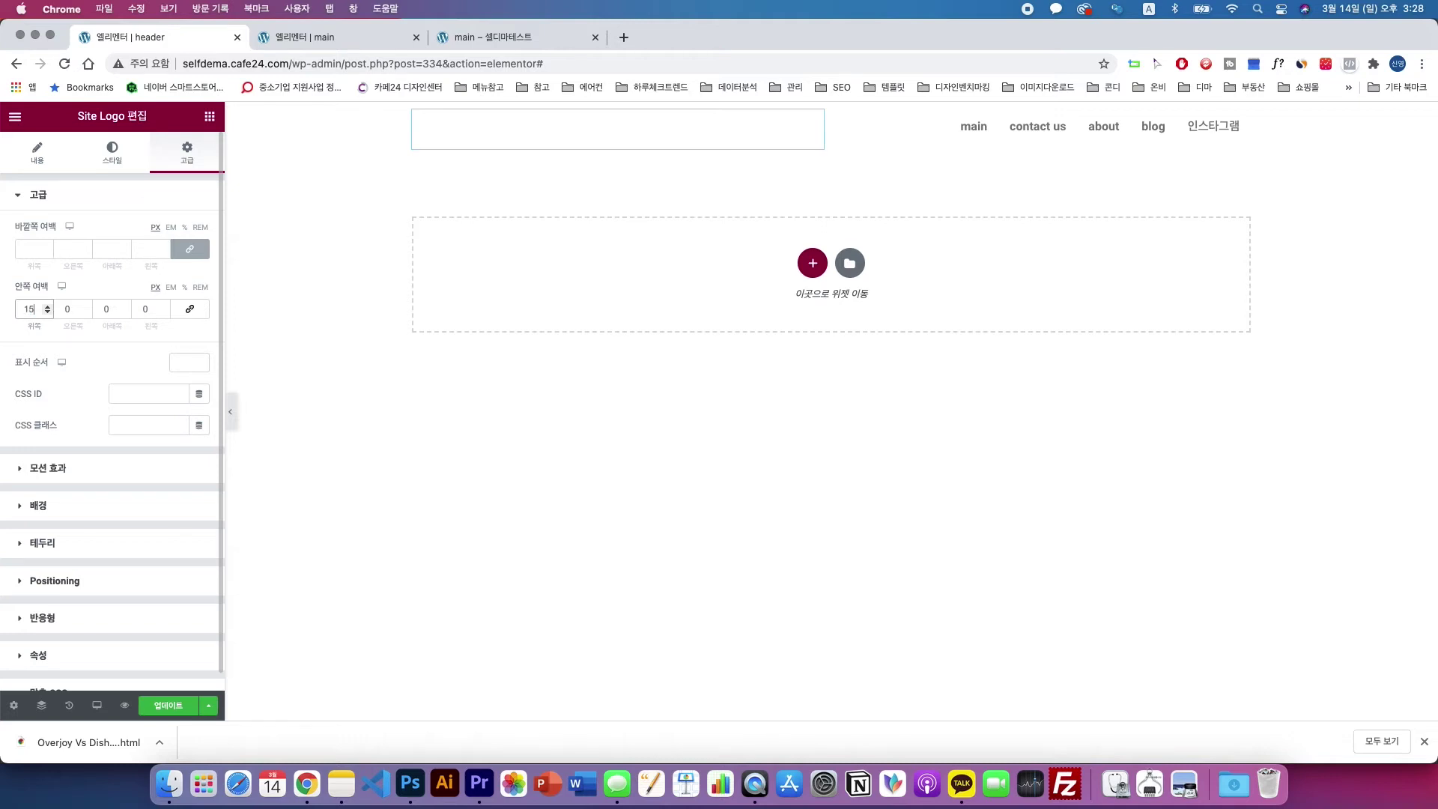
- Save the header template and refresh the main page preview to check the logo's vertical position
left_click(182, 705)
left_click(495, 36)
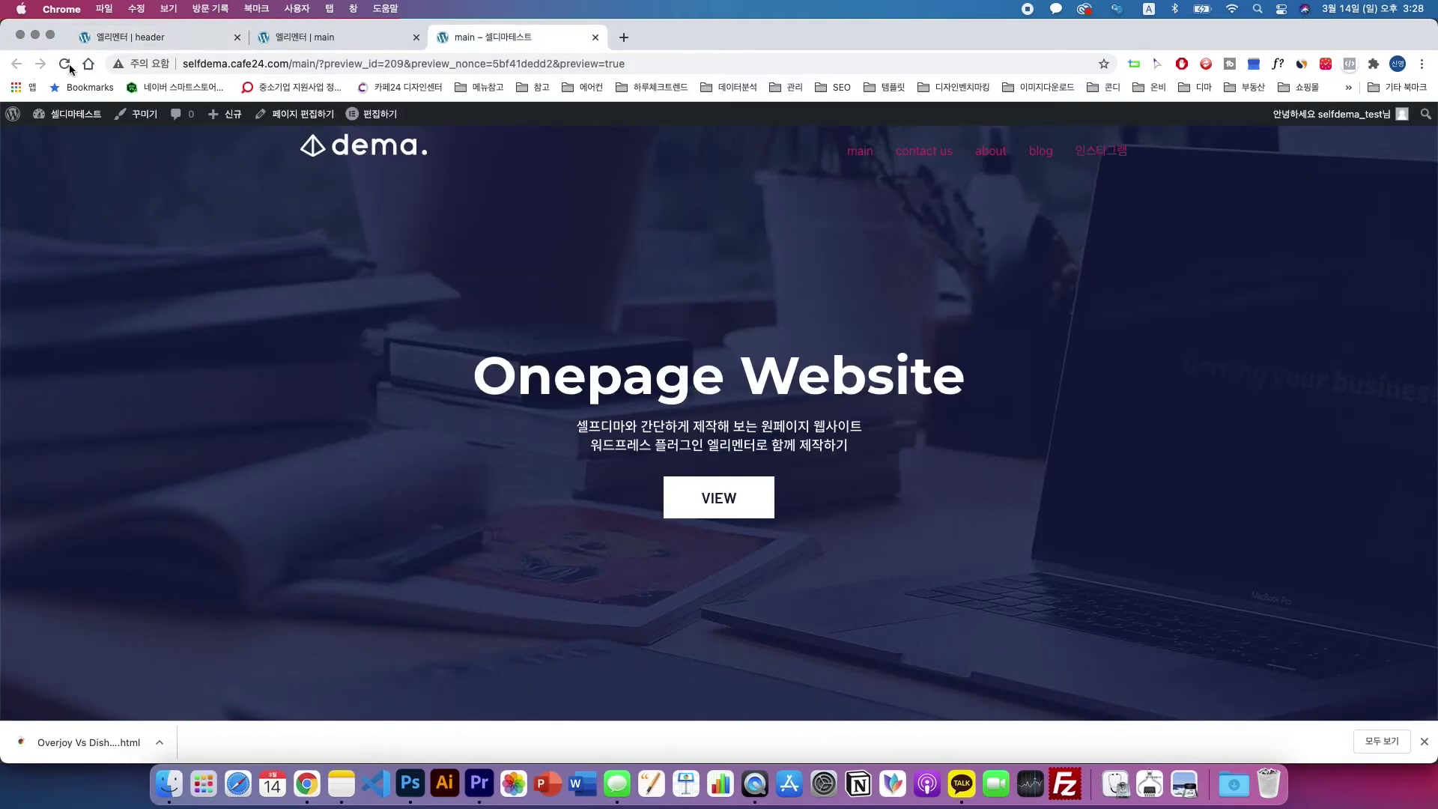
left_click(62, 64)
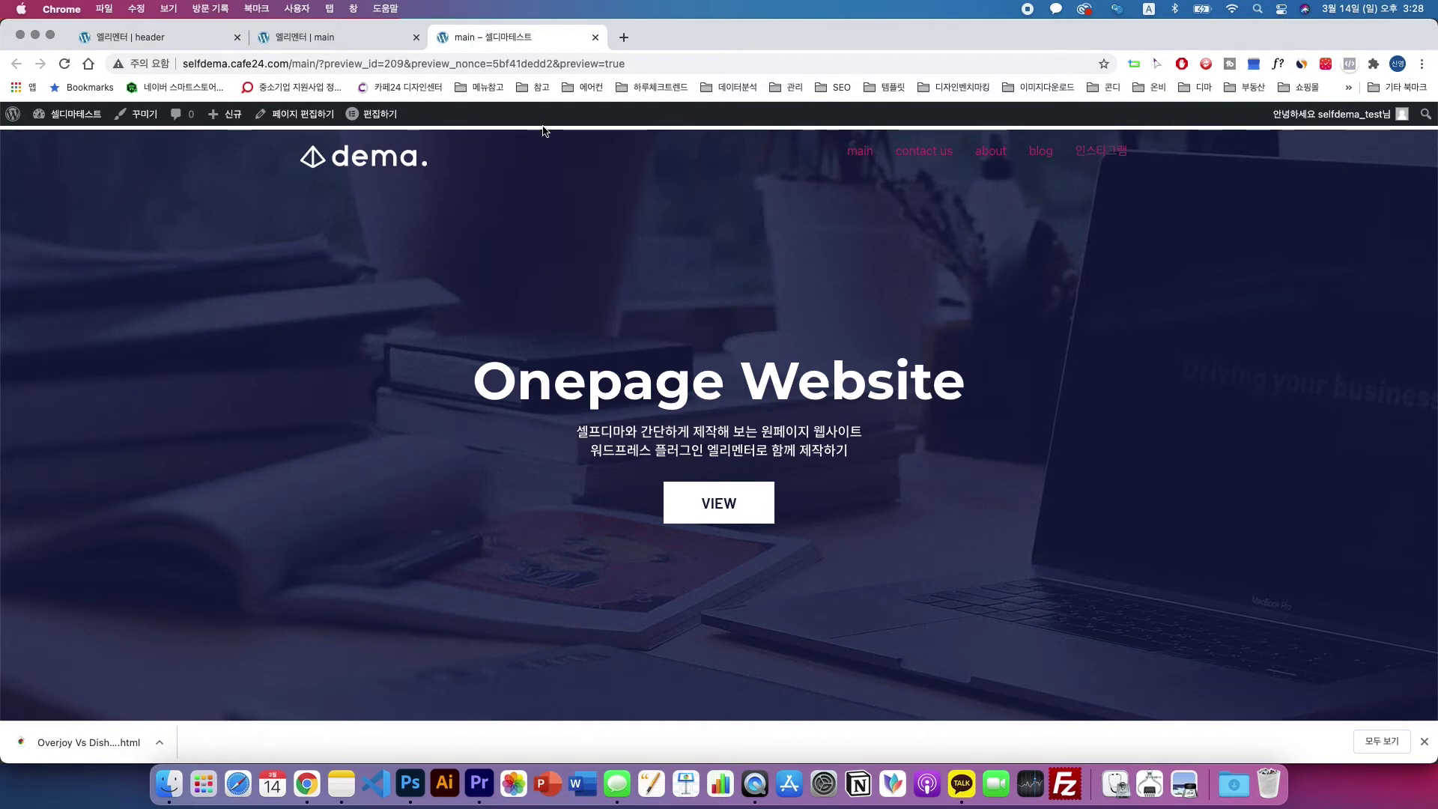
- Set the hero section's top margin to -83 px, then update the main page and check its preview
left_click(357, 46)
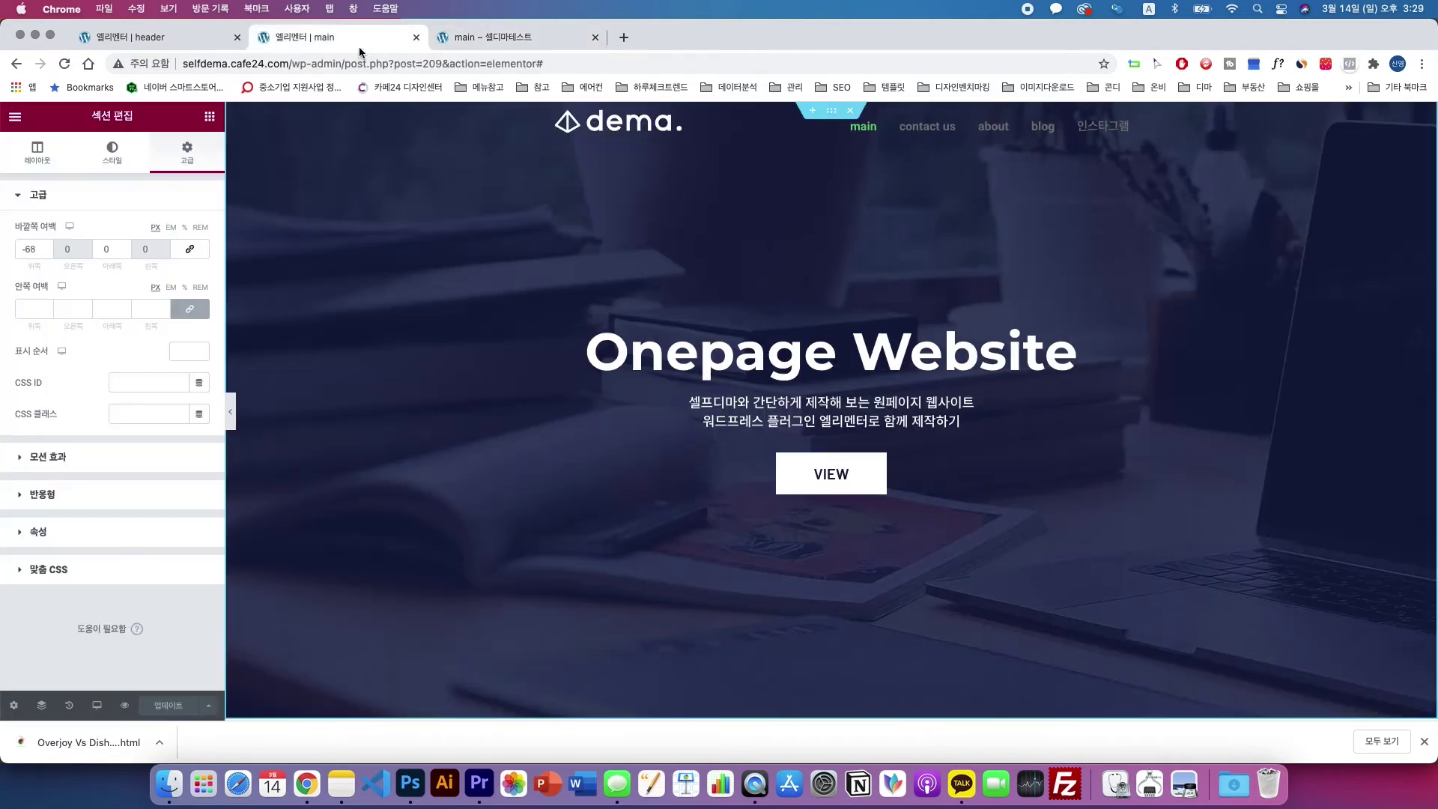
left_click(30, 251)
key("BackSpace")
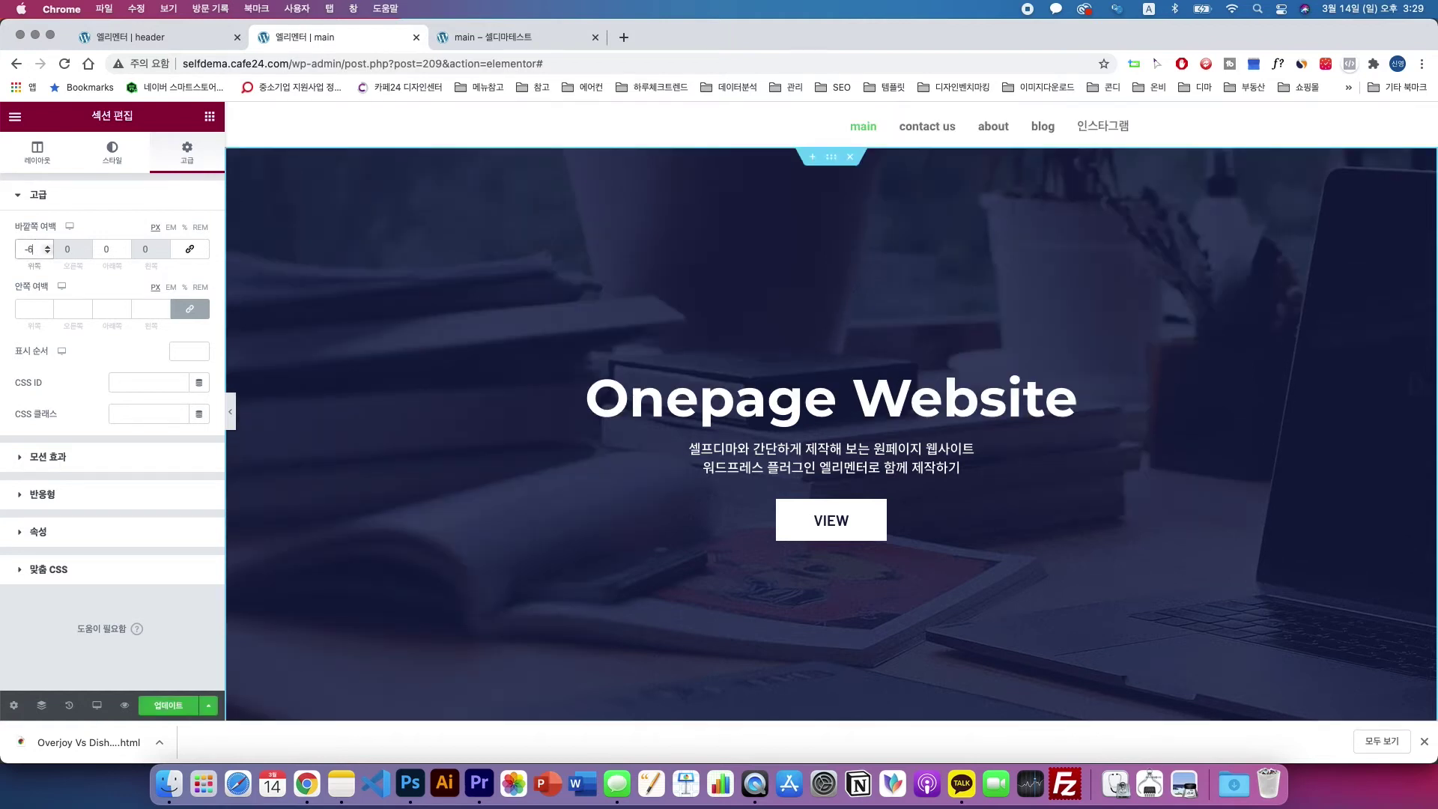
key("BackSpace")
key("BackSpace")
type("082")
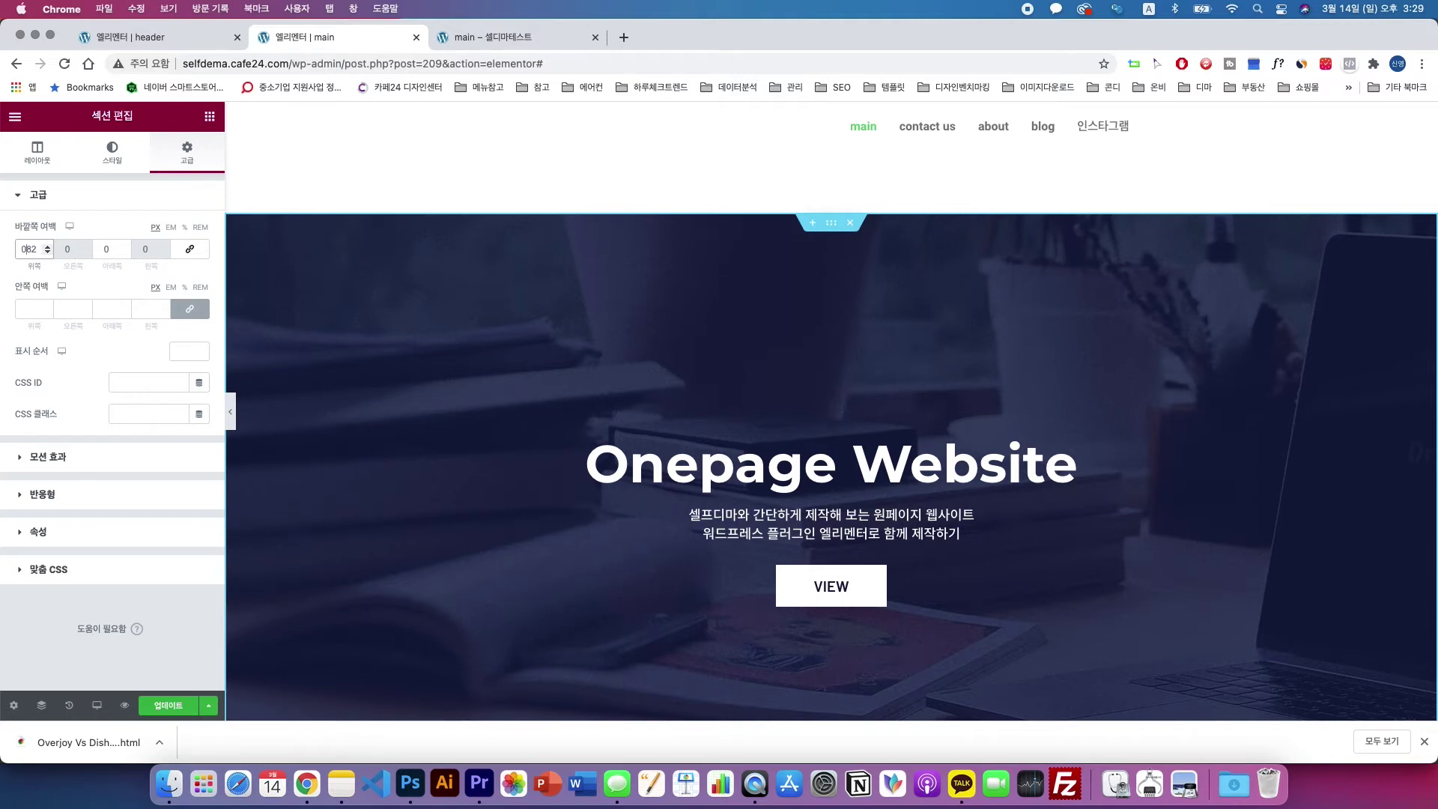
type("-")
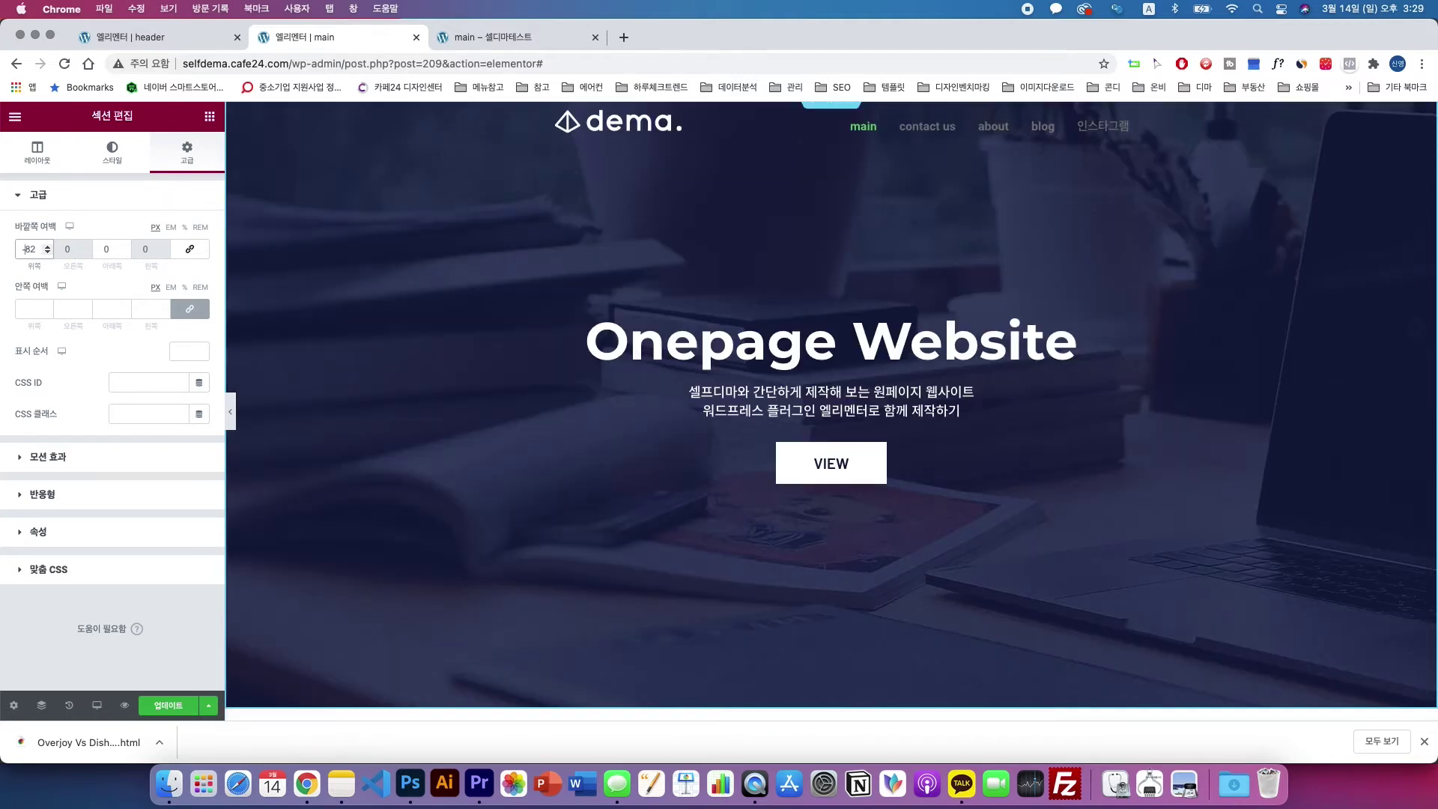
type("3")
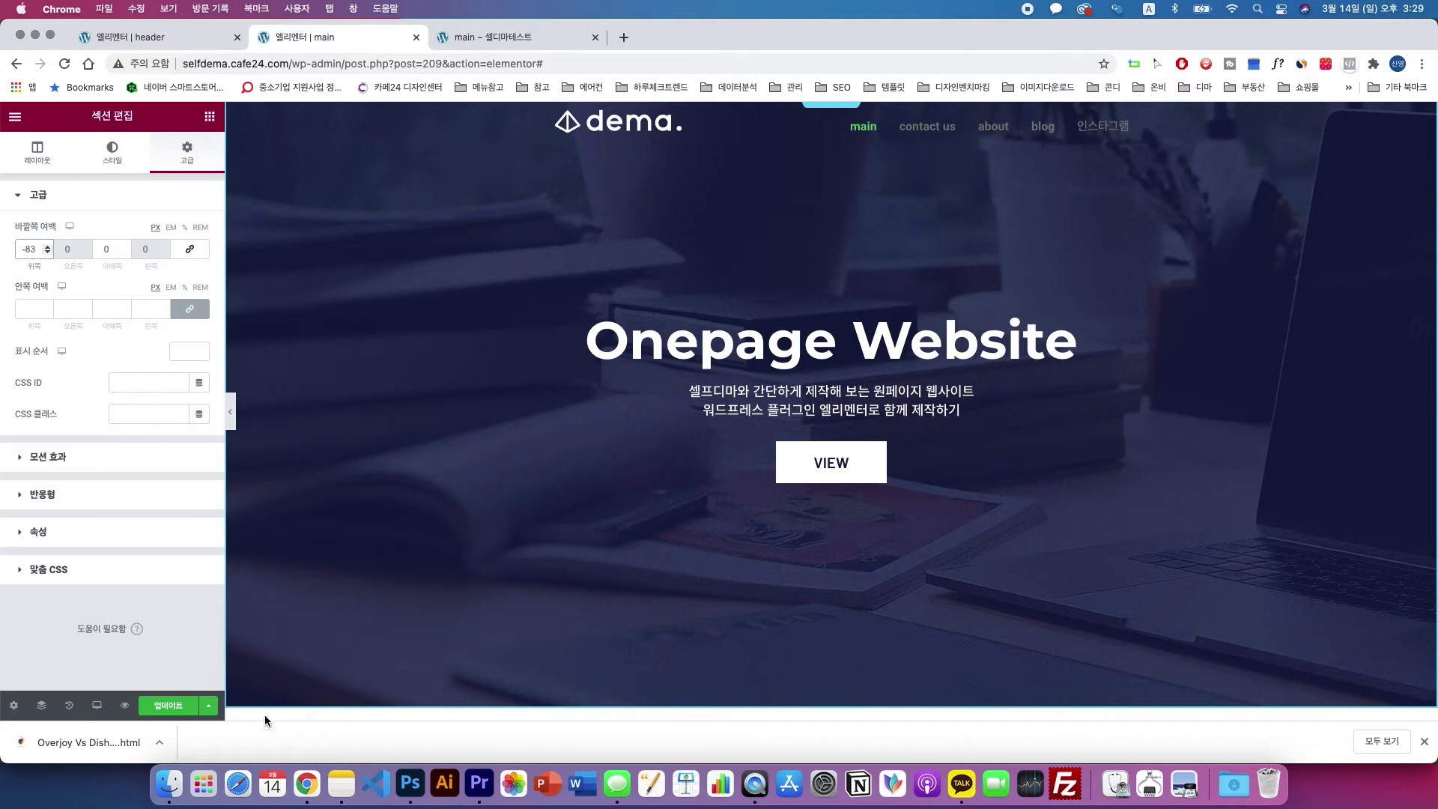
left_click(167, 704)
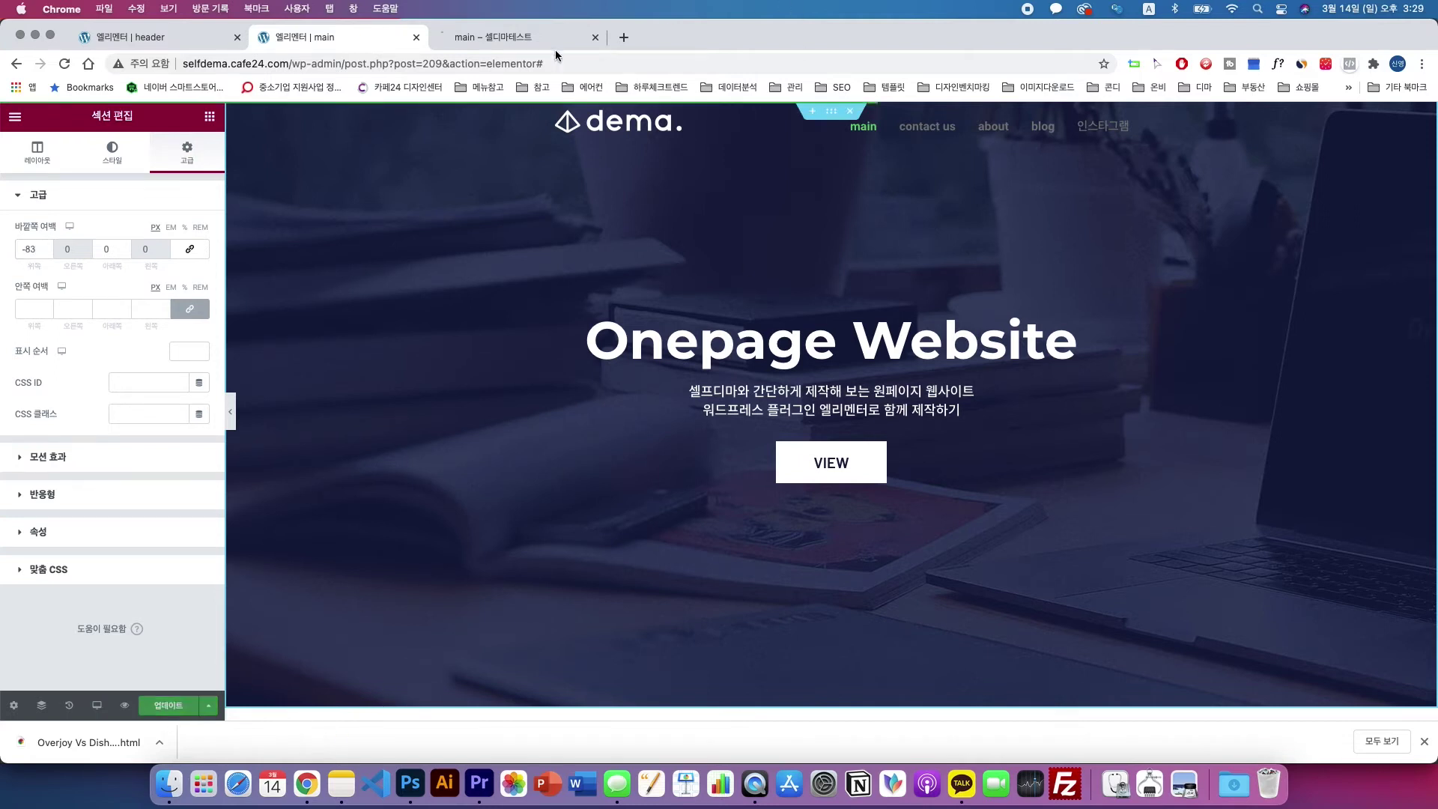
left_click(538, 42)
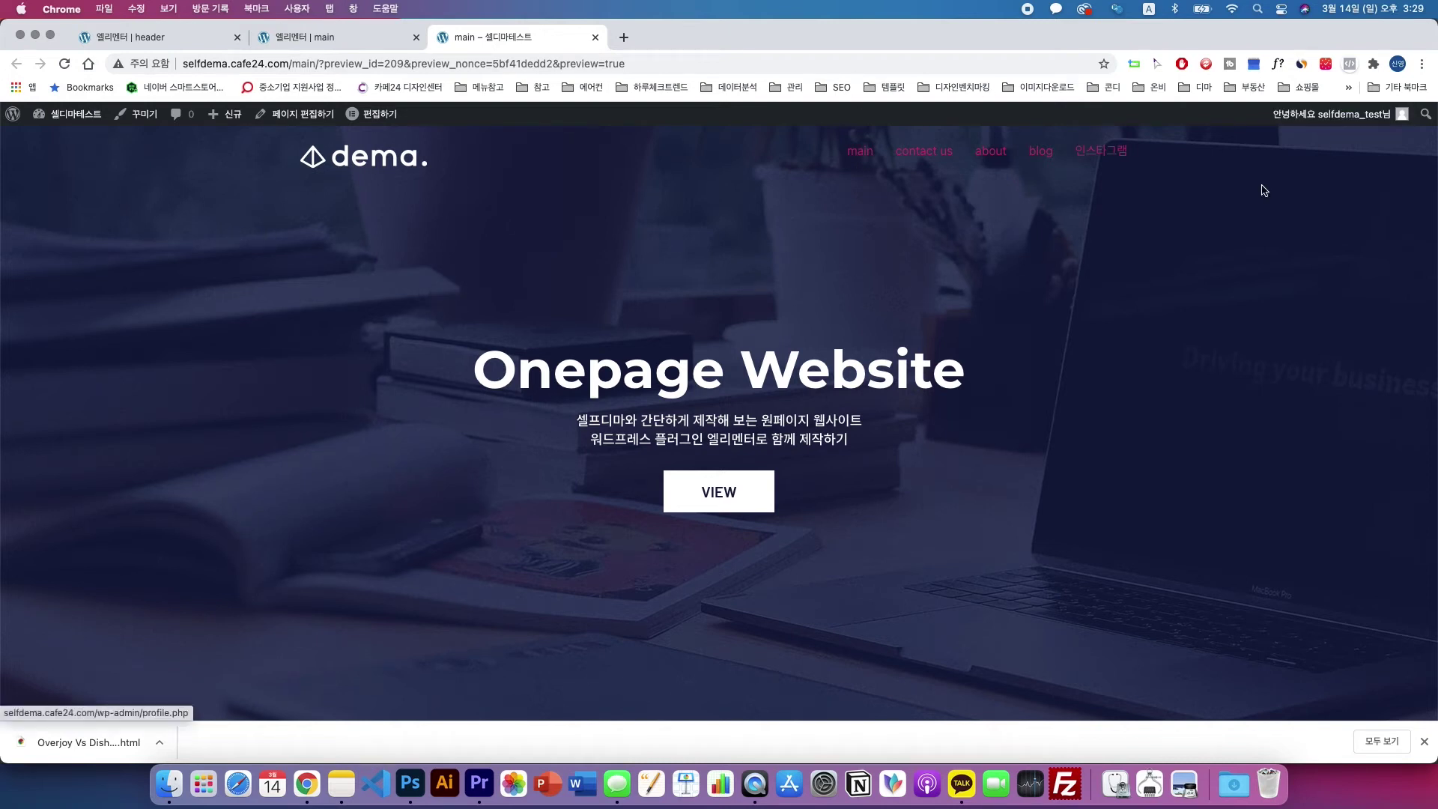
- Set the normal text color of the header template's Navigation Menu to white (#FFFFFF)
left_click(169, 37)
left_click(1005, 136)
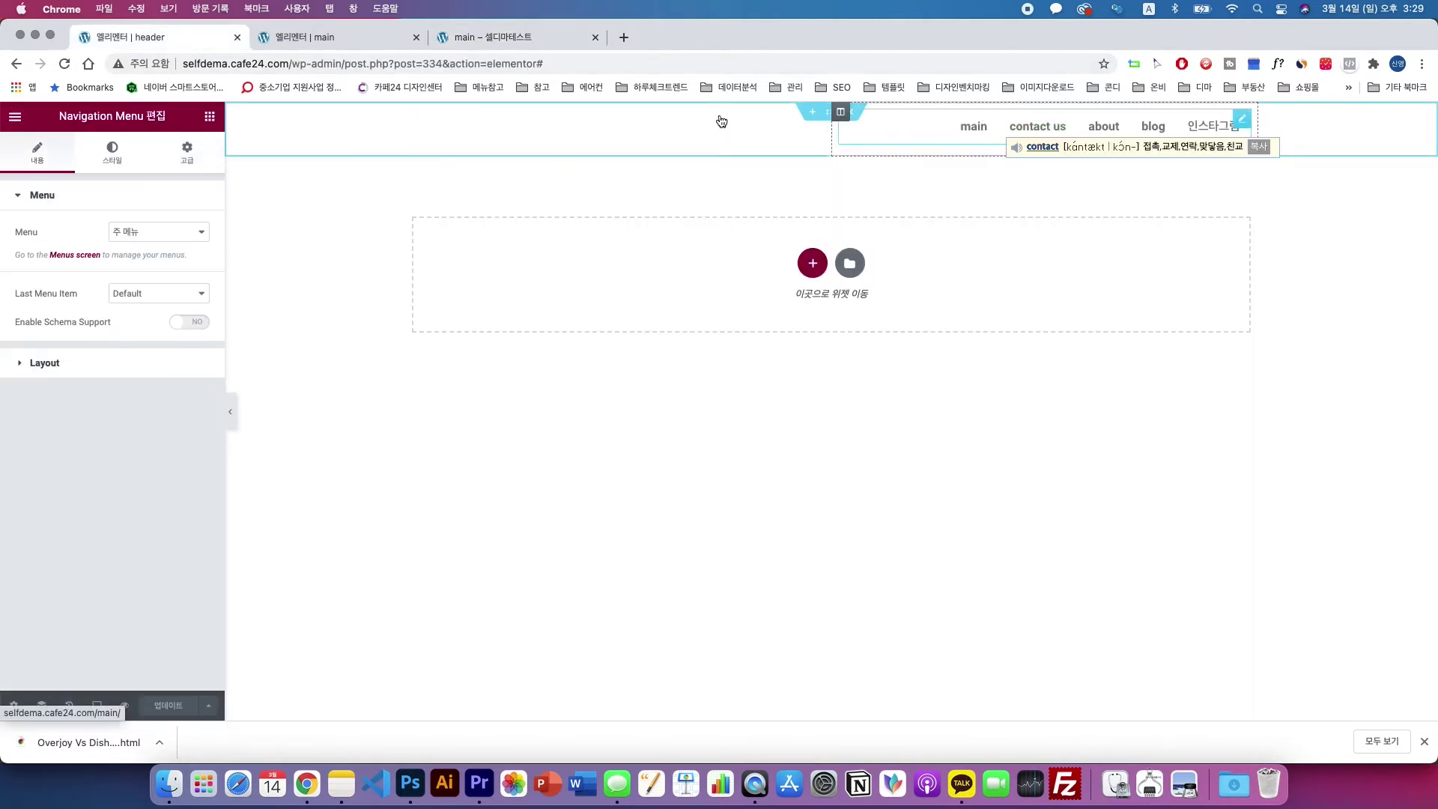
left_click(111, 148)
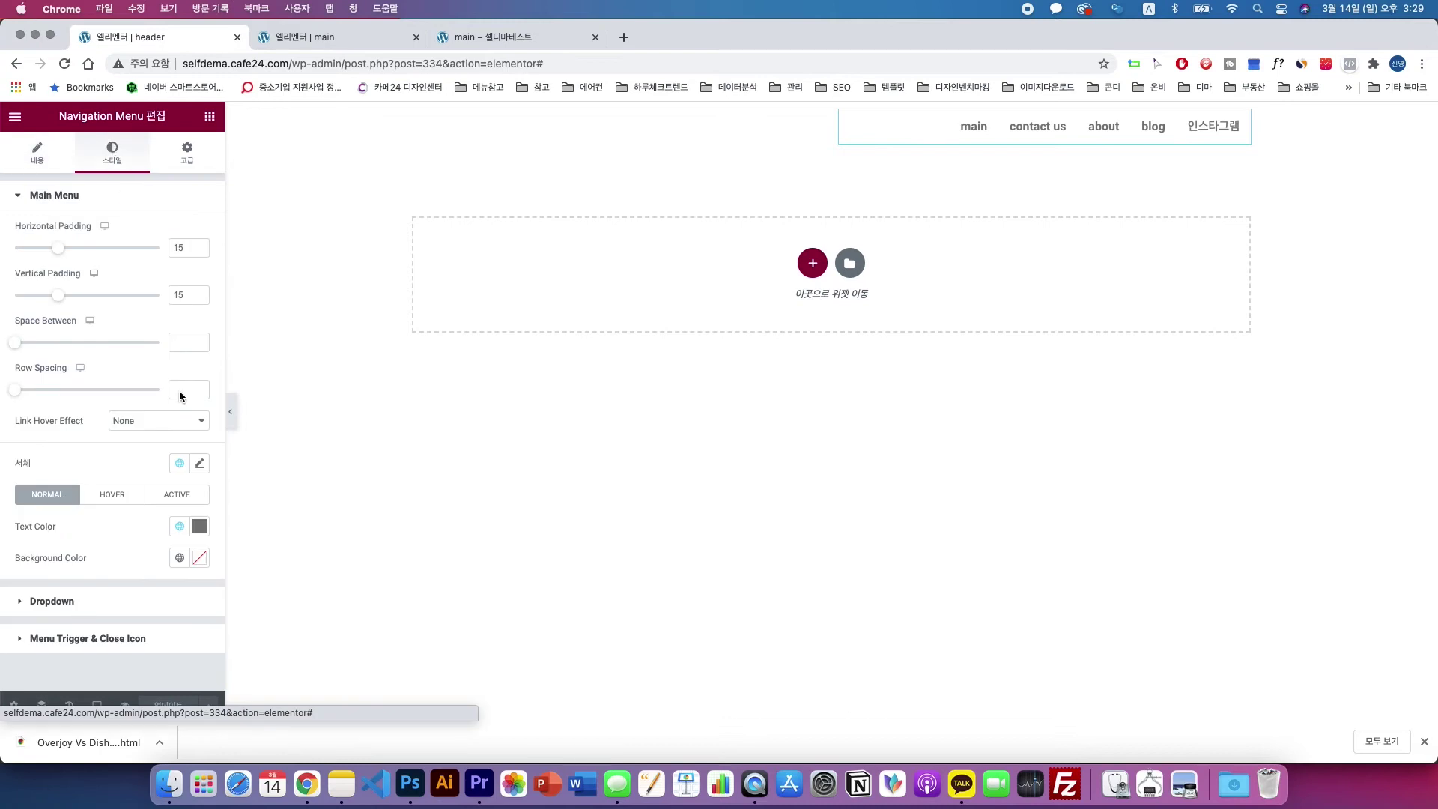
left_click(199, 527)
left_click_drag(52, 320, 10, 285)
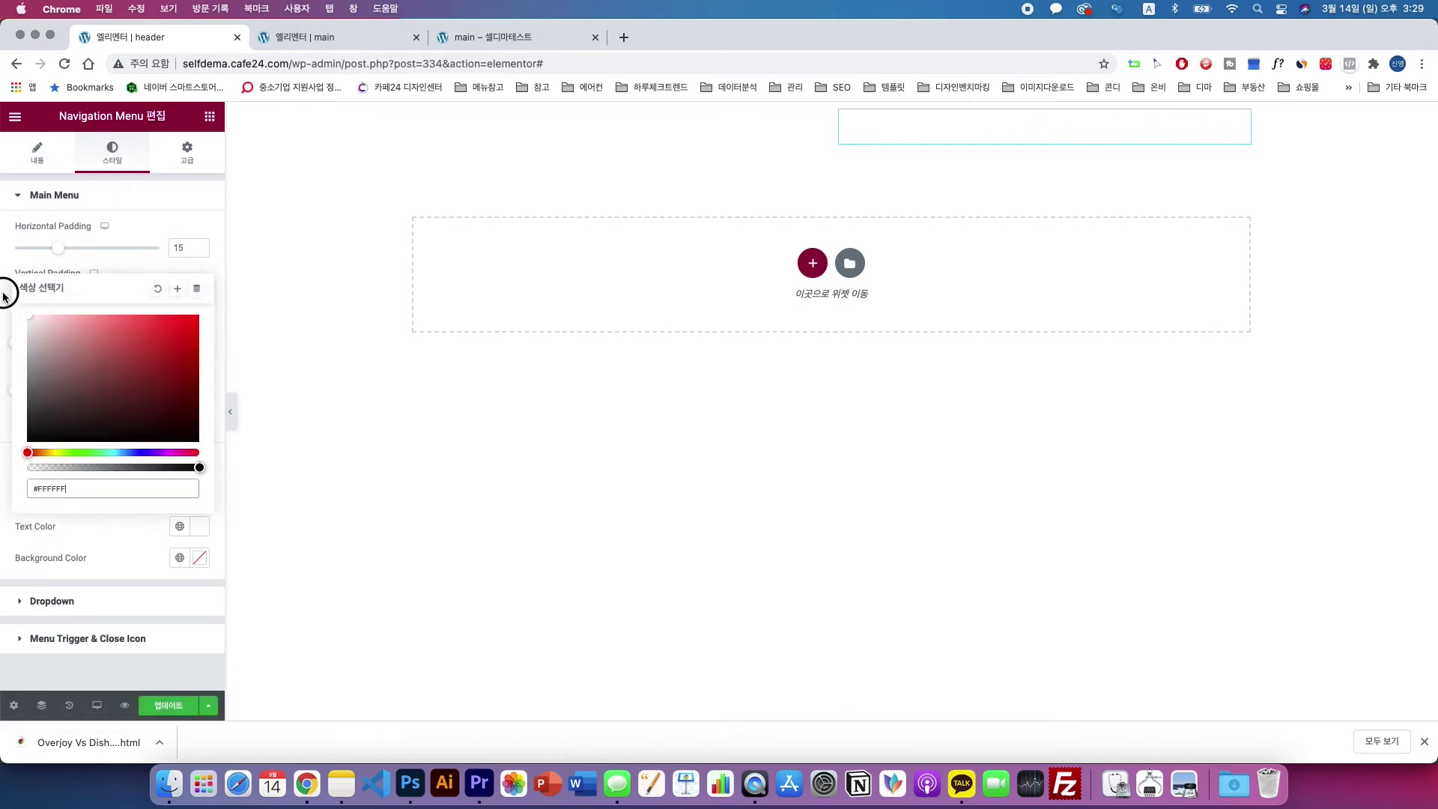
left_click(122, 557)
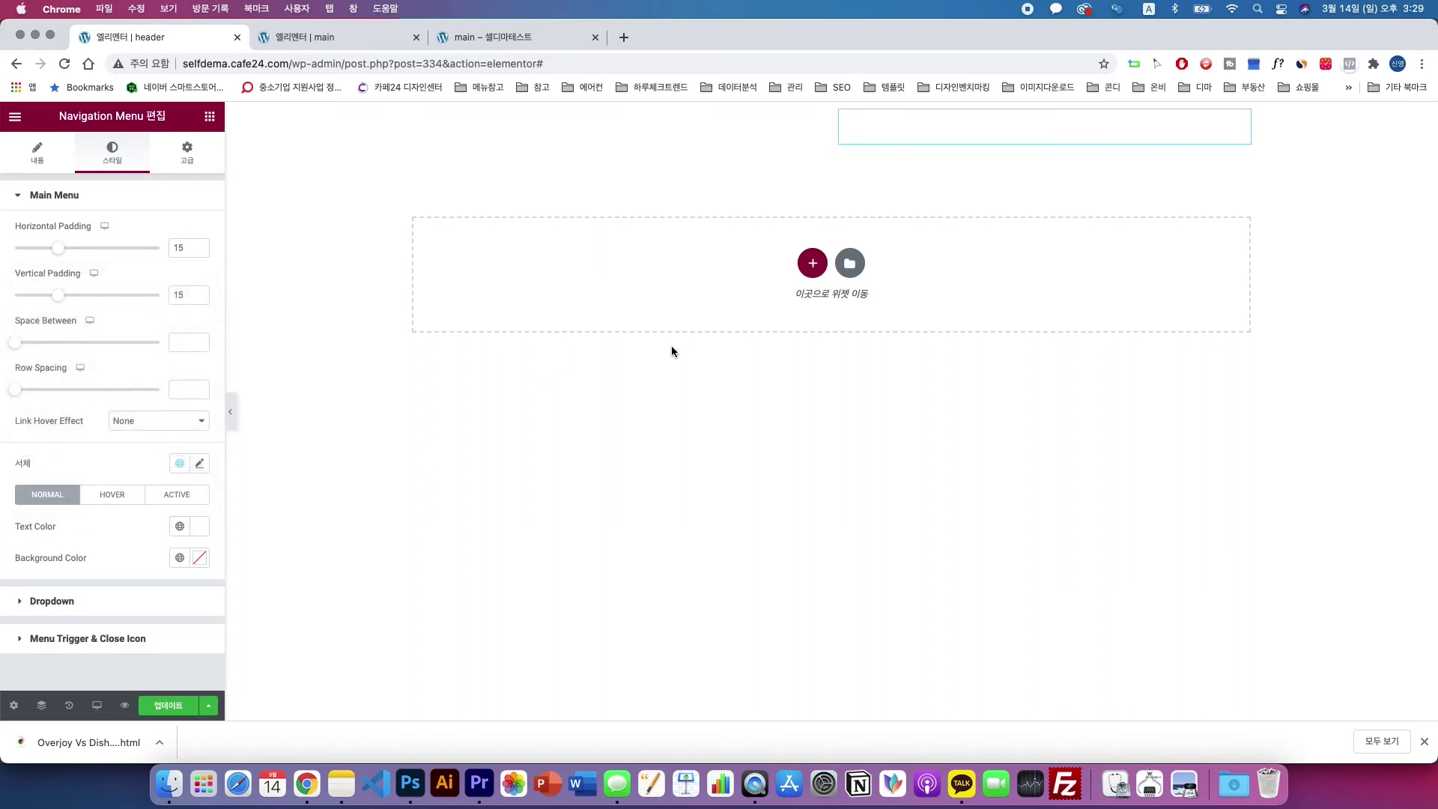
- Change the Navigation Menu's typography font family to Montserrat
left_click(188, 465)
left_click(199, 466)
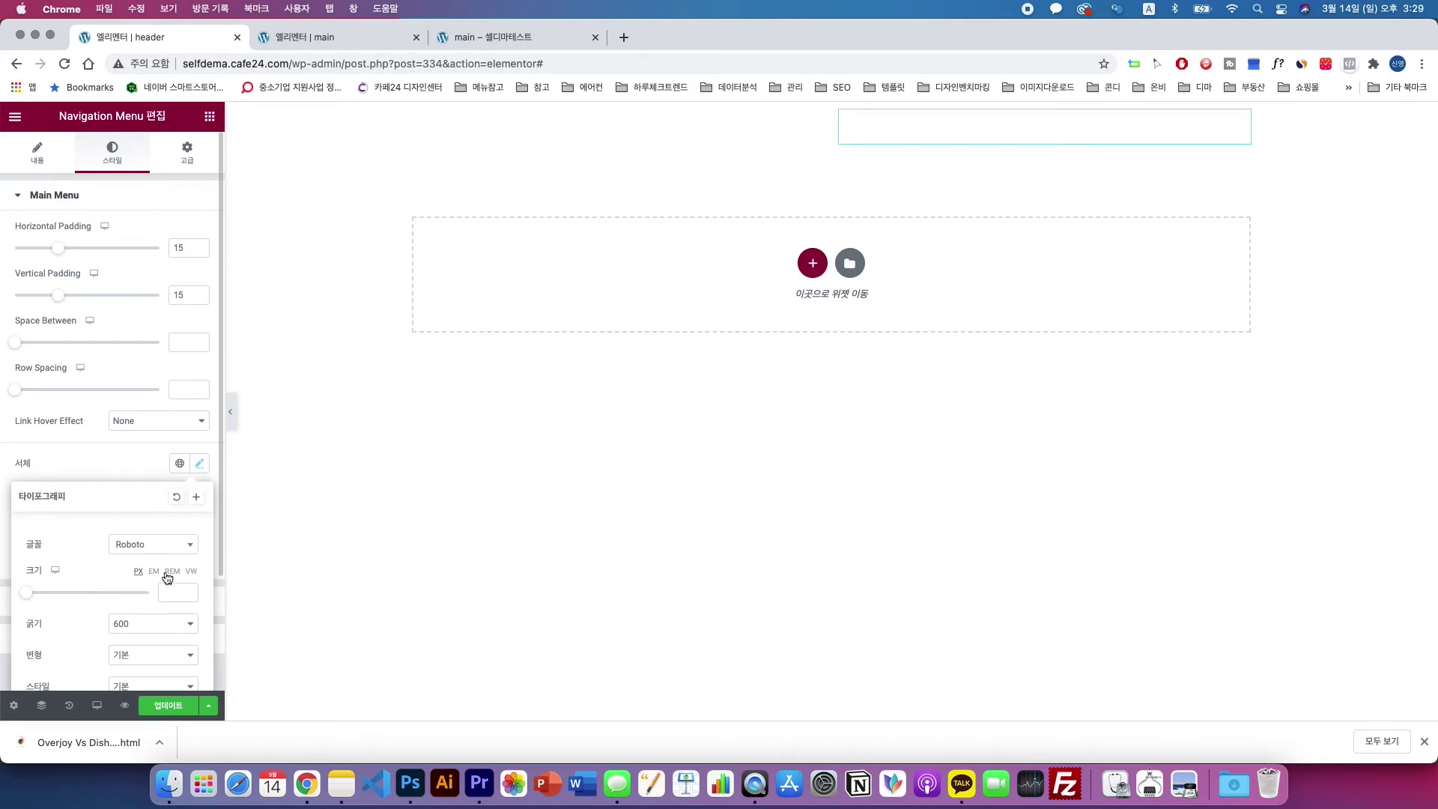
left_click(158, 552)
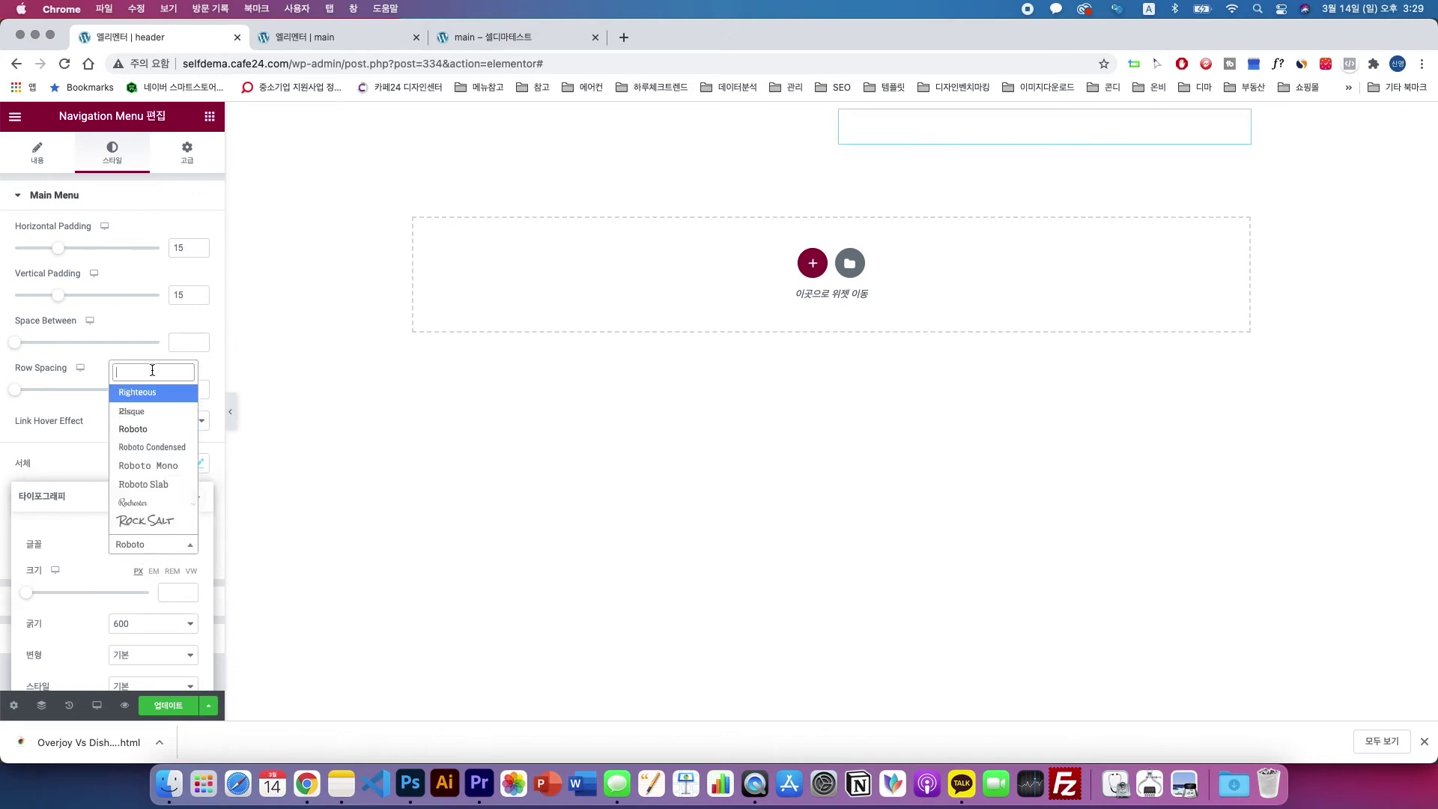
type("mon")
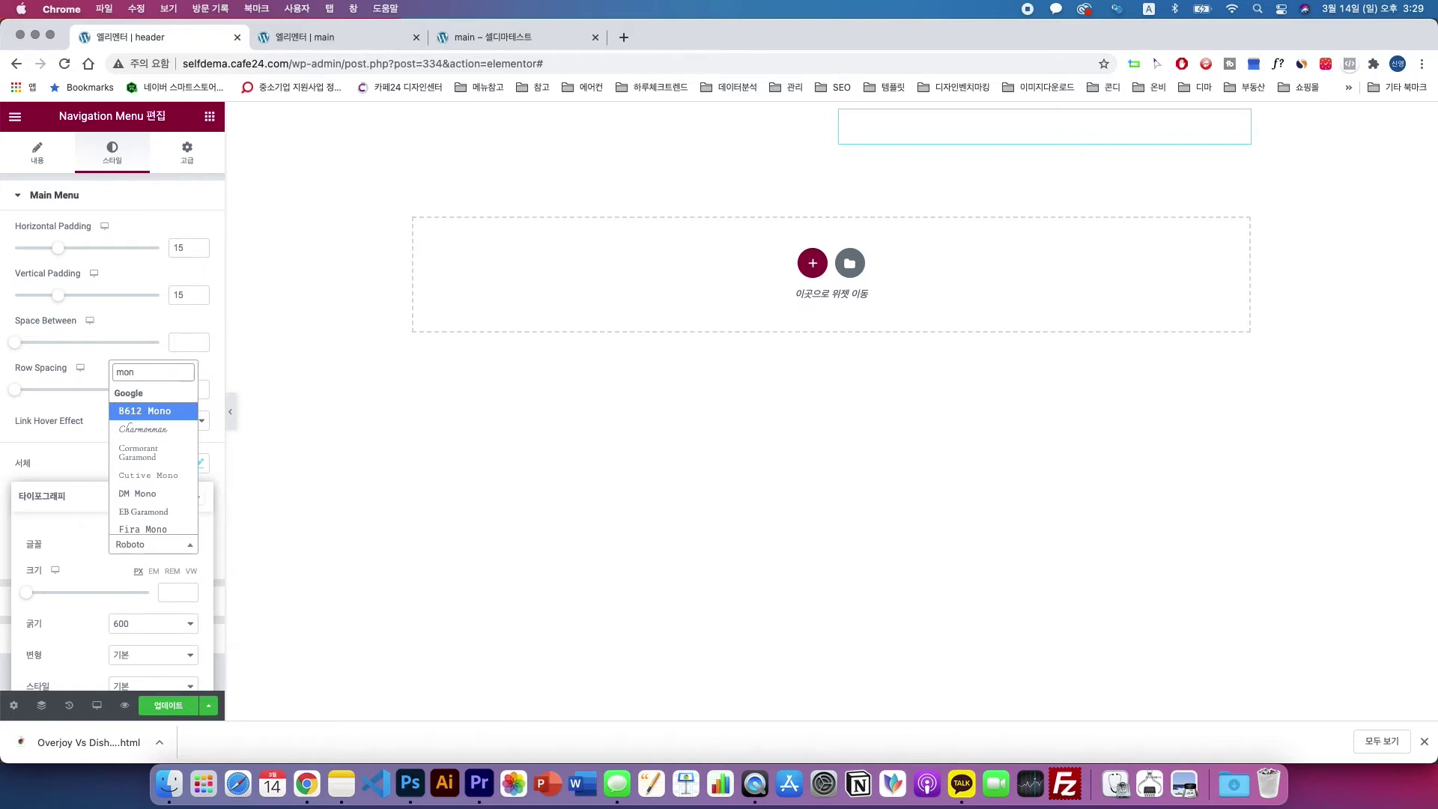
type("t")
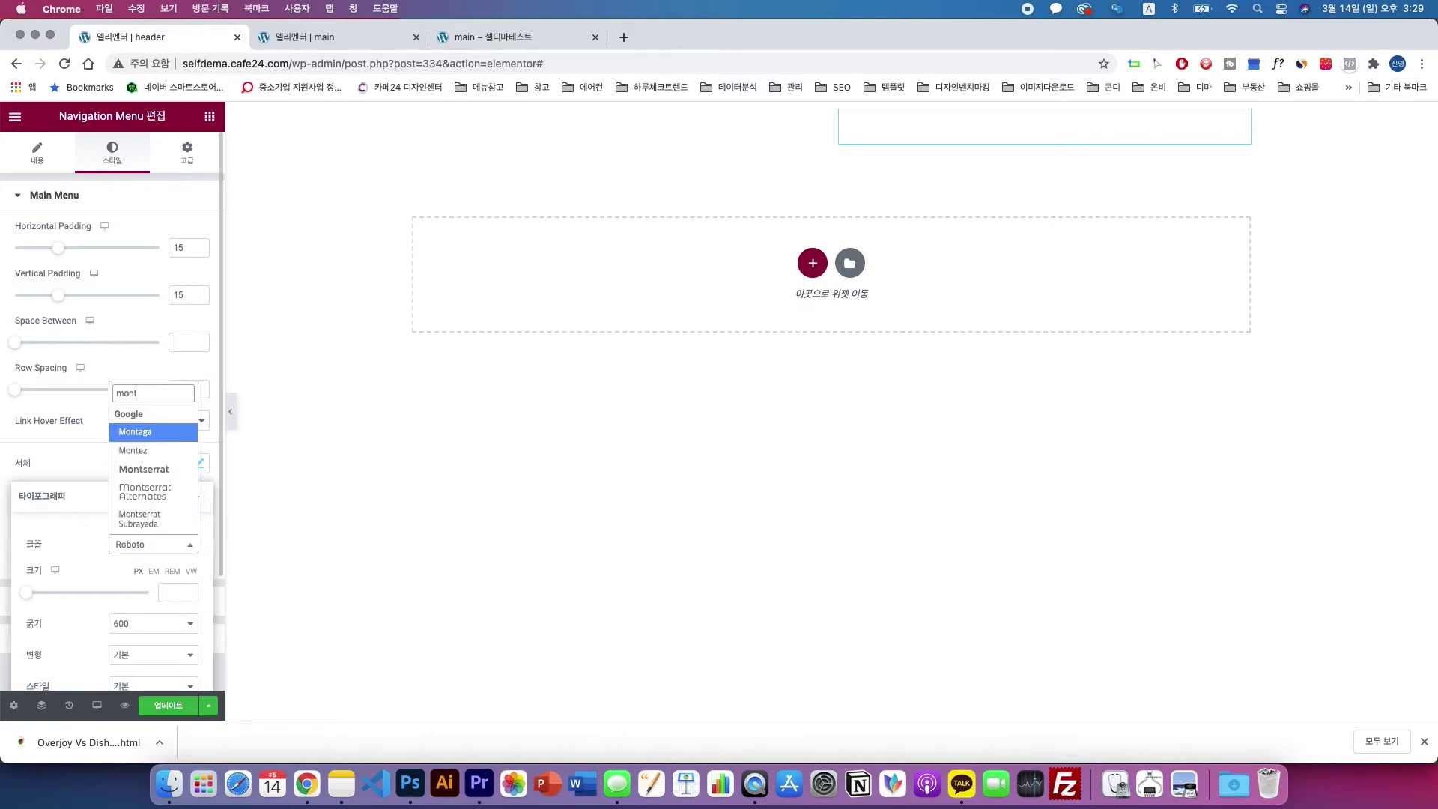
key("Down")
key("Down")
key("Return")
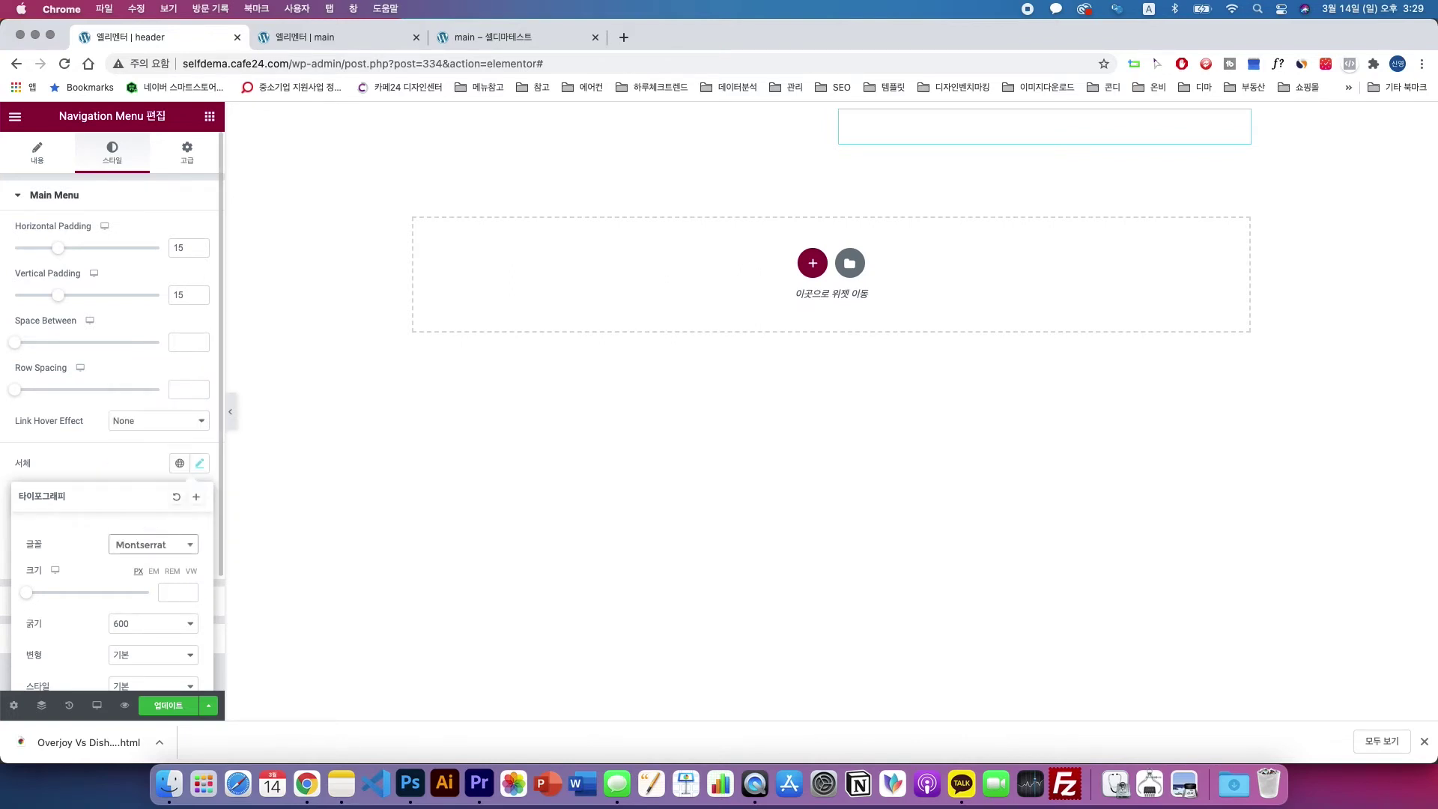
- Set the menu typography to weight 500 and size 16 px, and update the header template to check it in the preview
left_click(153, 623)
left_click(157, 609)
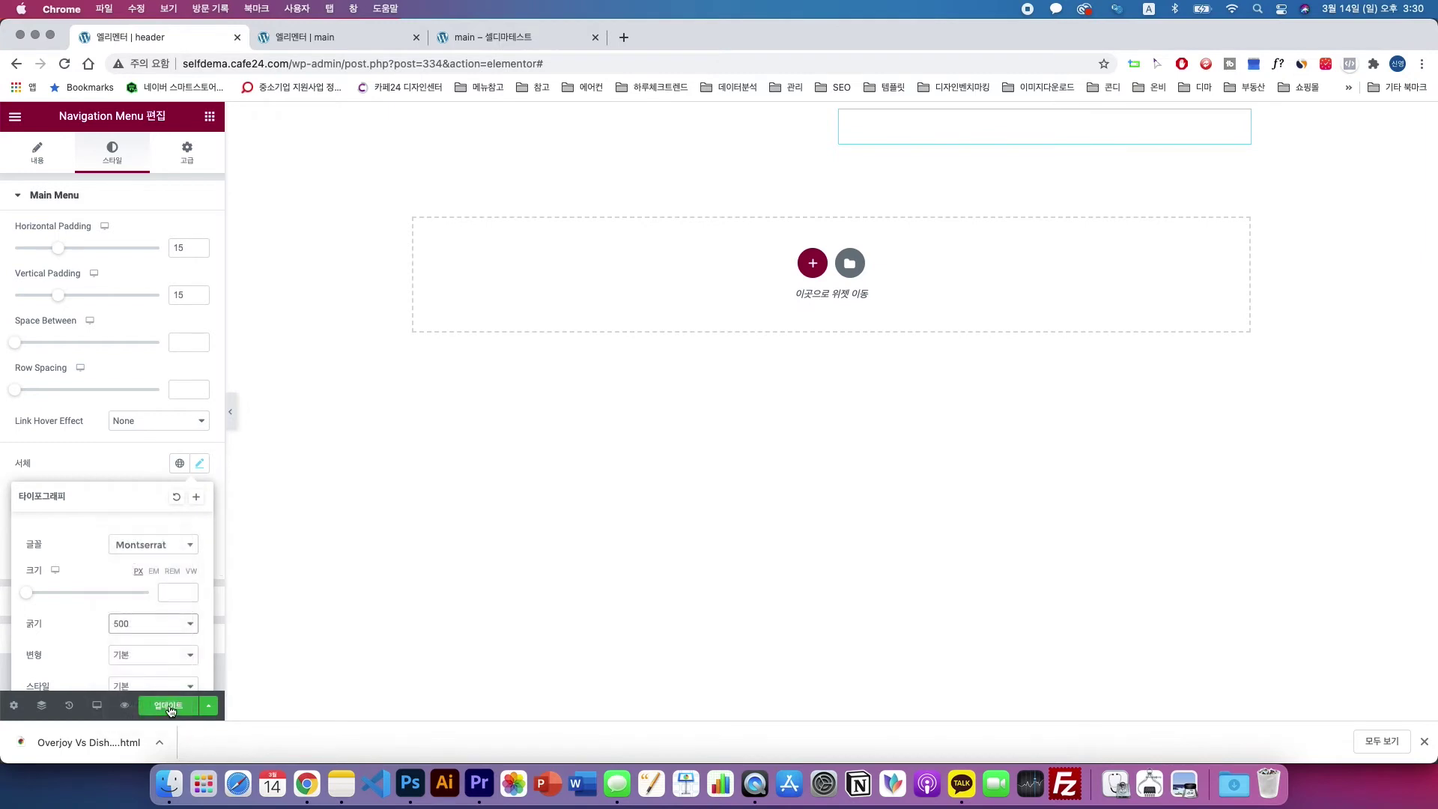
left_click(180, 592)
type("1")
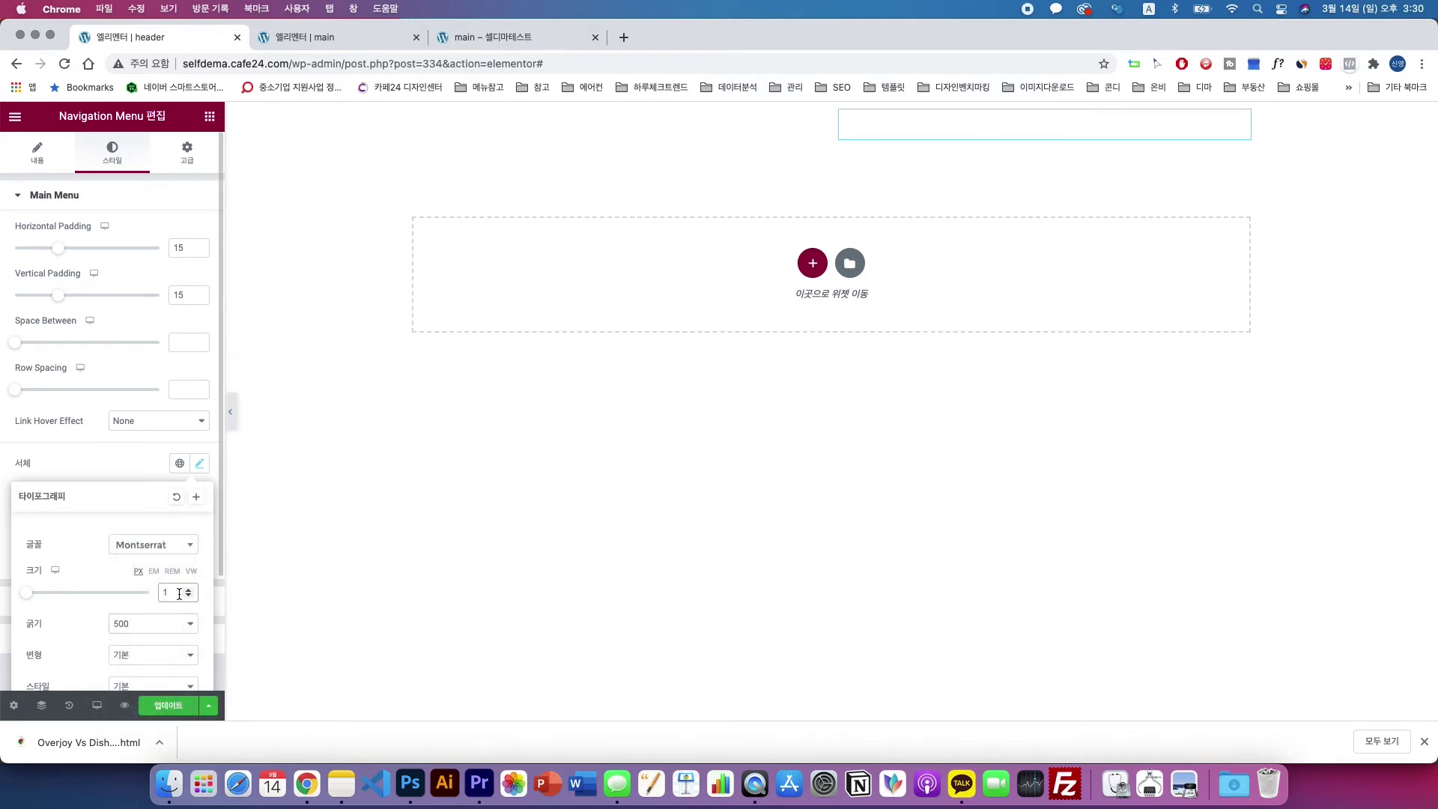
type("6")
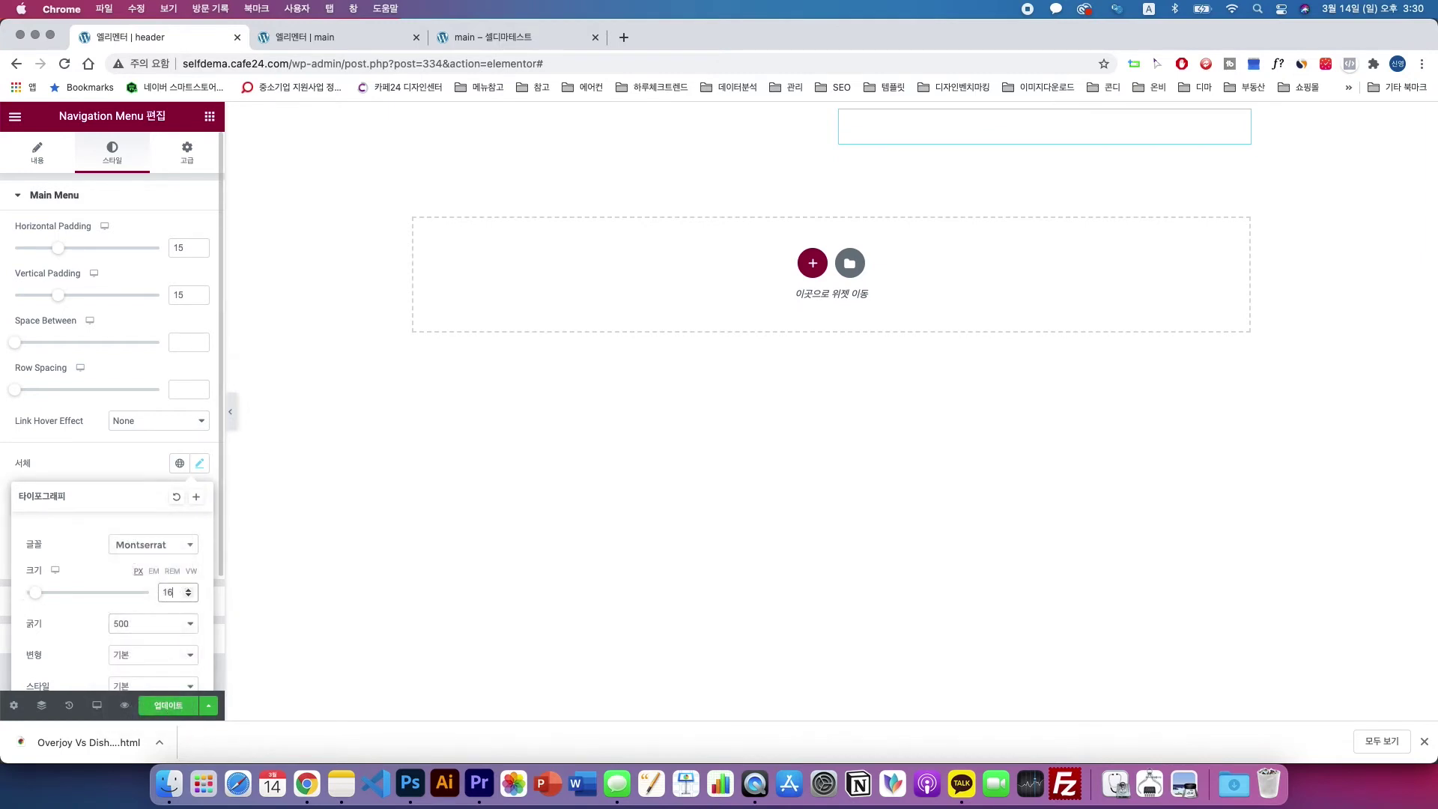
left_click(167, 706)
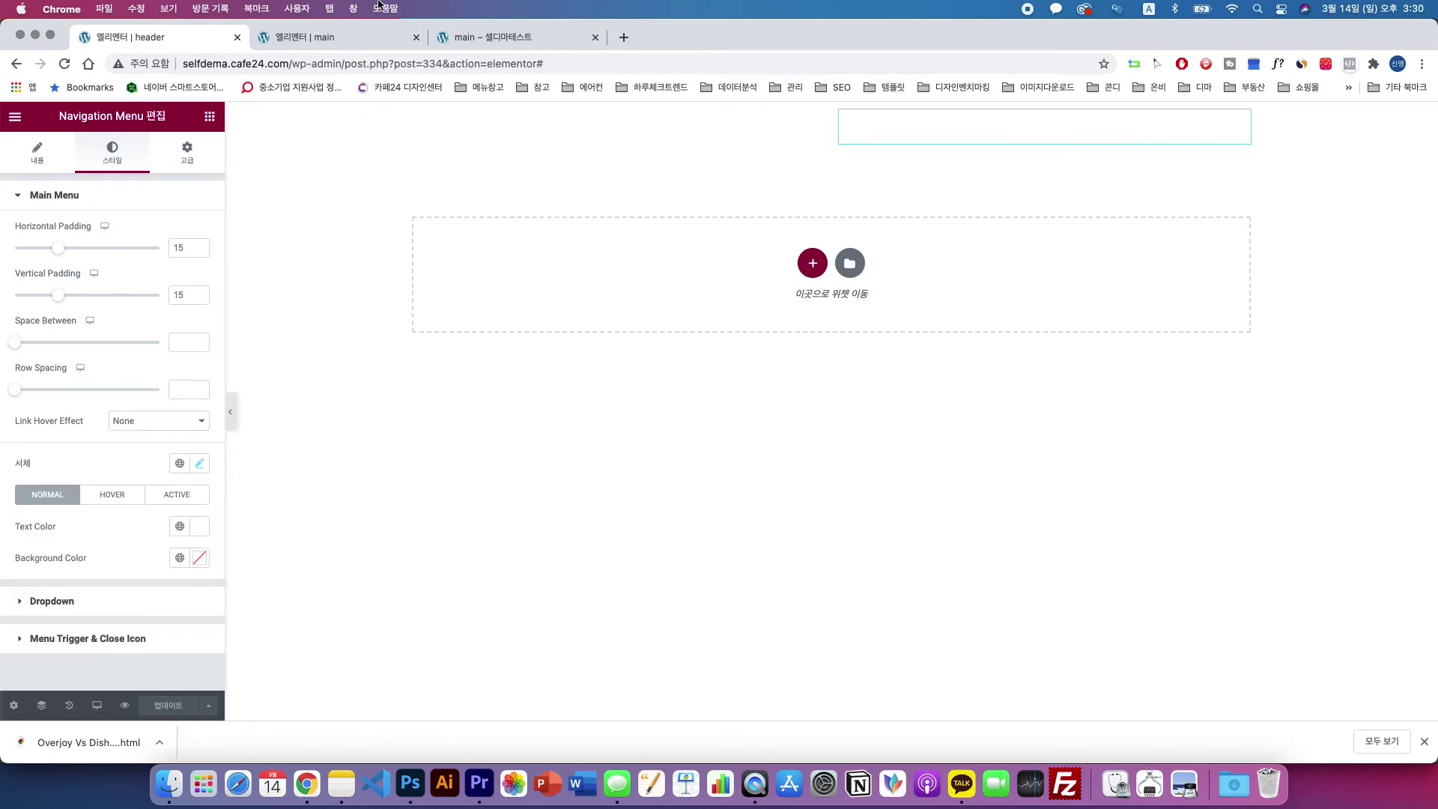
left_click(464, 37)
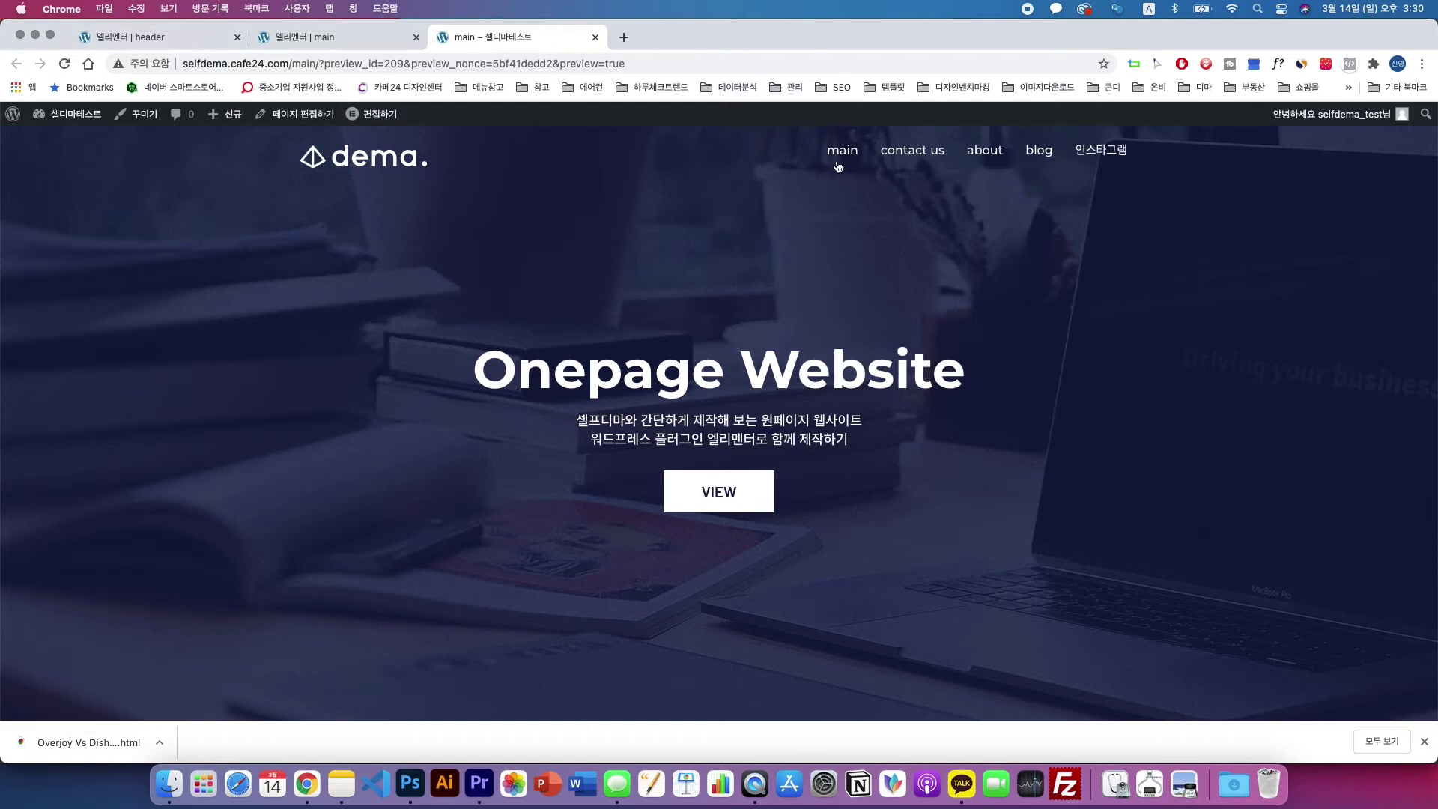
- Set the Navigation Menu's hover text color to bright yellow in the header template
left_click(190, 39)
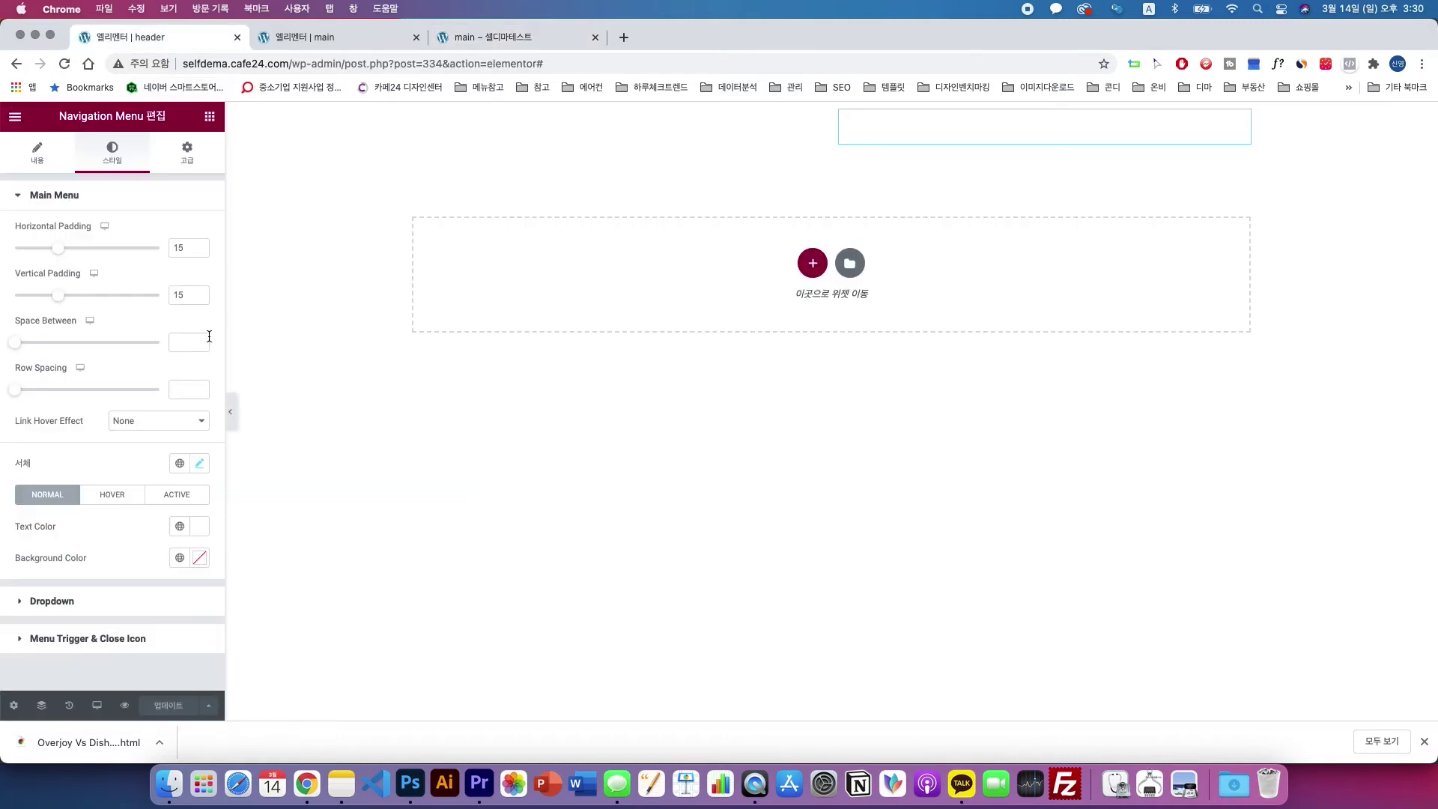
left_click(112, 496)
left_click(177, 496)
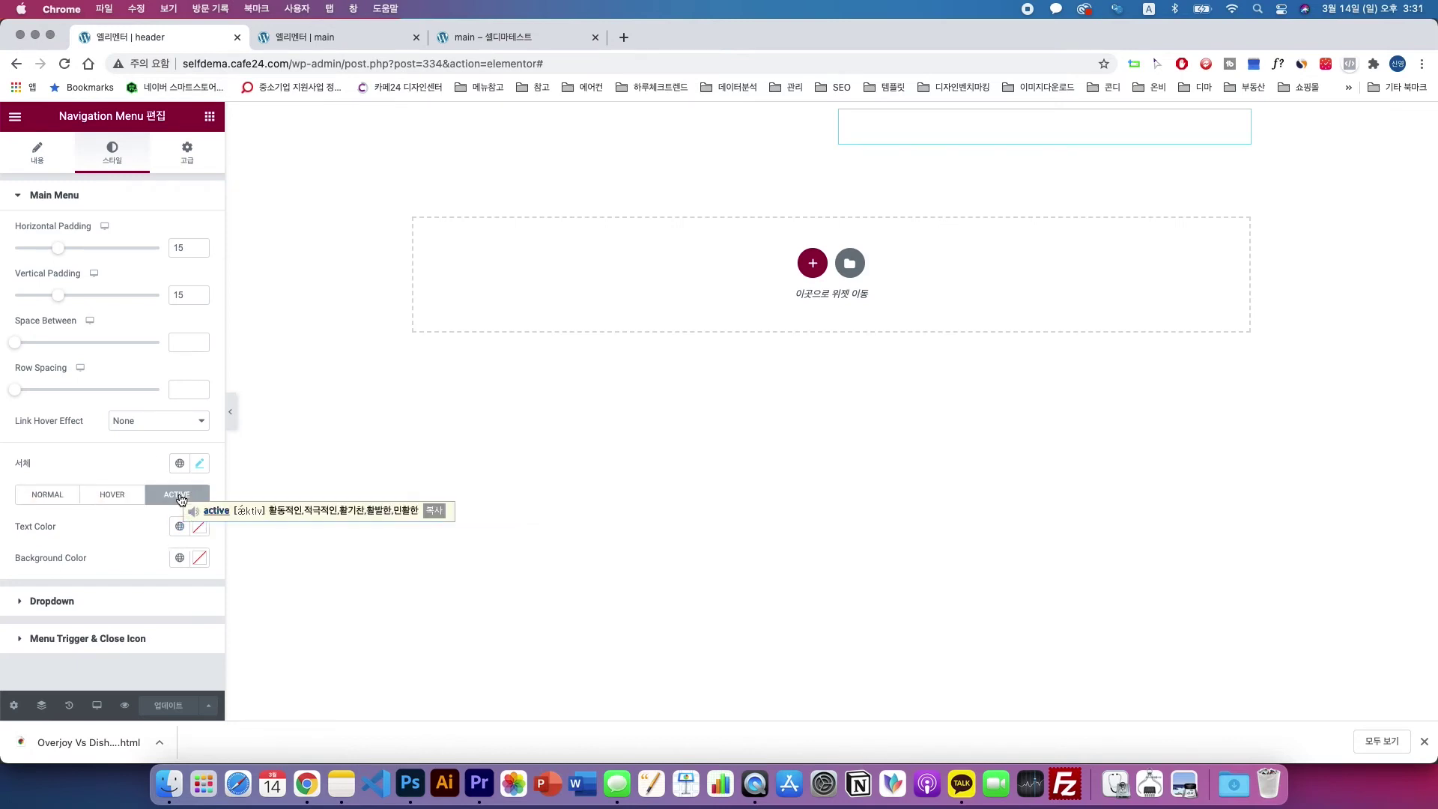
left_click(140, 498)
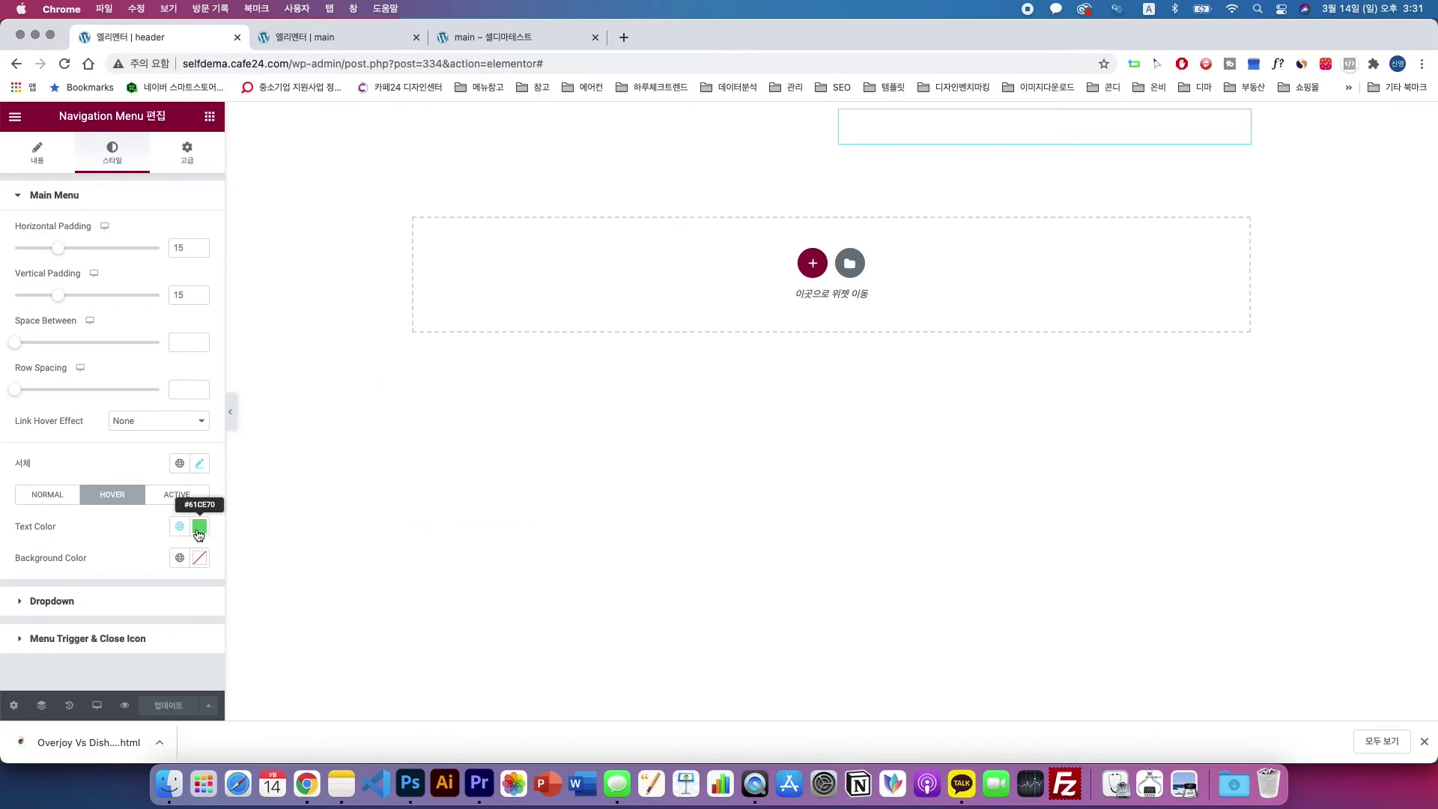
left_click(199, 526)
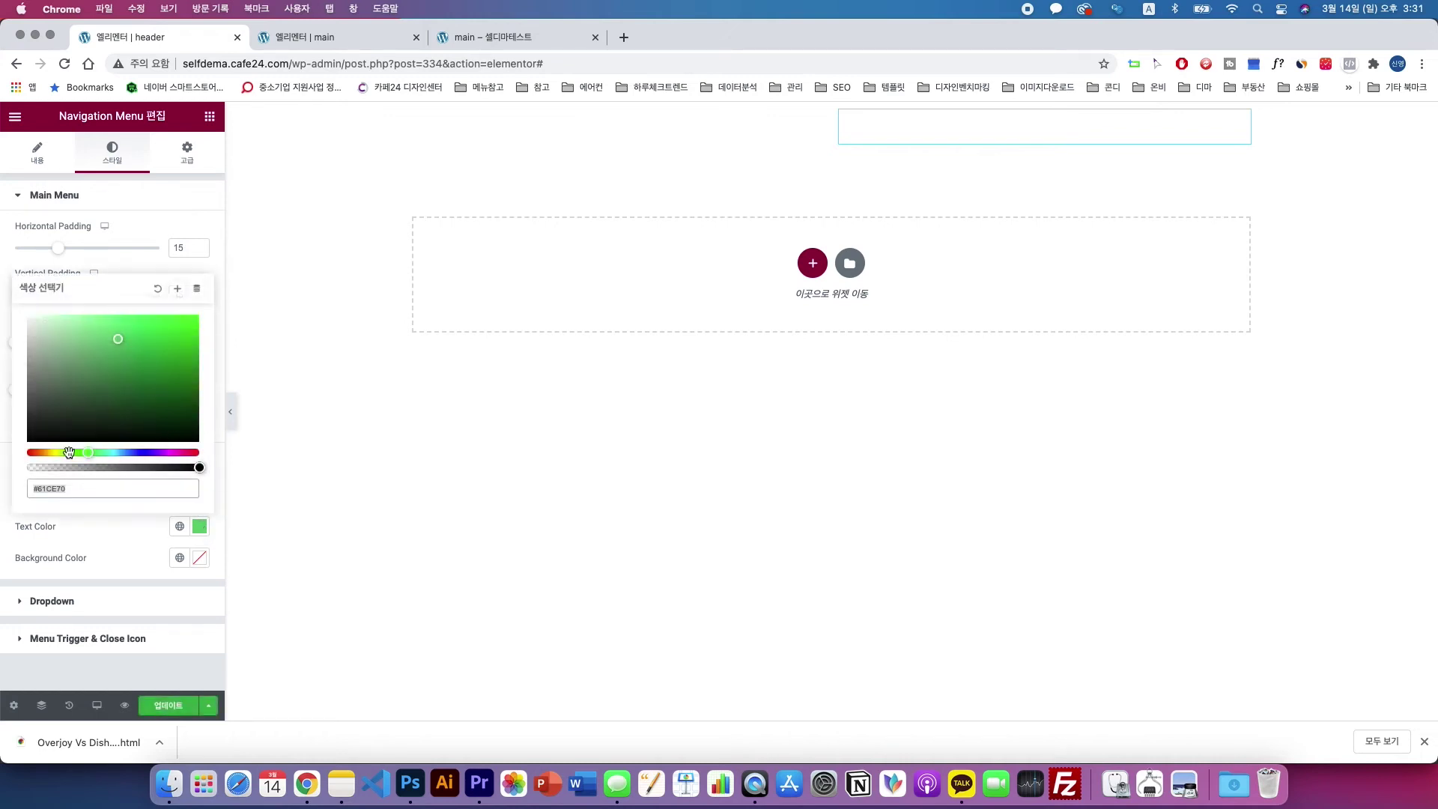
left_click_drag(68, 453, 57, 453)
left_click(193, 315)
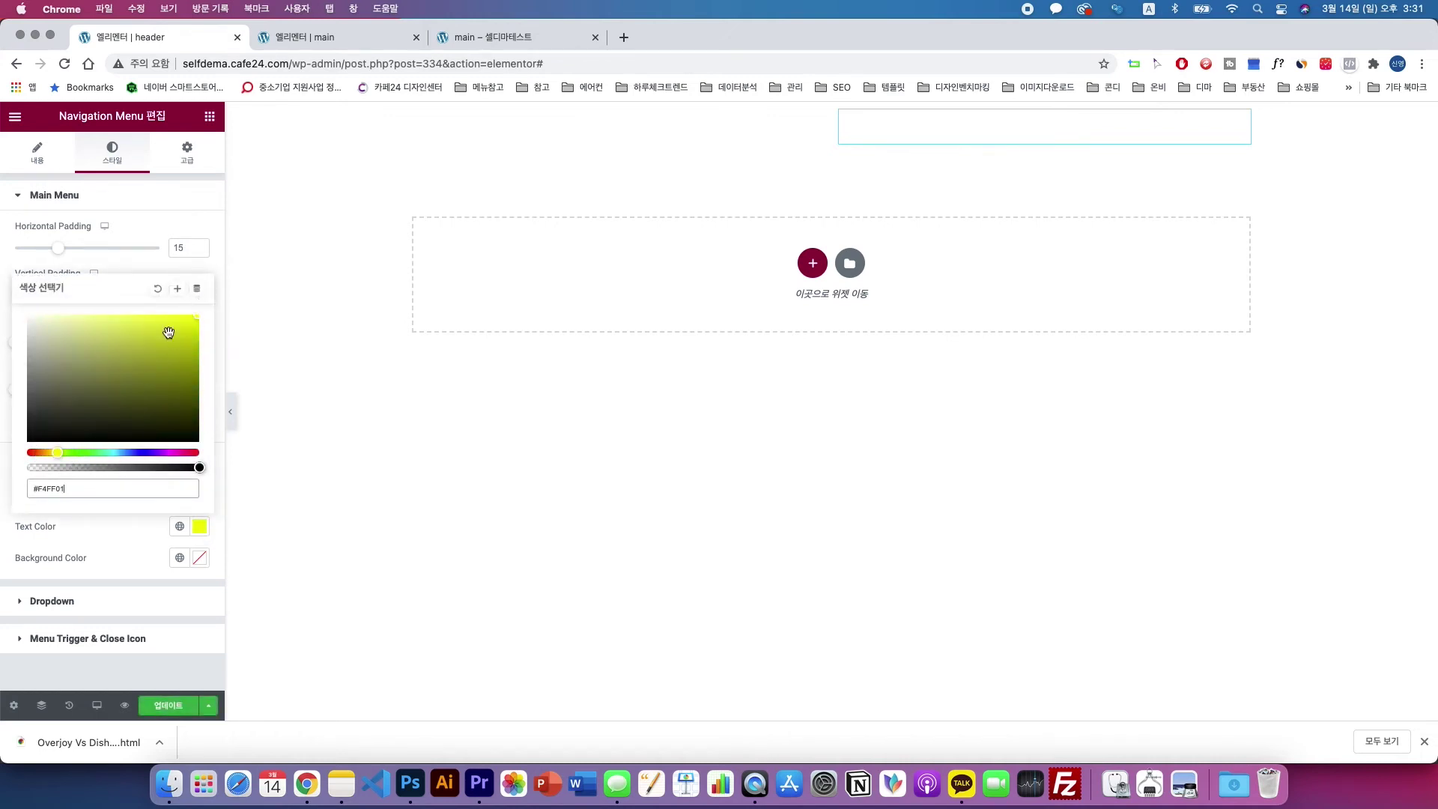
left_click(57, 451)
left_click(198, 526)
- Set the Navigation Menu's active text color to cyan (#00FFFF)
left_click(179, 495)
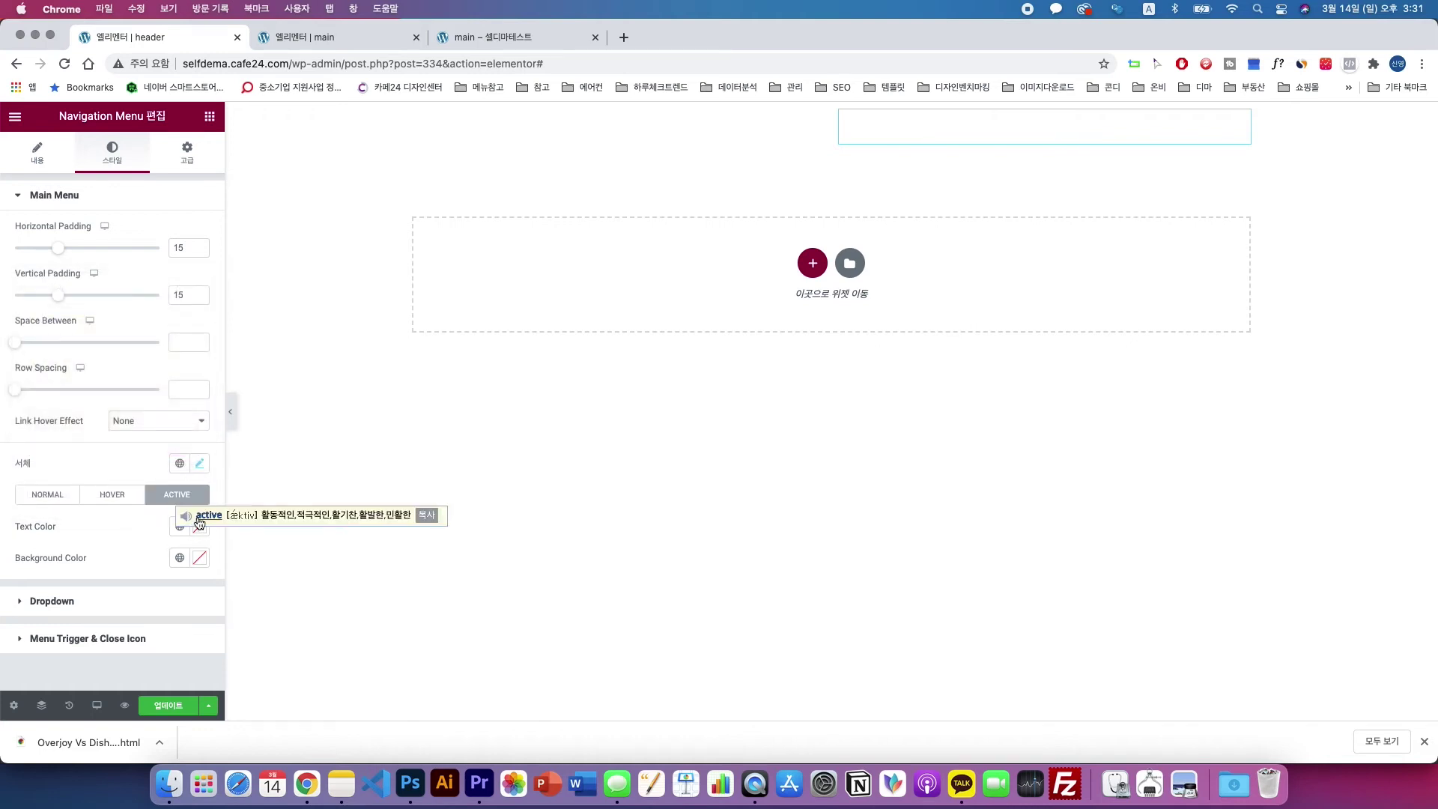
left_click(197, 529)
left_click(197, 313)
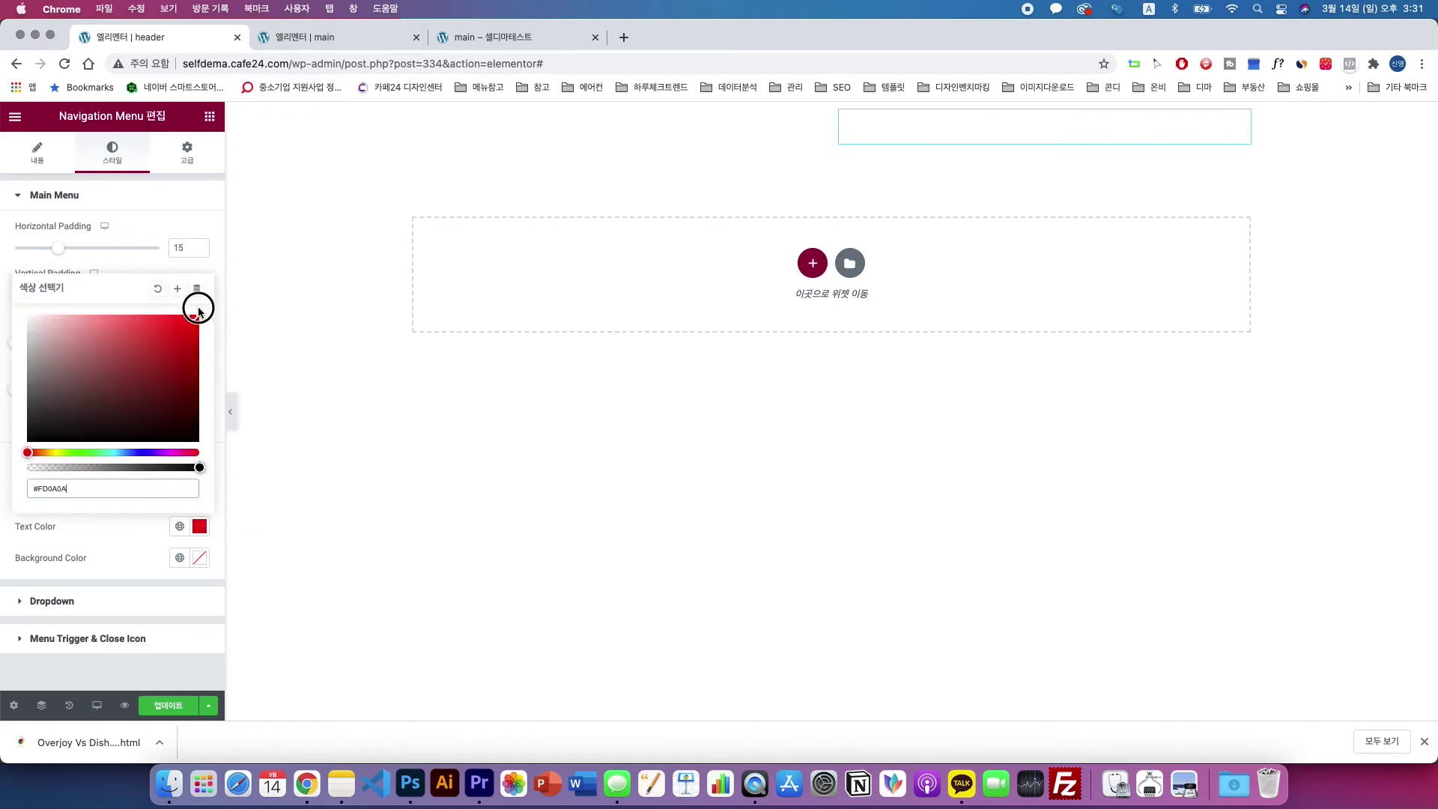
left_click(52, 451)
left_click_drag(95, 455, 114, 455)
left_click(199, 527)
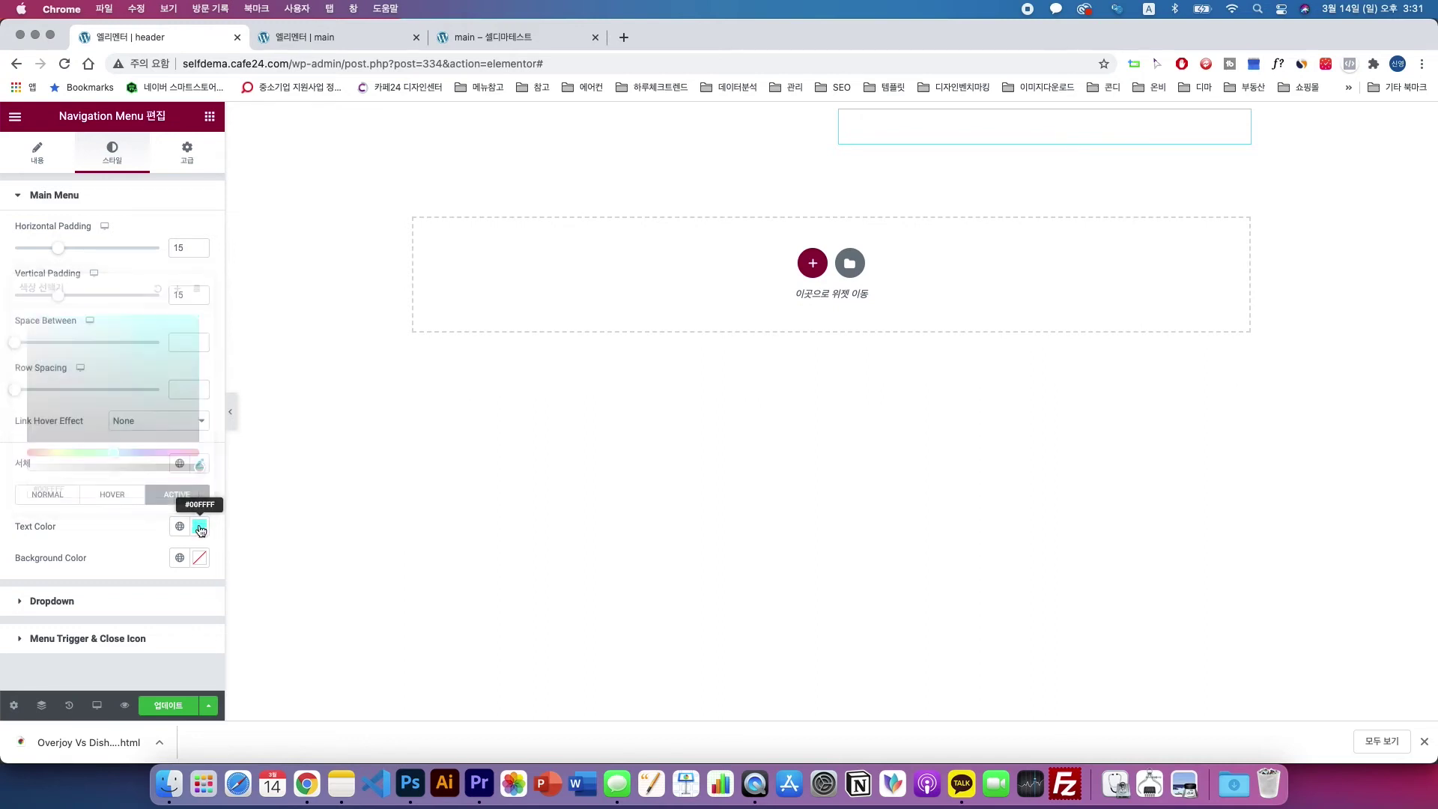
- Update the header template and reload the main page preview to check the menu's hover and active colors
left_click(178, 705)
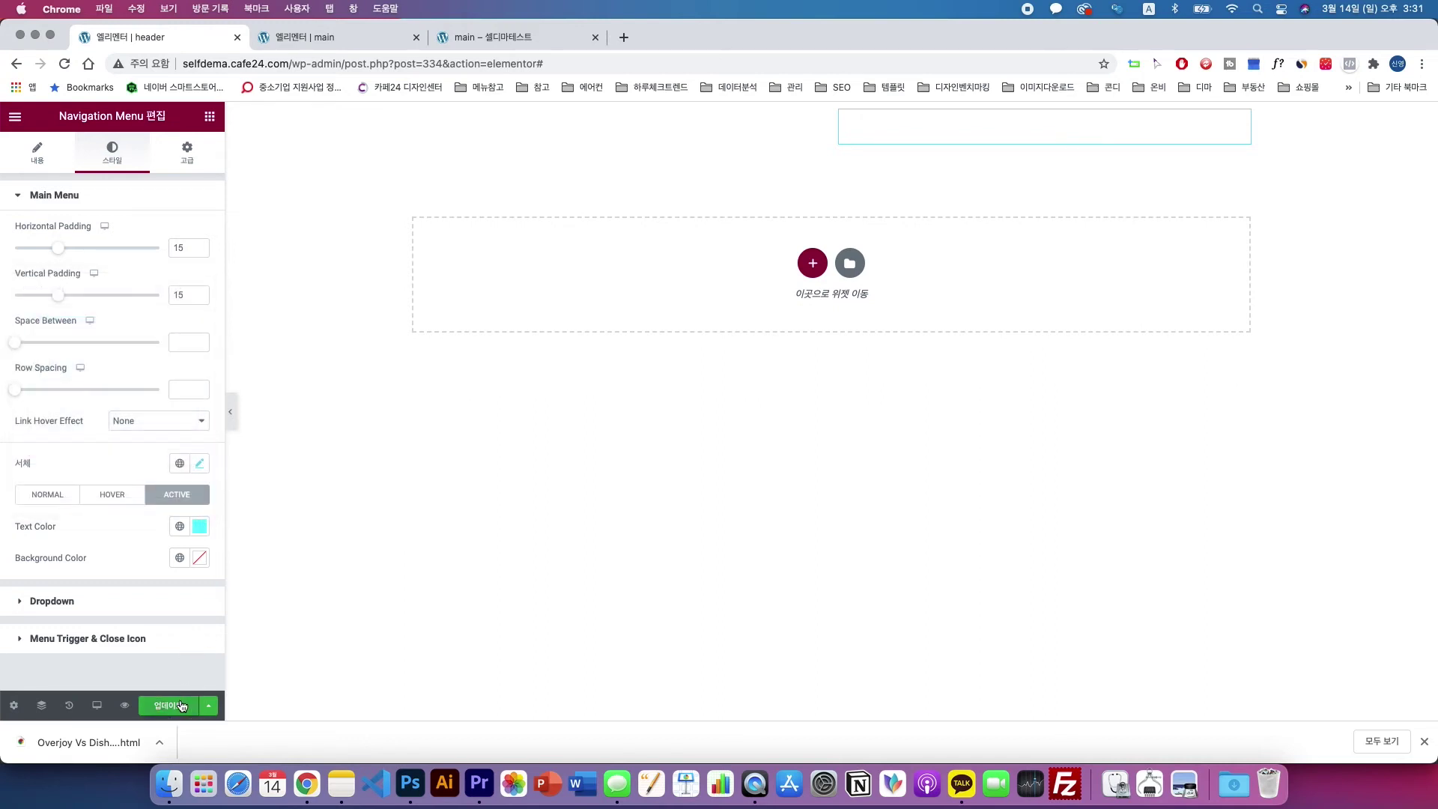
left_click(505, 38)
left_click(64, 63)
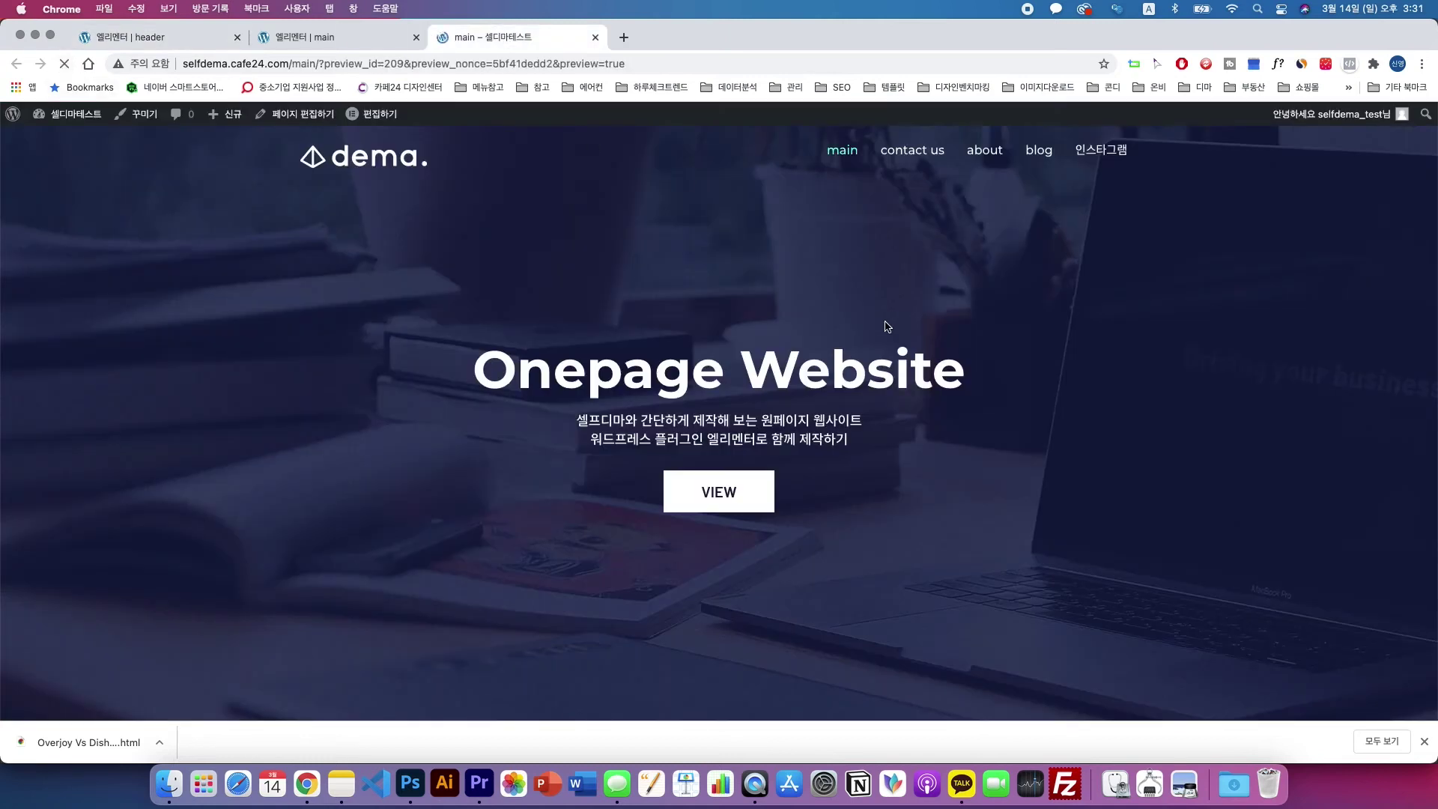
mouse_move(922, 158)
left_click(160, 42)
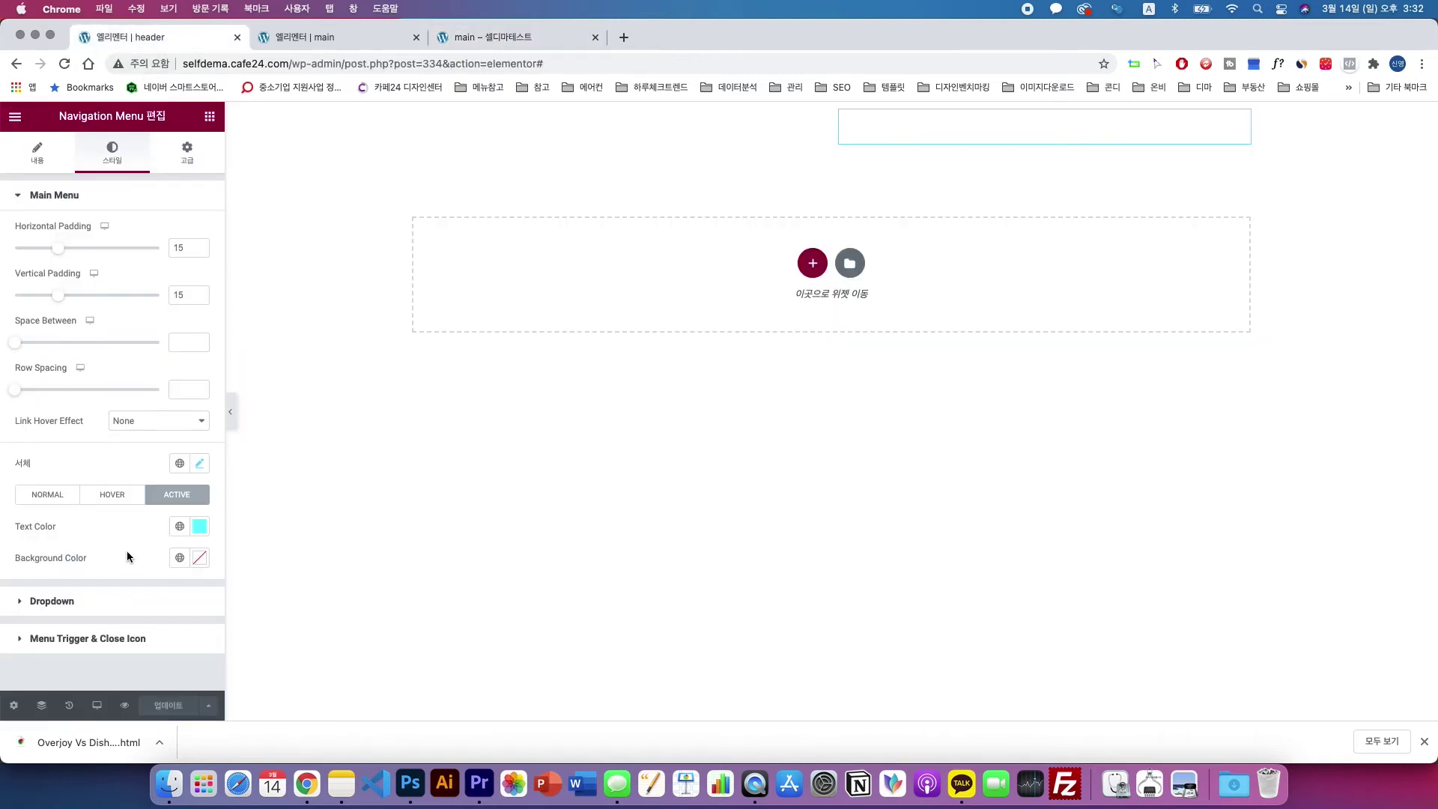
left_click(527, 34)
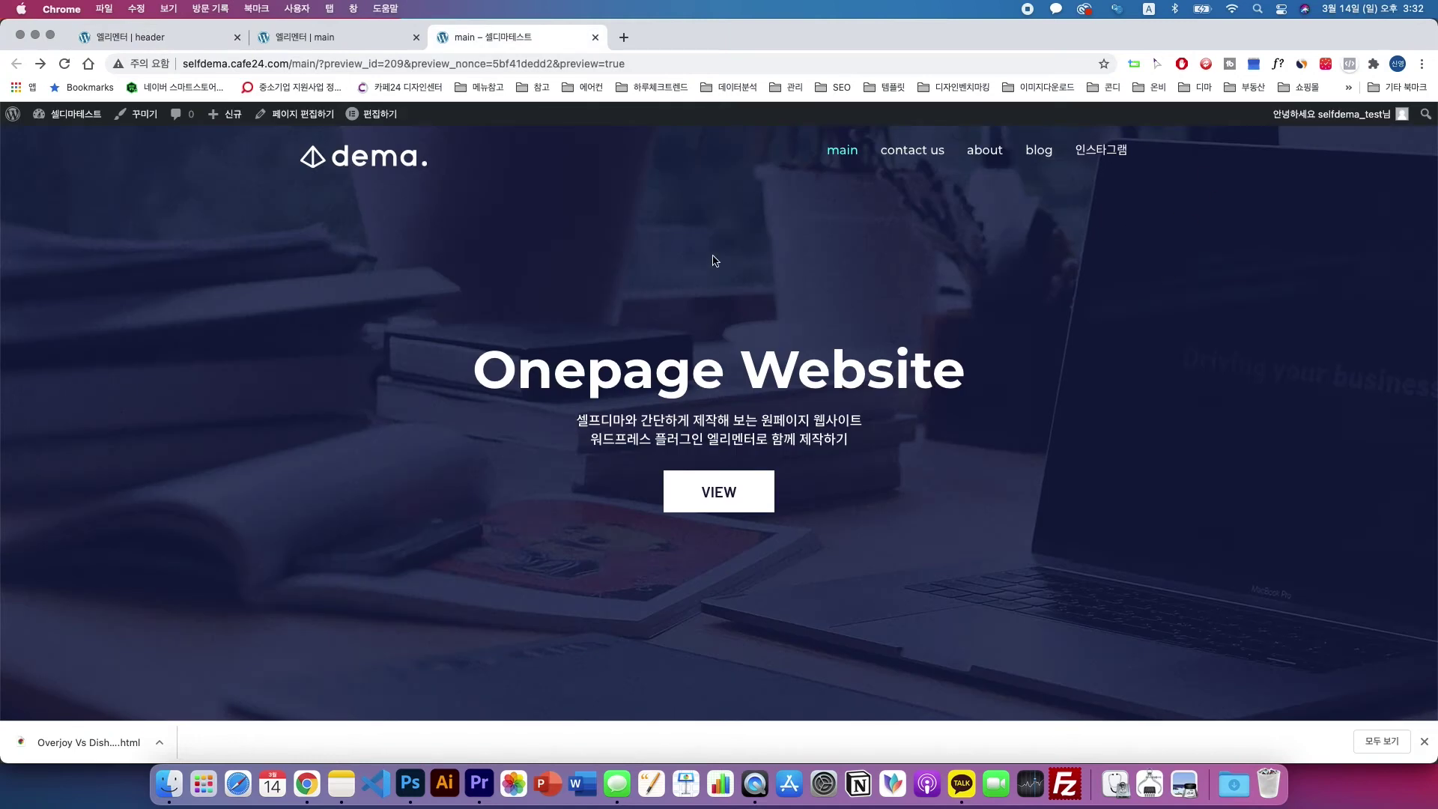
scroll(846, 396, "down", 1)
mouse_move(847, 395)
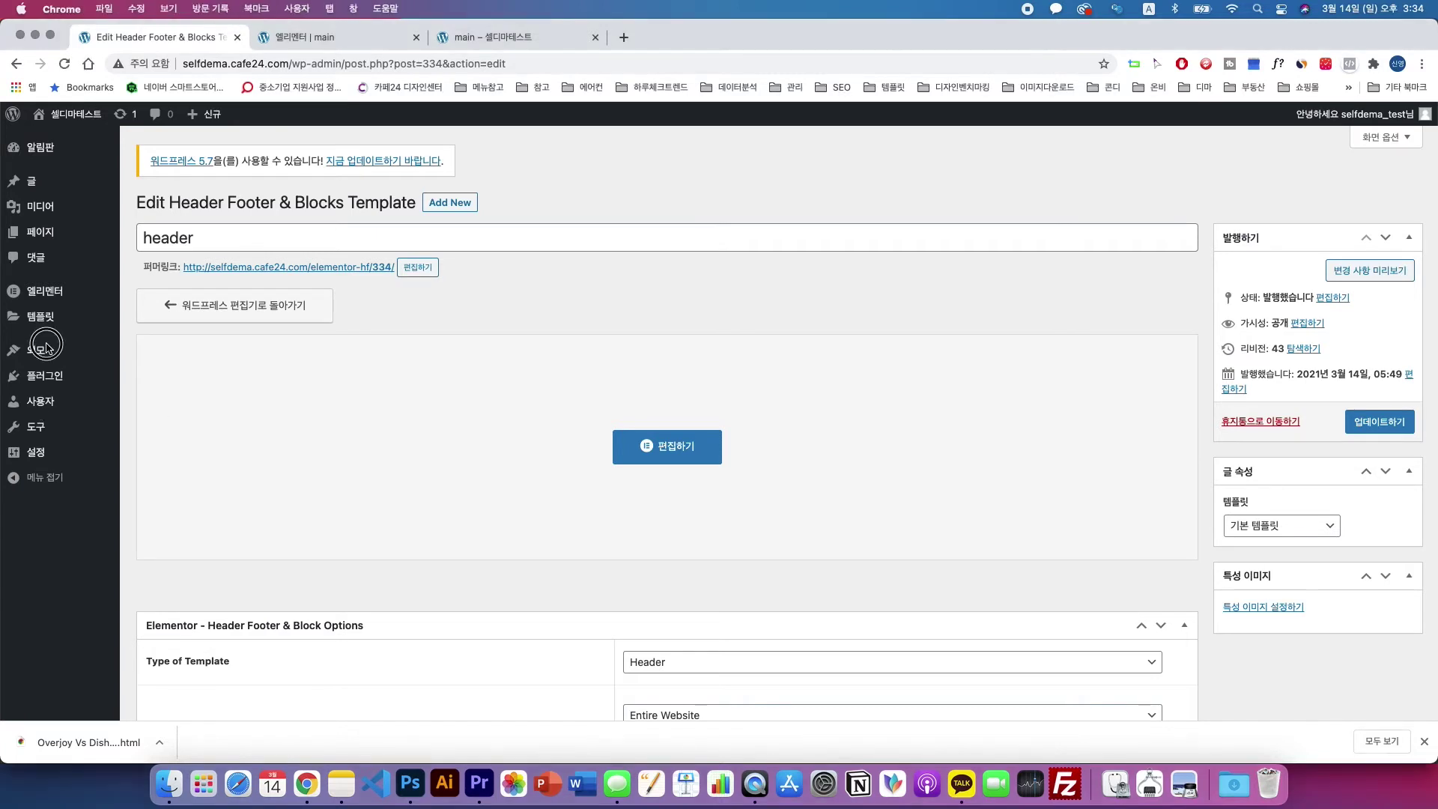
- Add a new Header Footer & Blocks template titled "footer"
left_click(339, 464)
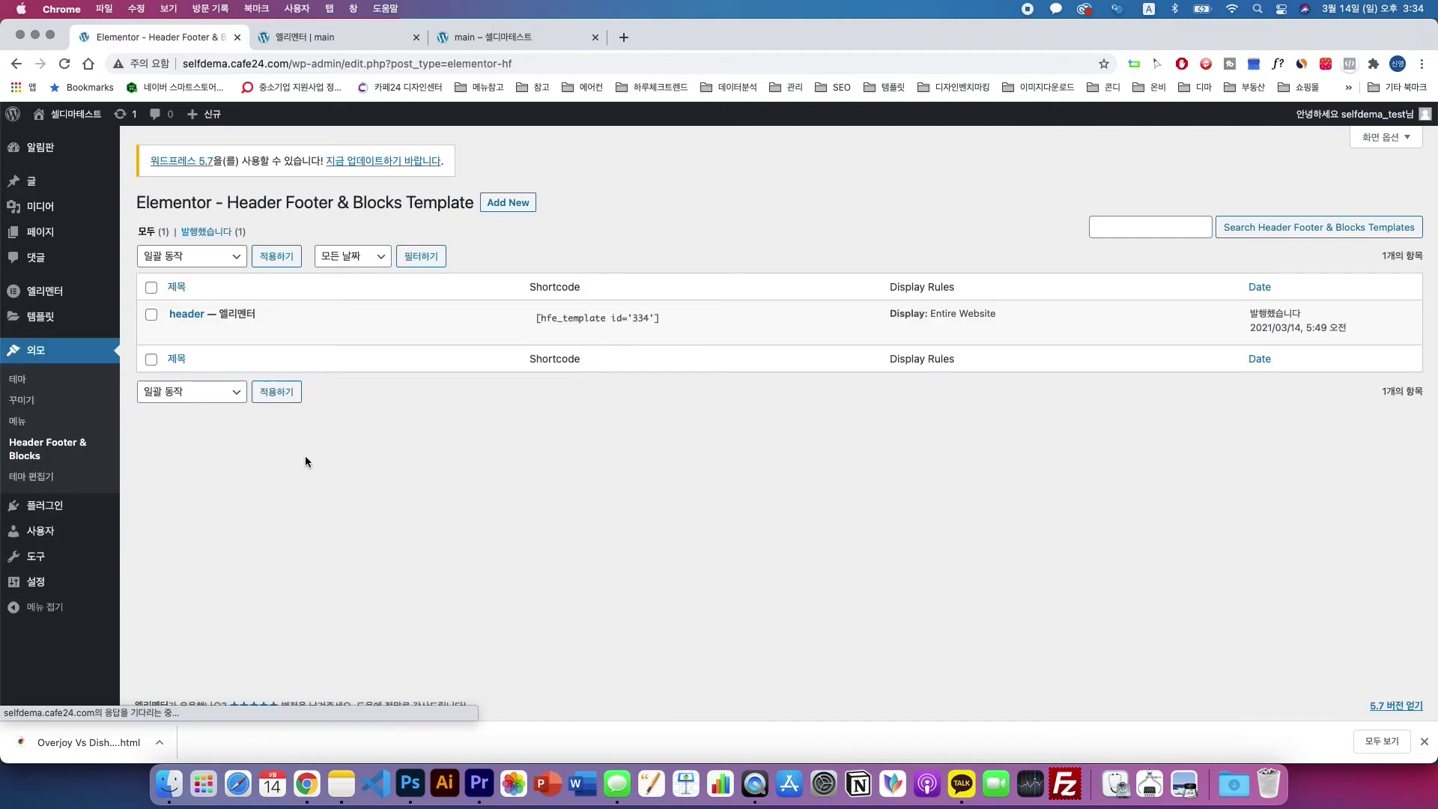
left_click(519, 200)
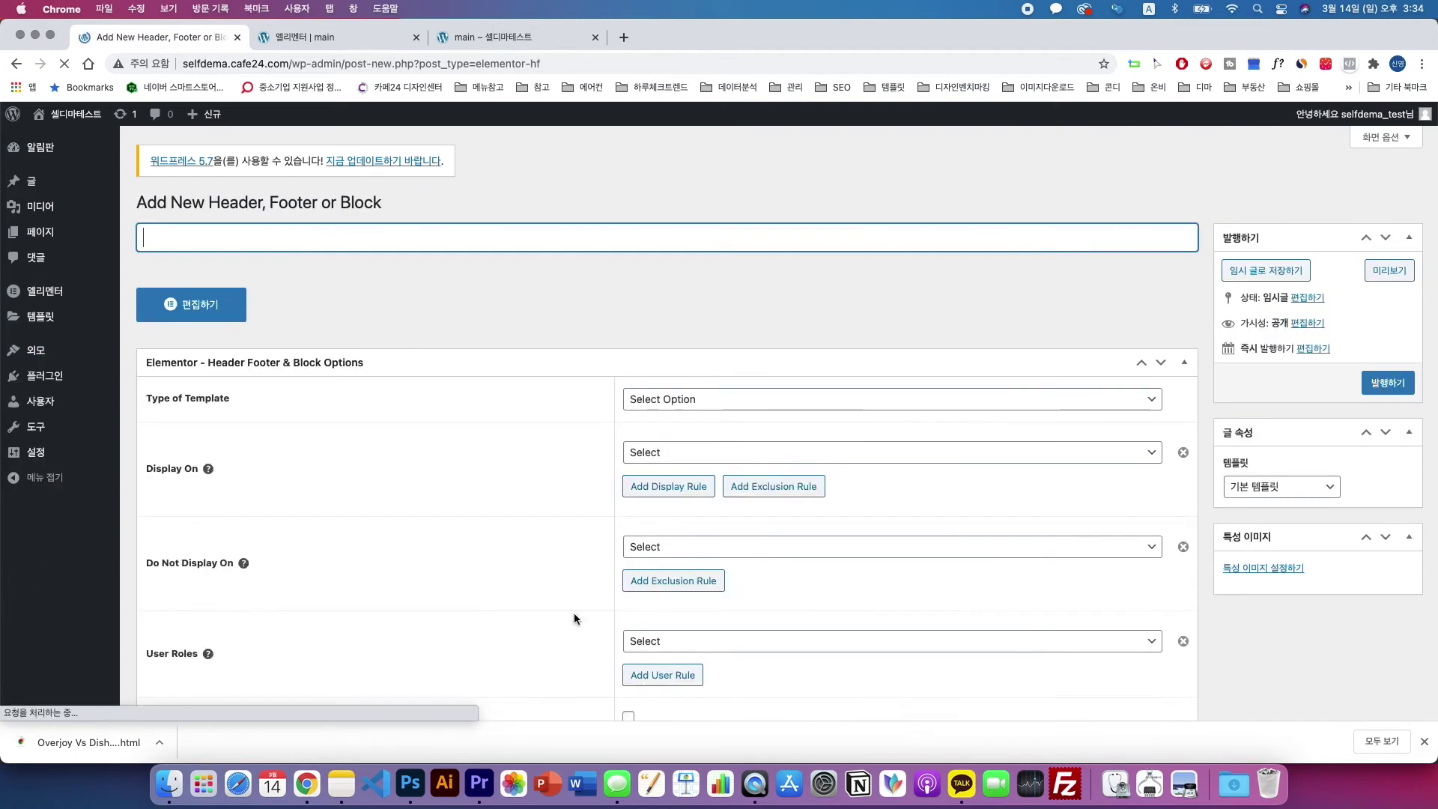
type("foo")
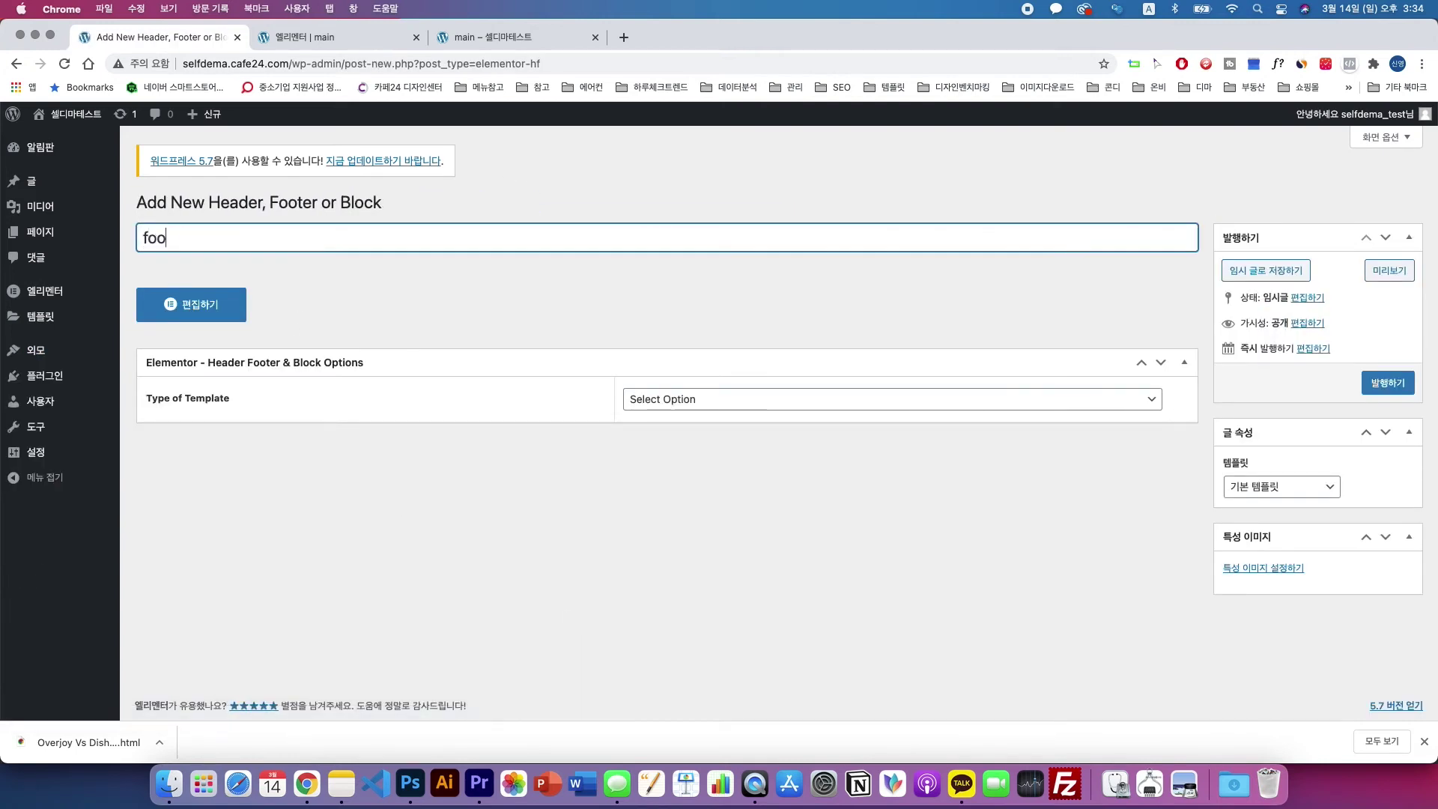
type("ter")
- Set the template type to Footer, display it on the Entire Website, and publish it
left_click(717, 404)
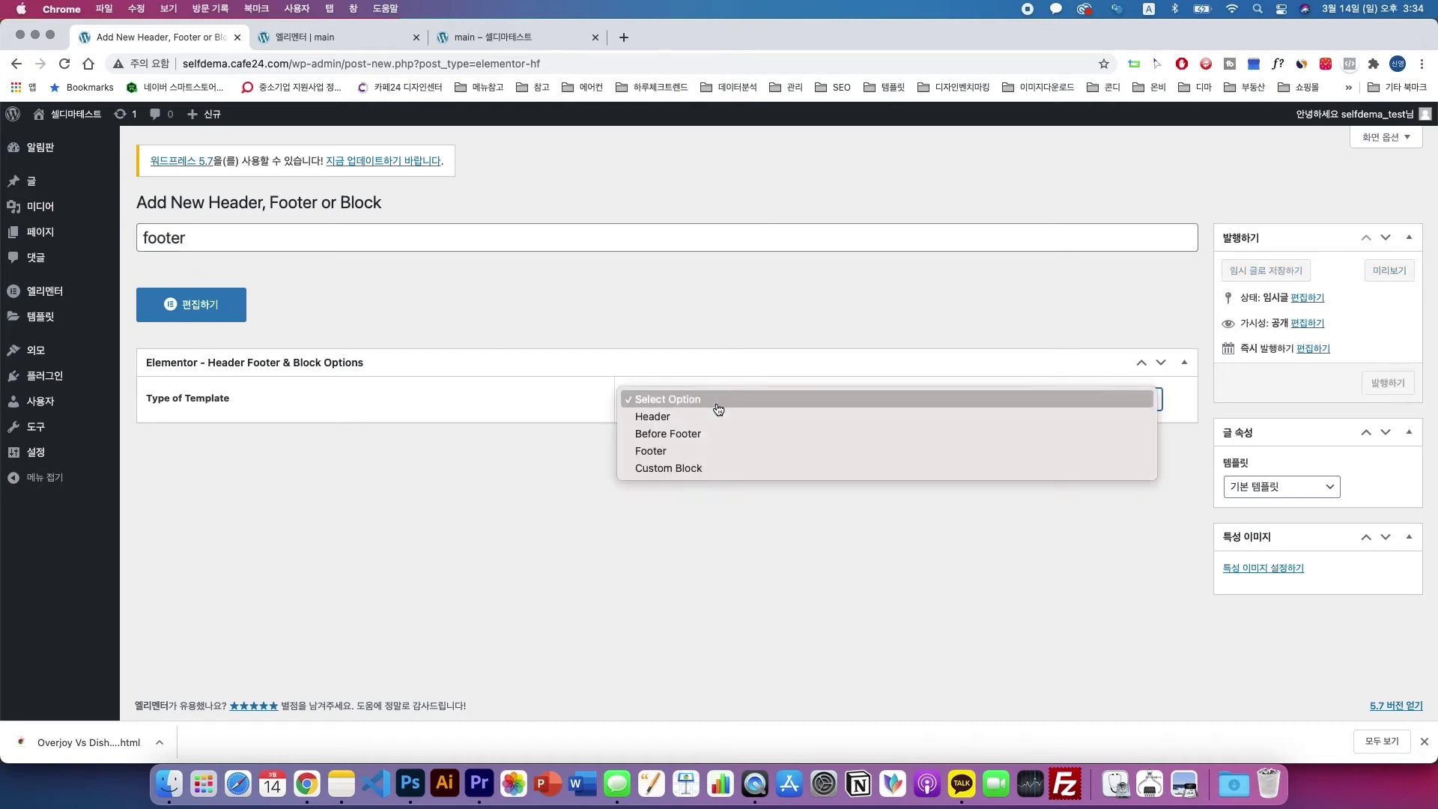
left_click(721, 455)
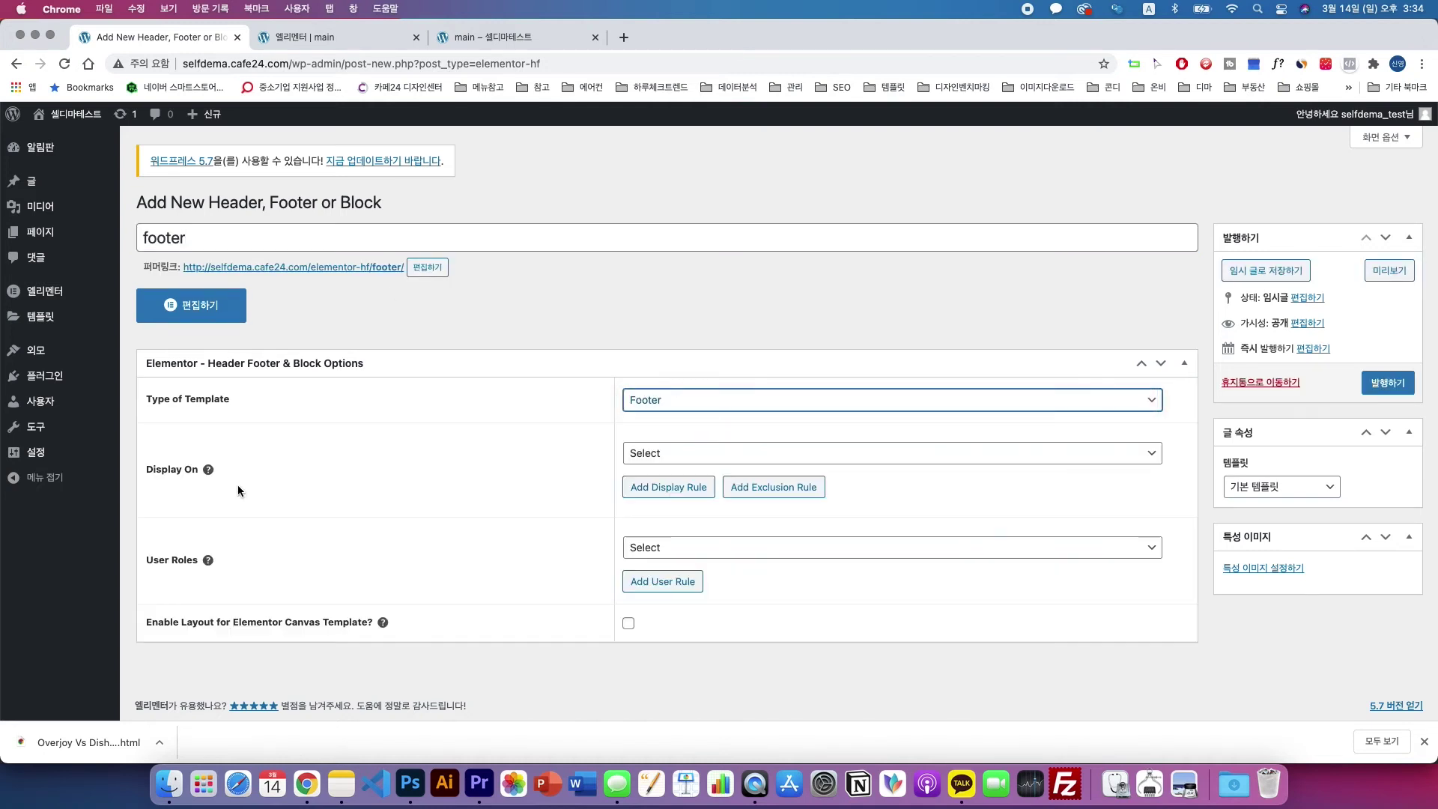
left_click(710, 449)
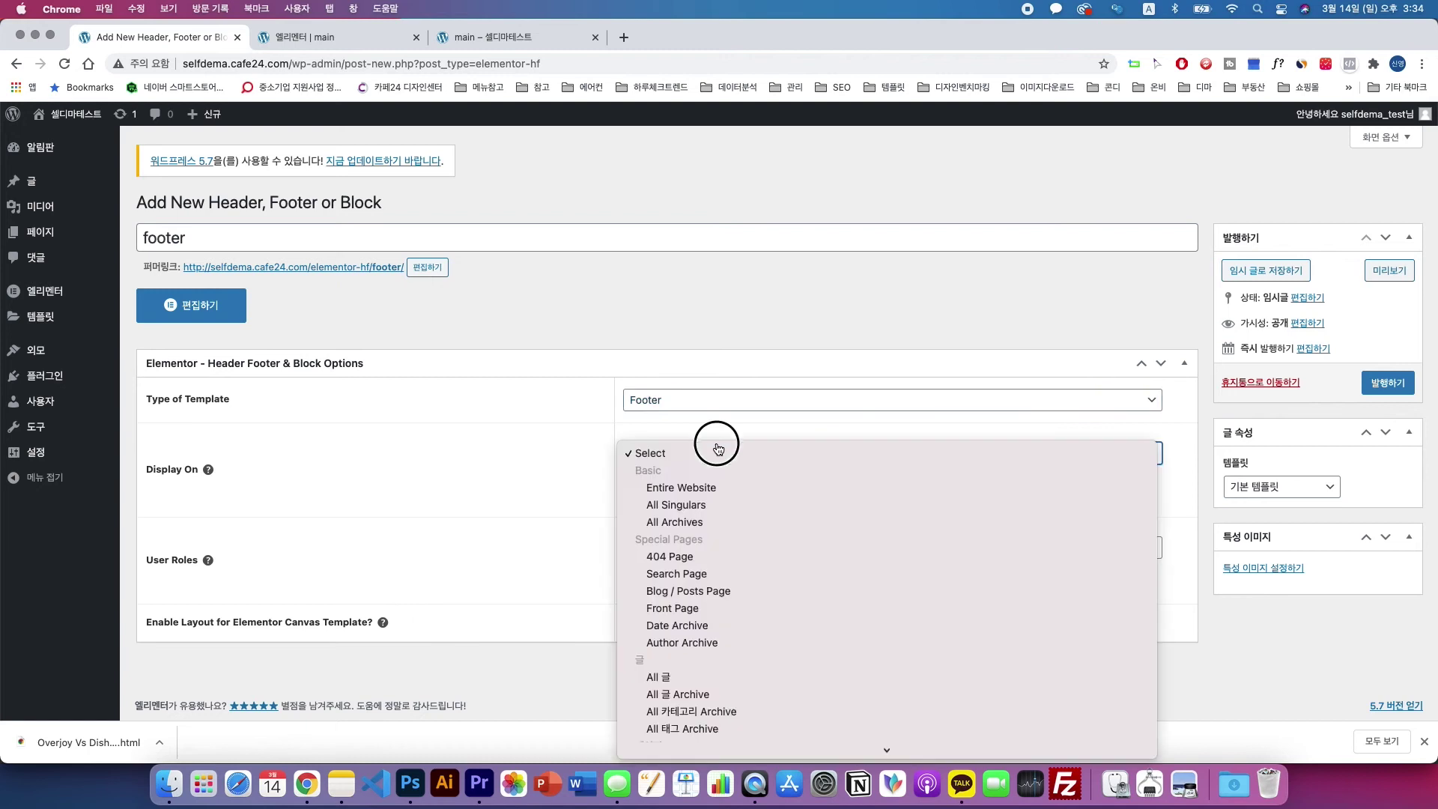
left_click(727, 489)
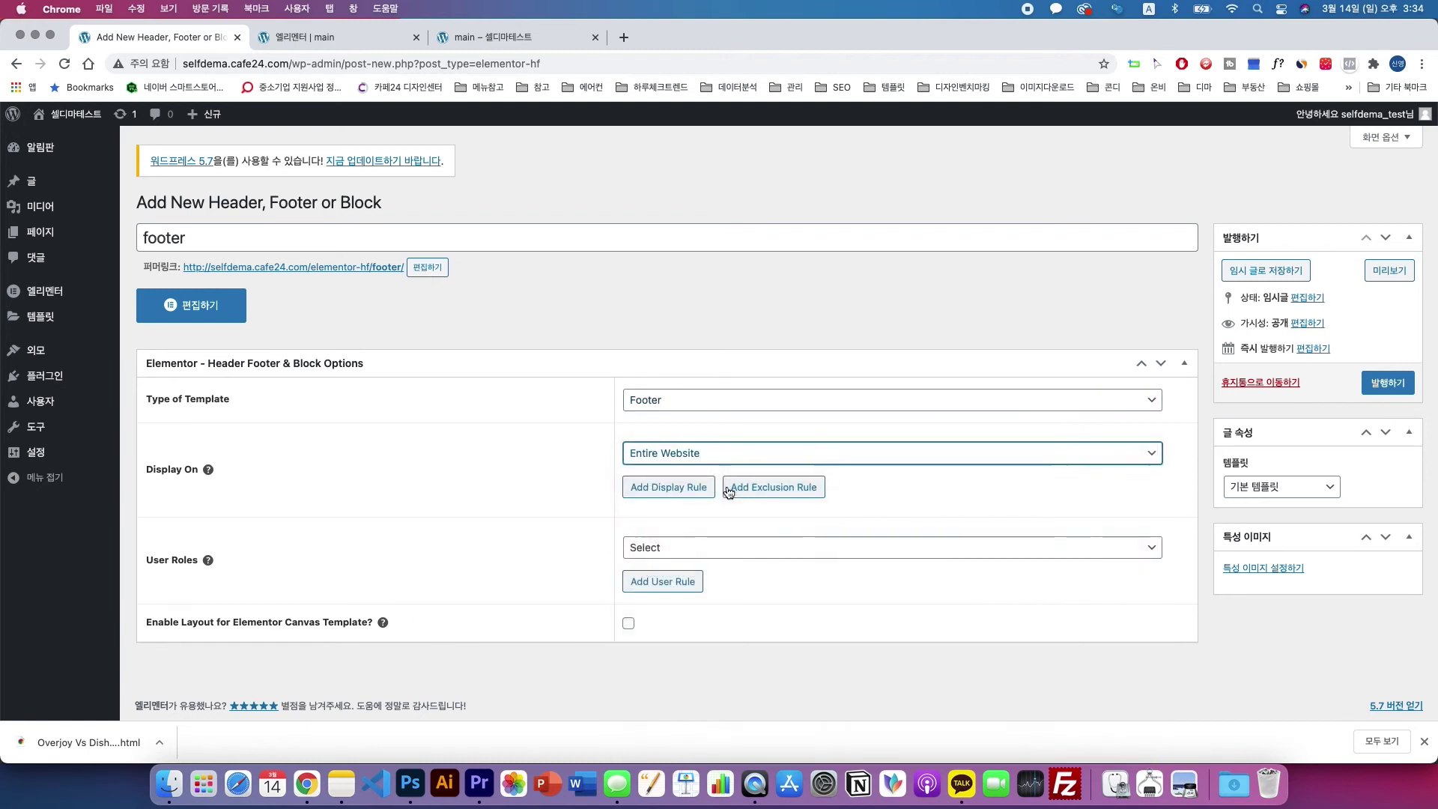
left_click(1374, 380)
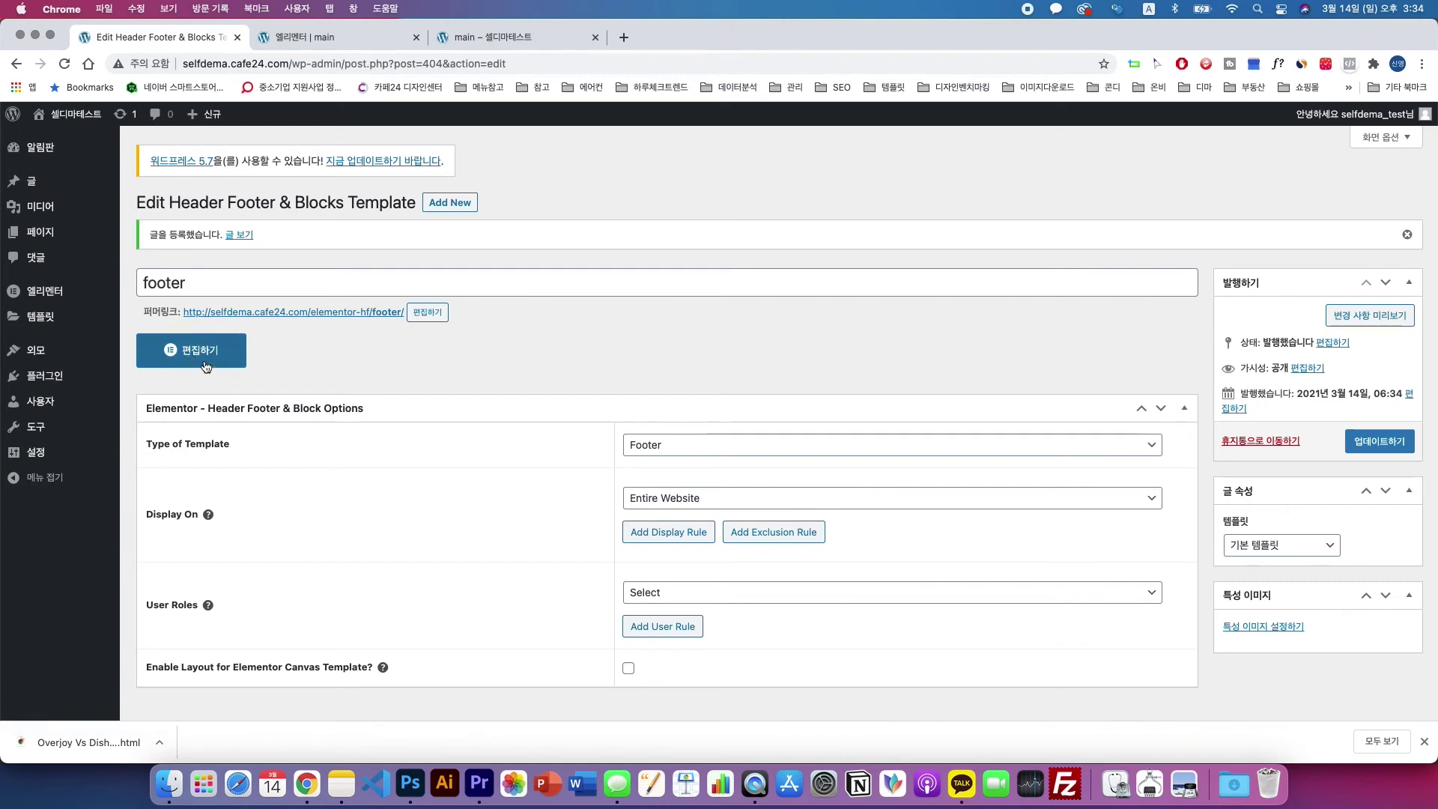
- Open the footer template in the Elementor editor and add a section with two equal columns
left_click(222, 353)
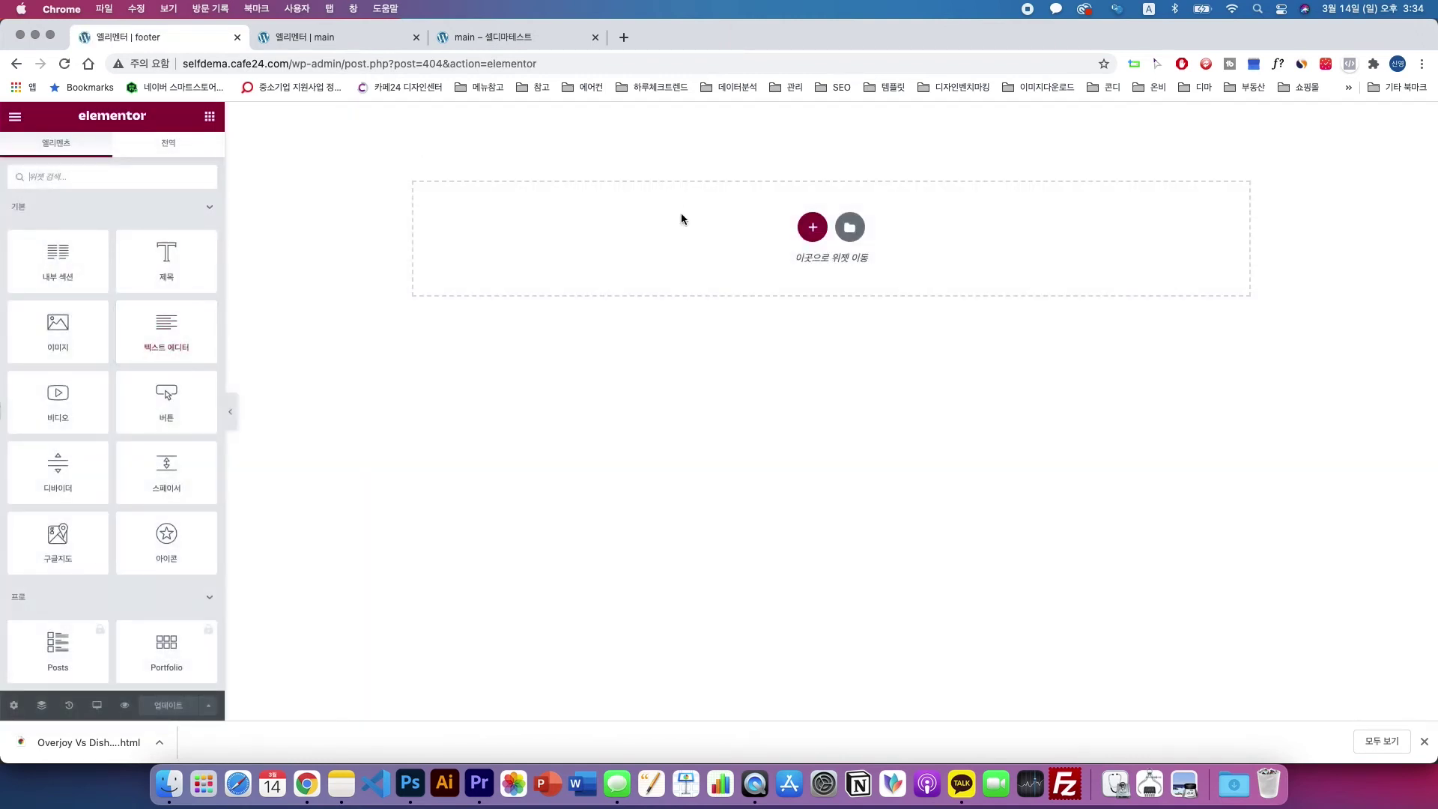
left_click(799, 227)
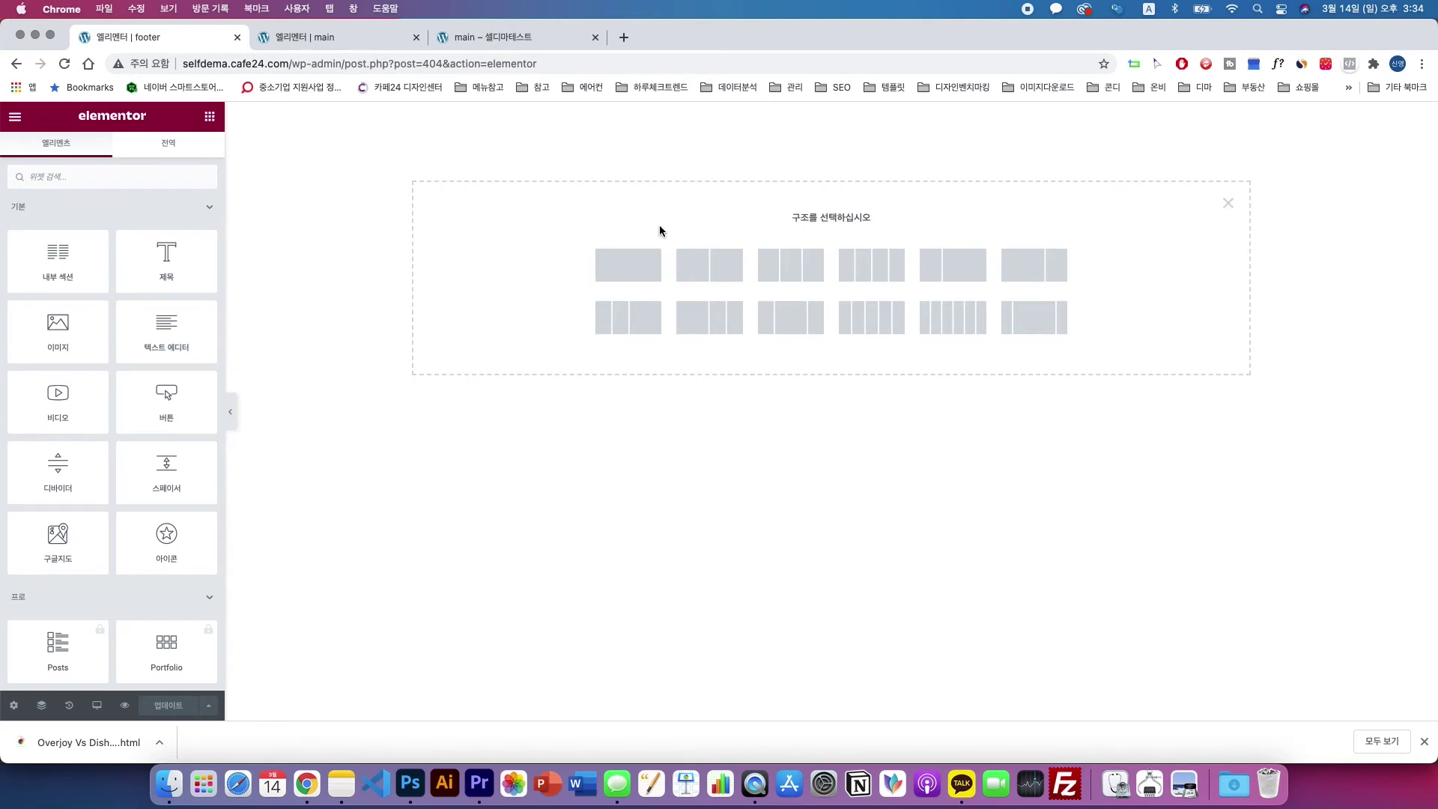
left_click(710, 274)
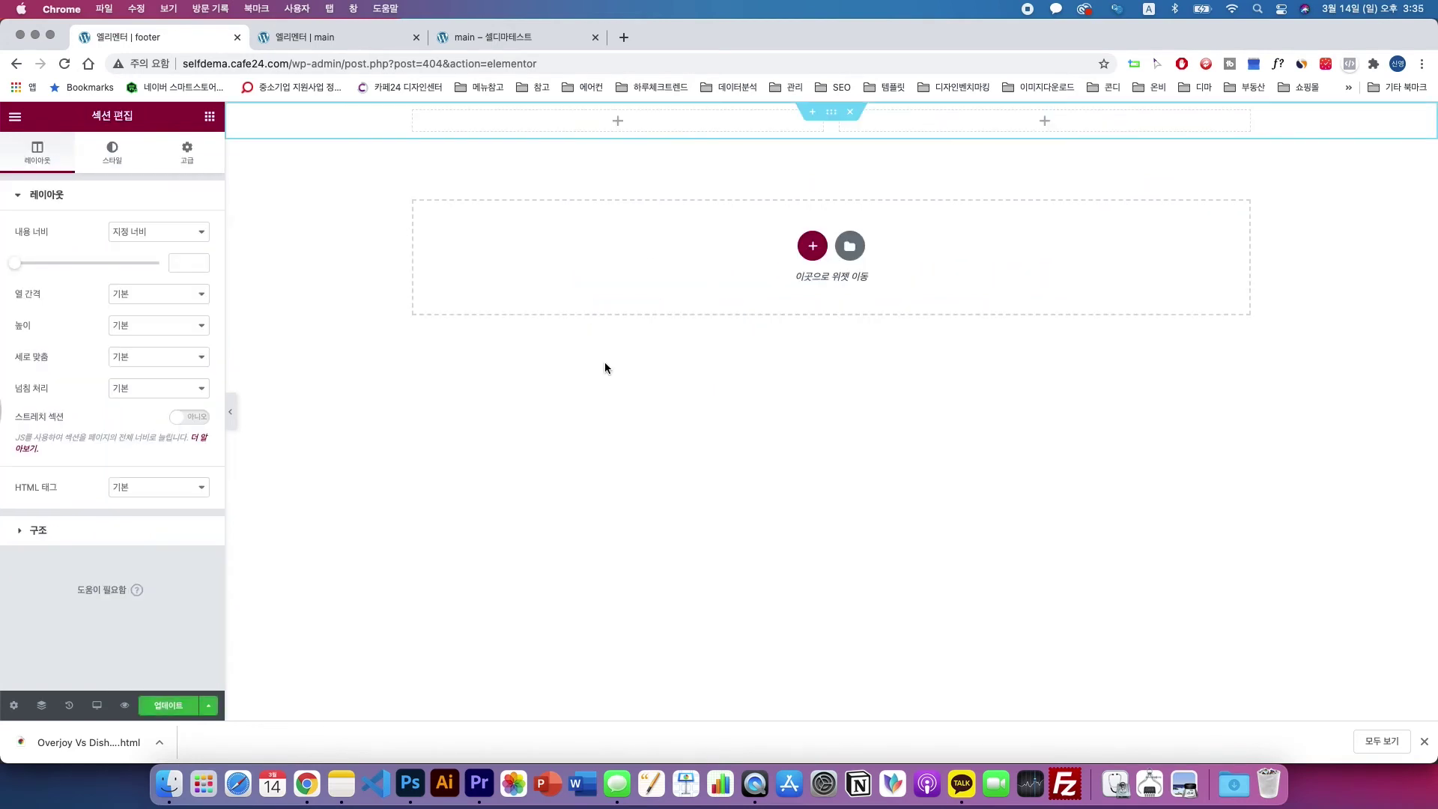
- Switch to Photoshop, sample the dark footer background in the one-page mockup, and get its hex code from the foreground color picker
left_click(411, 783)
scroll(626, 432, "down", 20)
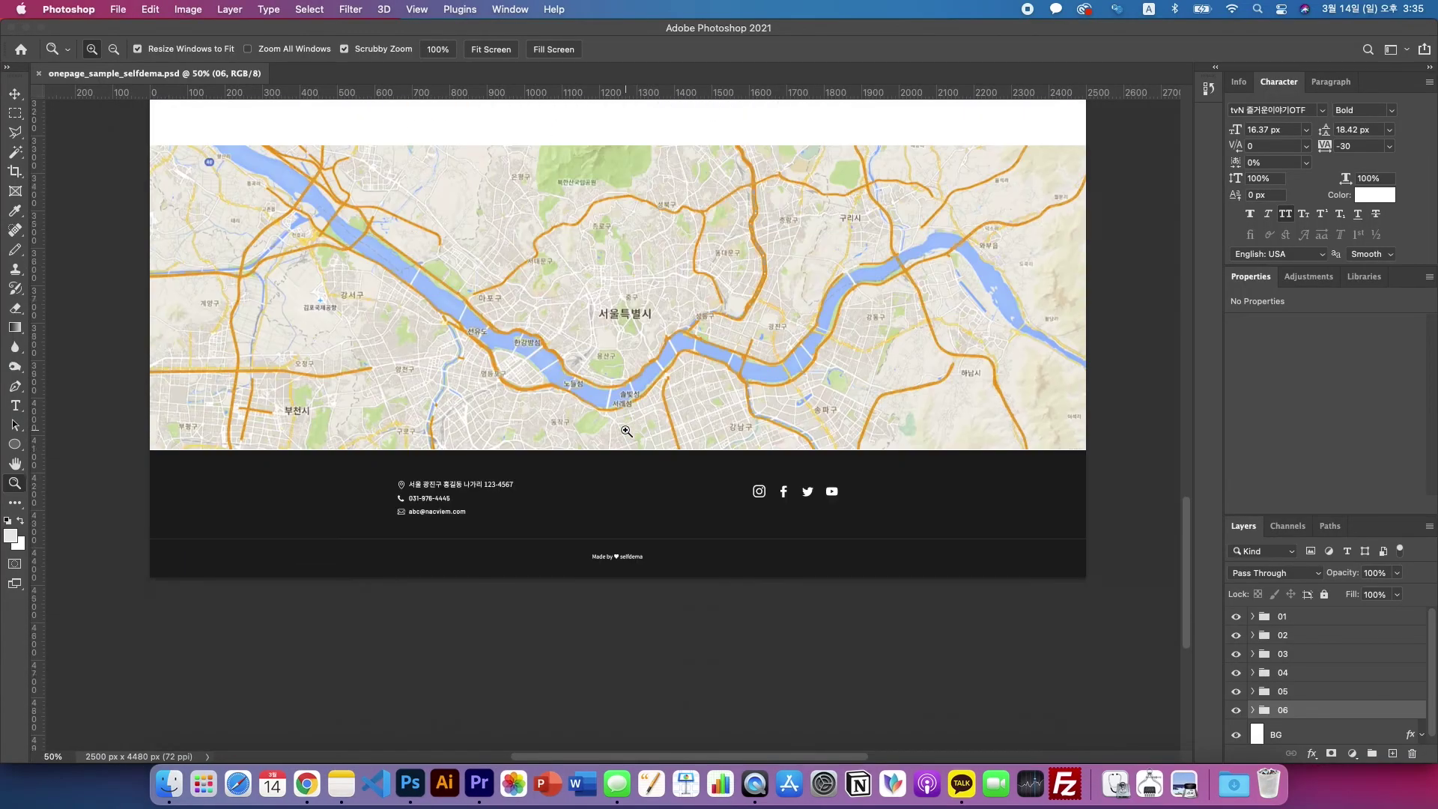
scroll(627, 431, "down", 3)
left_click(590, 377)
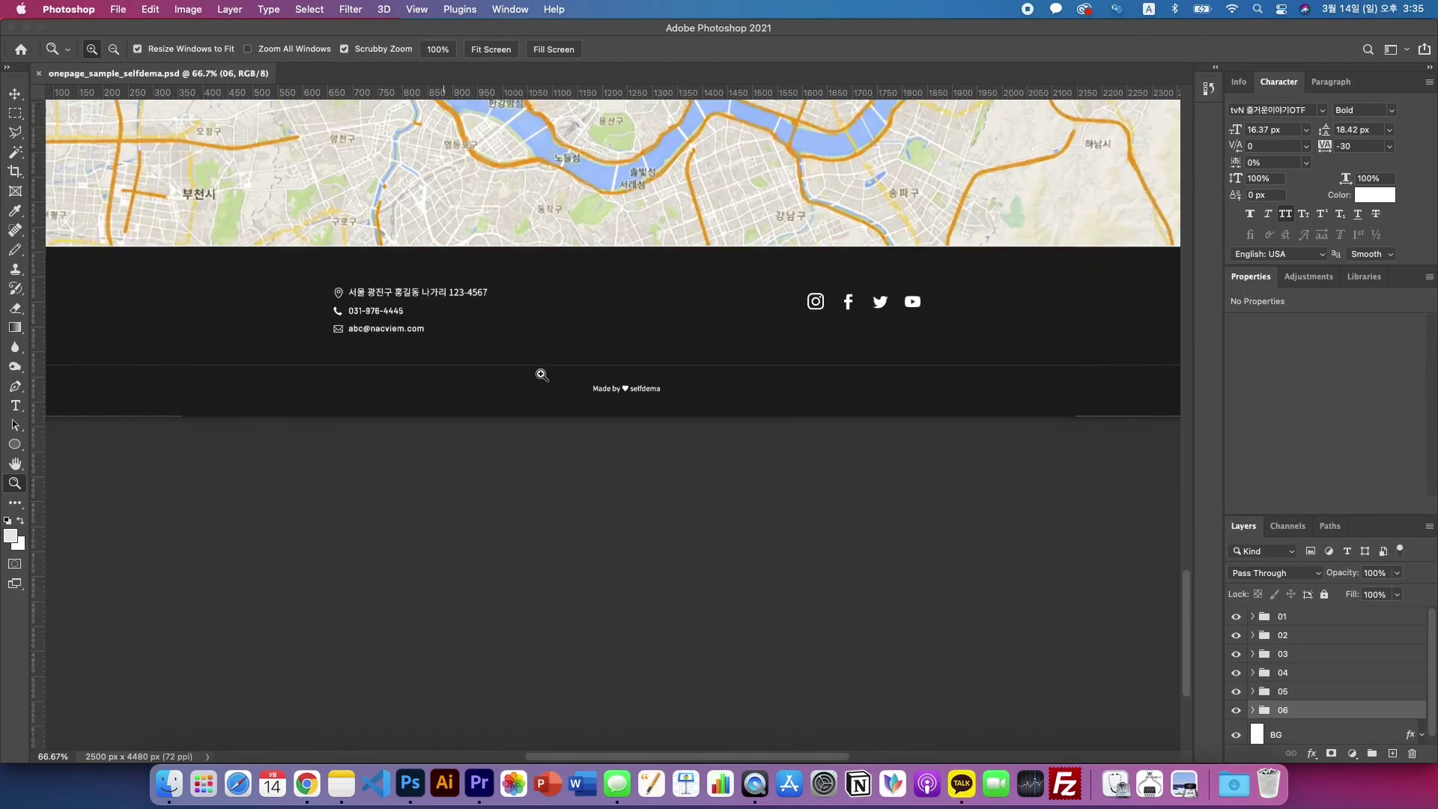
left_click_drag(537, 310, 592, 454)
key("b")
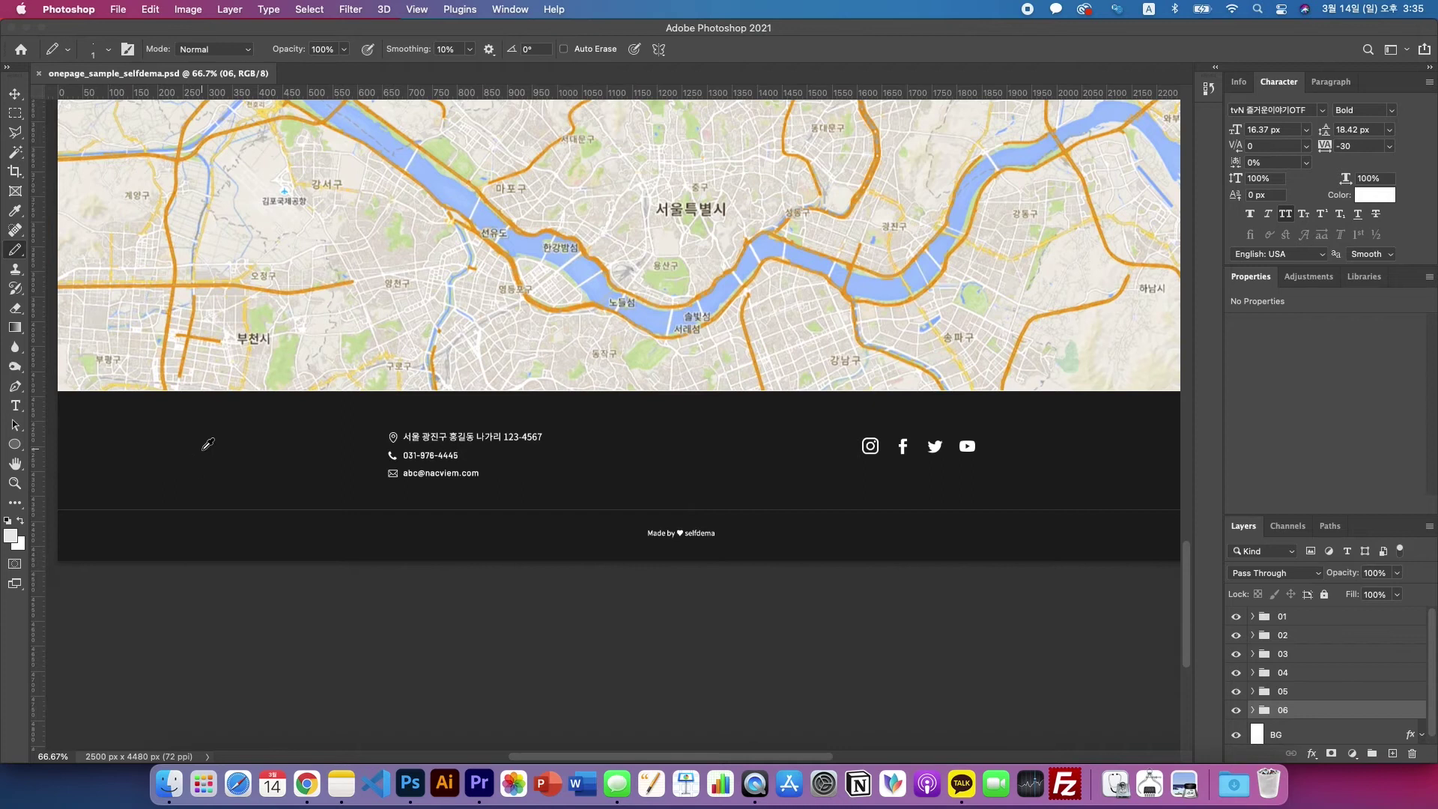
key("i")
left_click(208, 443)
left_click(11, 534)
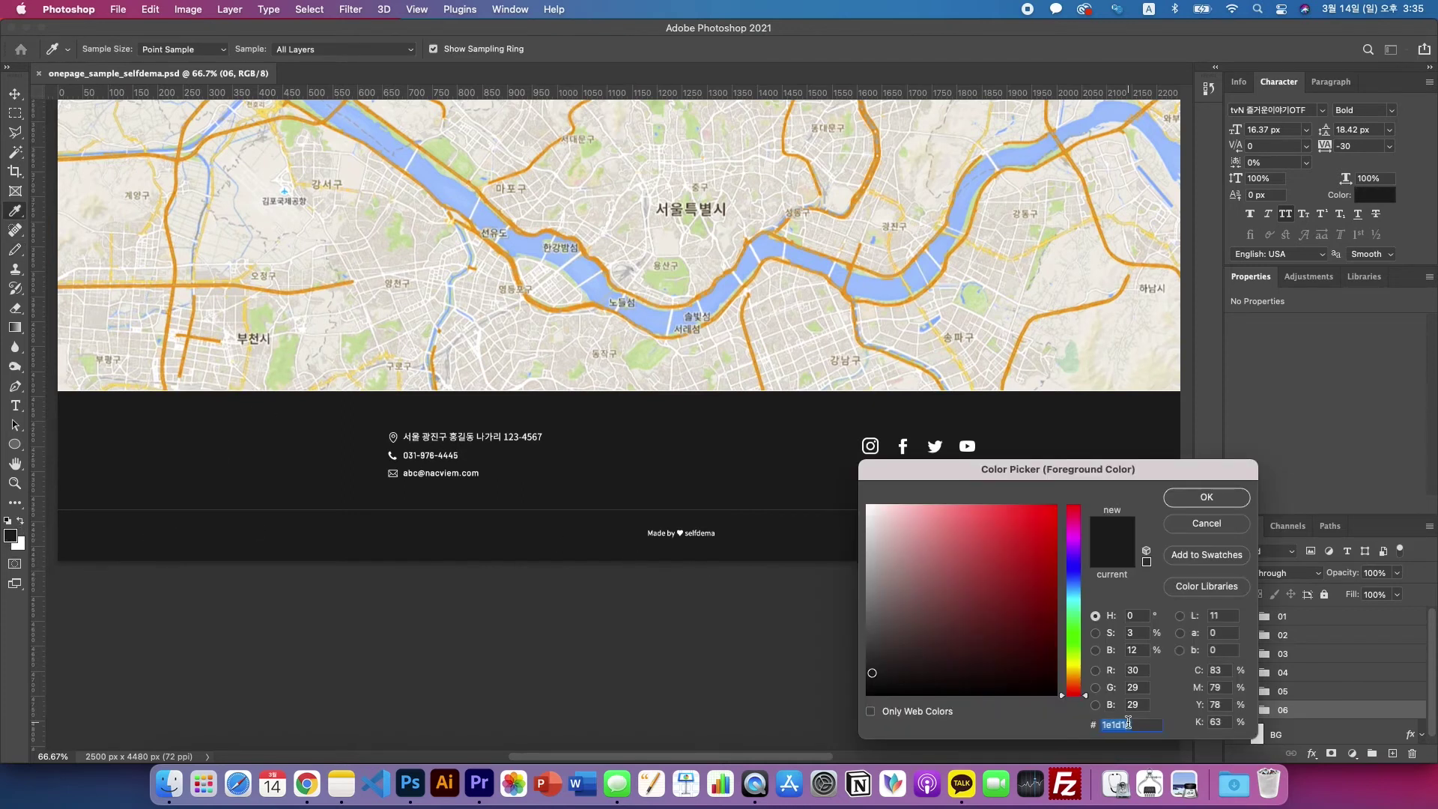
- Switch back to Chrome and give the footer section a classic background in #1e1d1d
left_click(307, 784)
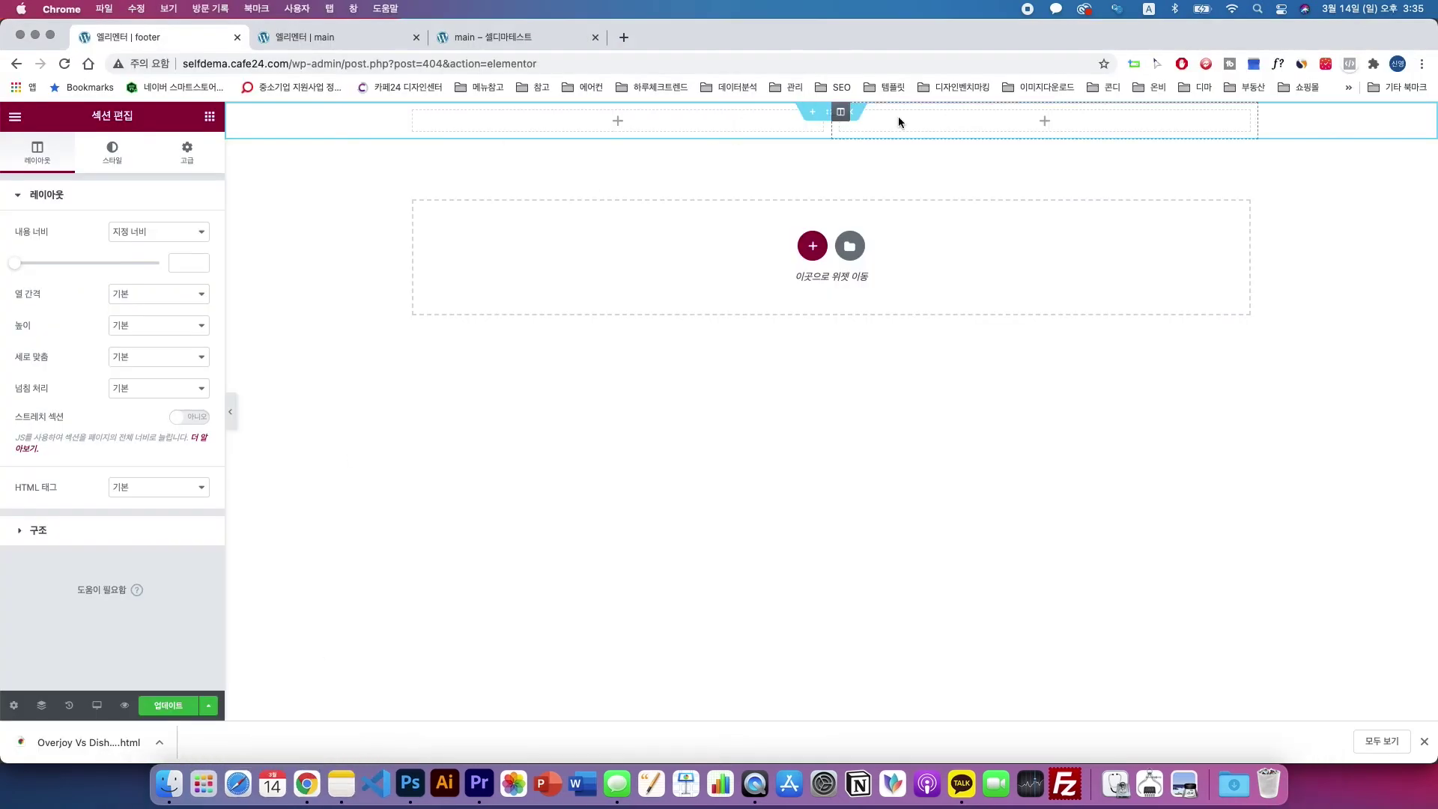
left_click(187, 152)
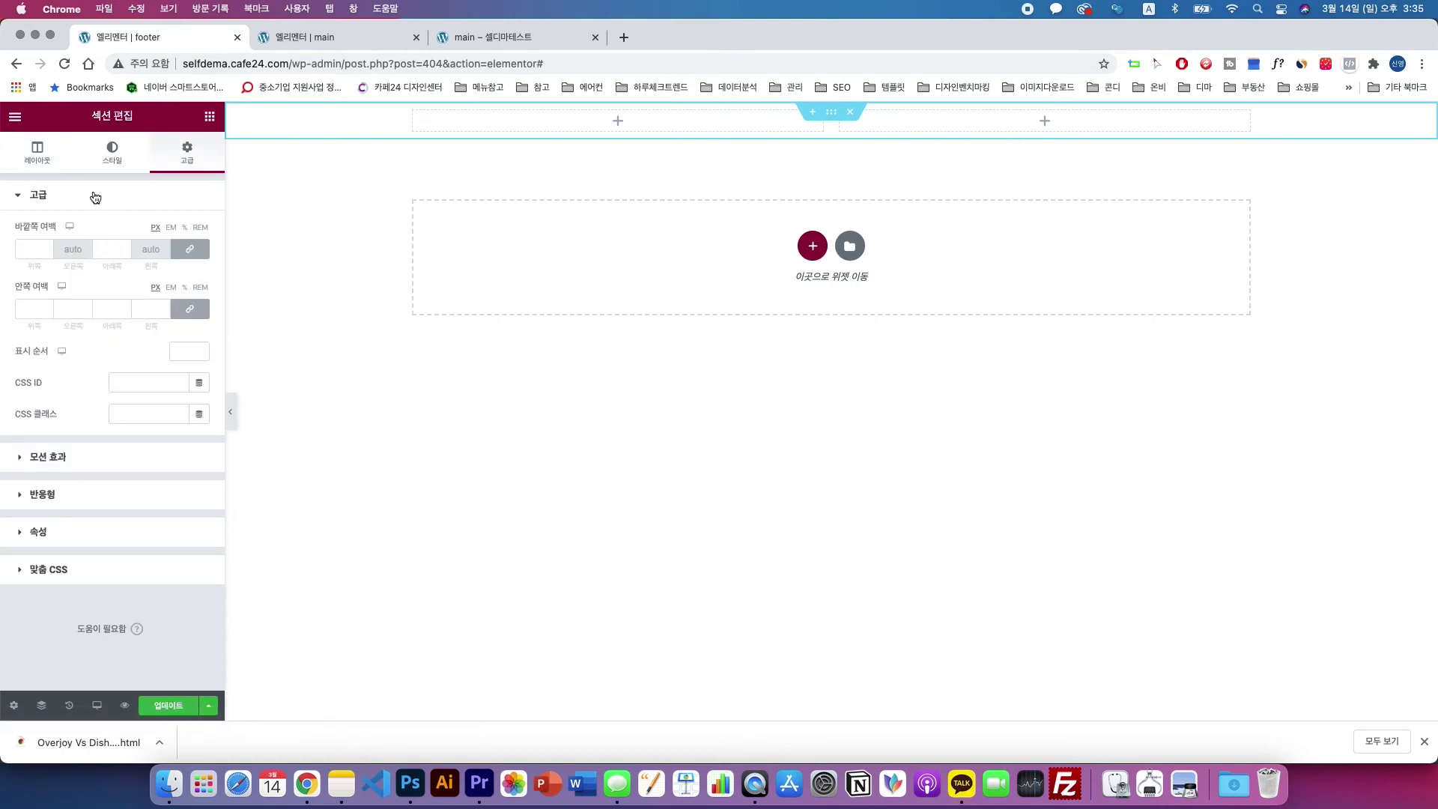
left_click(112, 152)
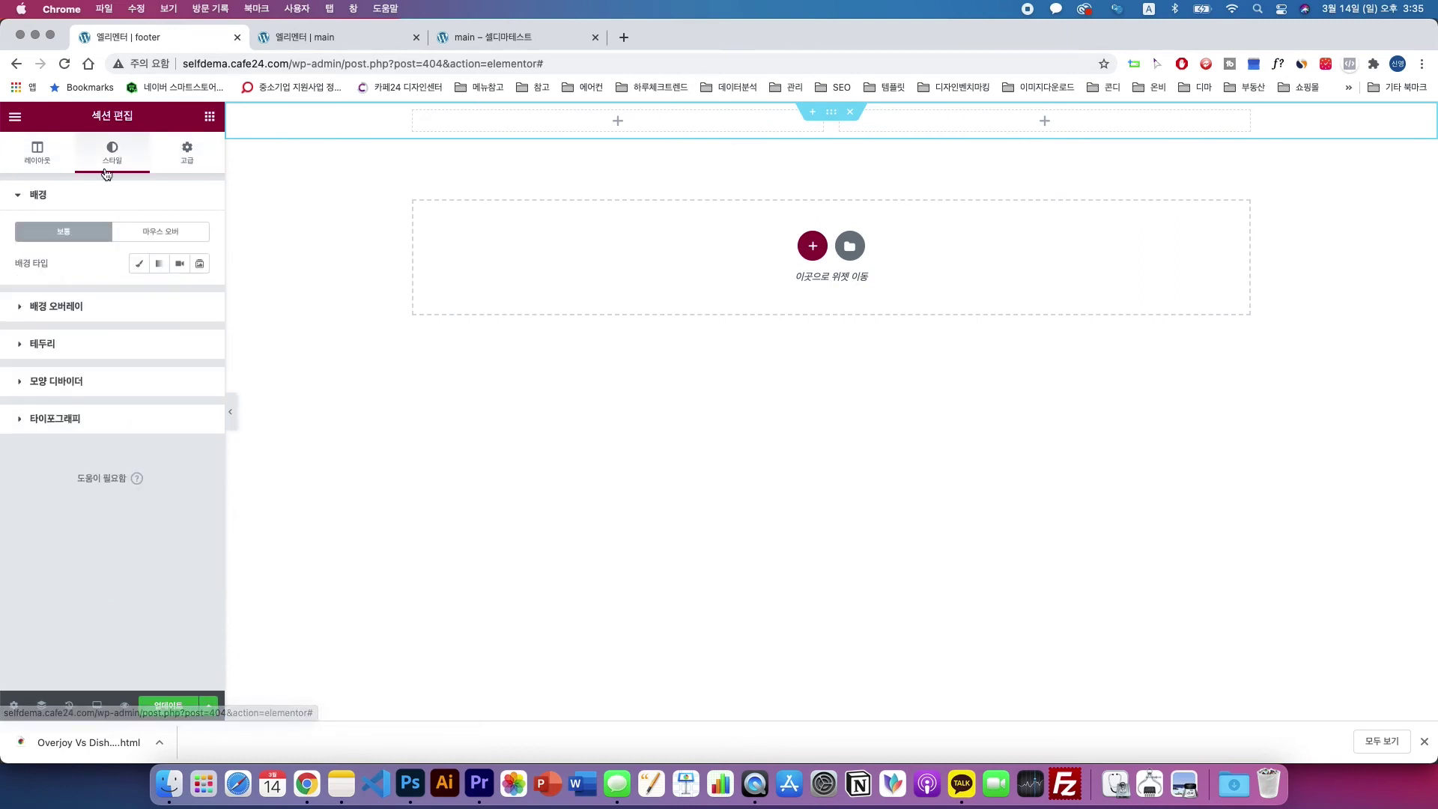
left_click(140, 264)
left_click(200, 295)
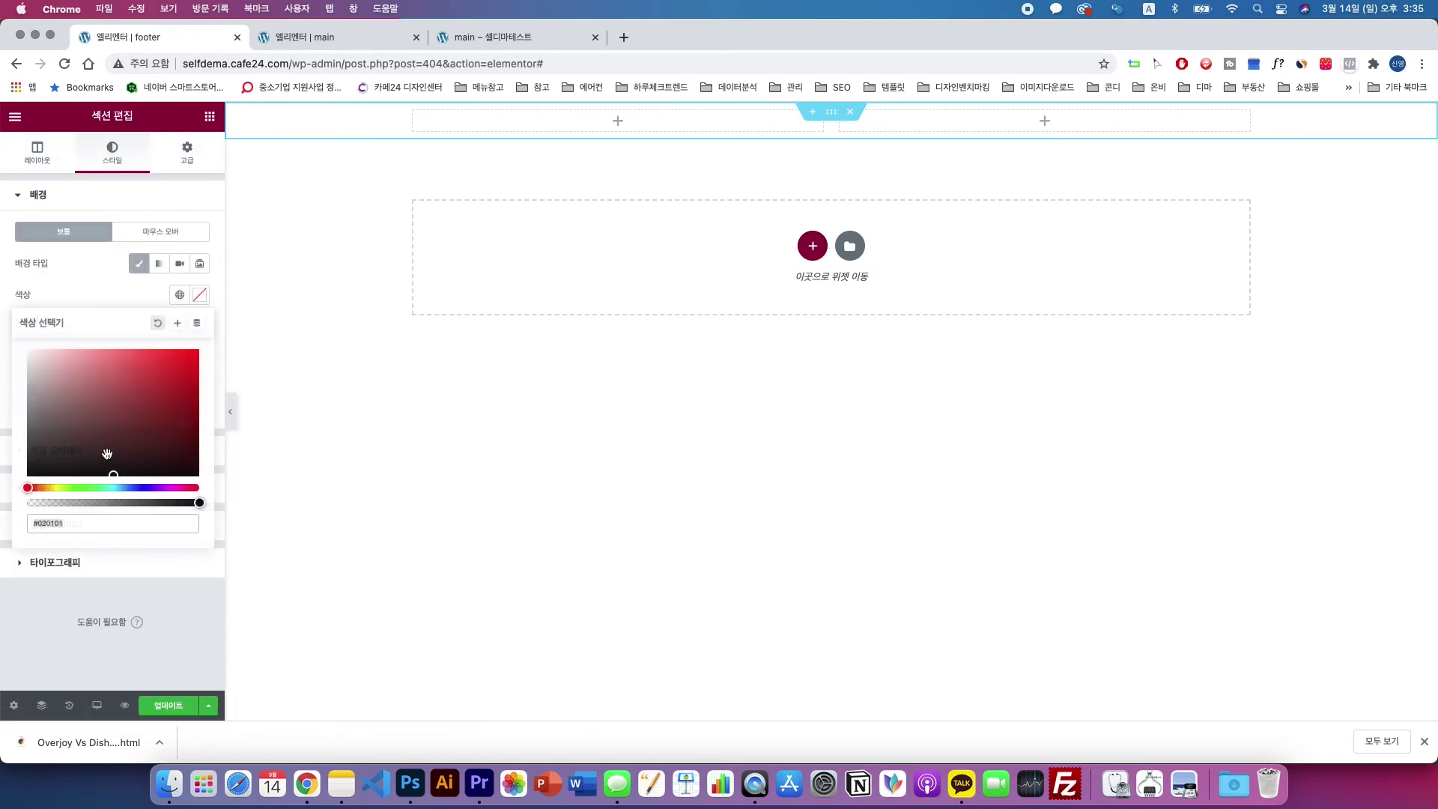
left_click(39, 522)
type("#1e1d1d")
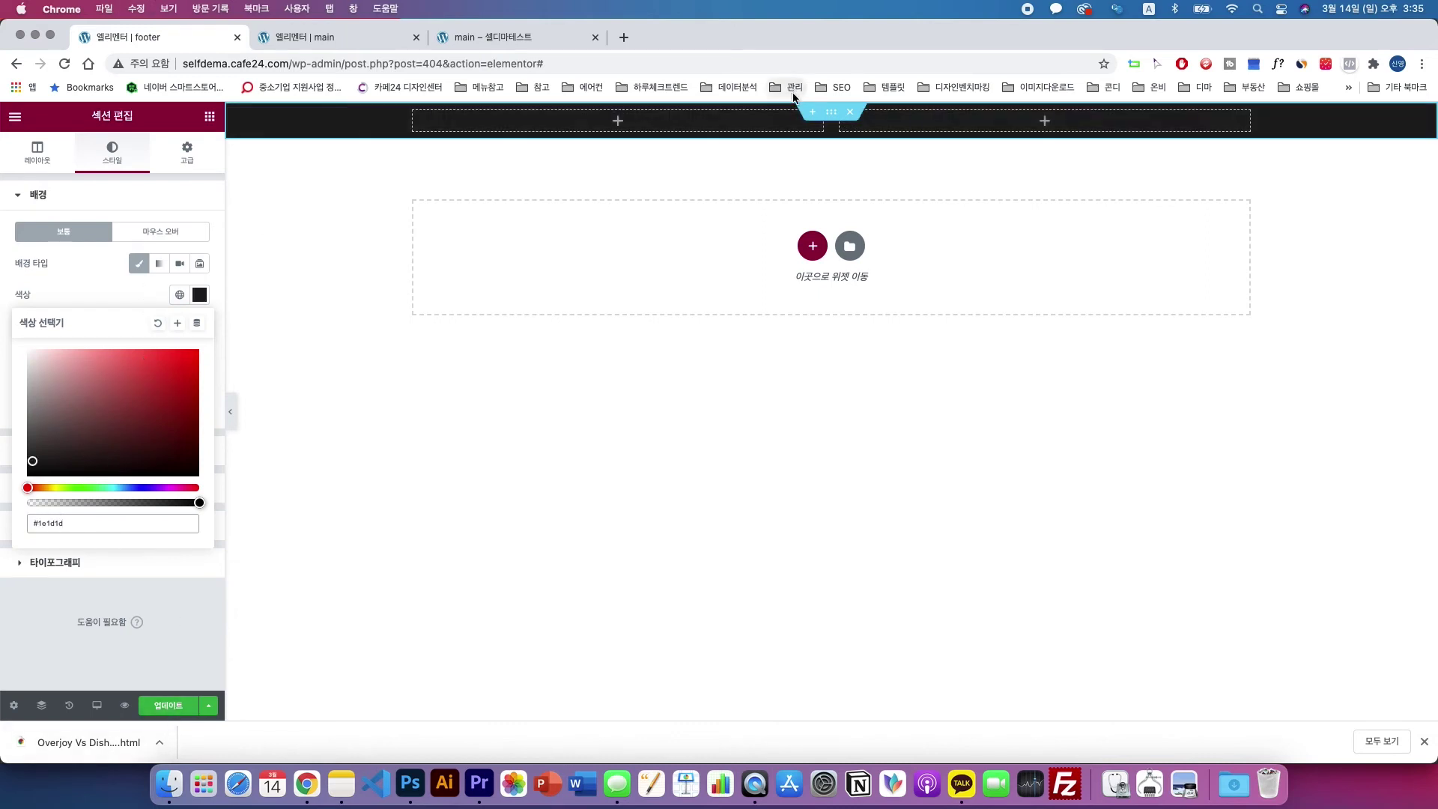
- Check the footer layout in the Photoshop mockup, dismissing its color picker, and add an Icon List widget to the footer section's first column
left_click(215, 121)
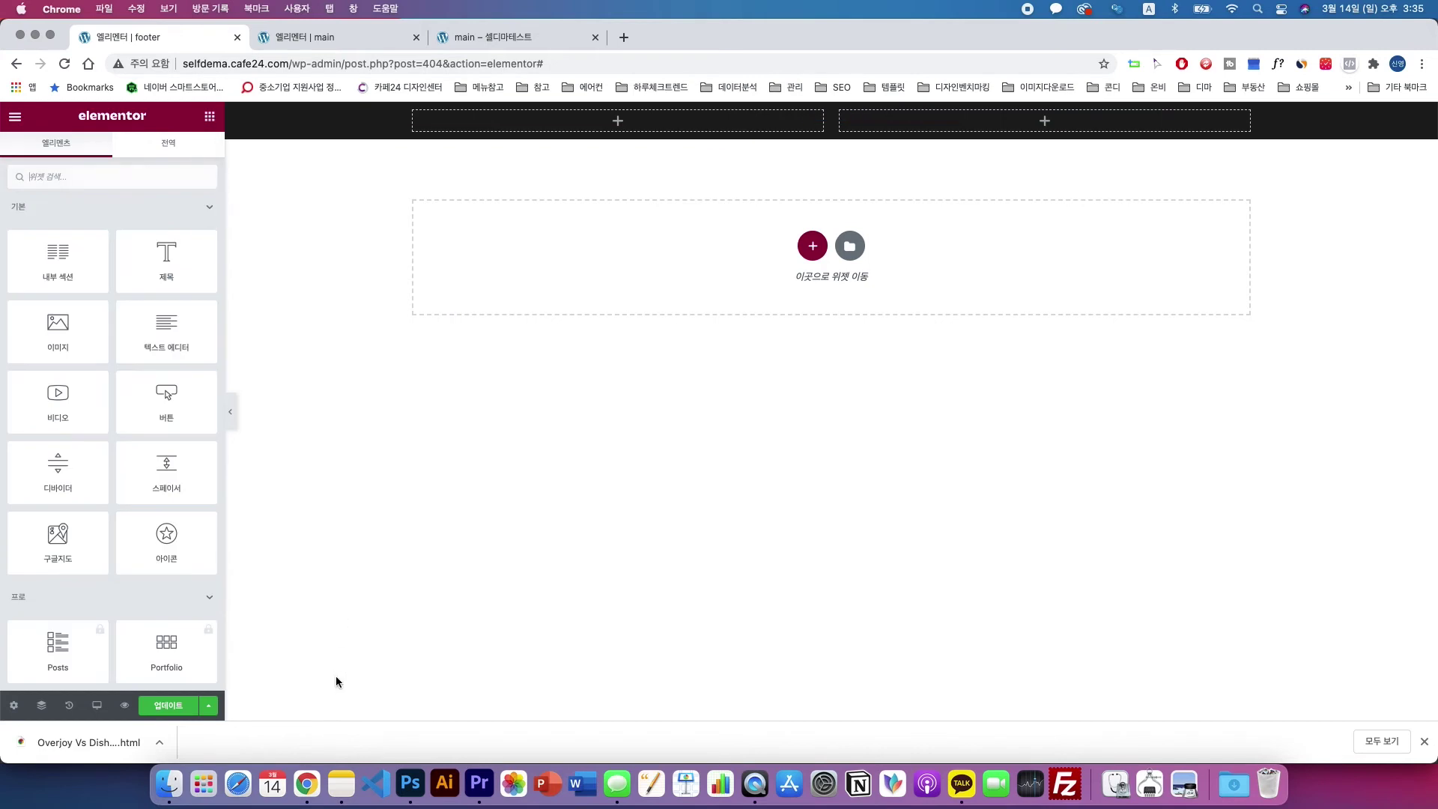
left_click(409, 782)
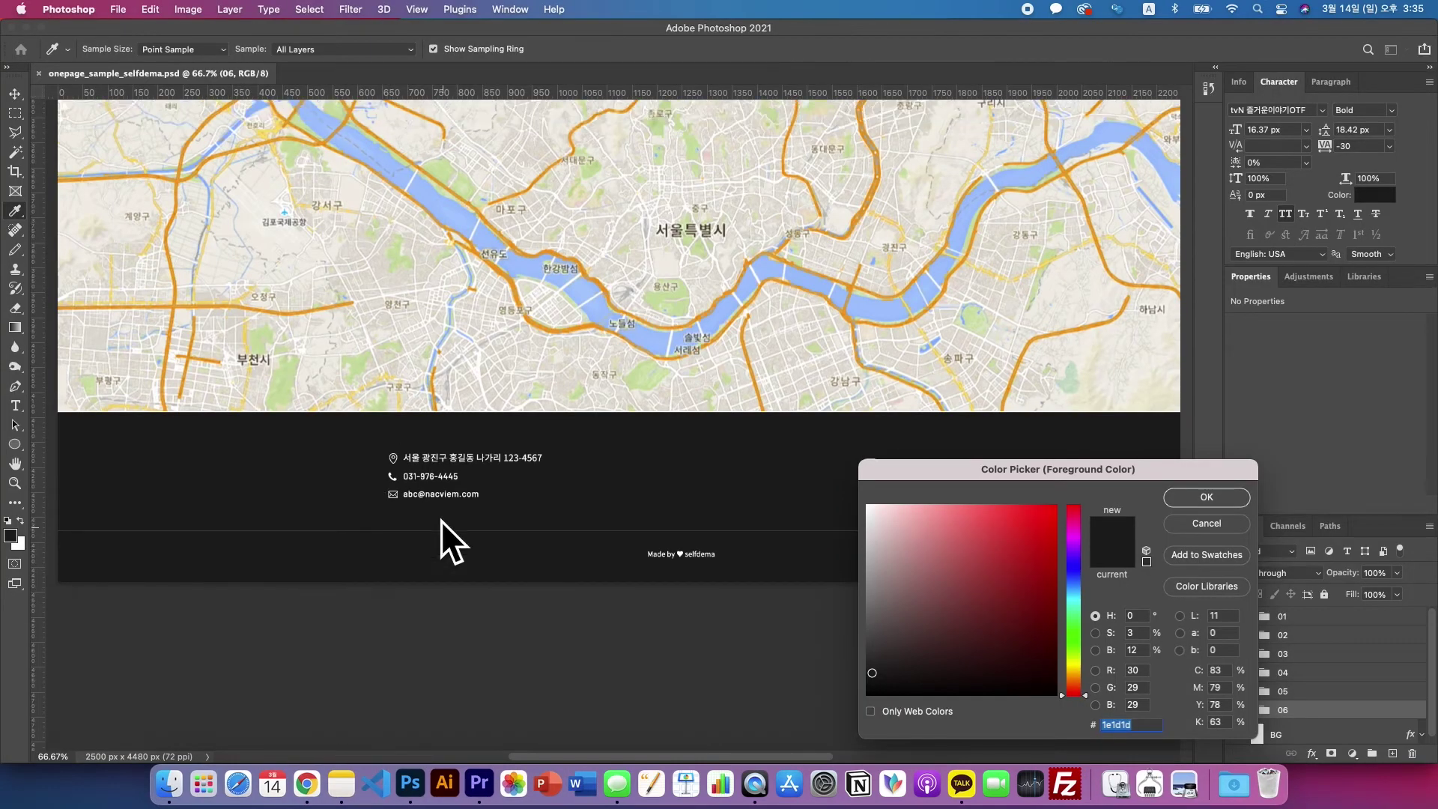
left_click(1206, 524)
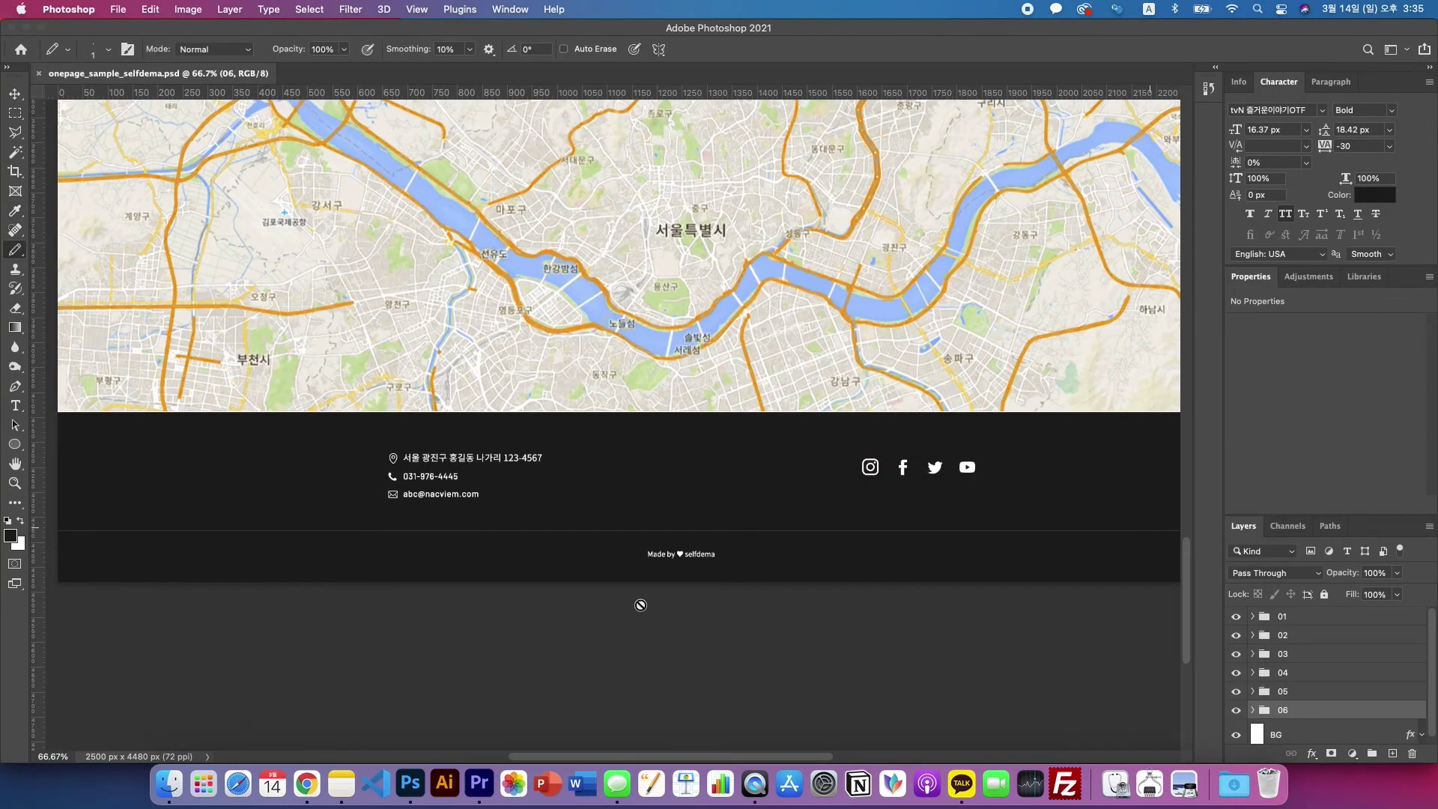
left_click(304, 792)
scroll(190, 469, "down", 4)
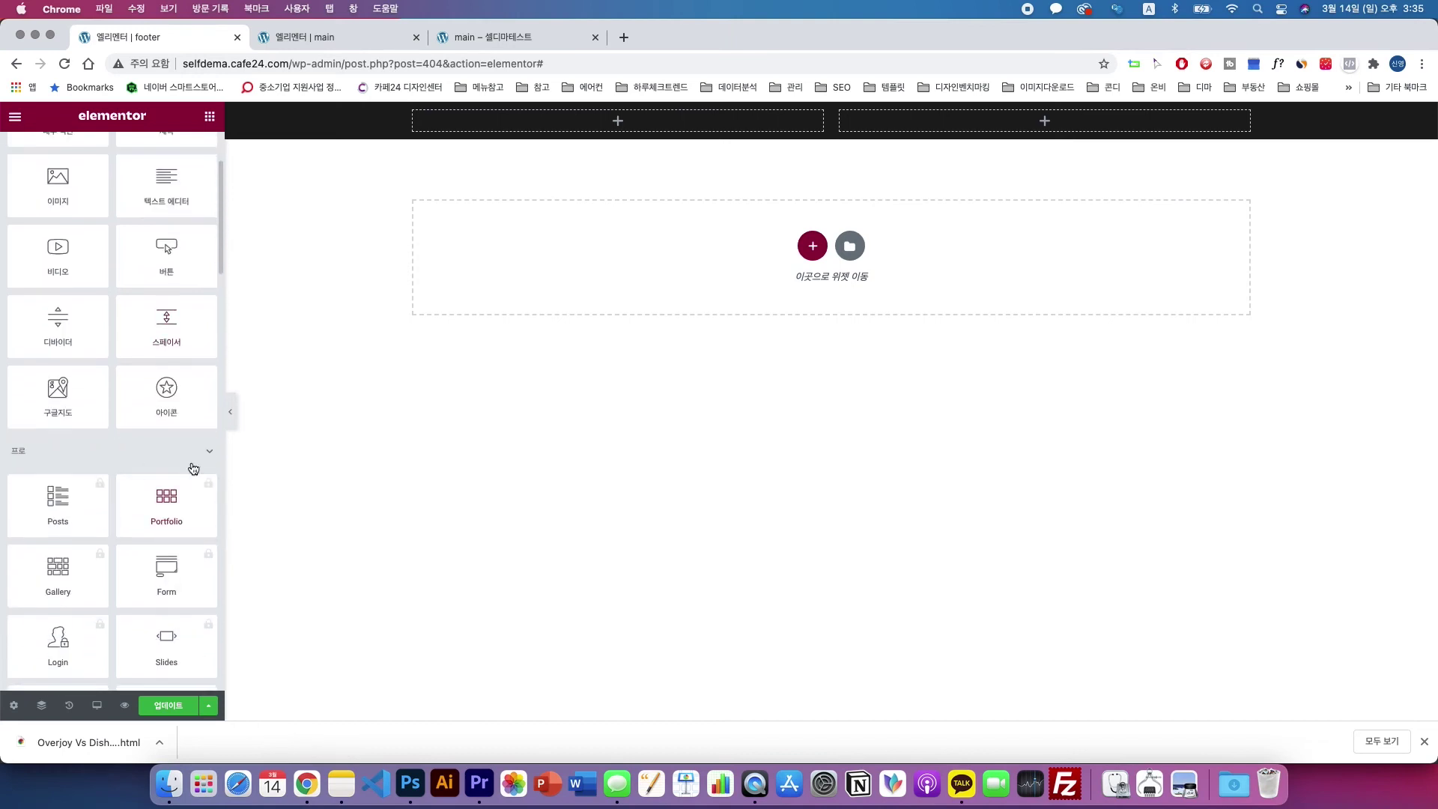
scroll(112, 461, "down", 2)
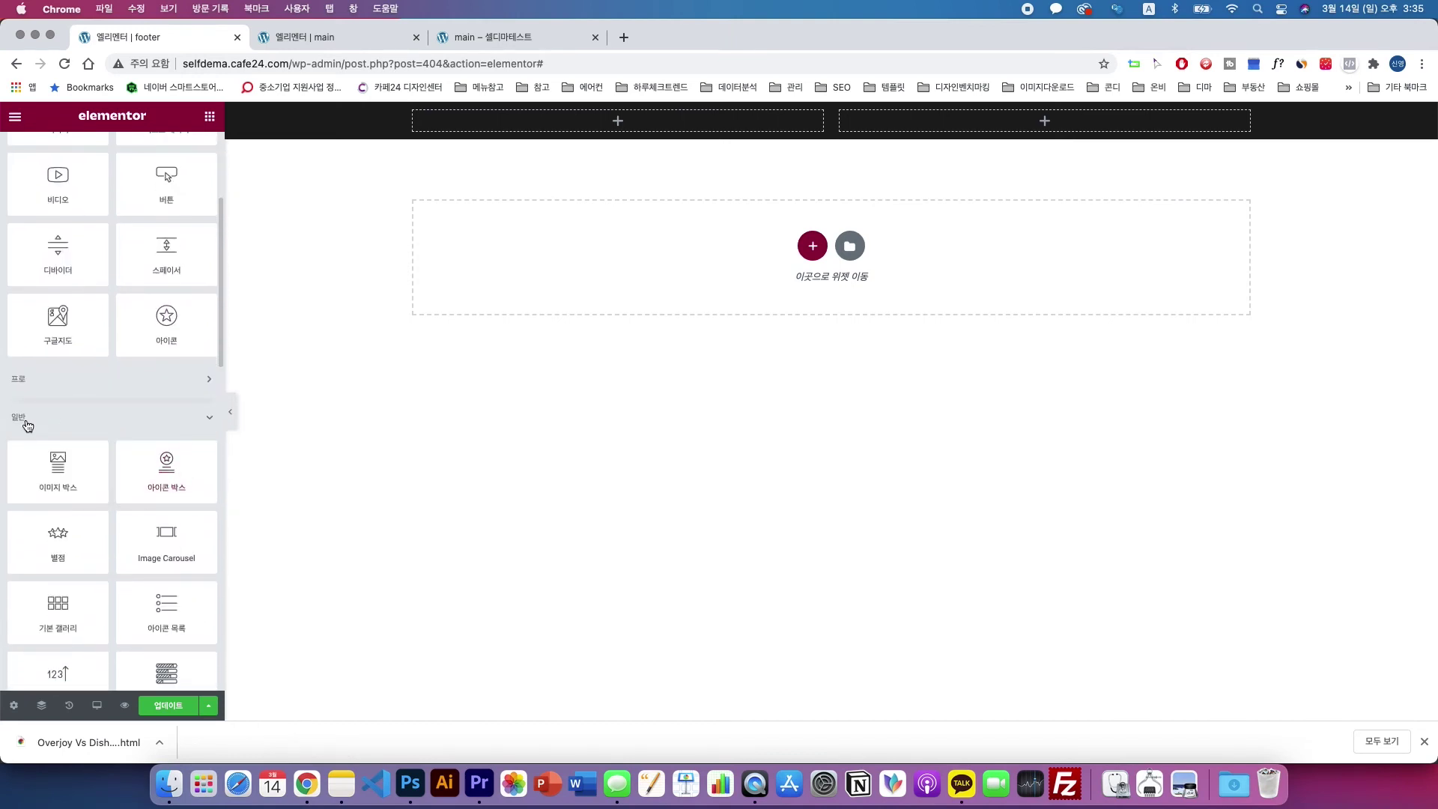
scroll(103, 445, "down", 4)
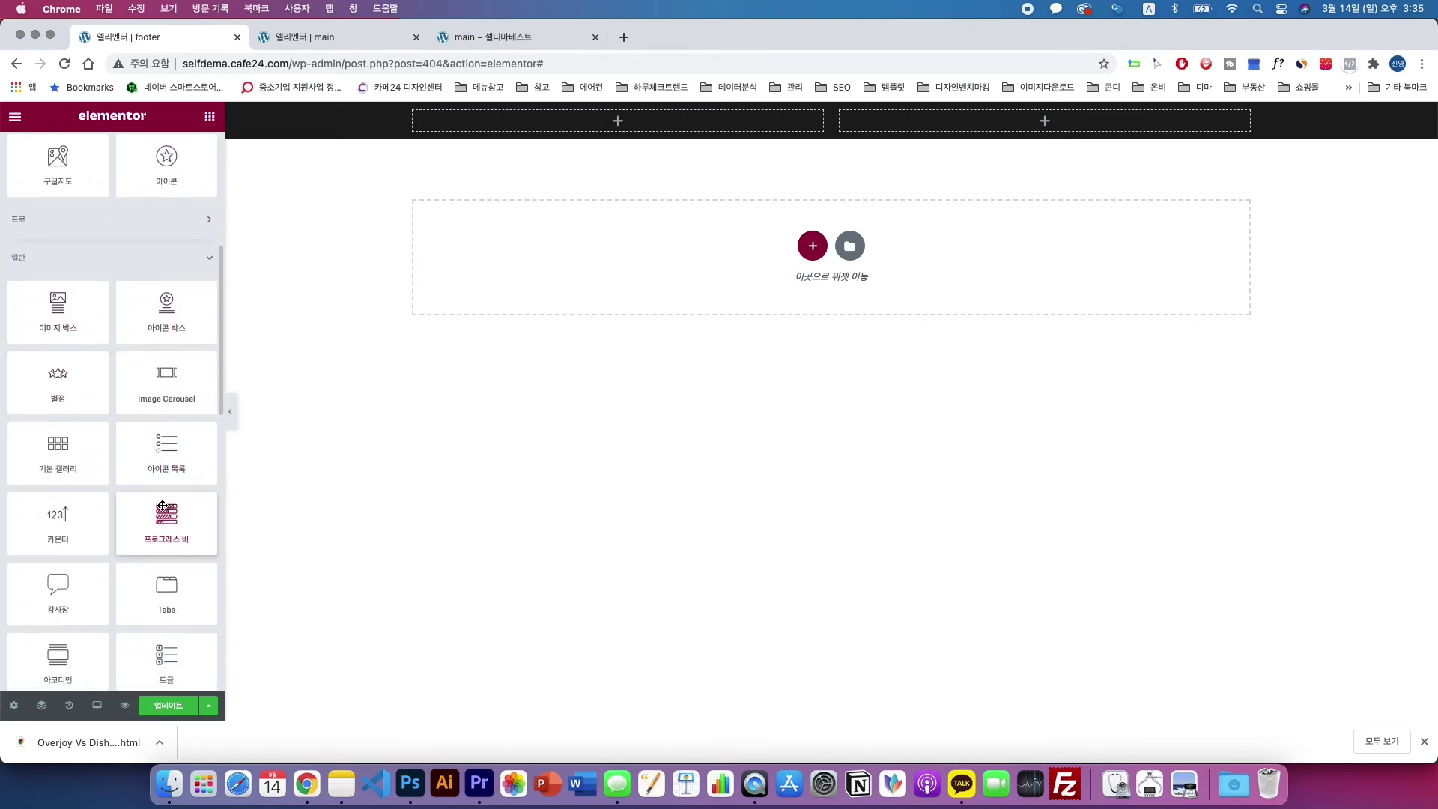
left_click_drag(150, 453, 499, 127)
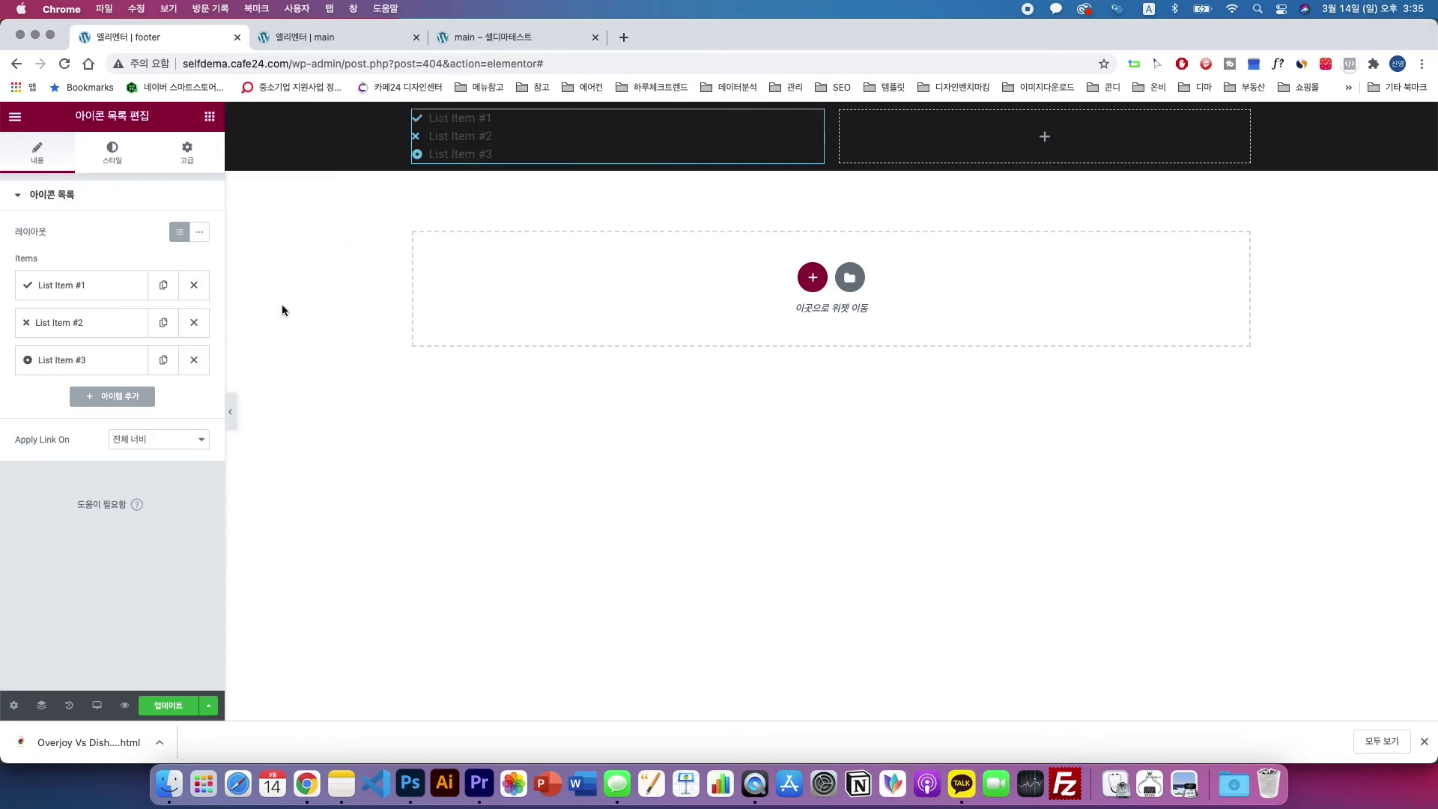
- Compare with the mockup's footer again and add a Social Icons widget to the footer section's second column
left_click(411, 779)
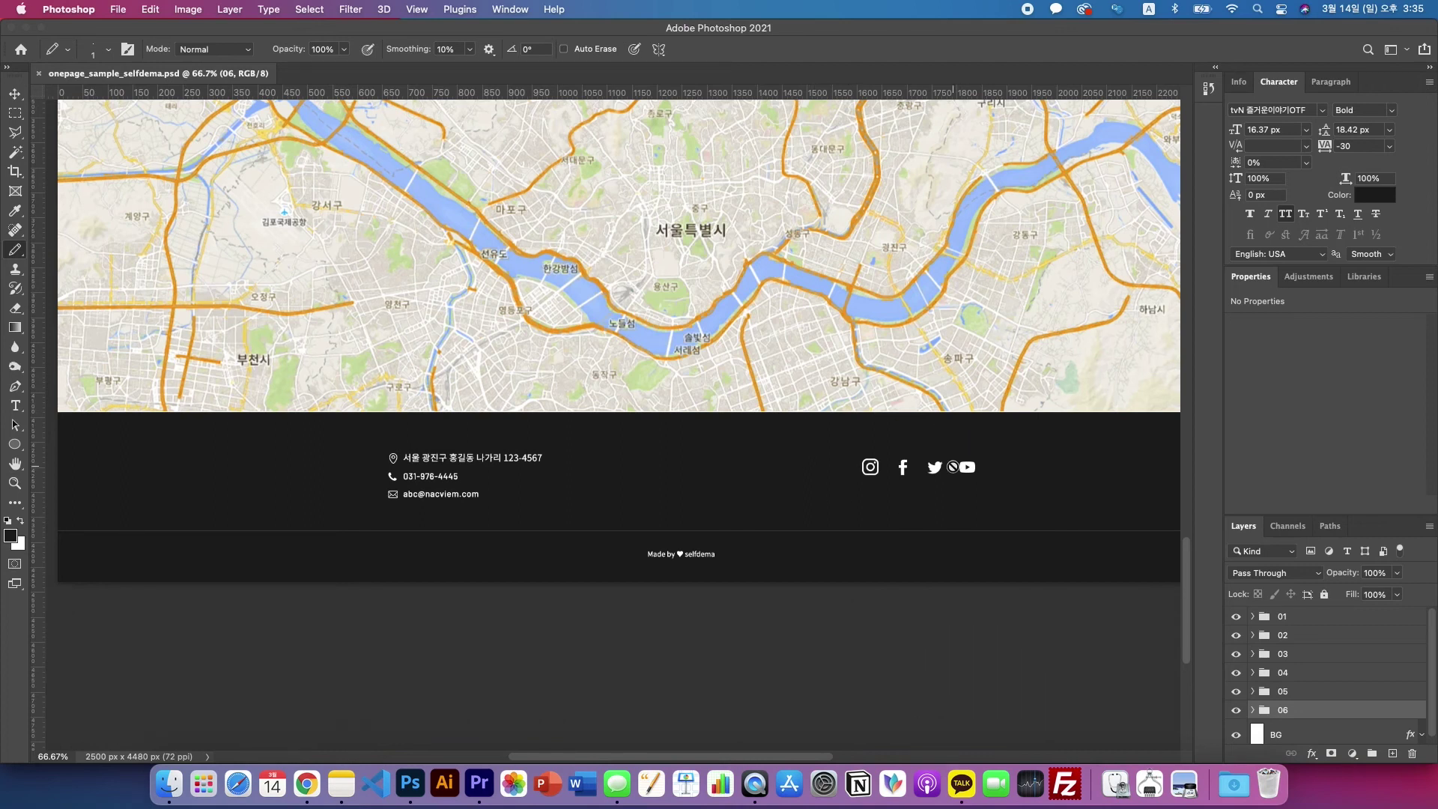
left_click(306, 784)
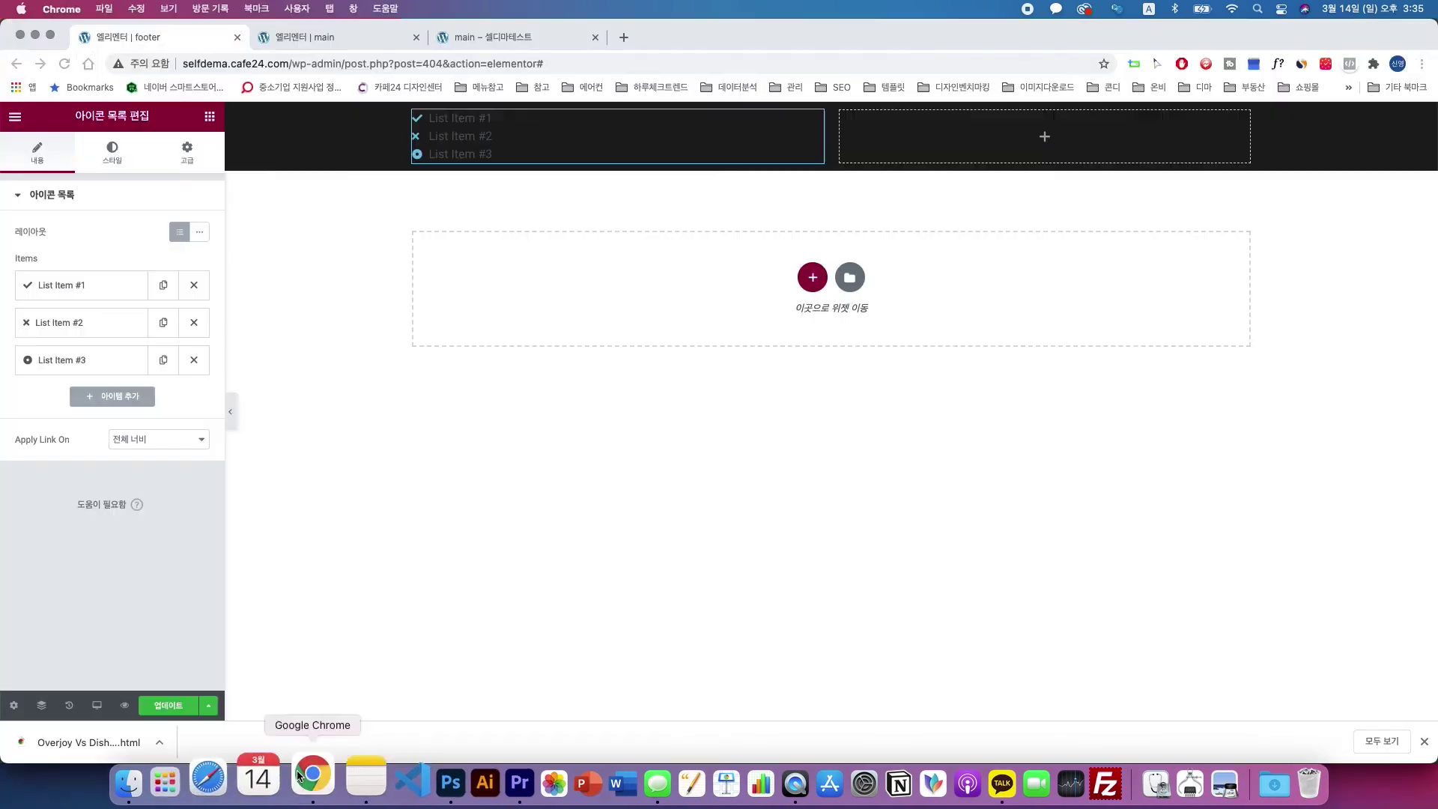
left_click(210, 117)
scroll(169, 498, "down", 5)
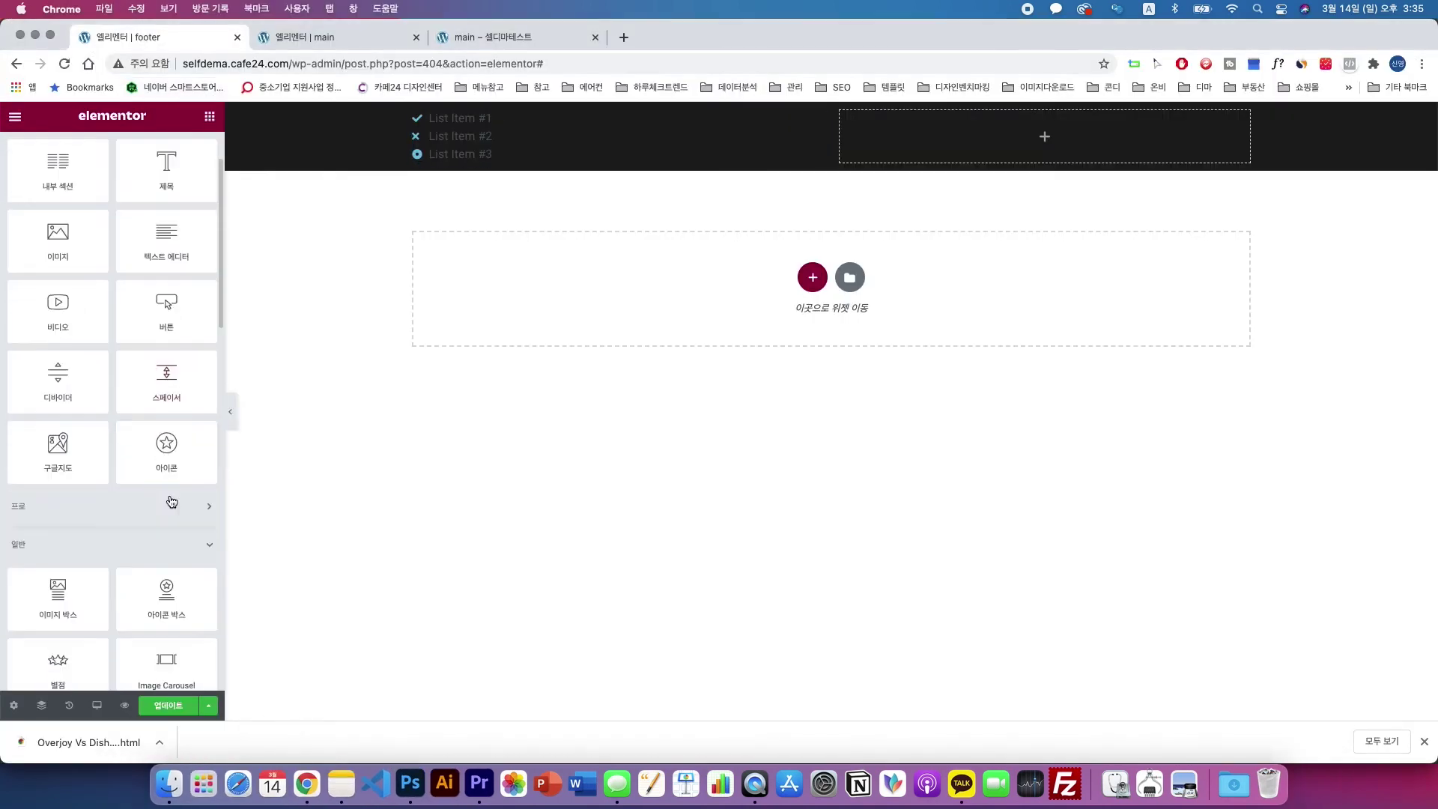
scroll(170, 496, "down", 10)
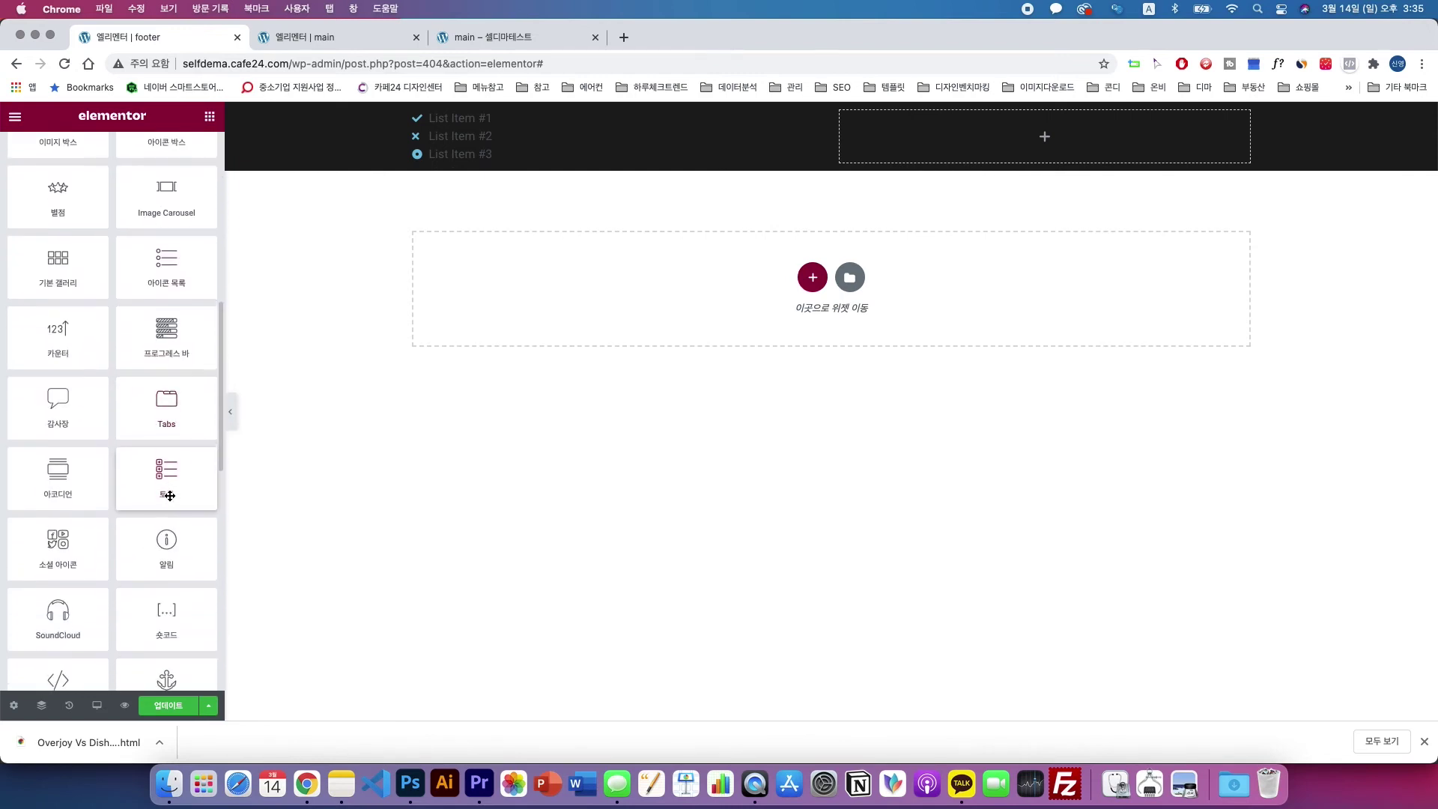
scroll(39, 544, "up", 1)
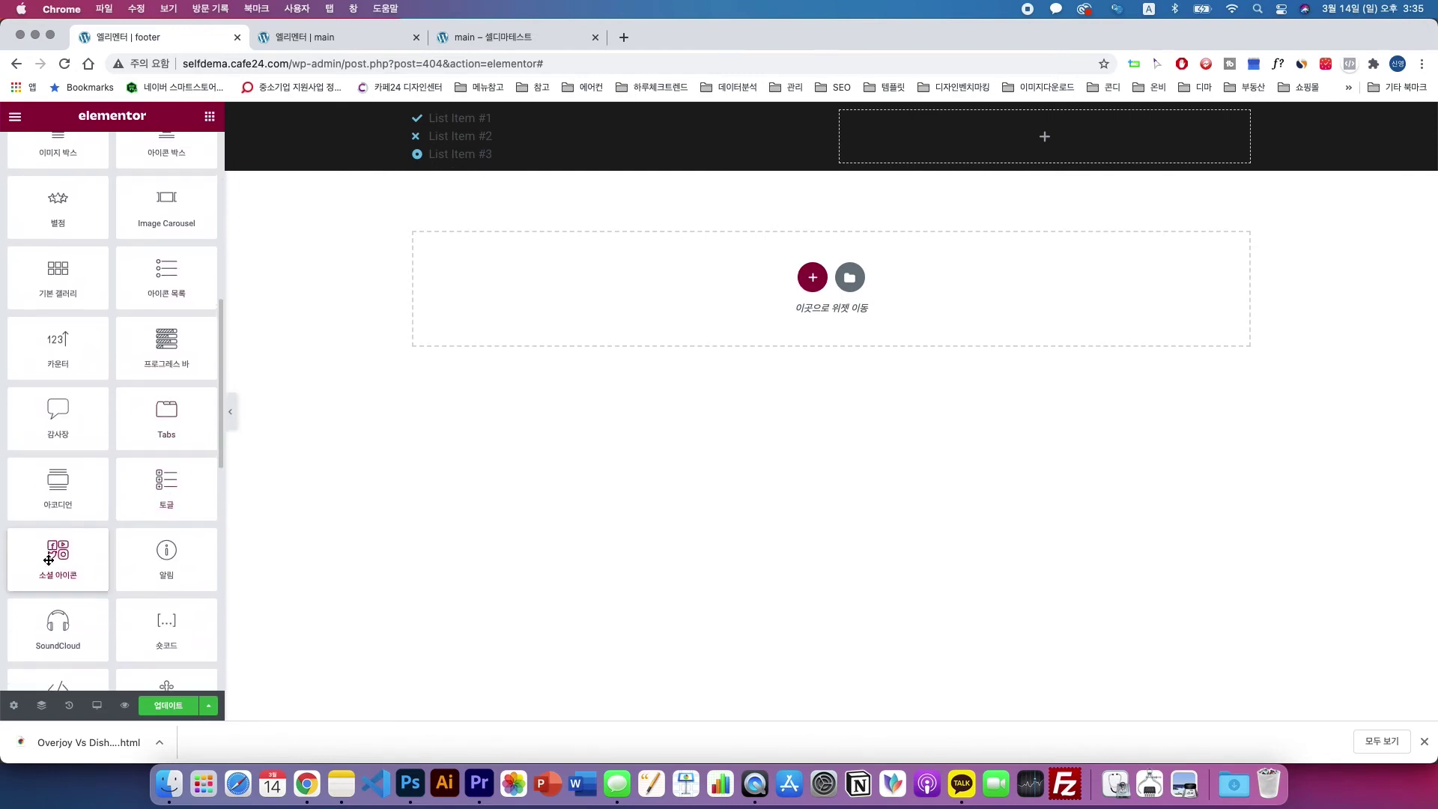
left_click_drag(45, 555, 942, 136)
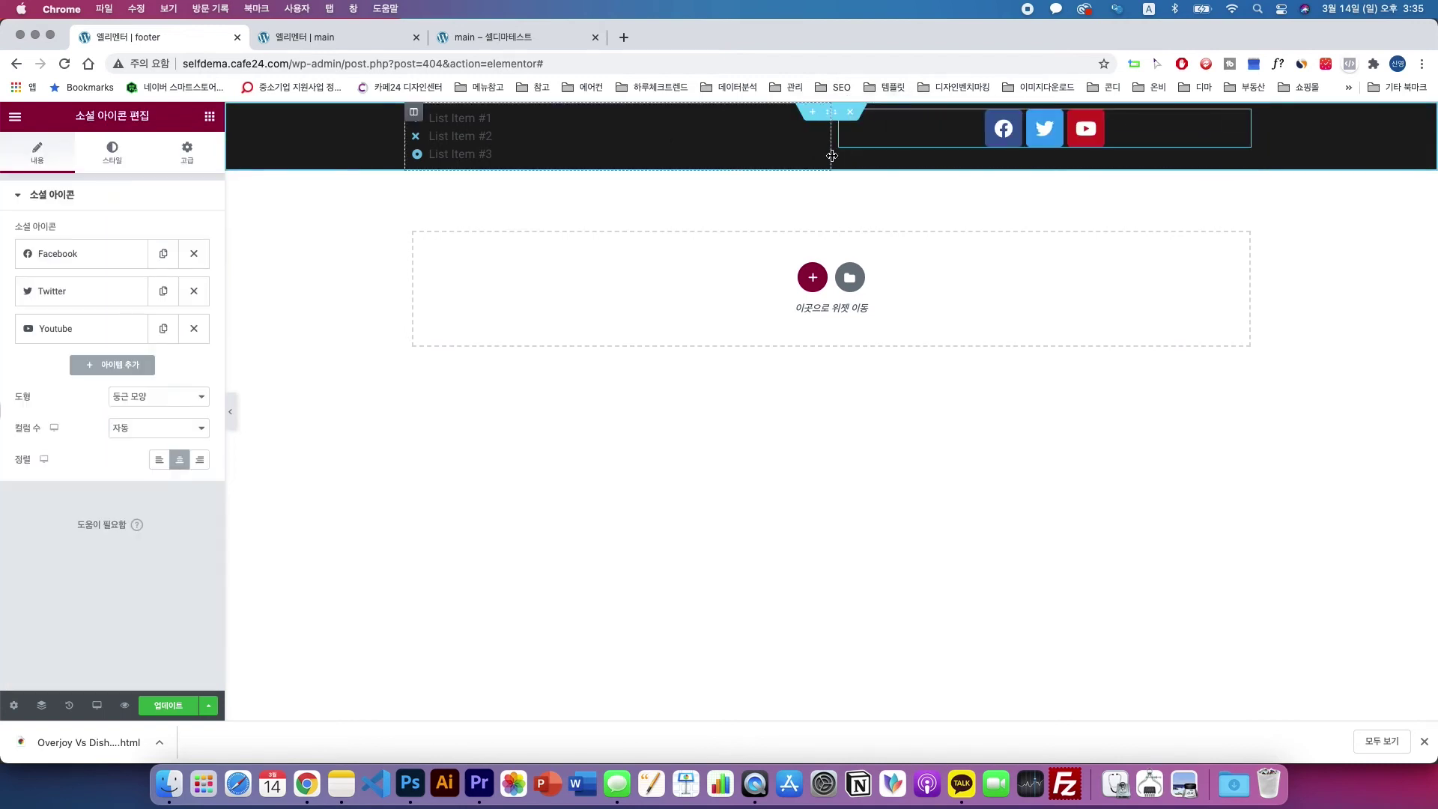
- Open the footer's icon list for editing, check the contact rows in the Photoshop mockup, and return to Chrome
mouse_move(439, 134)
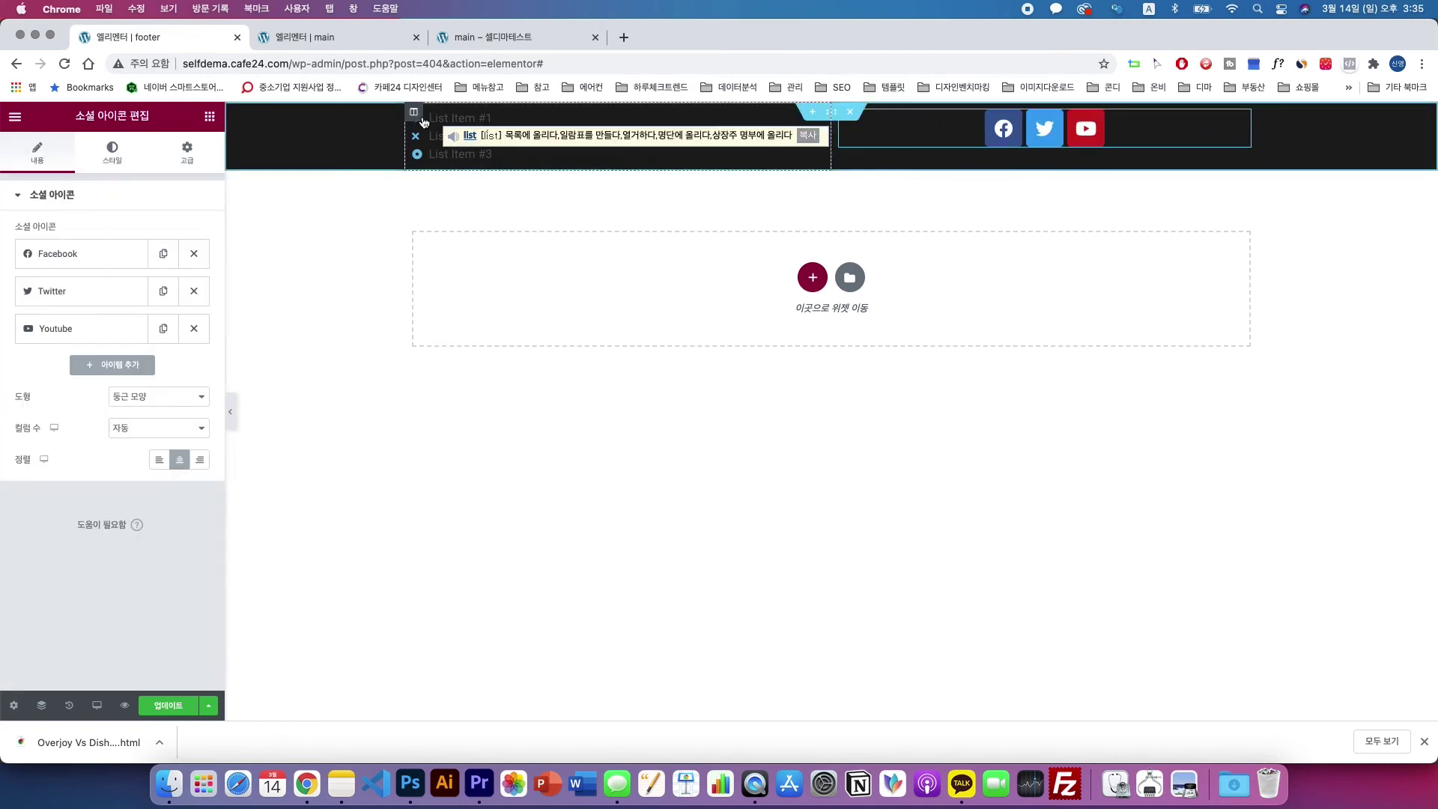
left_click(426, 141)
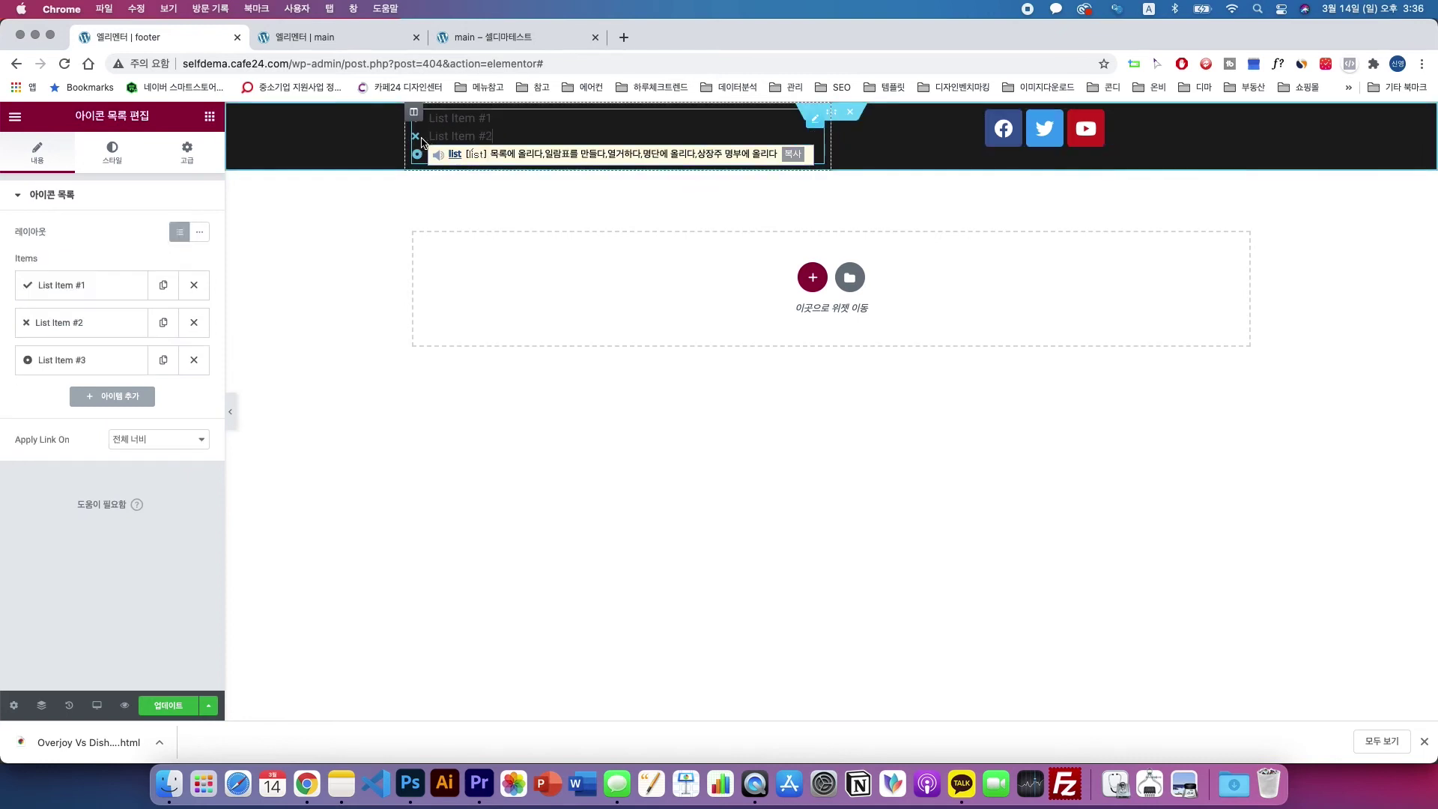
left_click(411, 783)
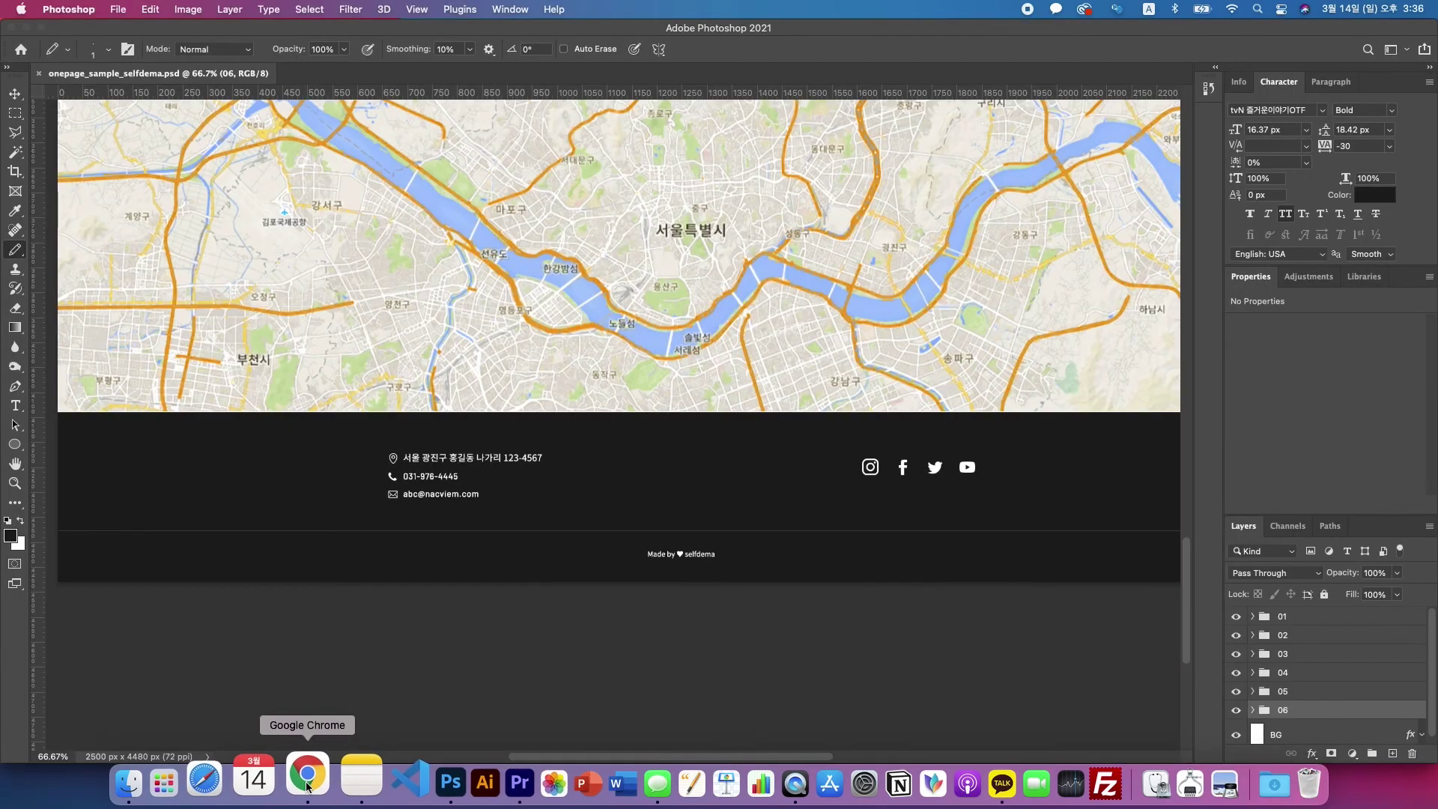
left_click(307, 783)
- Replace the first list item's icon with the map marker that has a hollow centre, searching the icon library for "map"
left_click(75, 285)
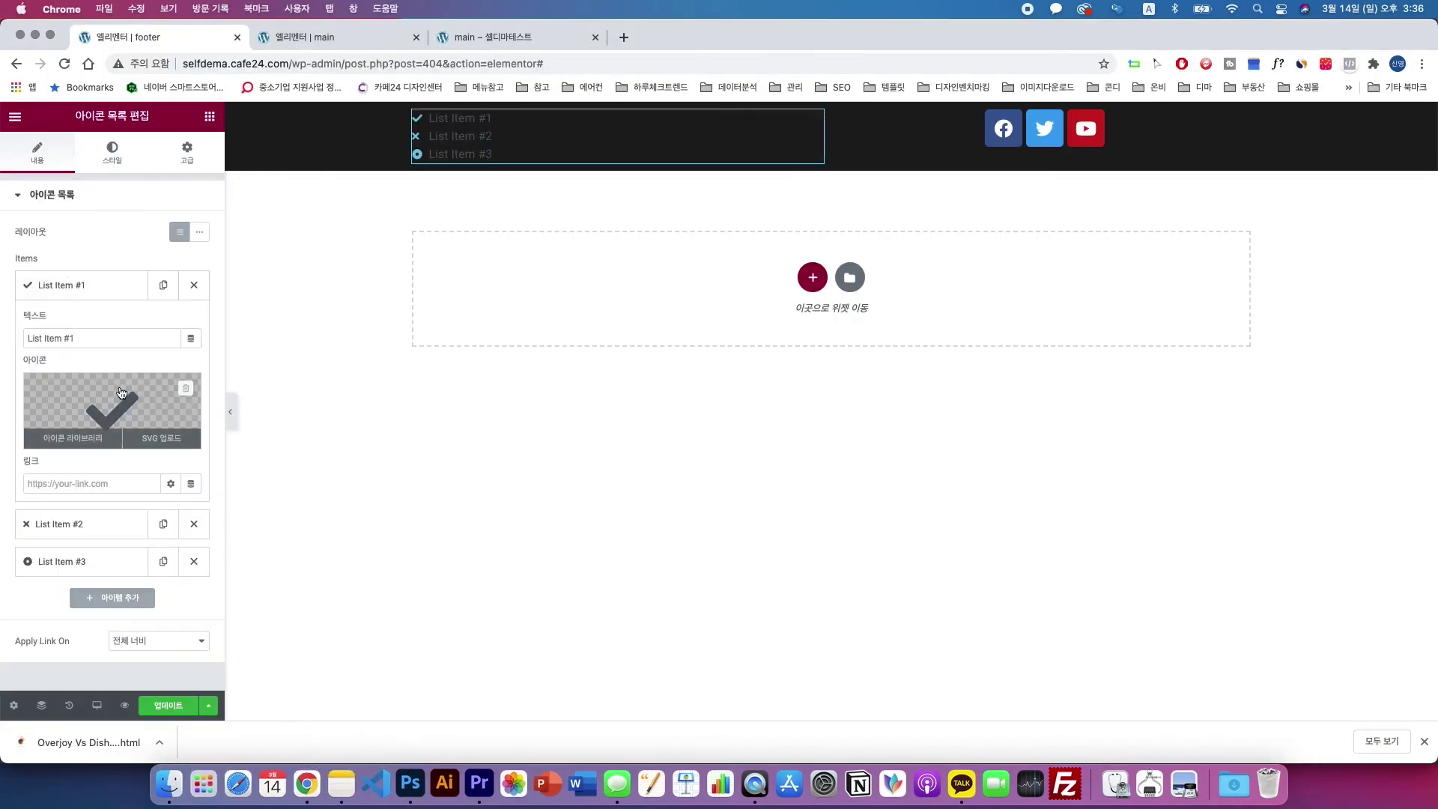
left_click(121, 394)
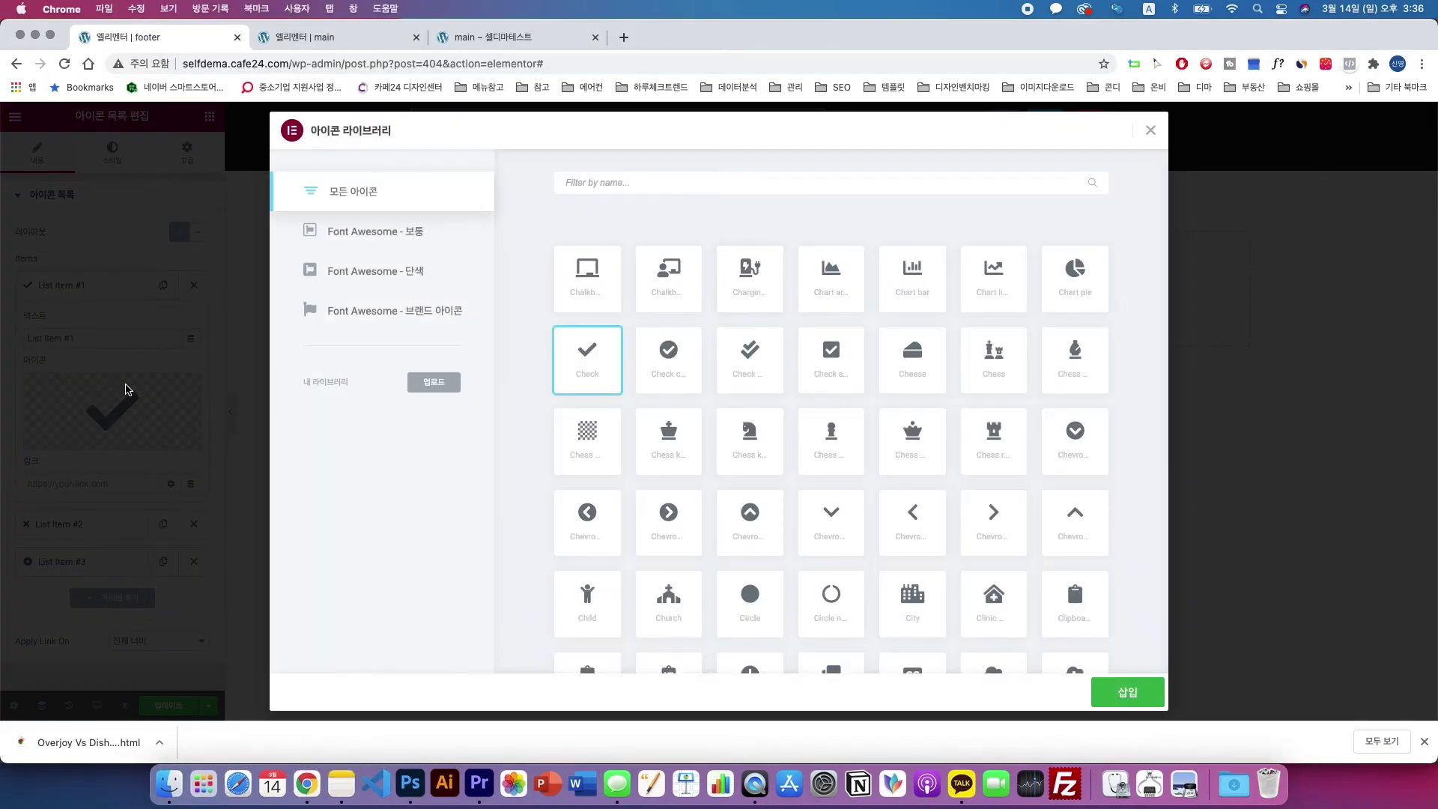
left_click(721, 185)
scroll(892, 540, "down", 5)
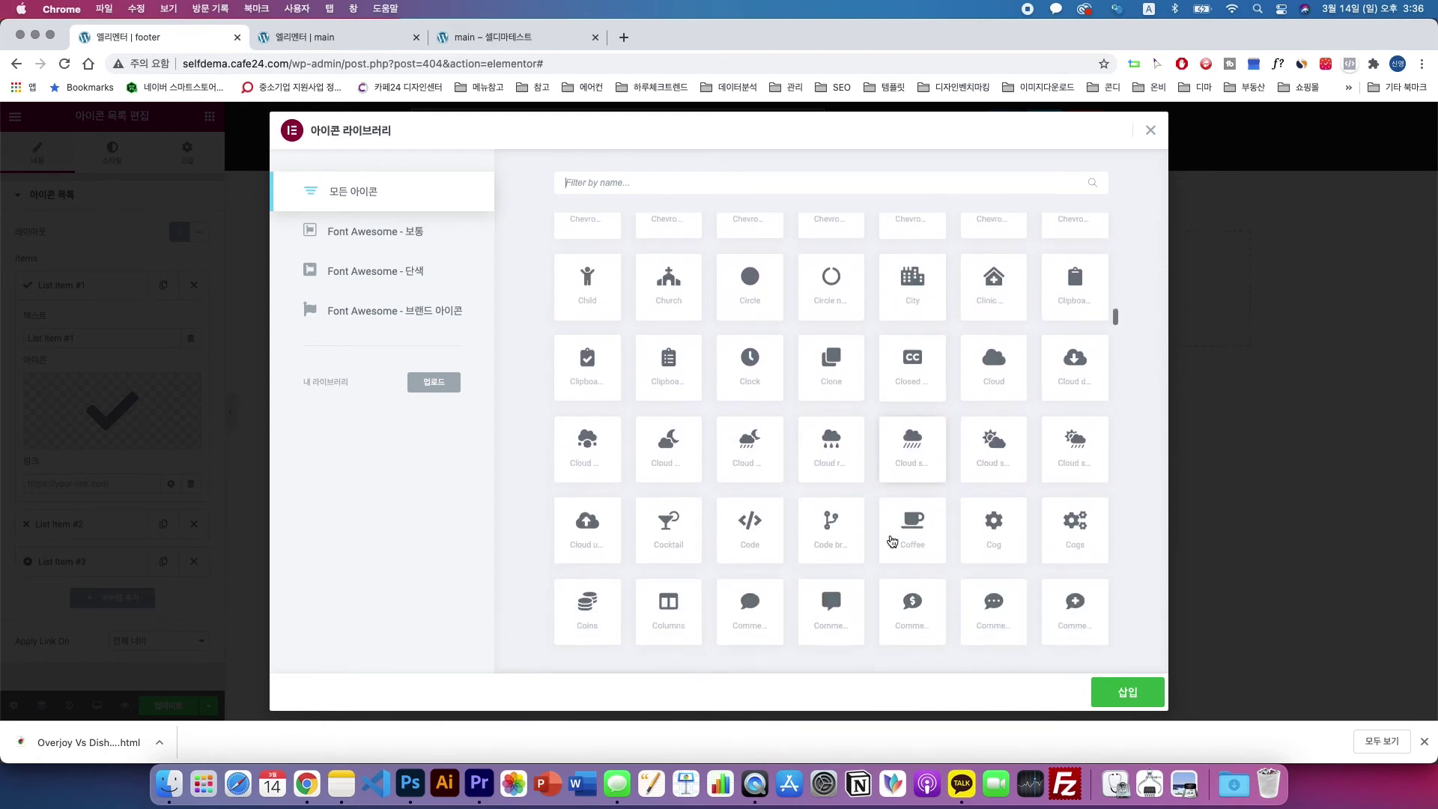
scroll(892, 541, "down", 1)
scroll(892, 541, "down", 5)
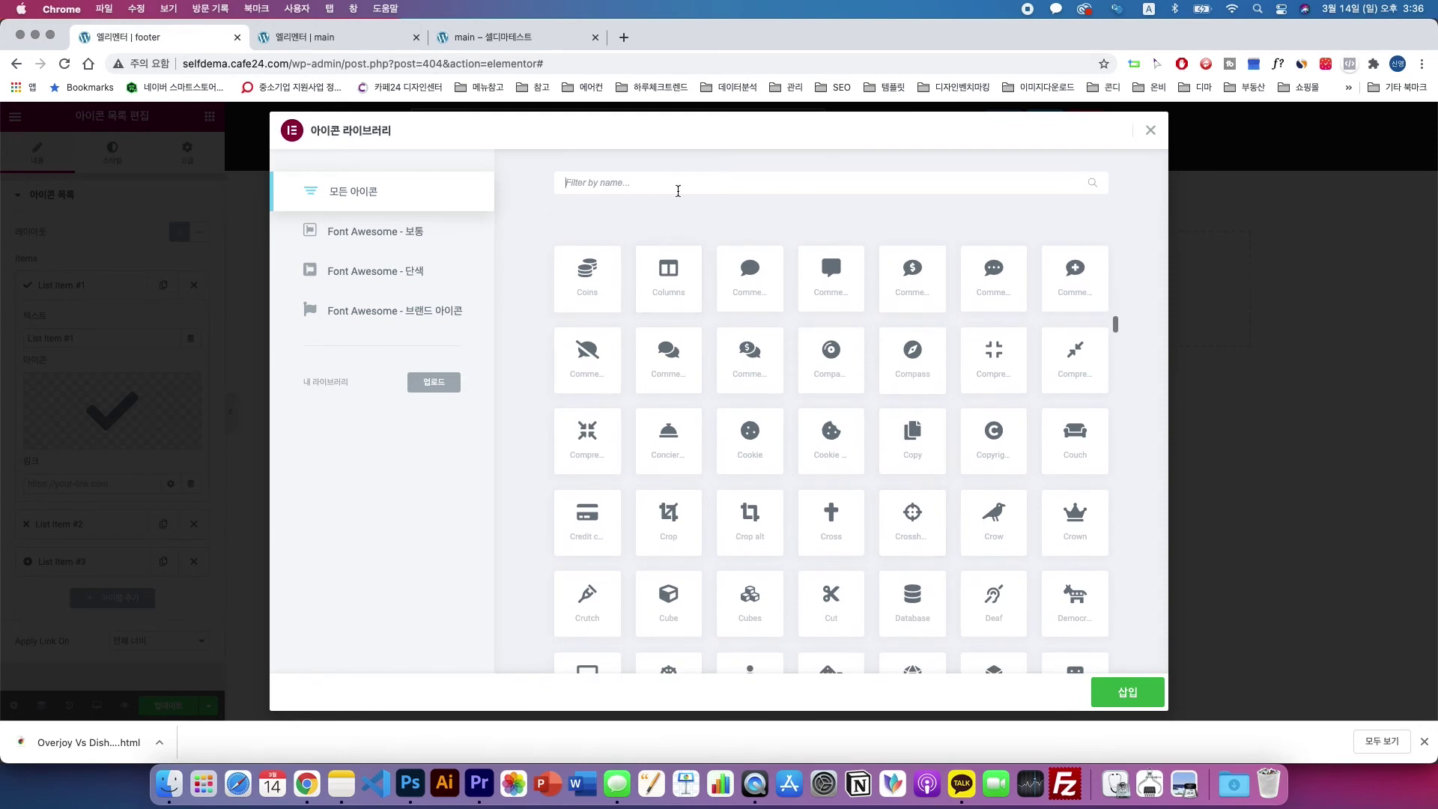
left_click(678, 191)
type("map")
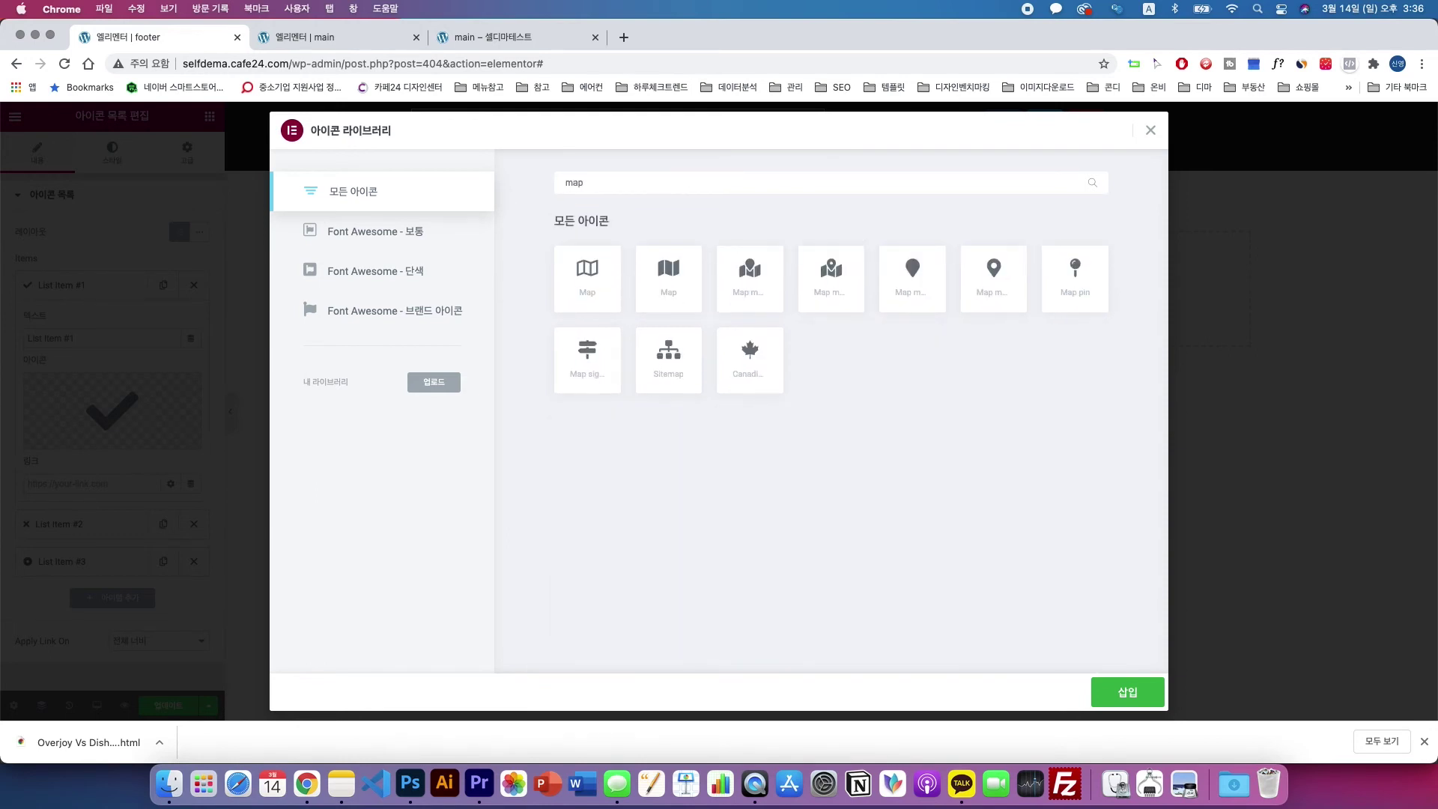
left_click(1006, 284)
left_click(1128, 692)
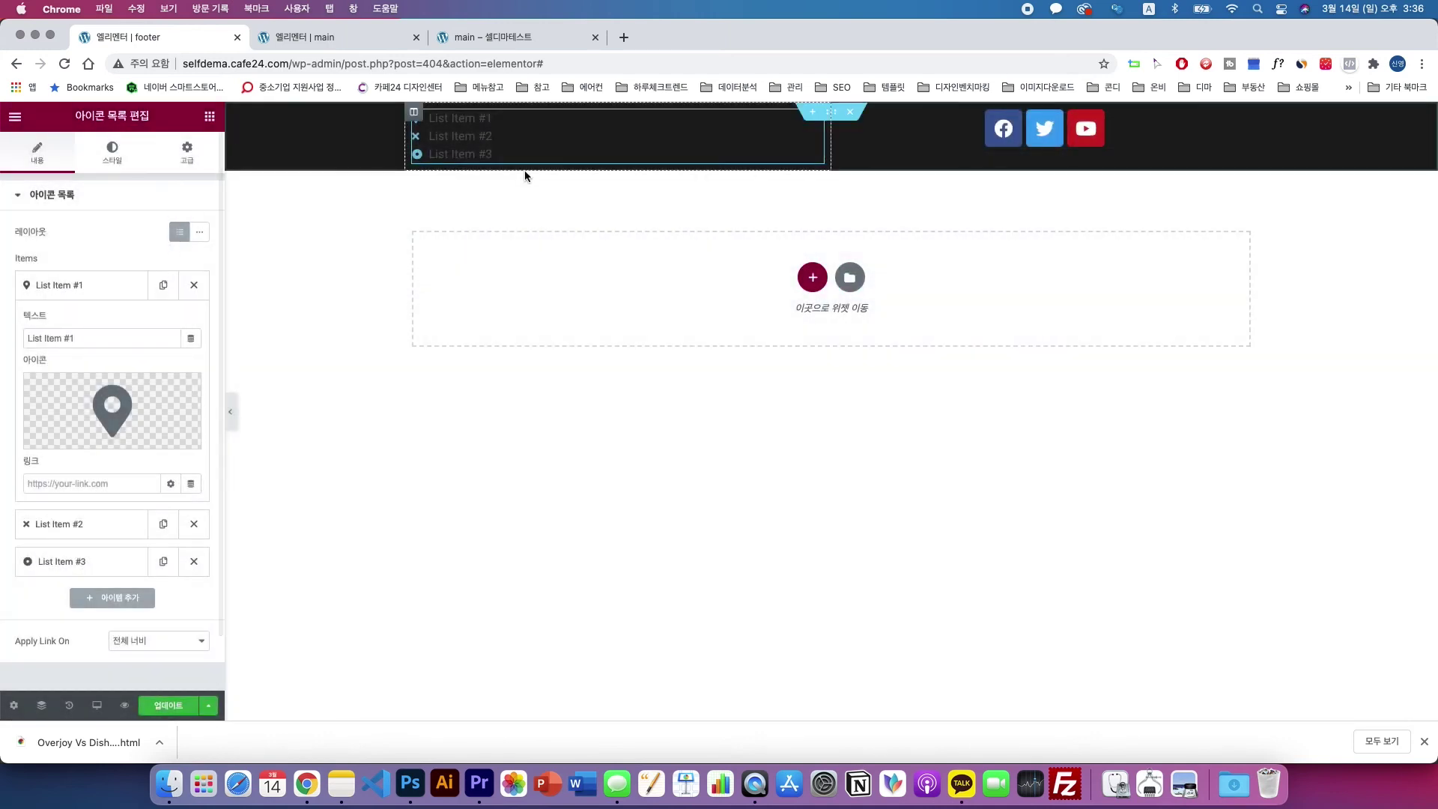
- Set the icon list's icon color to white, #FFFFFF
left_click(112, 152)
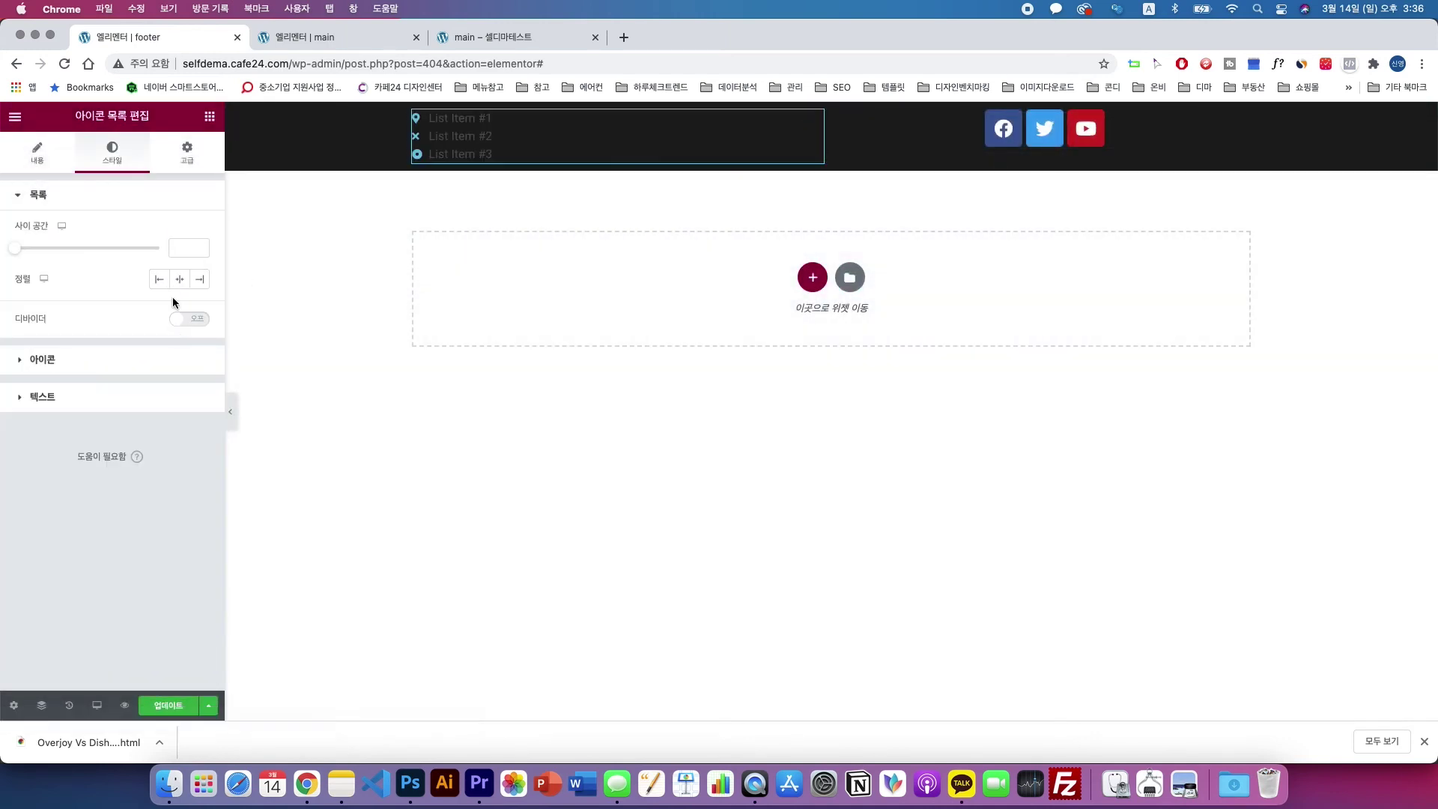
left_click(120, 370)
left_click(199, 270)
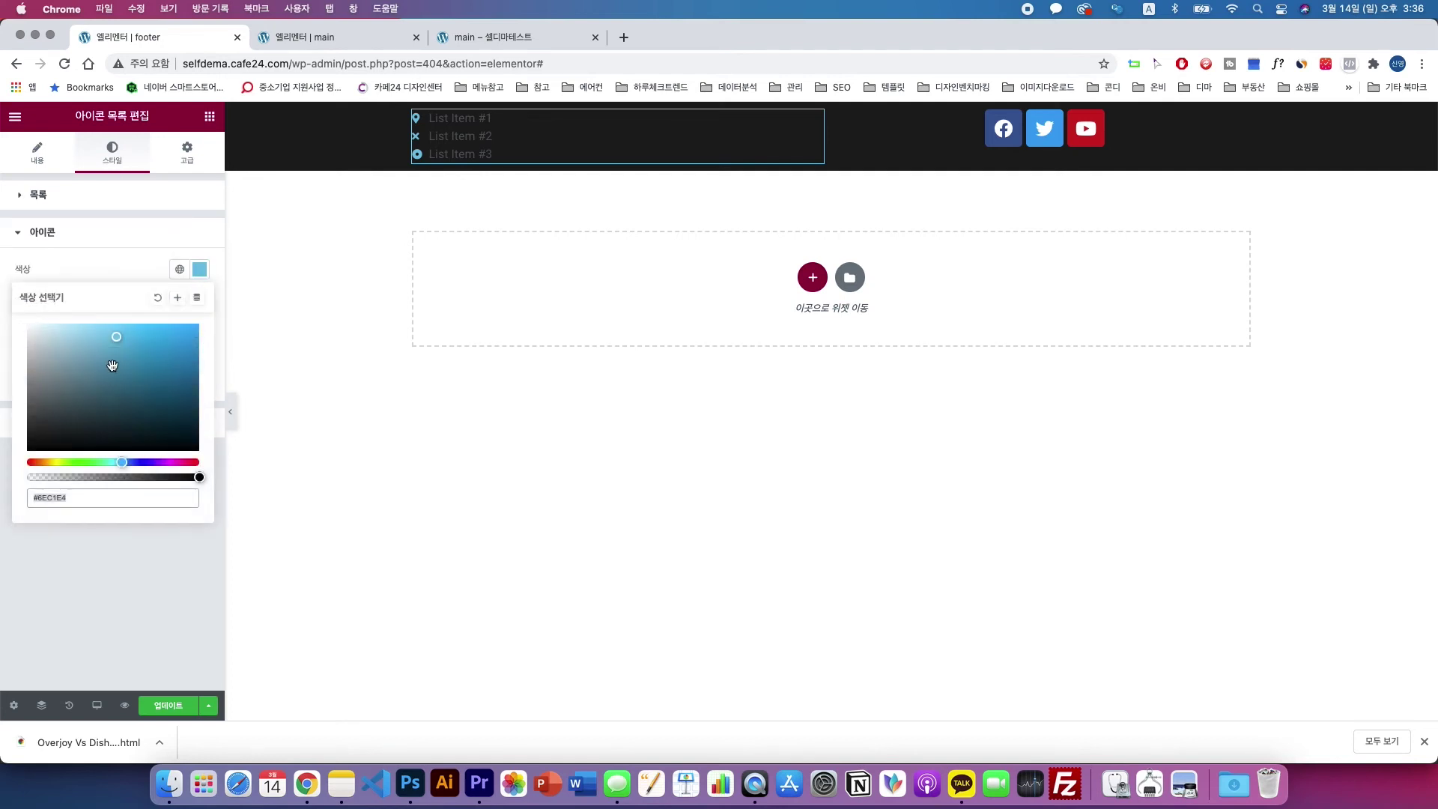
left_click_drag(112, 365, 3, 299)
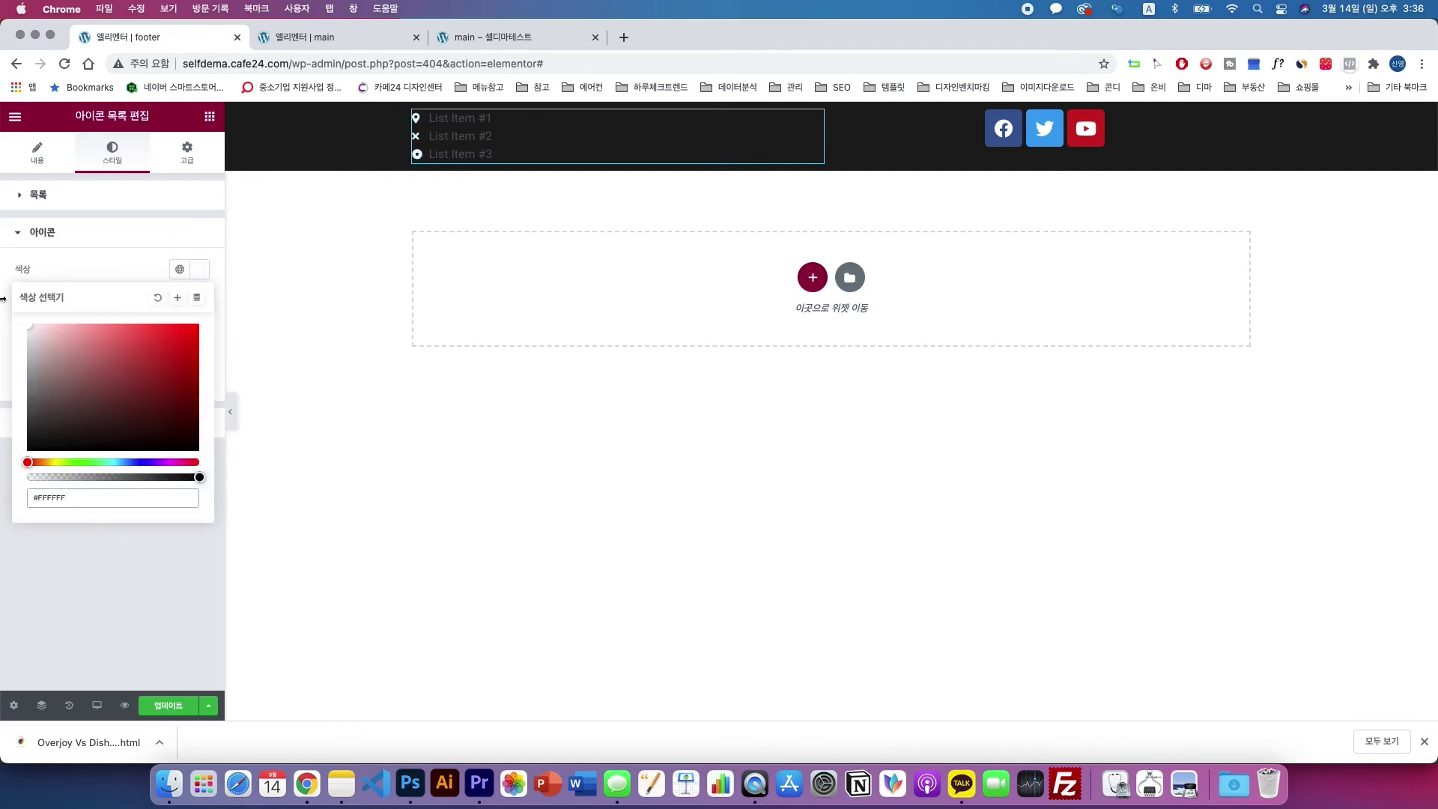
- Replace the first list item's text with the postal address copied from the footer in the Photoshop mockup, and collapse the item
left_click(35, 153)
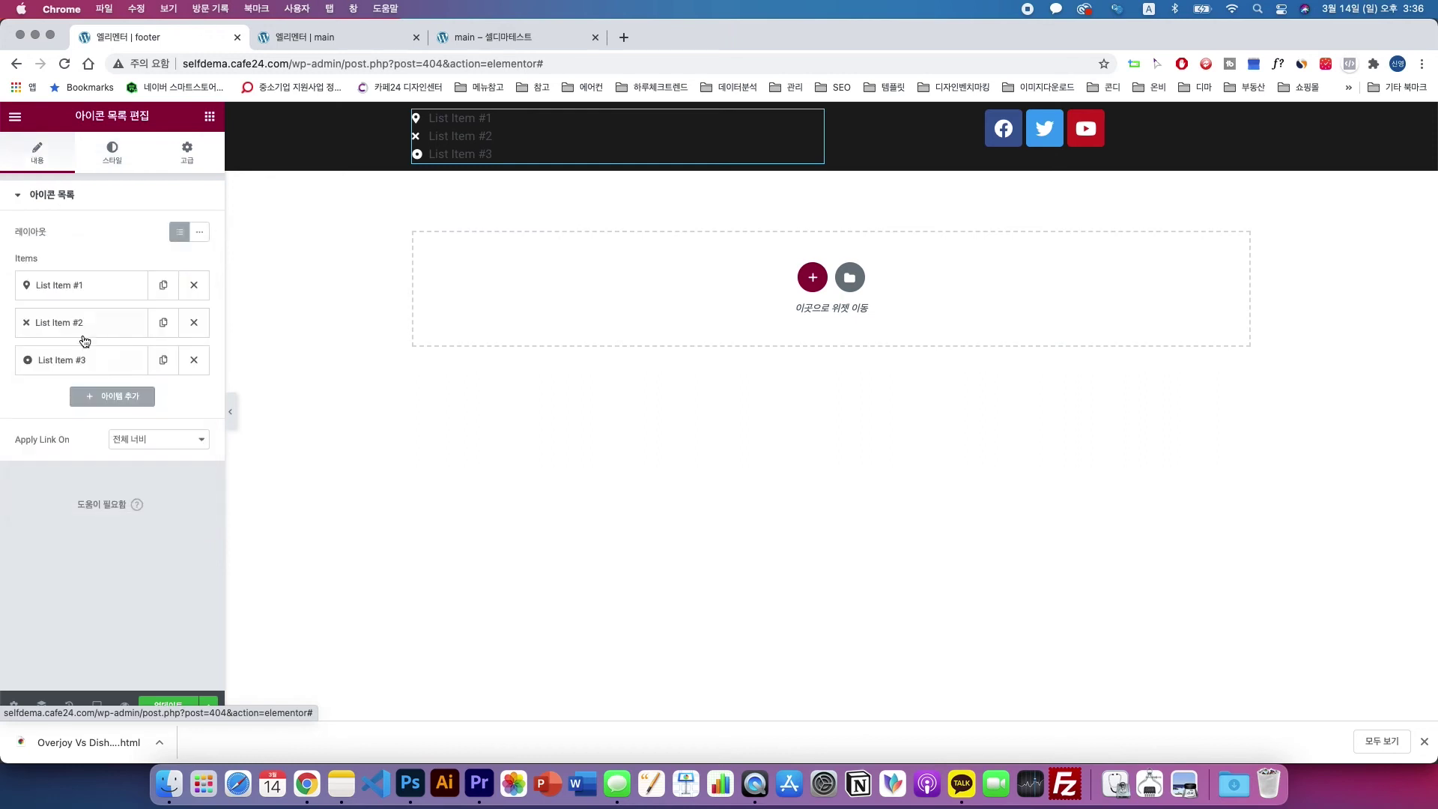
left_click(90, 284)
left_click_drag(73, 338, 16, 334)
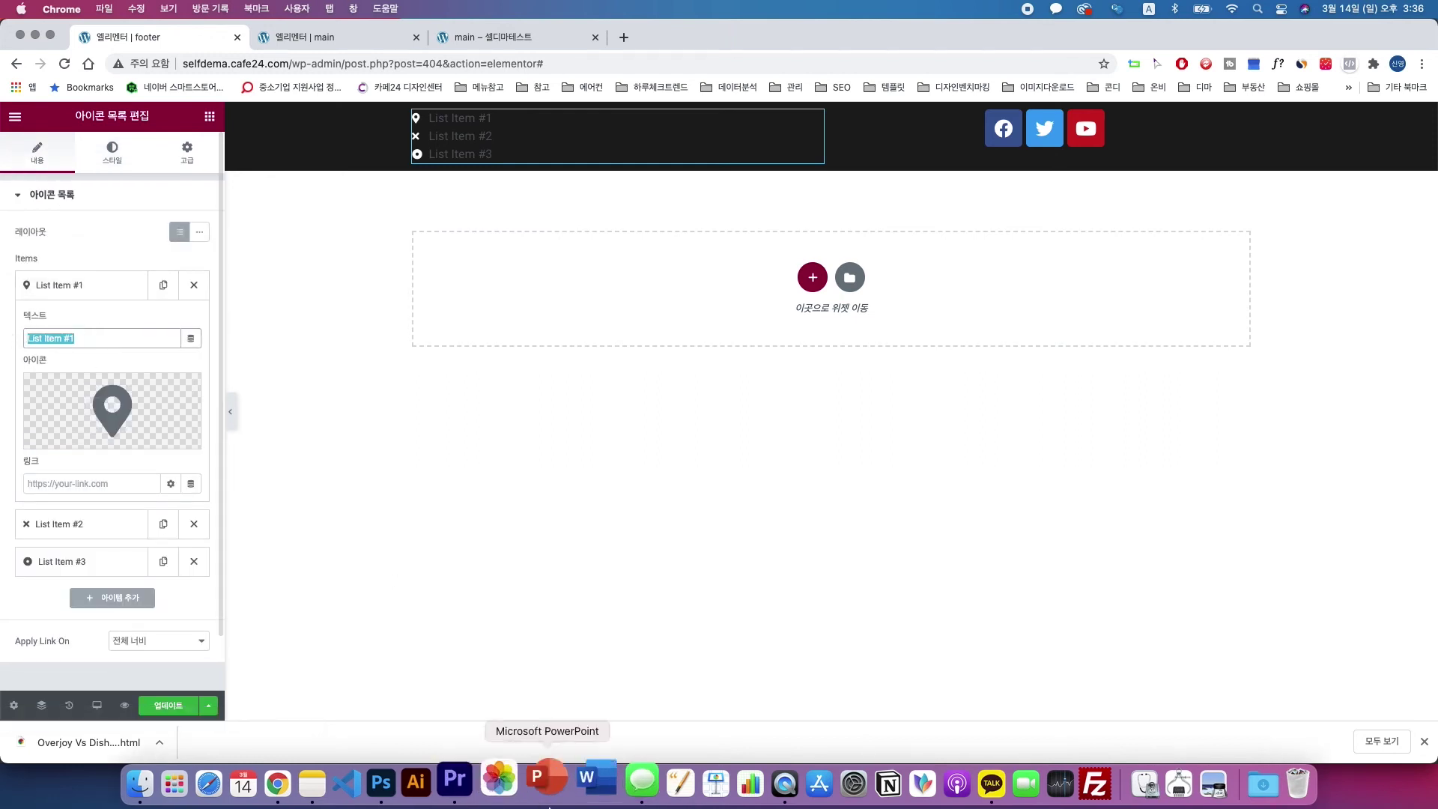
left_click(419, 785)
key("t")
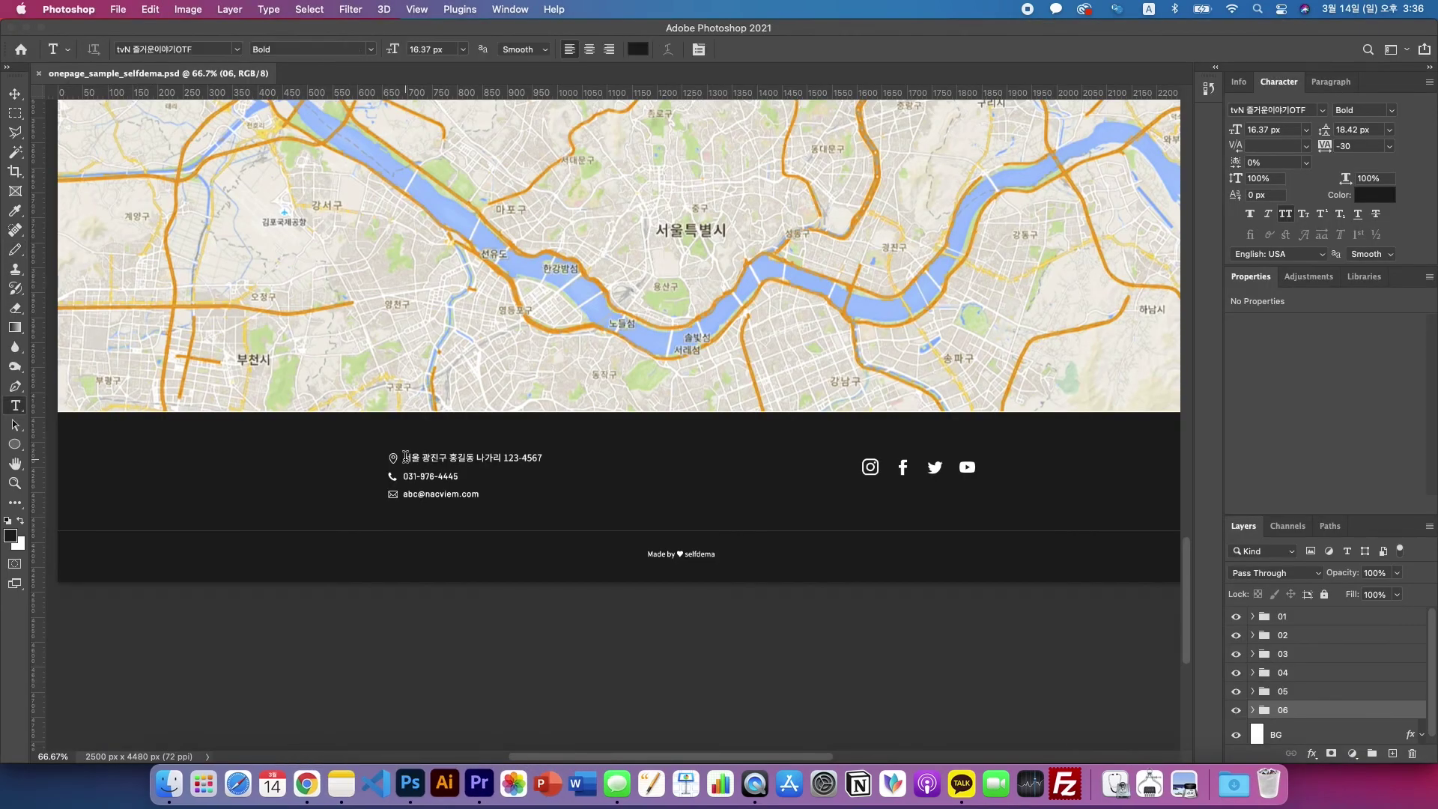
left_click_drag(405, 459, 552, 454)
key("super+c")
left_click(306, 783)
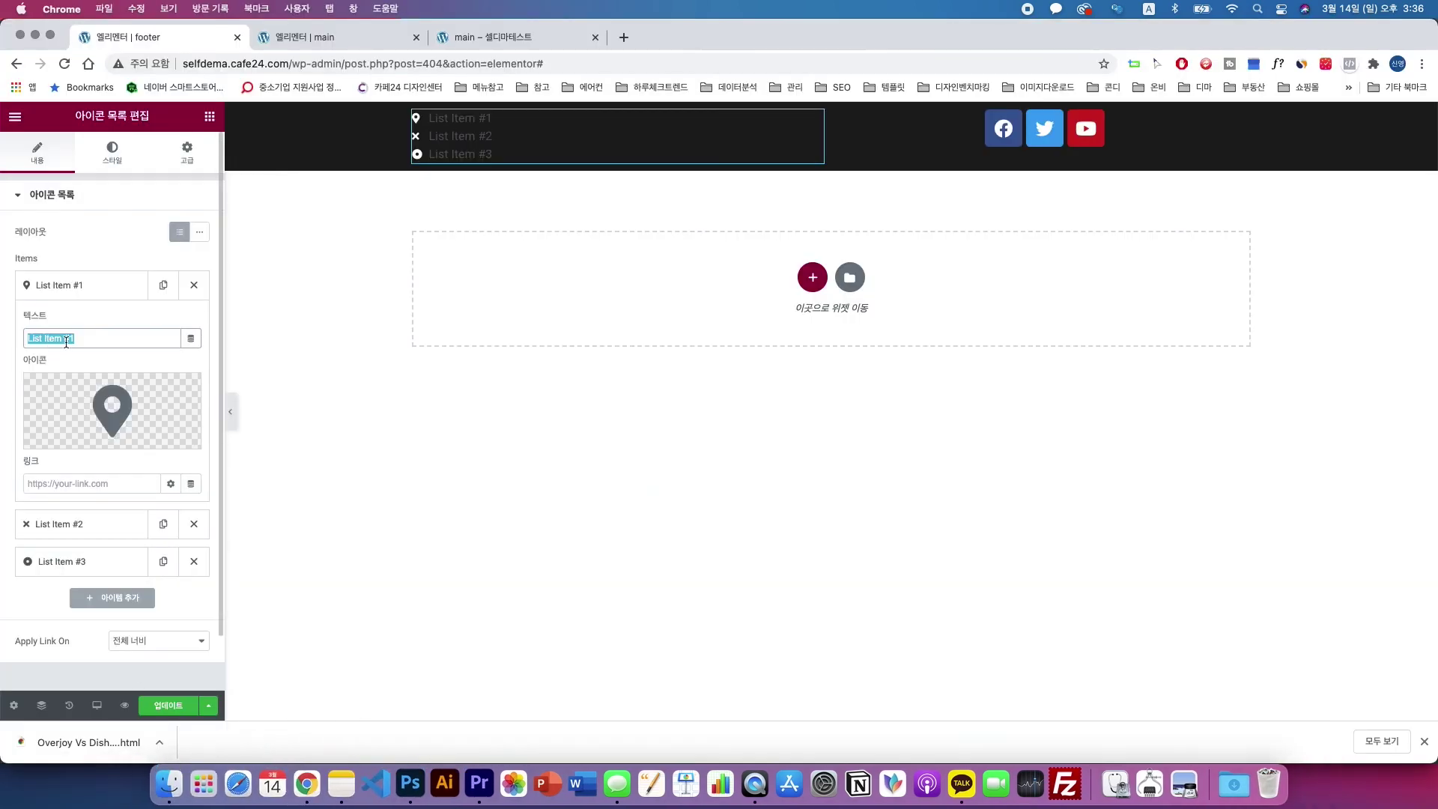
key("super+v")
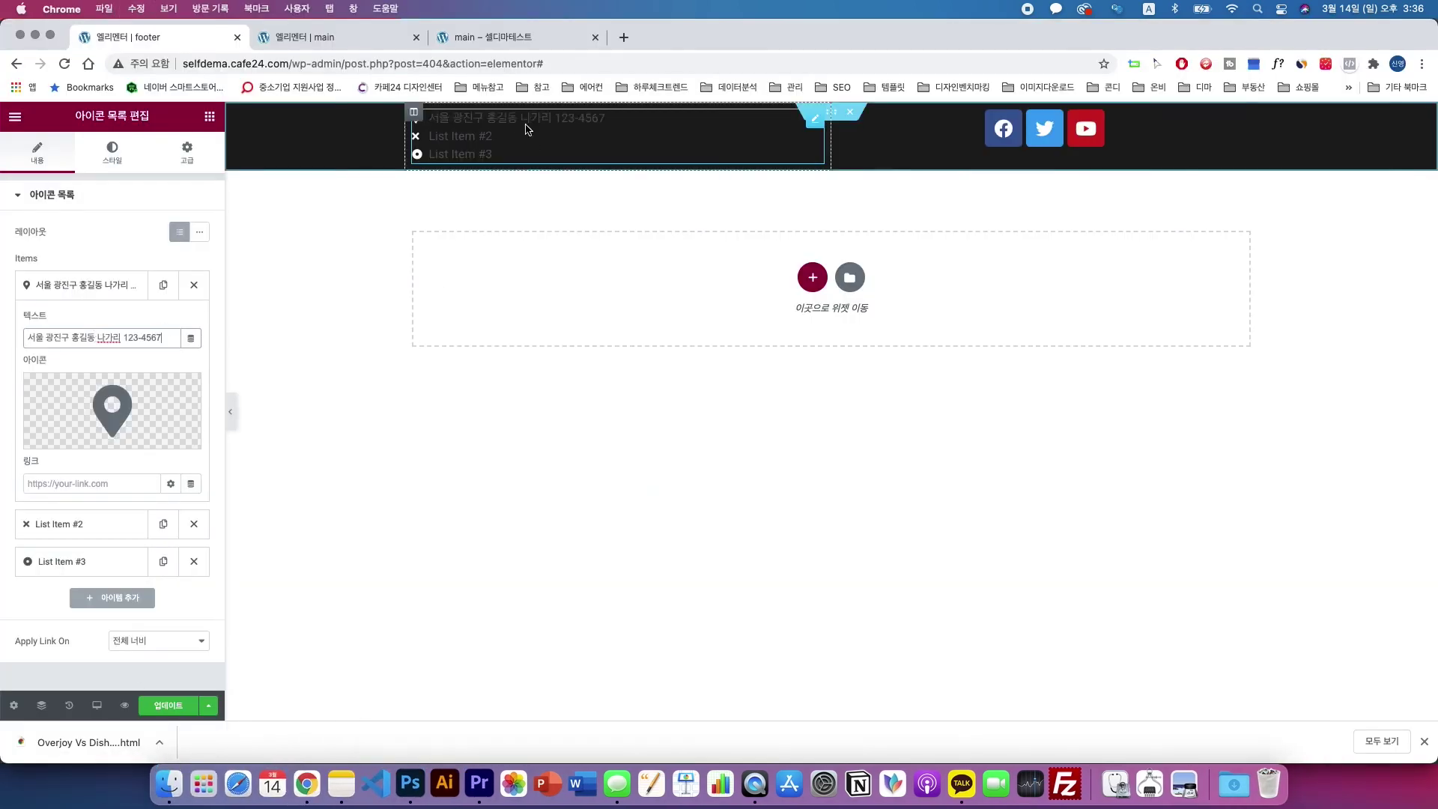
left_click(94, 286)
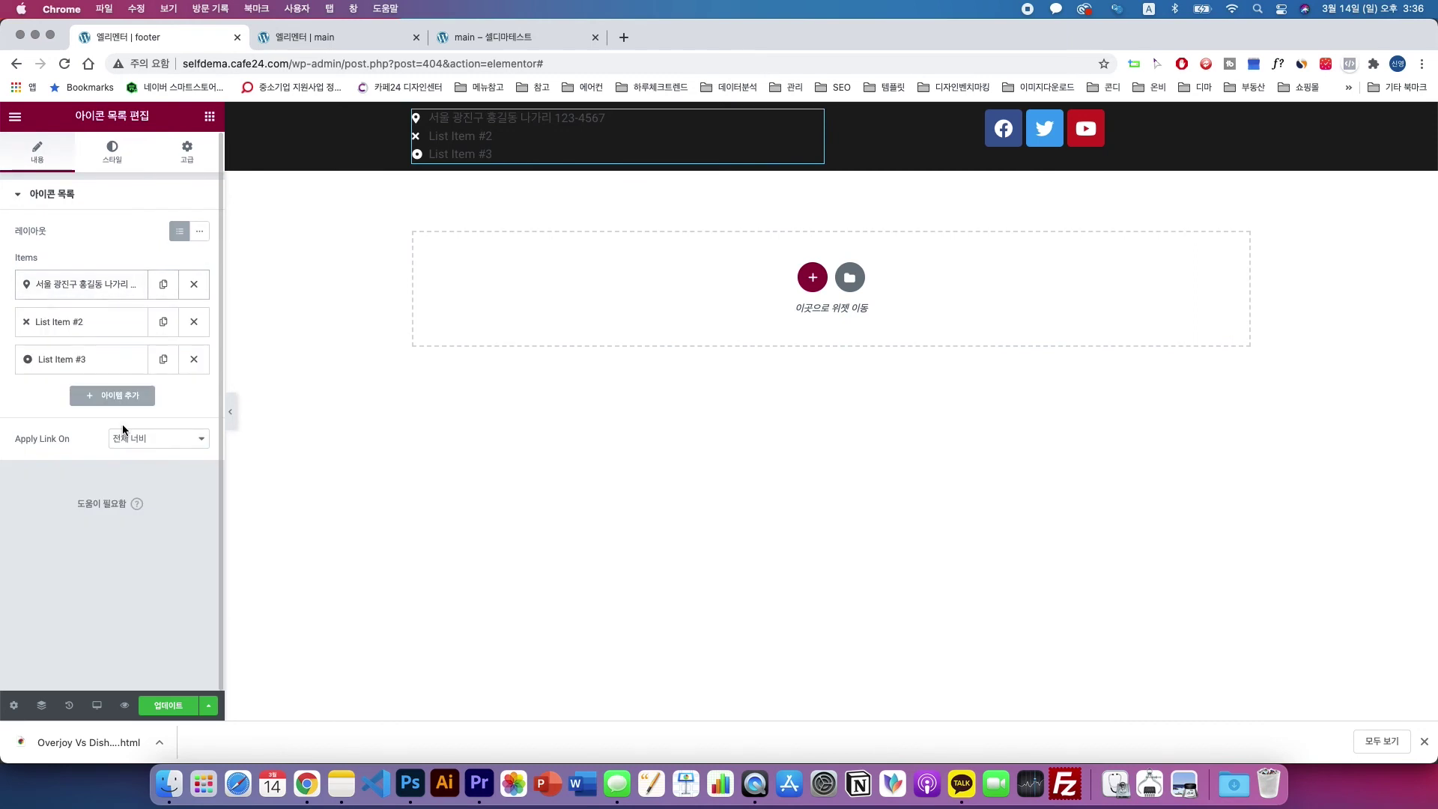
left_click(70, 283)
left_click(71, 289)
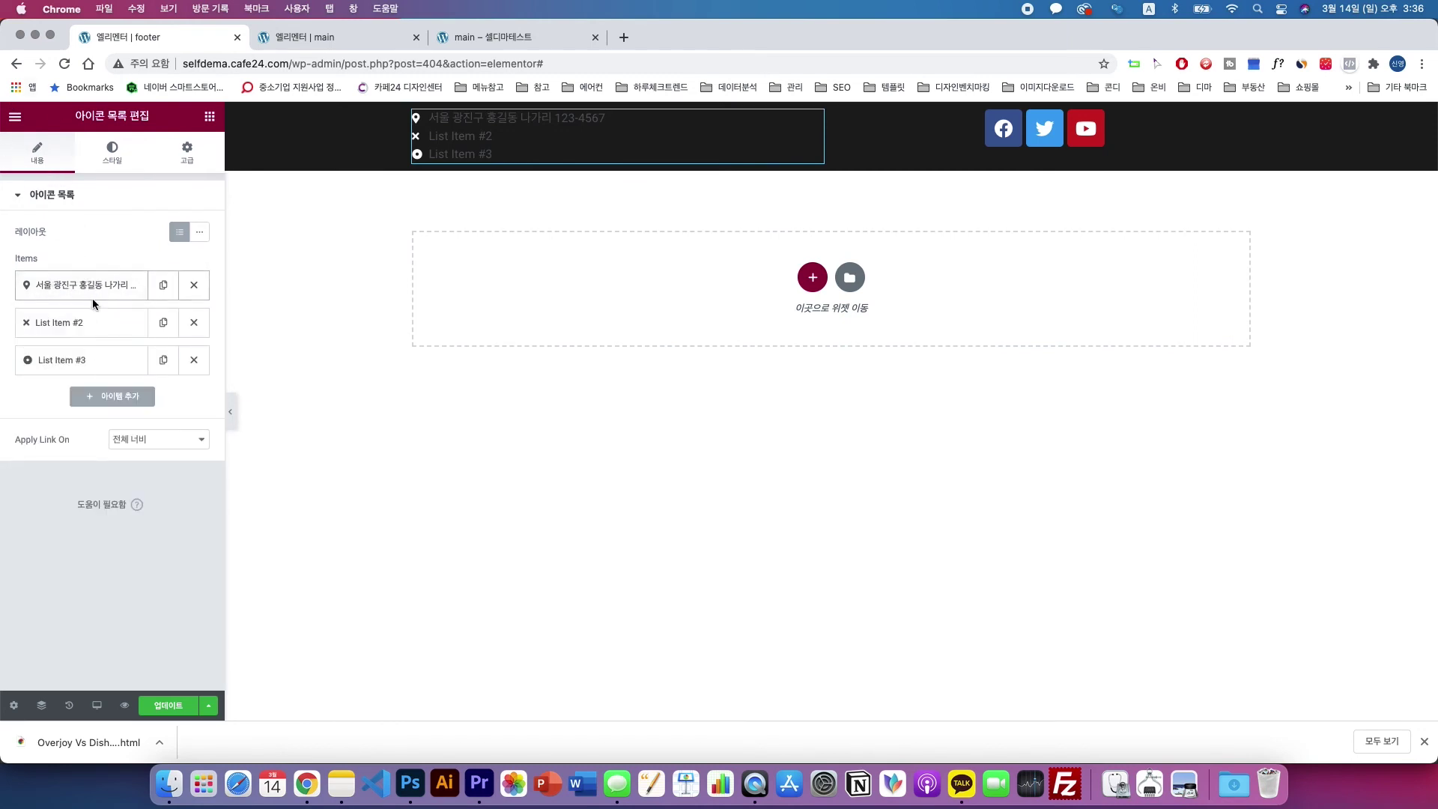
- Set the icon list's text color to white, #FFFFFF
left_click(112, 157)
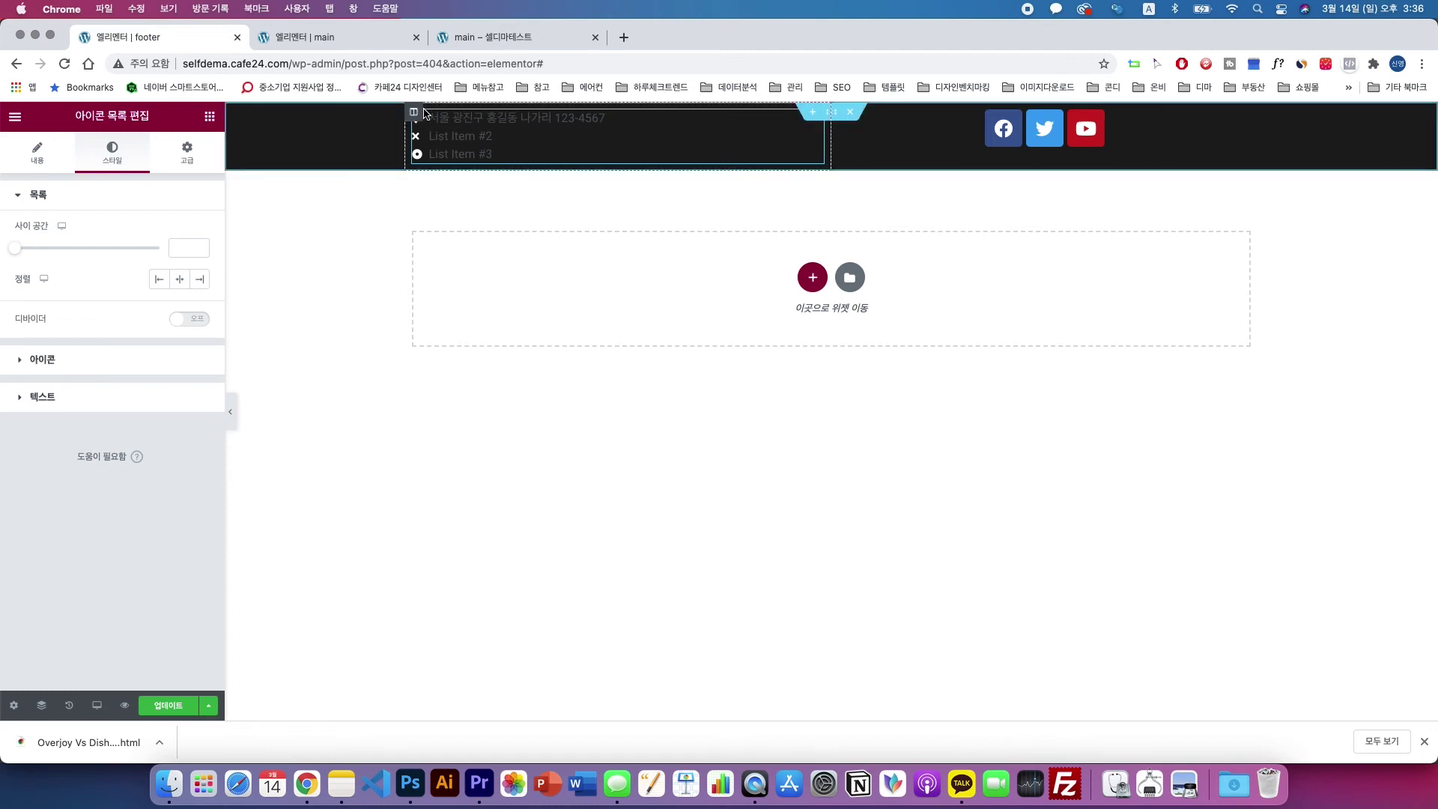
left_click(66, 406)
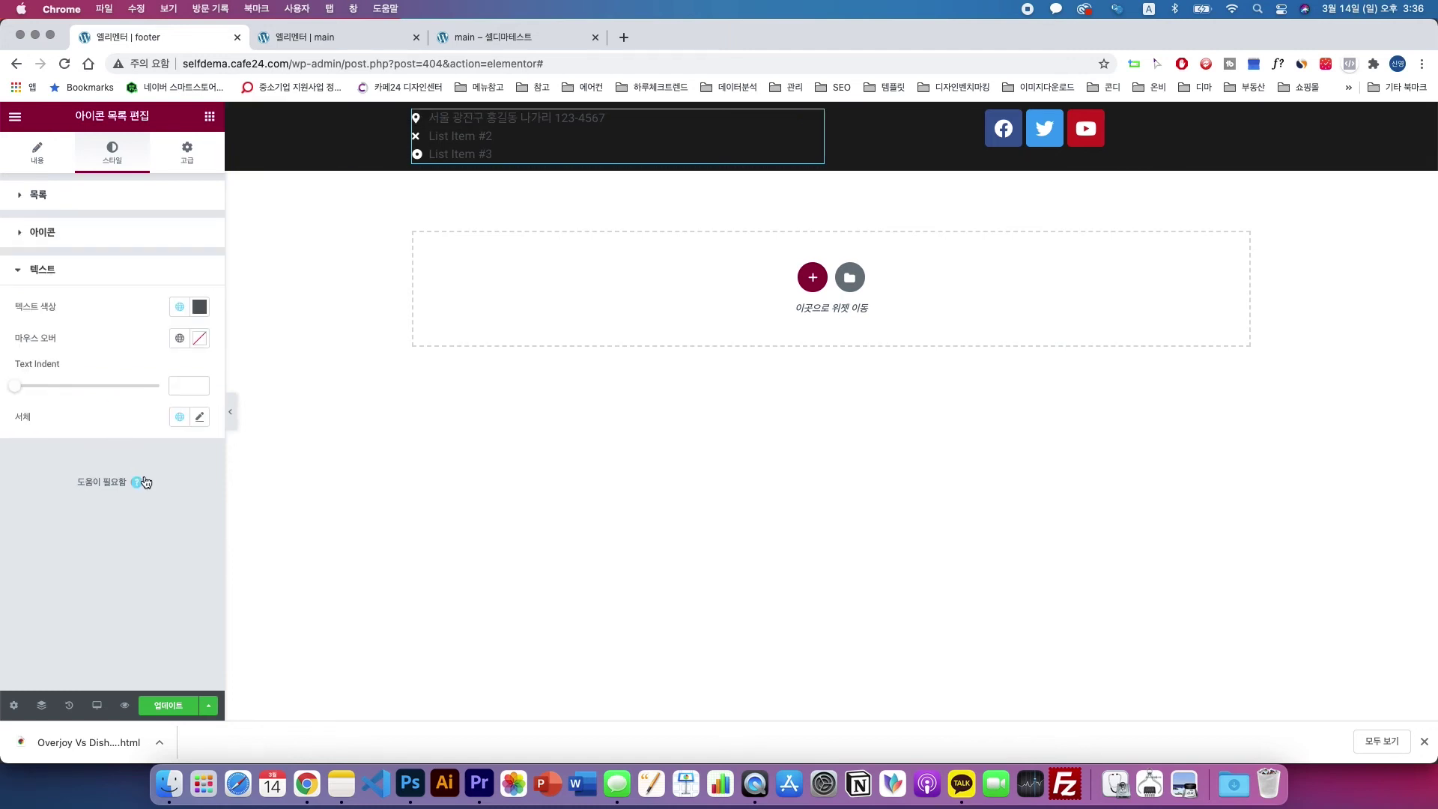
left_click(200, 307)
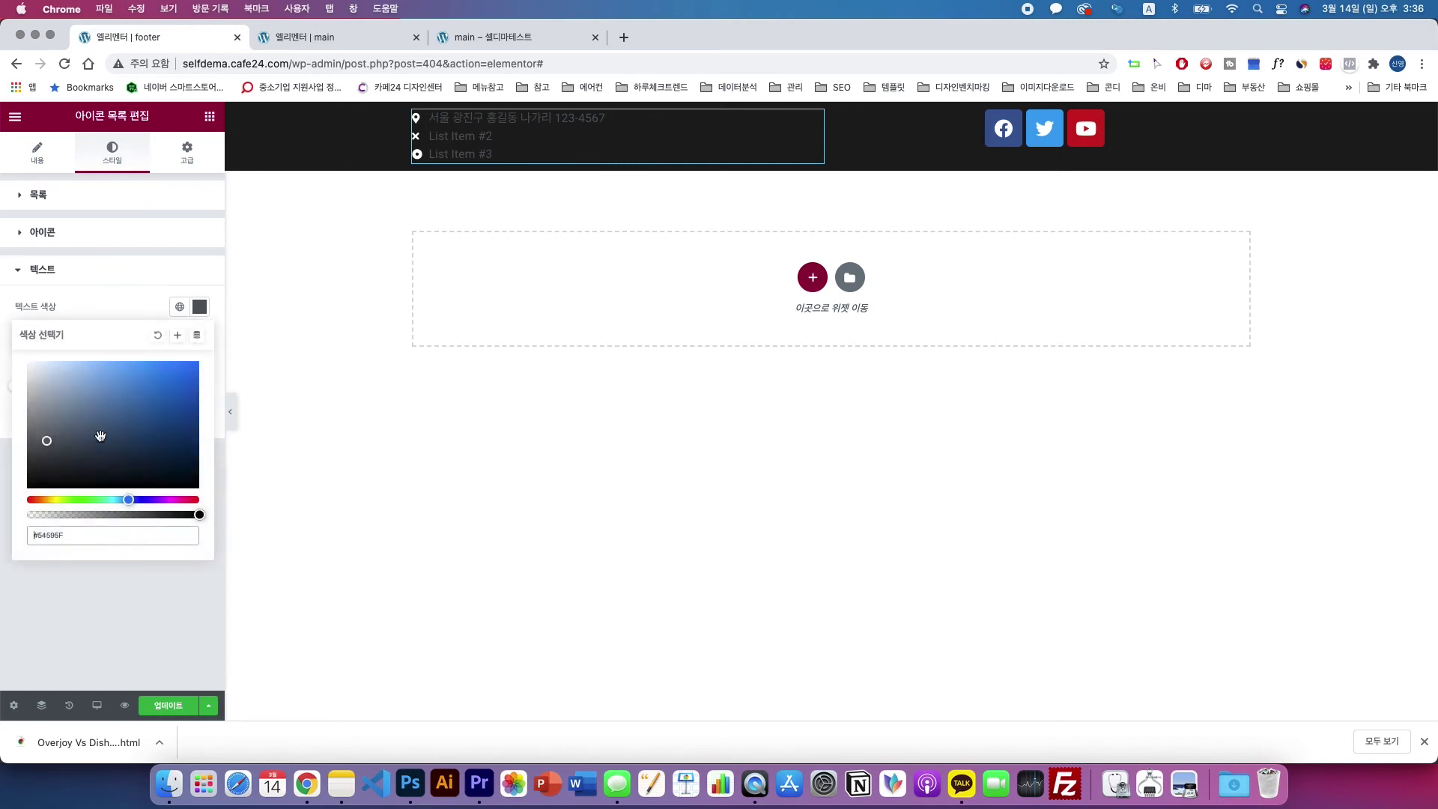
left_click(37, 384)
mouse_move(37, 383)
left_mouse_down()
mouse_move(7, 334)
mouse_move(28, 372)
left_mouse_up()
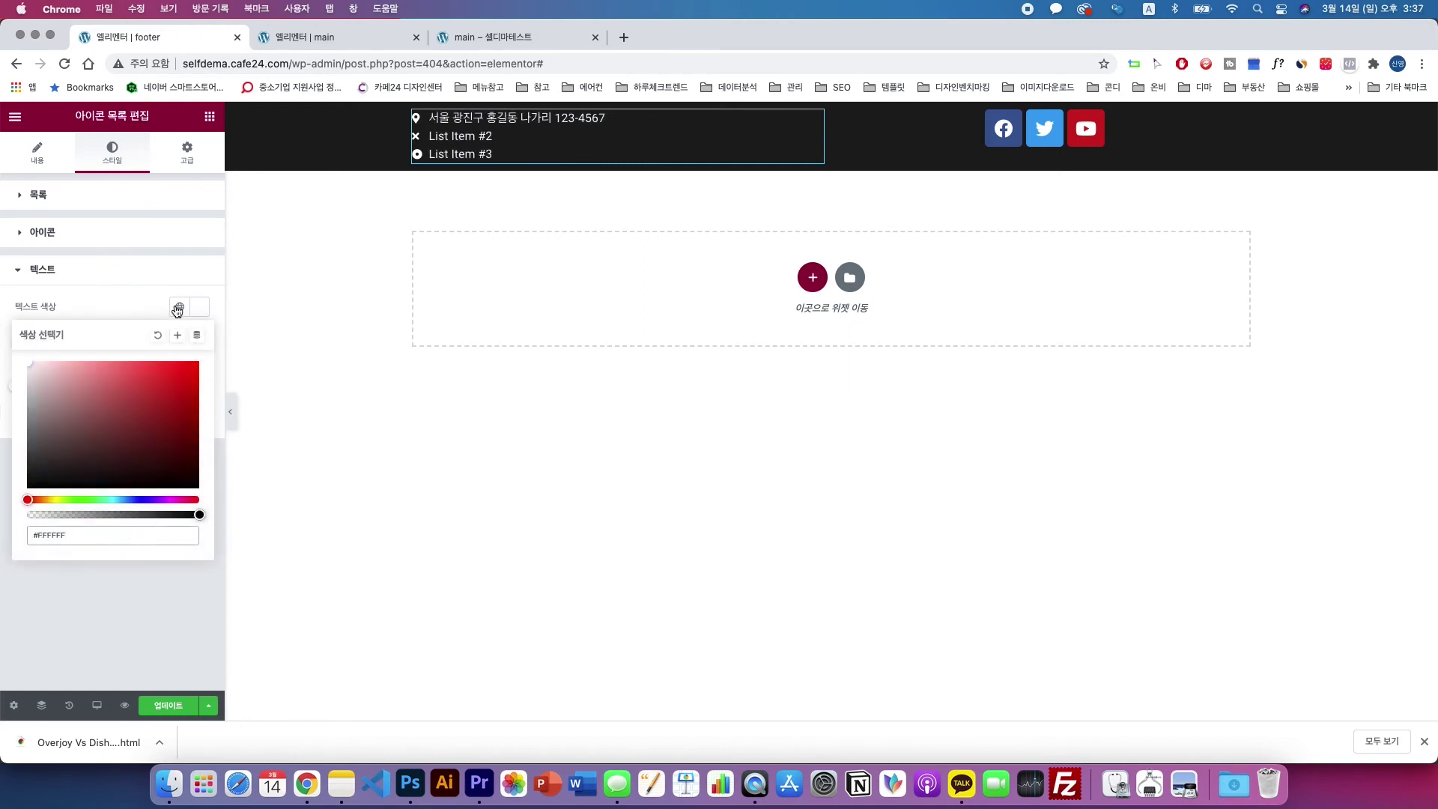
left_click(199, 308)
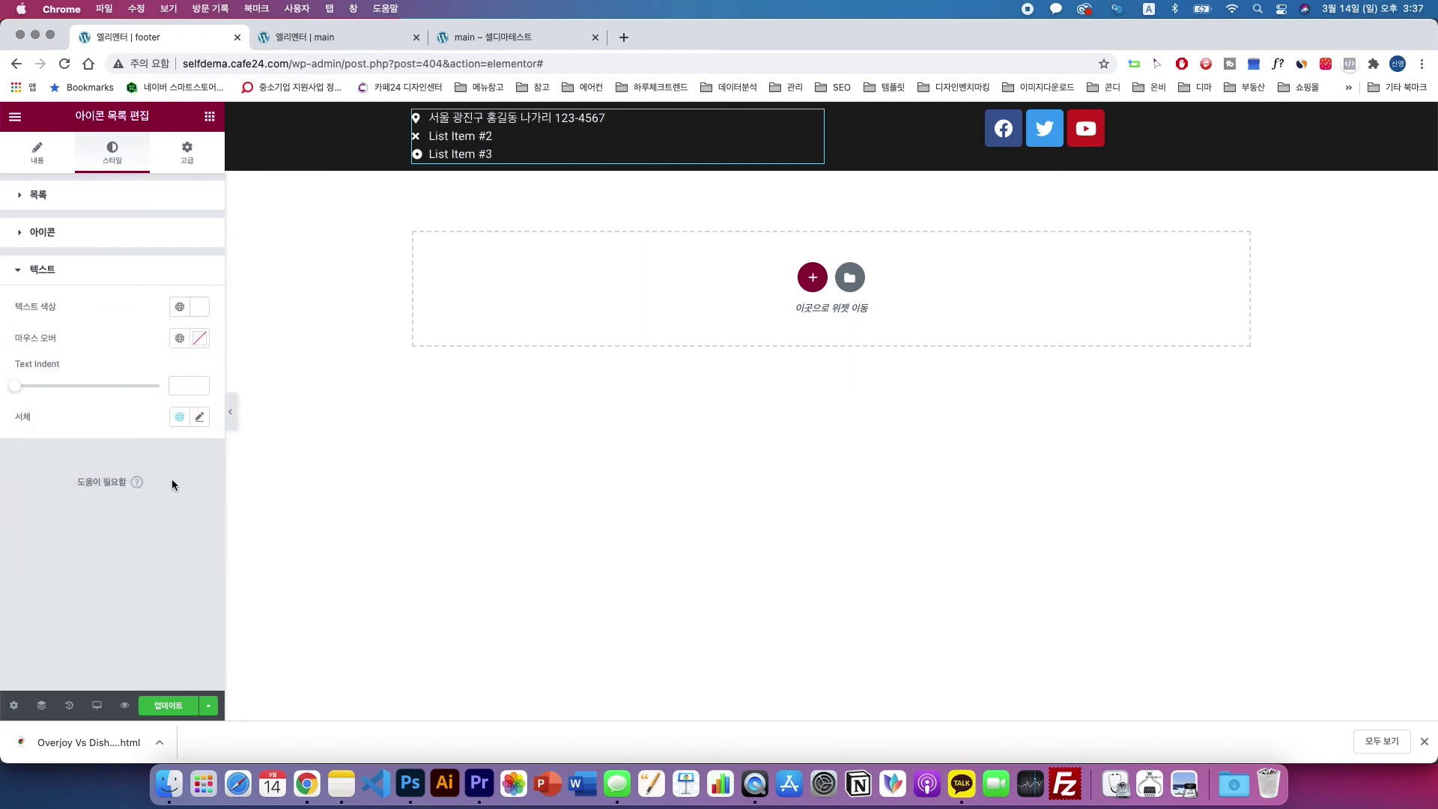
- Set the icon list's text size to 14 px in its typography settings
left_click(200, 418)
left_click(175, 536)
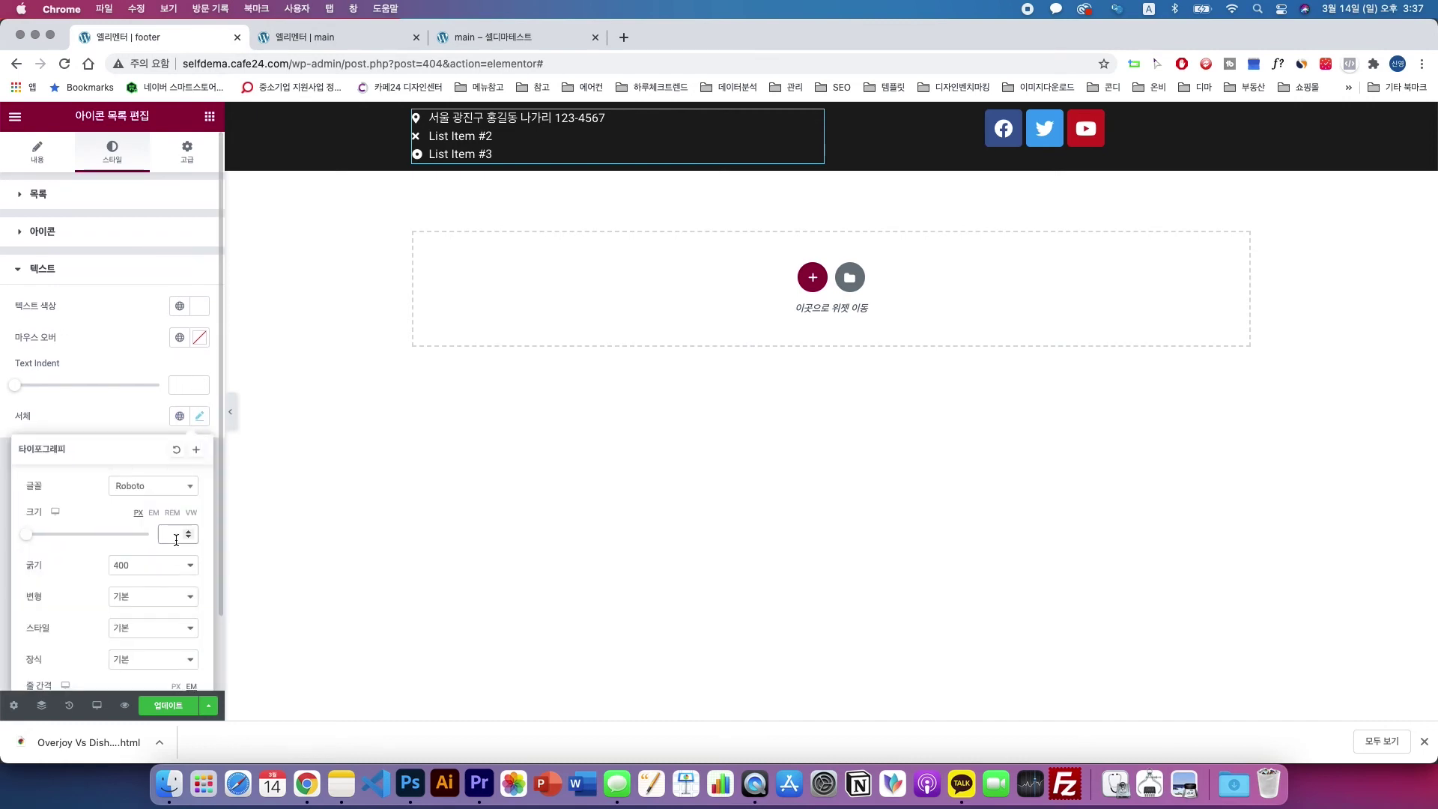
type("14")
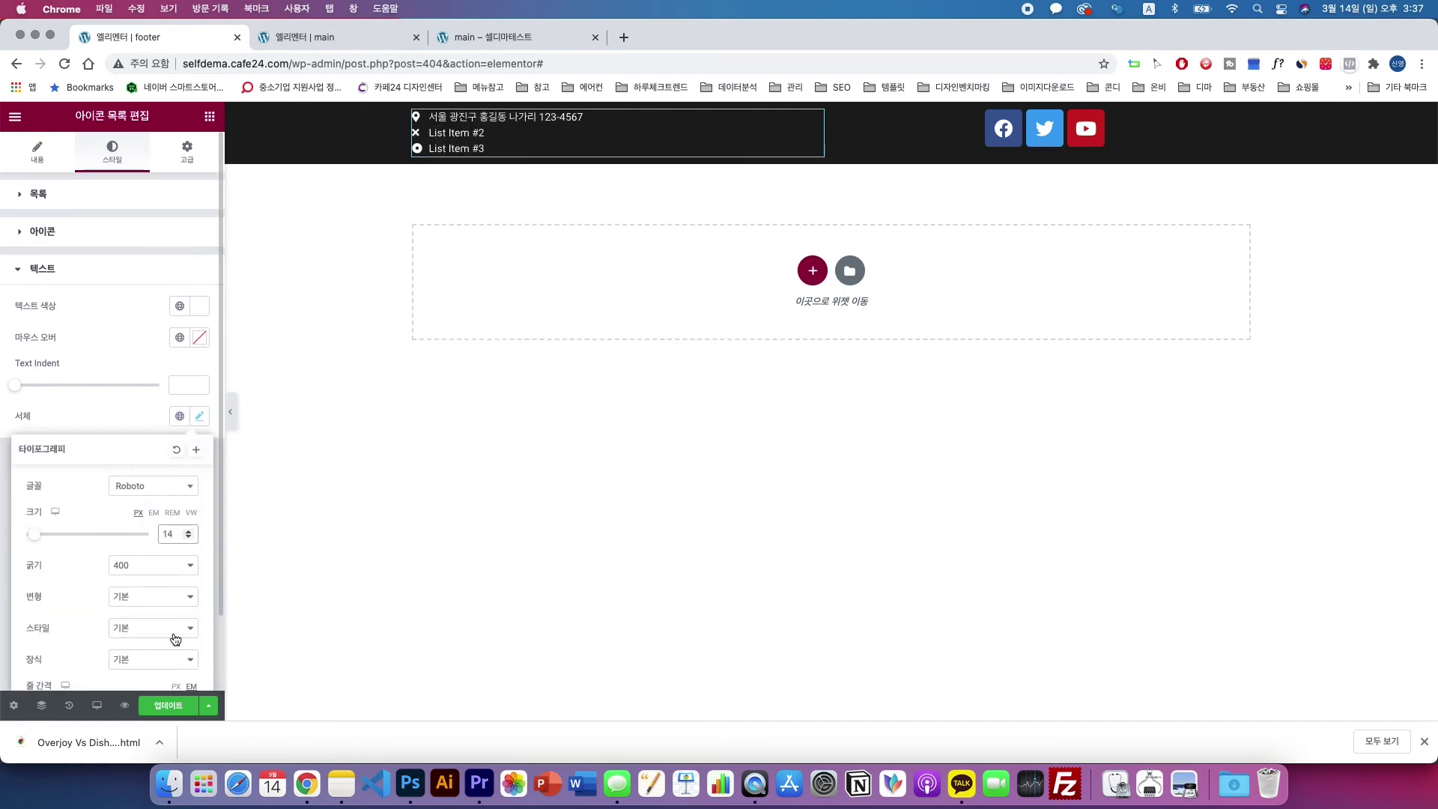
left_click(114, 410)
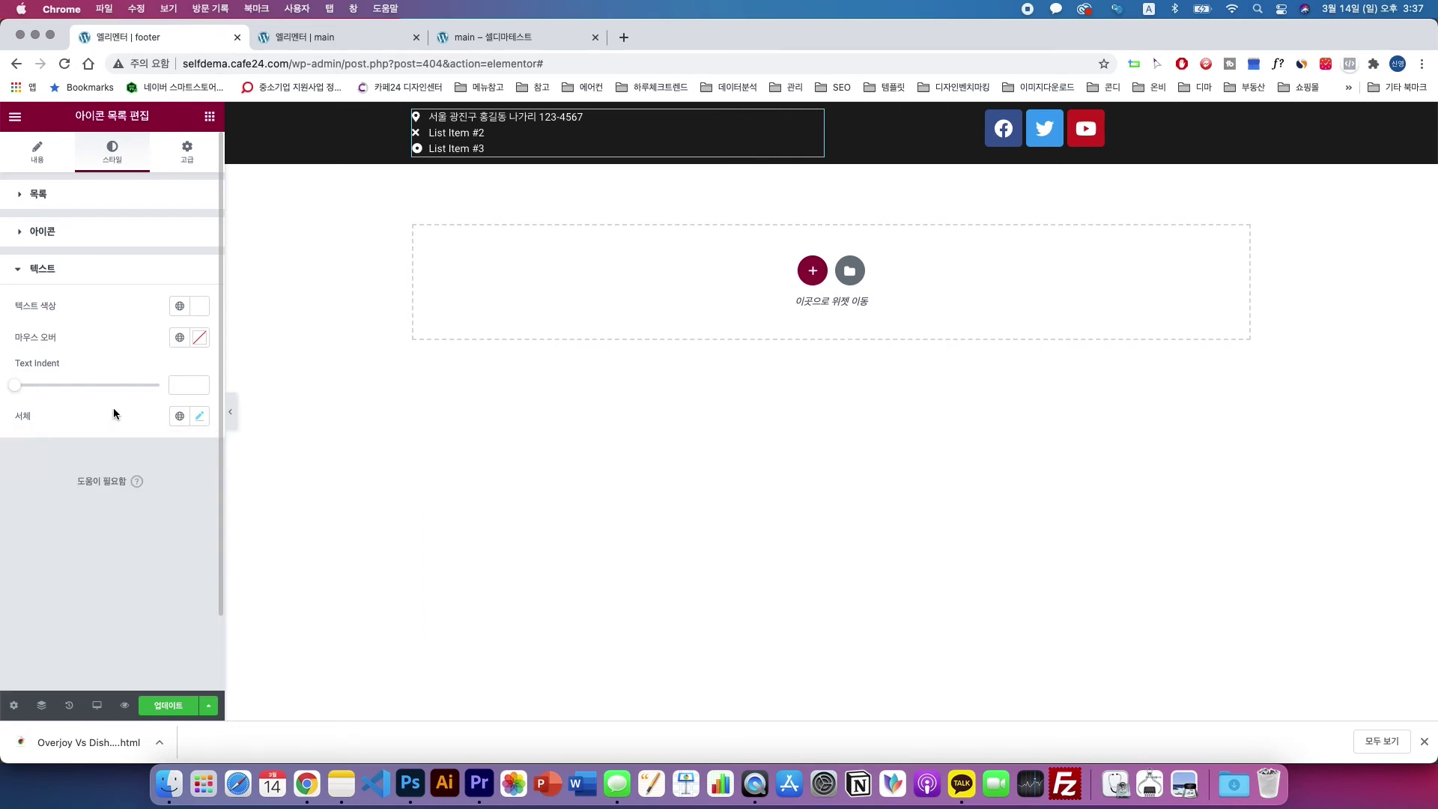
- Replace the second and third list items with two duplicates of the address item, and preview the footer before returning to the editor
left_click(35, 154)
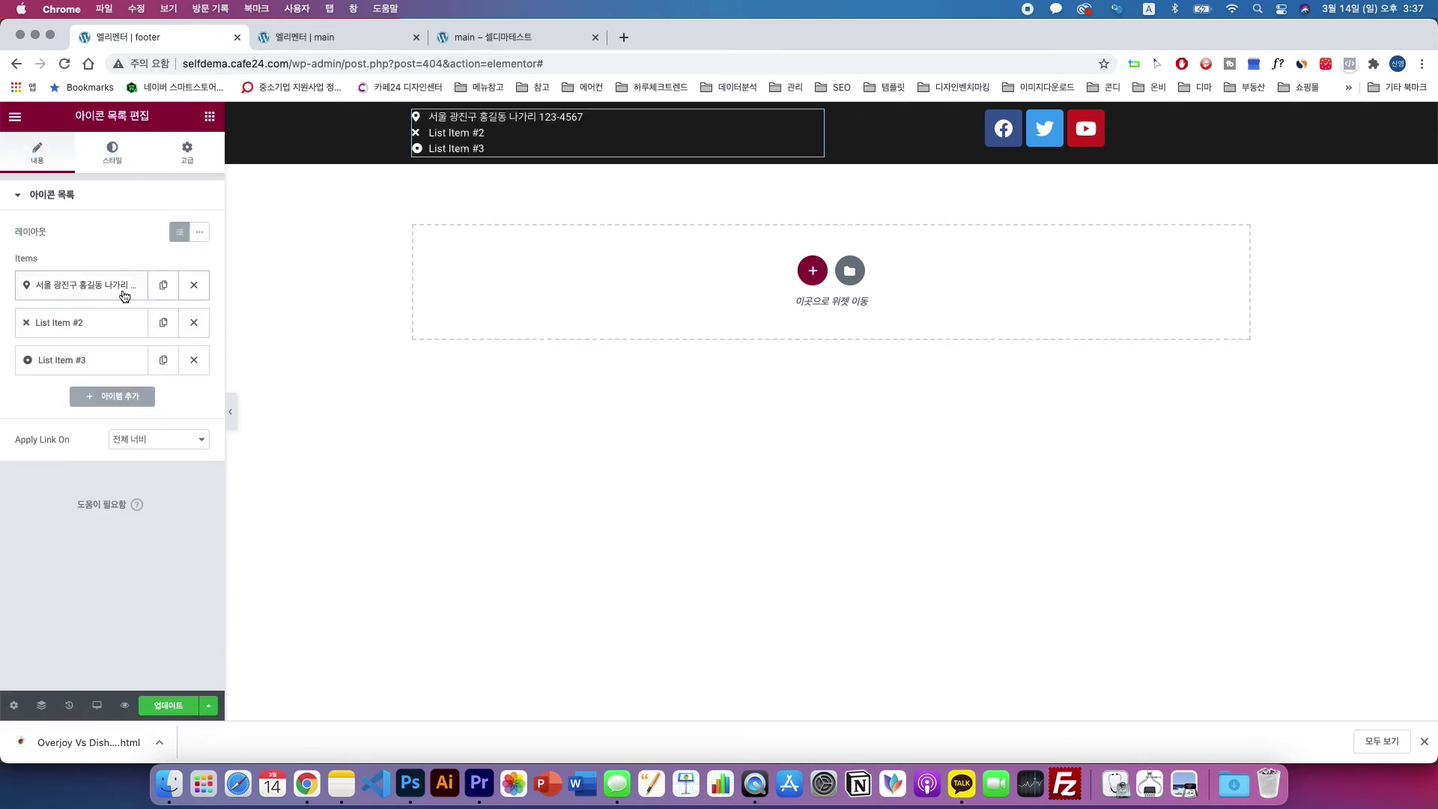
left_click(194, 323)
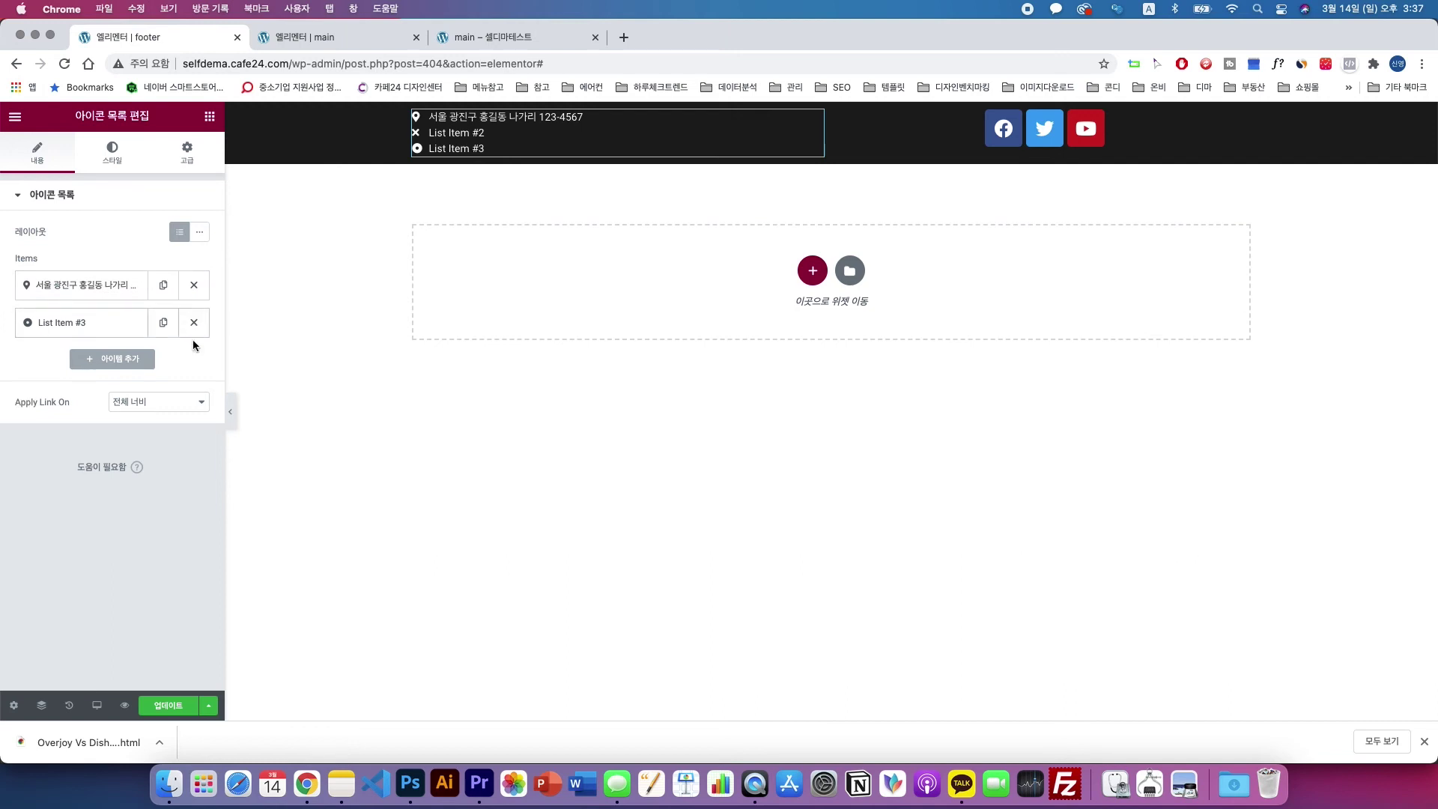
left_click(194, 323)
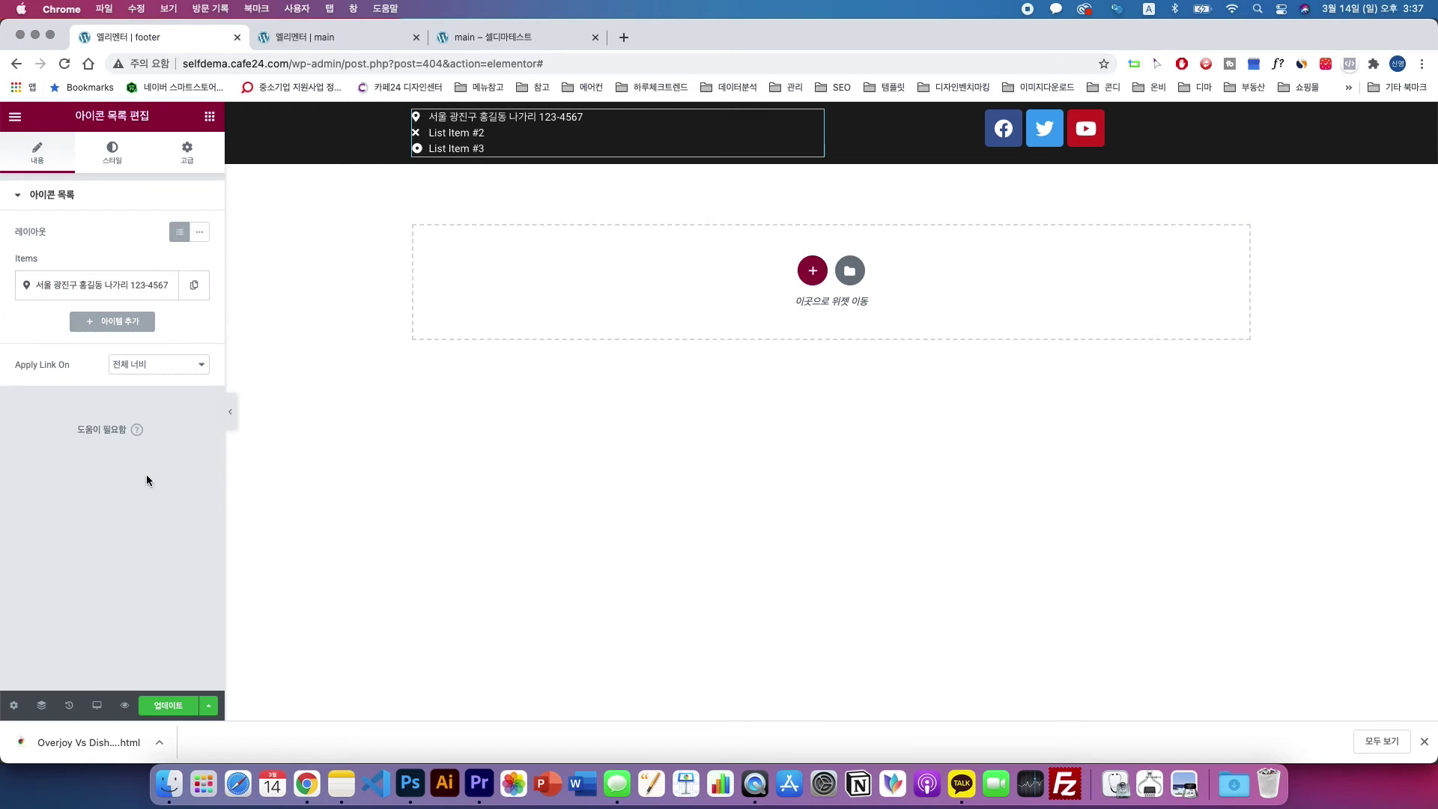
left_click(196, 287)
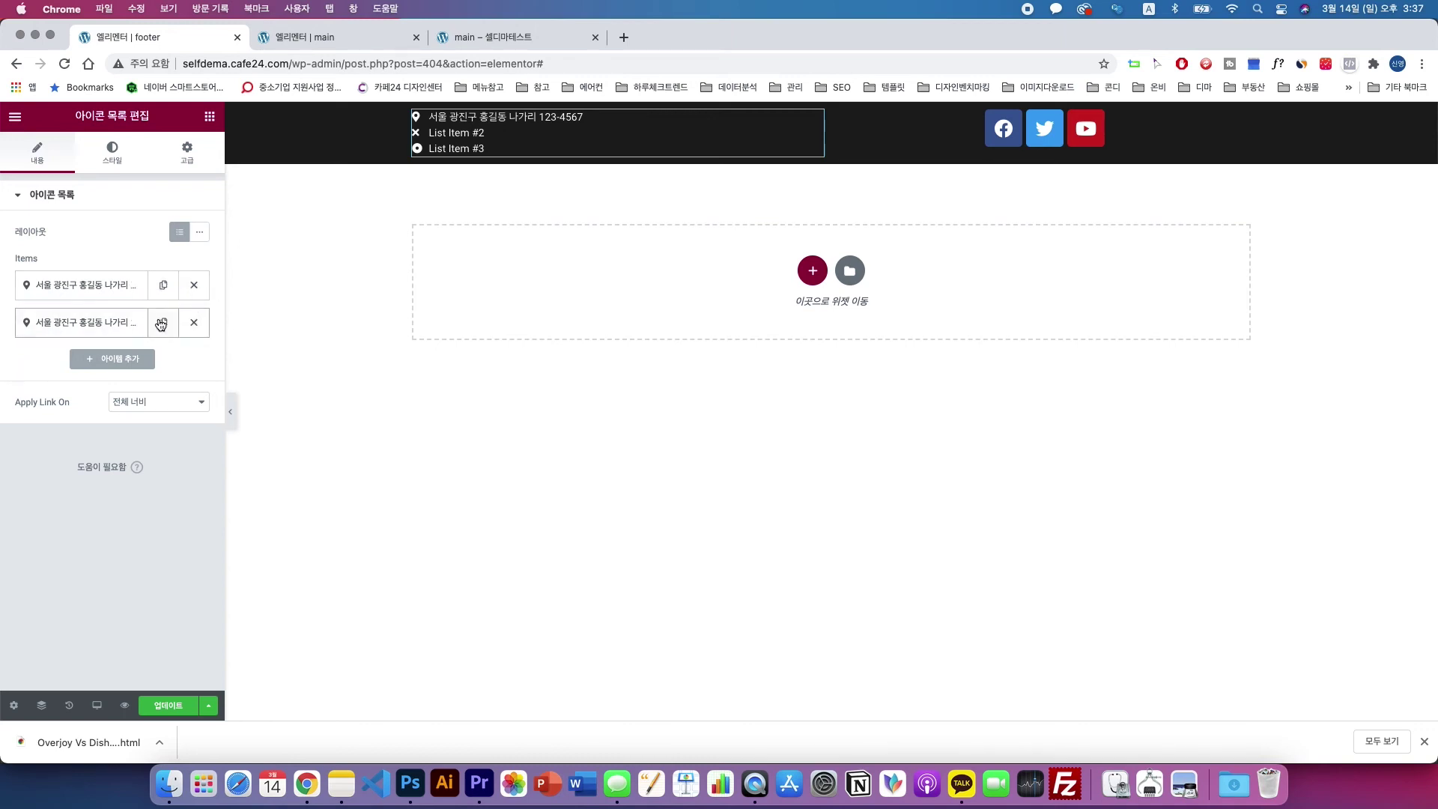
left_click(161, 323)
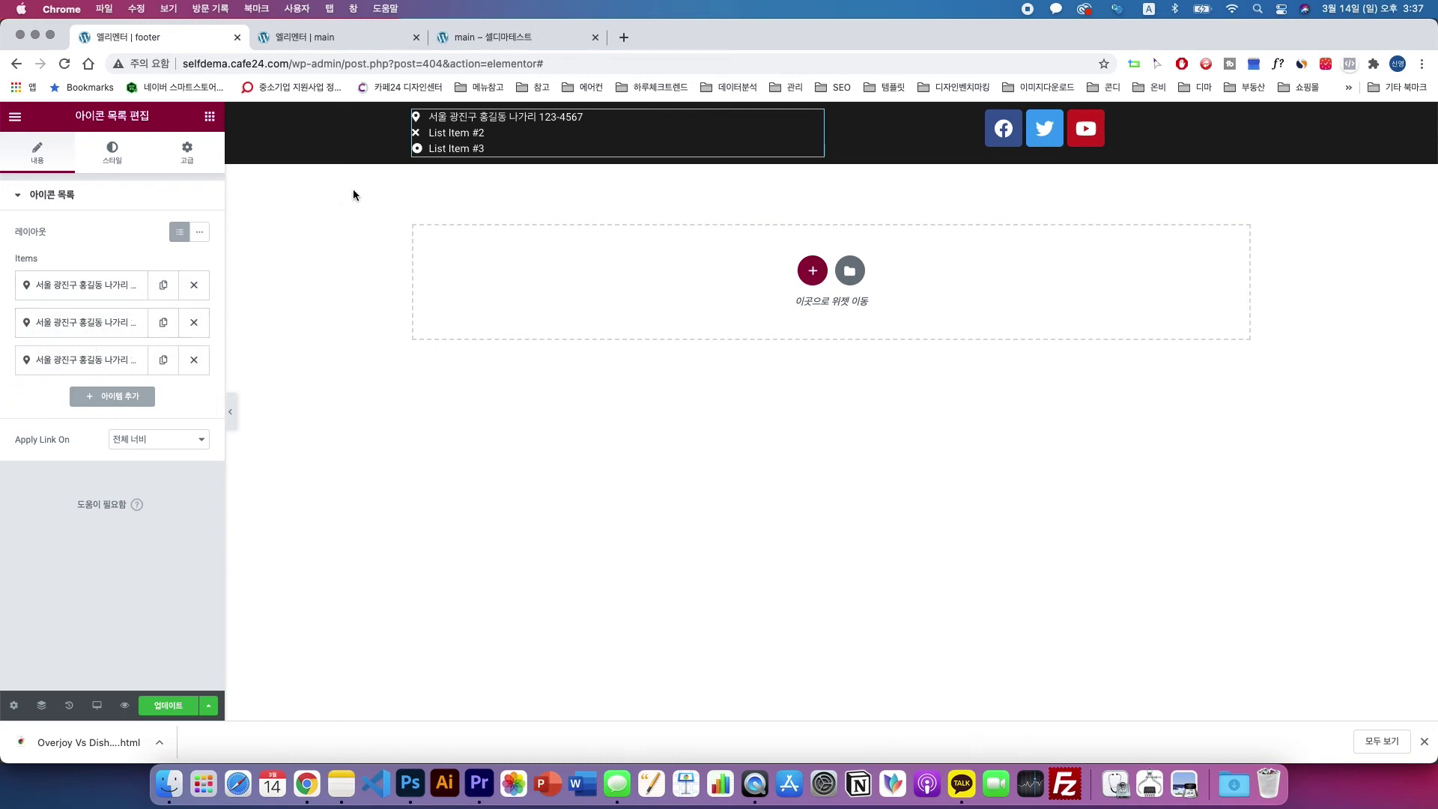
left_click(125, 706)
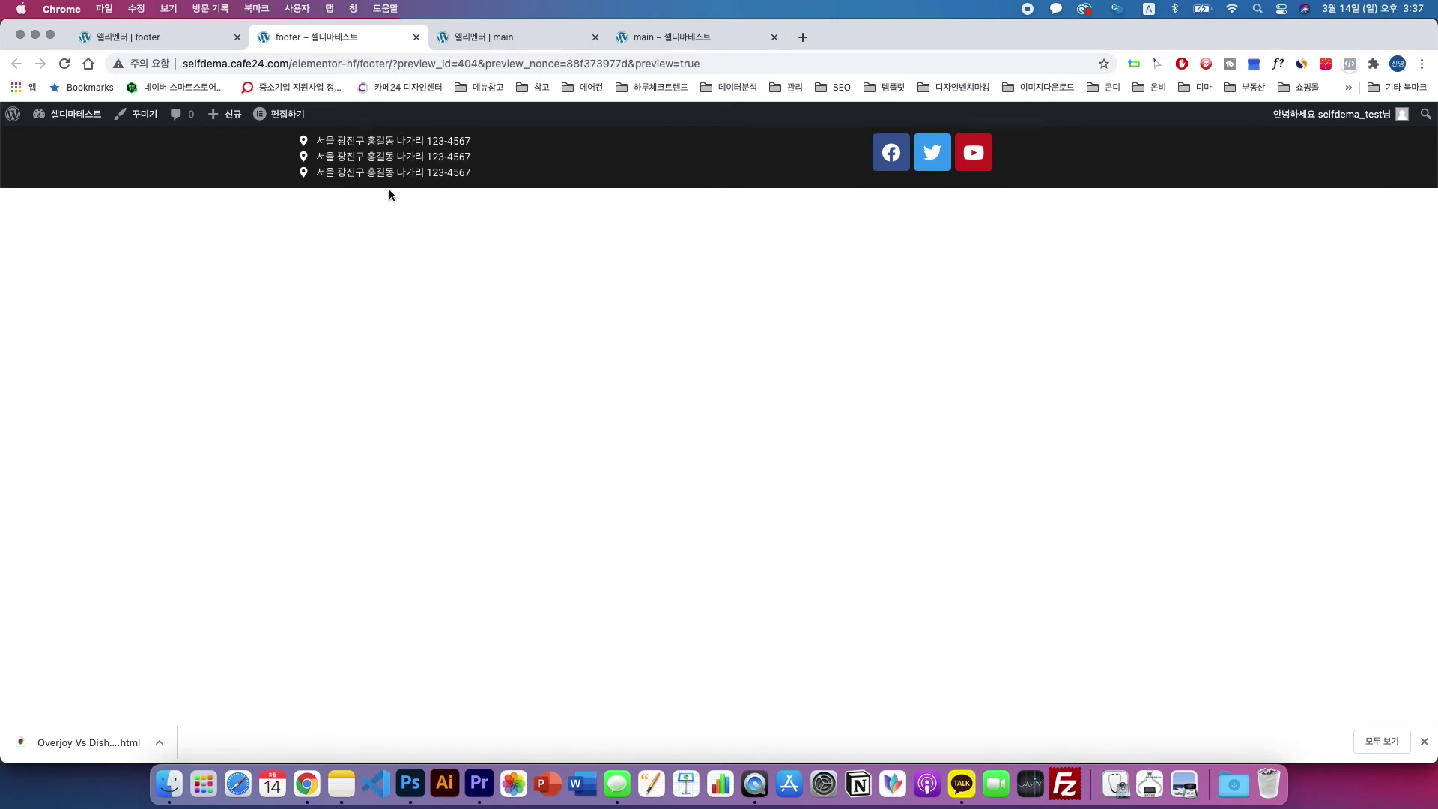
left_click(174, 42)
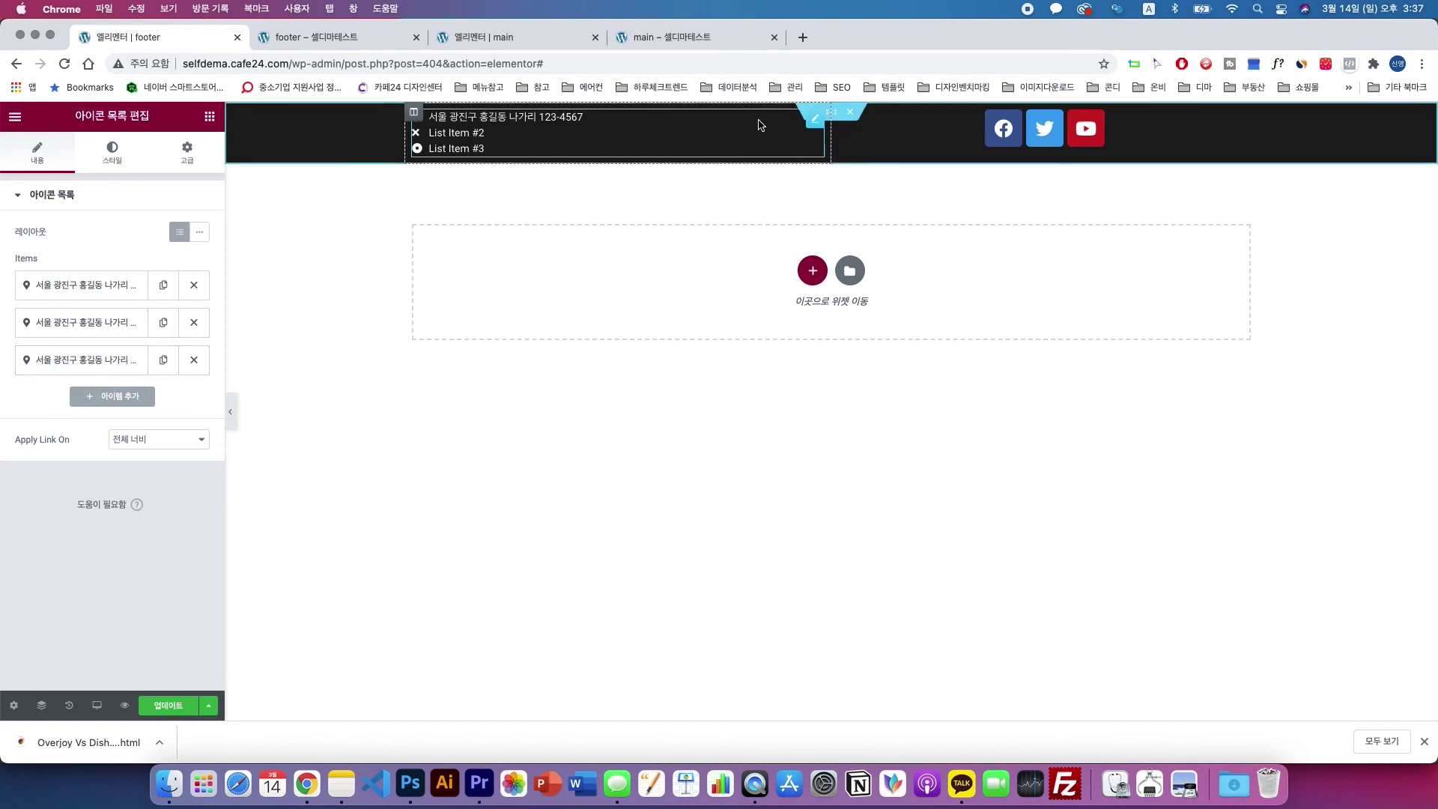
- Unlink the footer section's padding values and set the top and bottom padding to 50 px
left_click(831, 114)
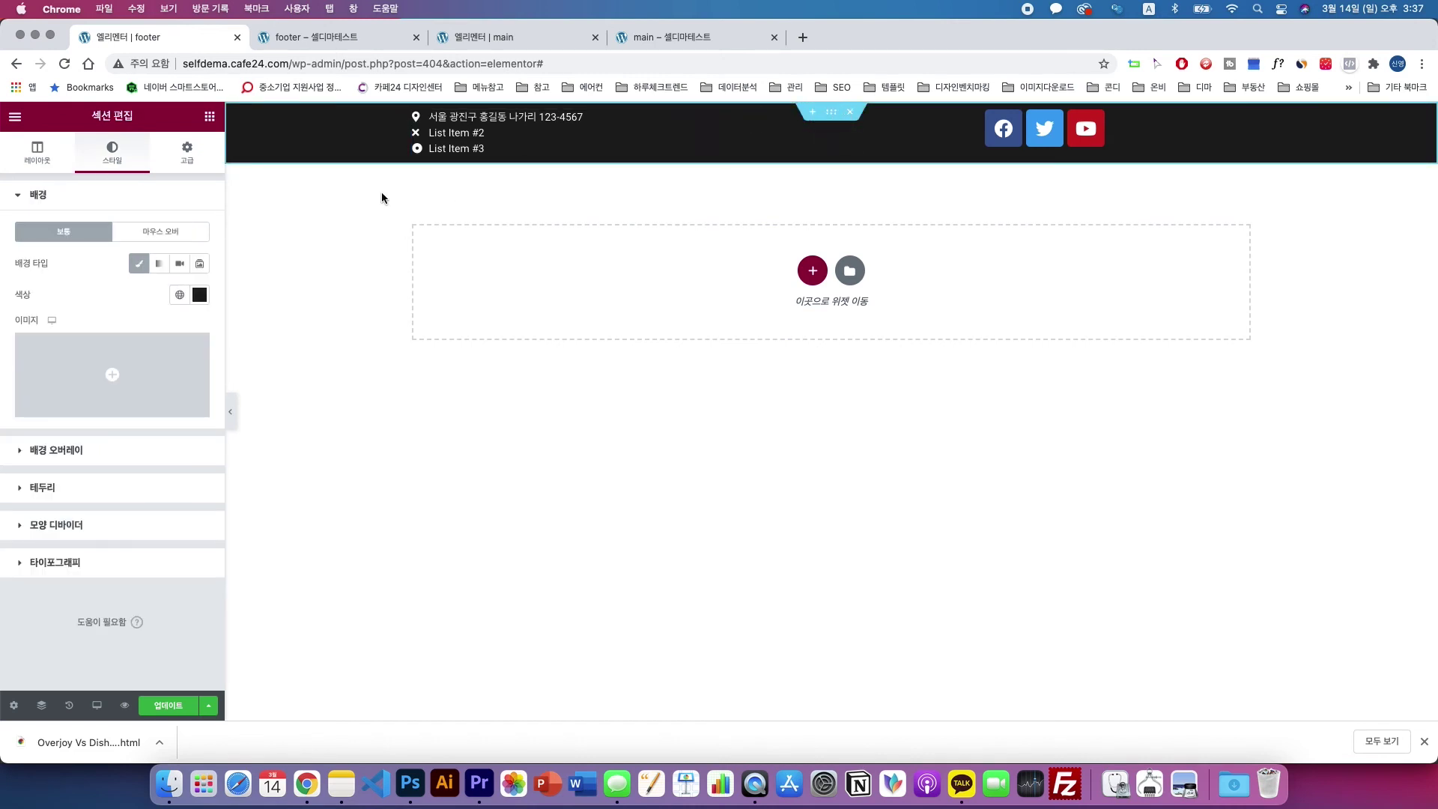
left_click(188, 153)
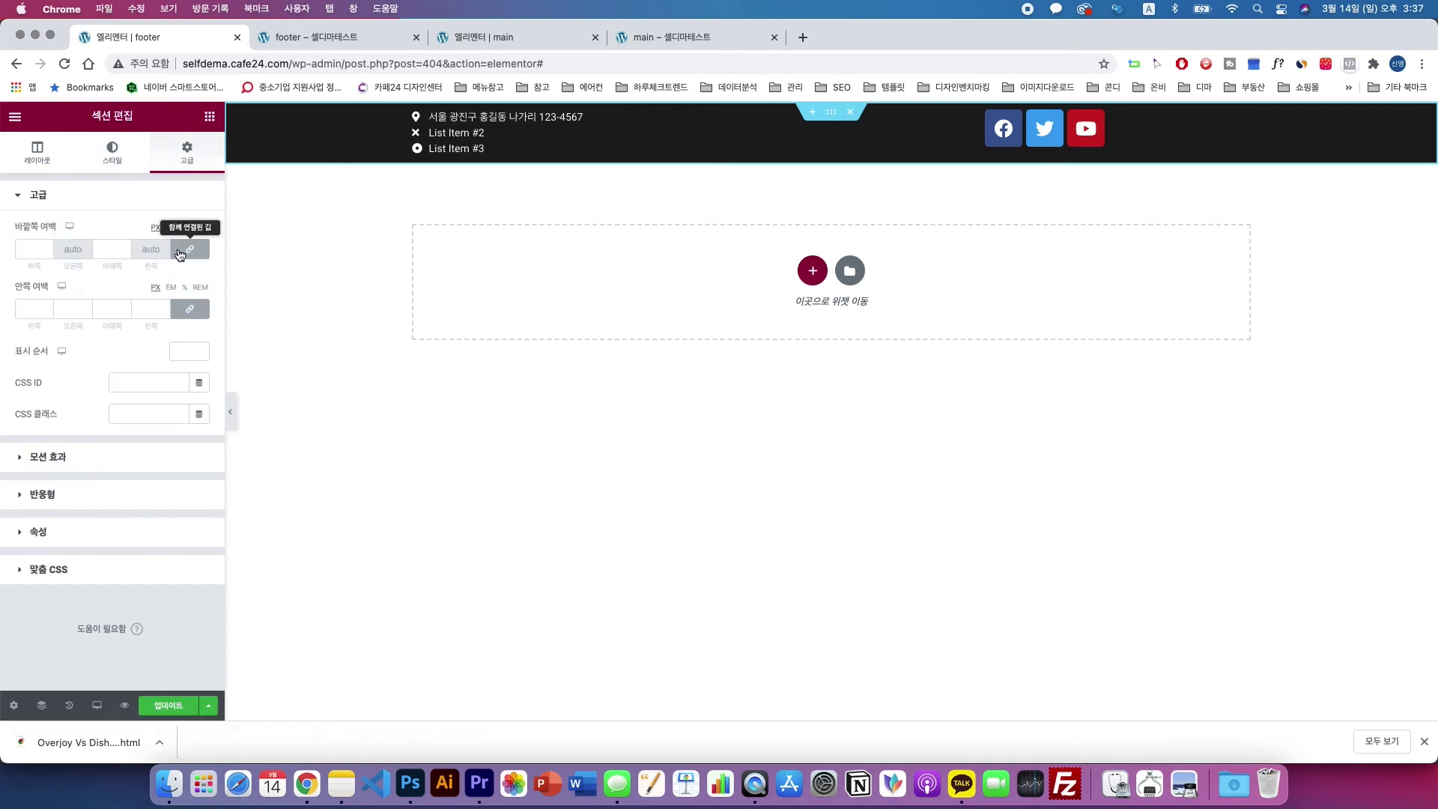
left_click(193, 311)
left_click(29, 310)
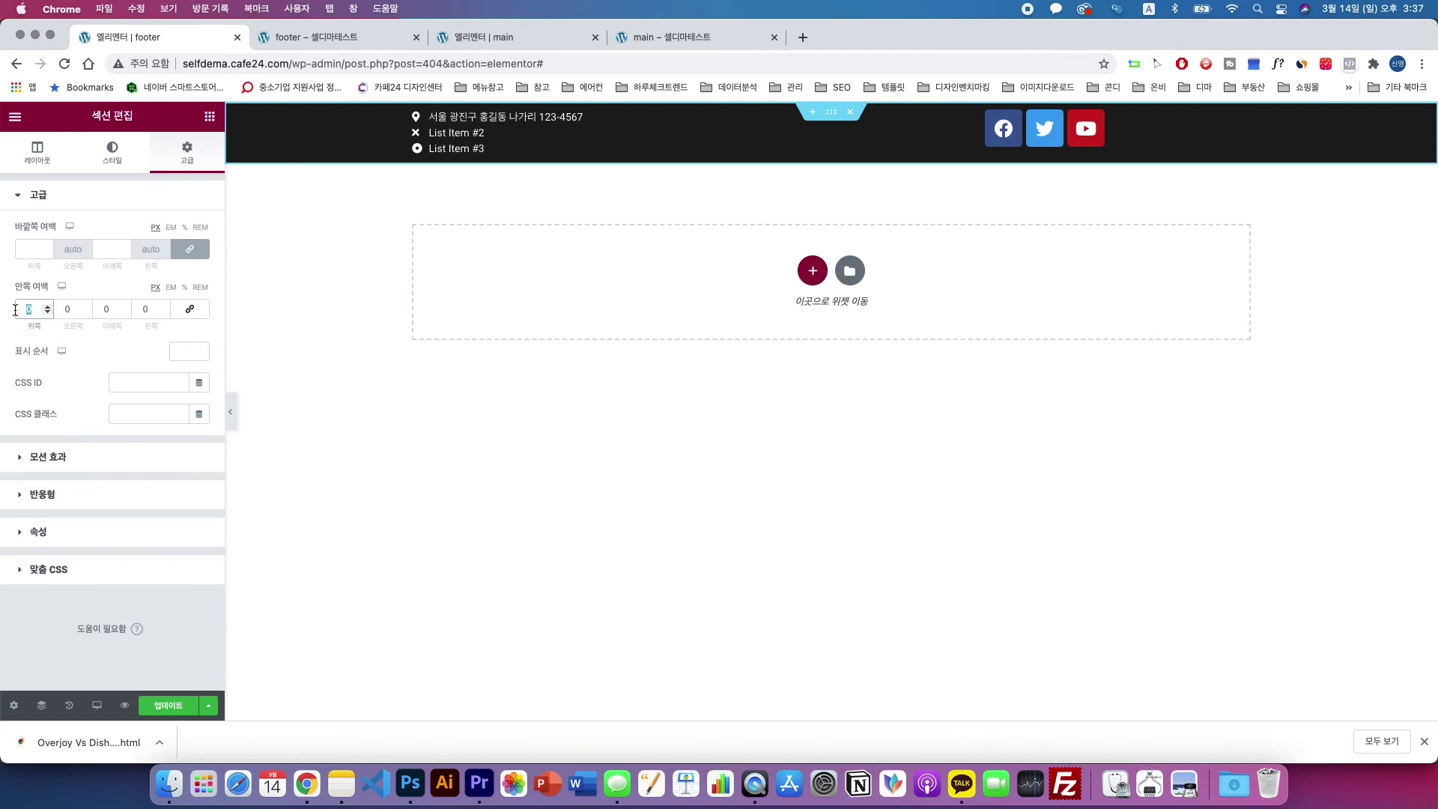
type("50")
key("Tab")
key("Tab")
type("50")
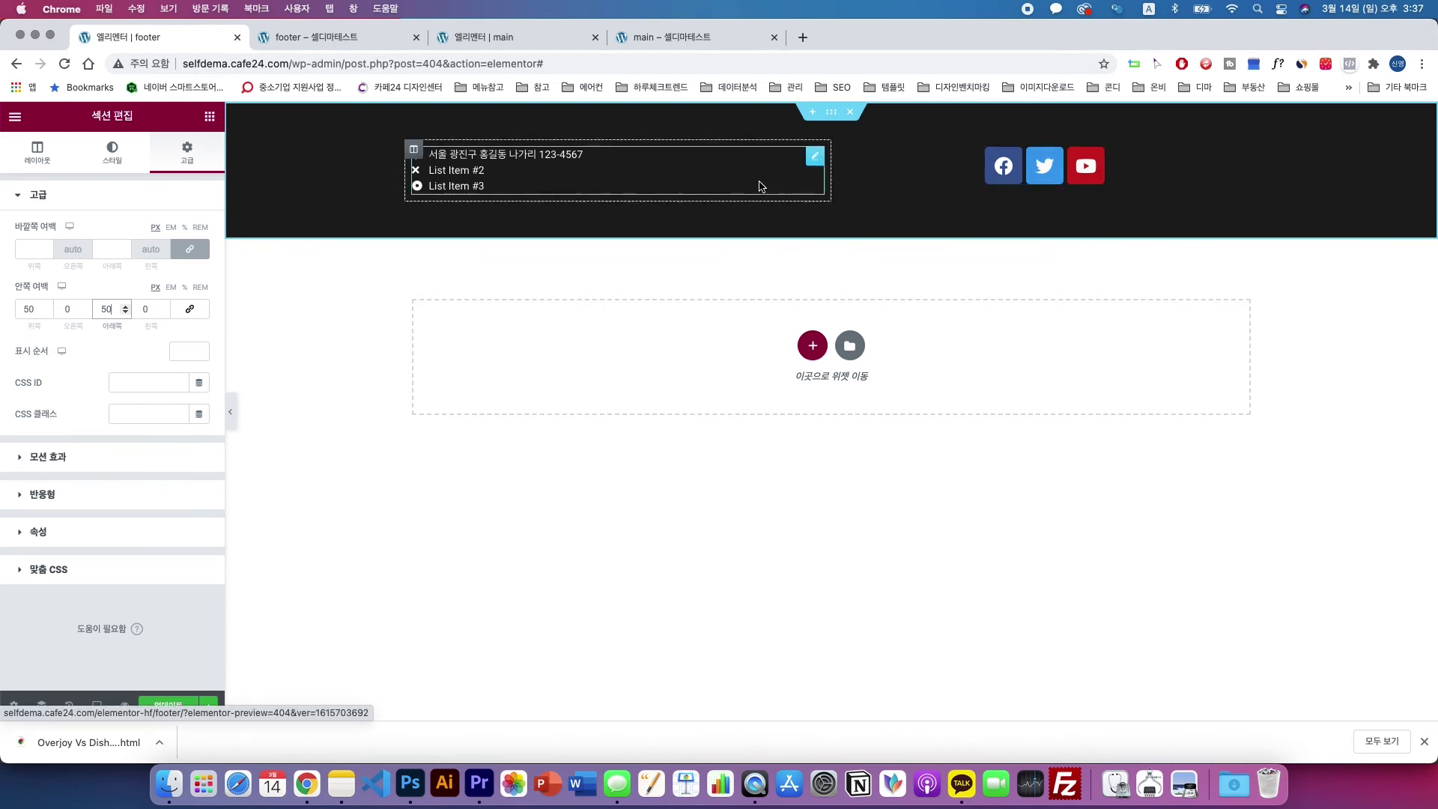
- Check the footer layout in the Photoshop mockup, and align the footer's social icons to the right, keeping their rounded shape
left_click(419, 777)
right_click(448, 773)
left_click(467, 703)
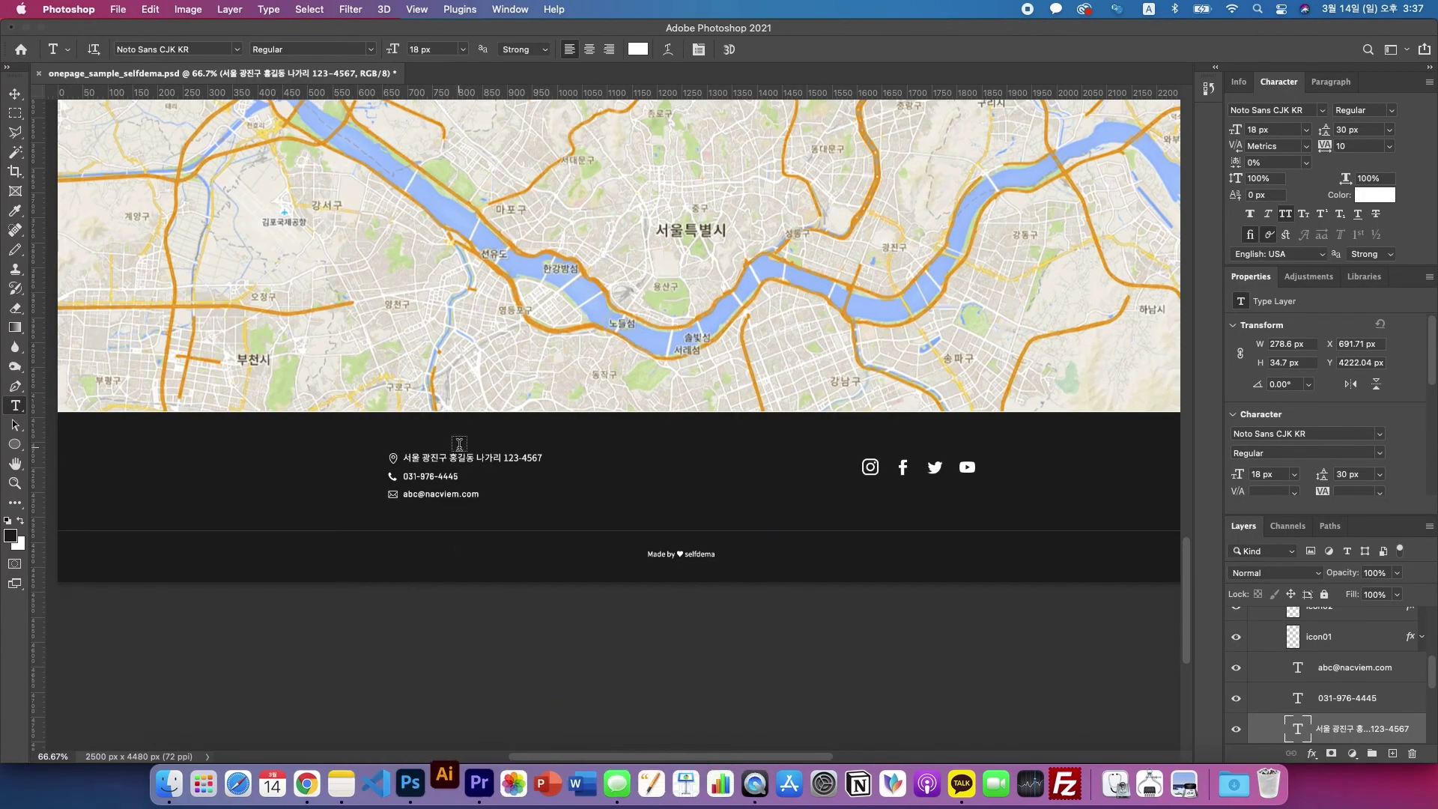
left_click(290, 777)
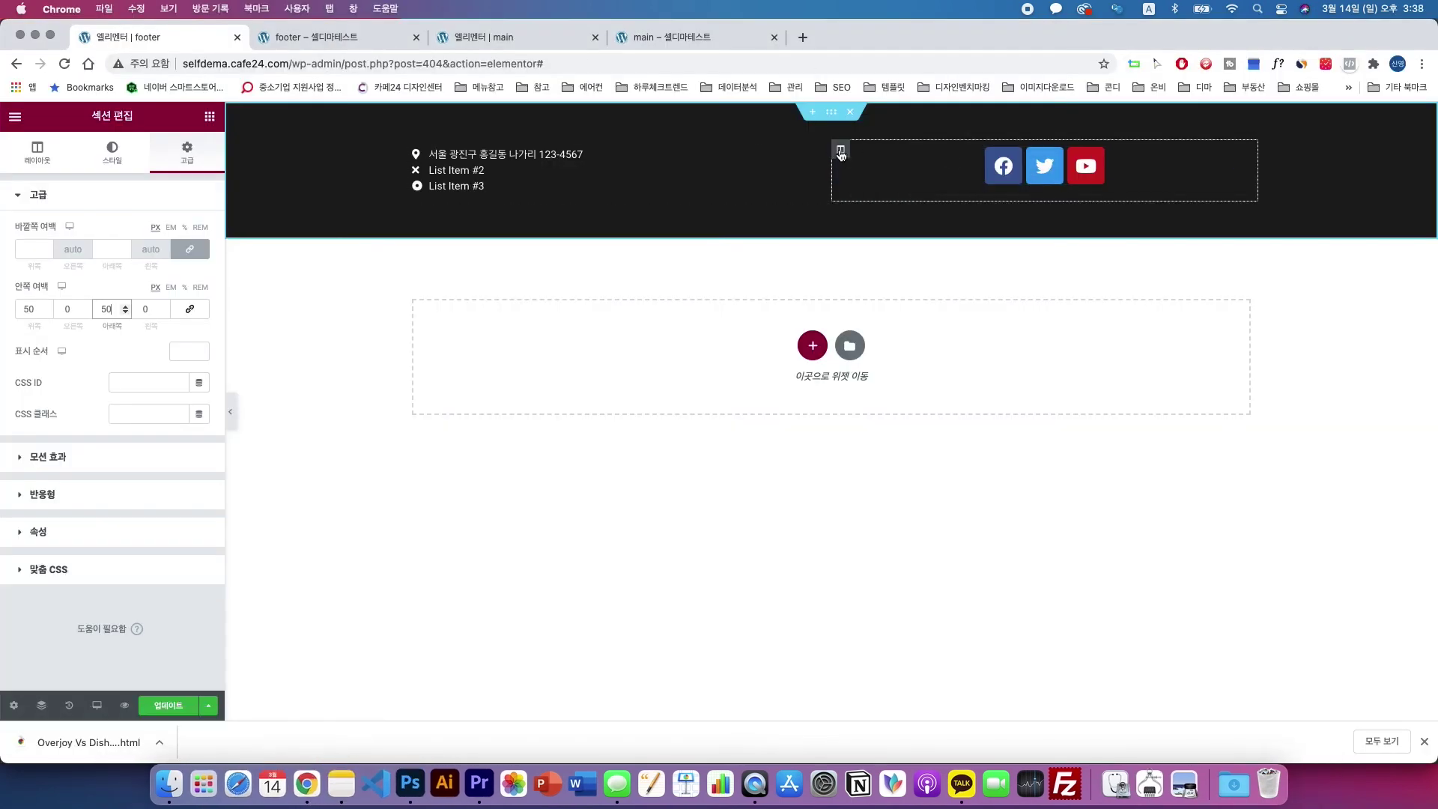
left_click(841, 151)
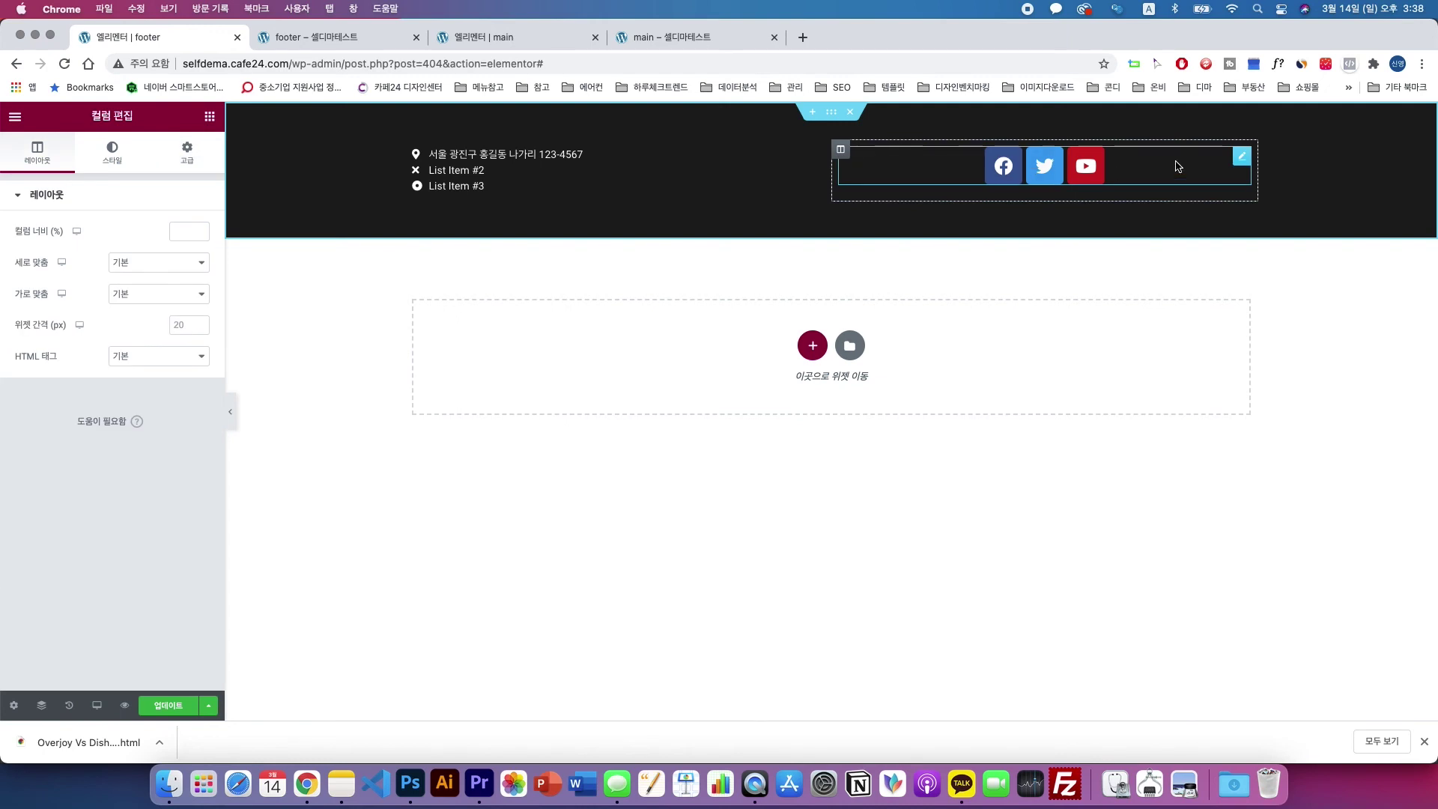
left_click(1208, 169)
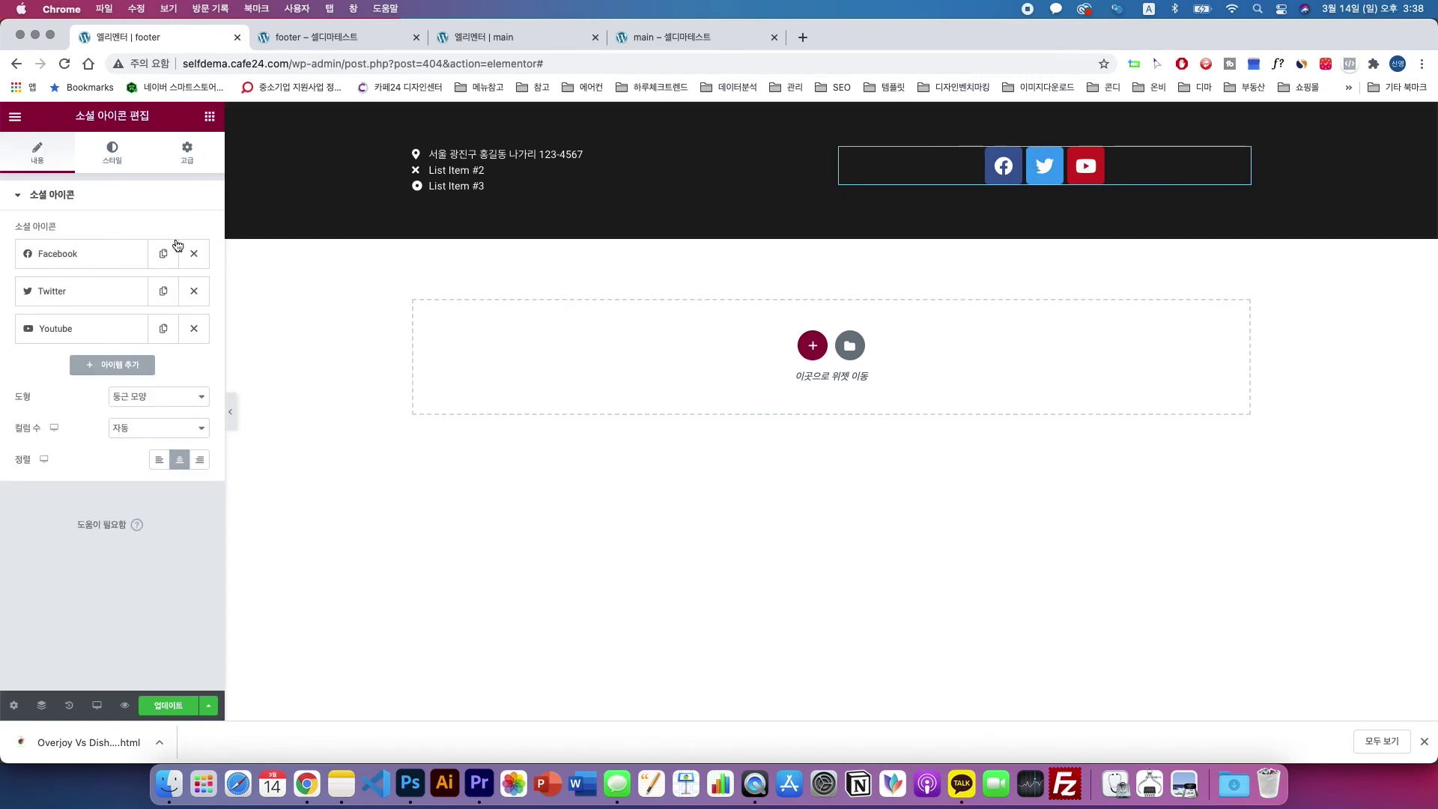
left_click(200, 462)
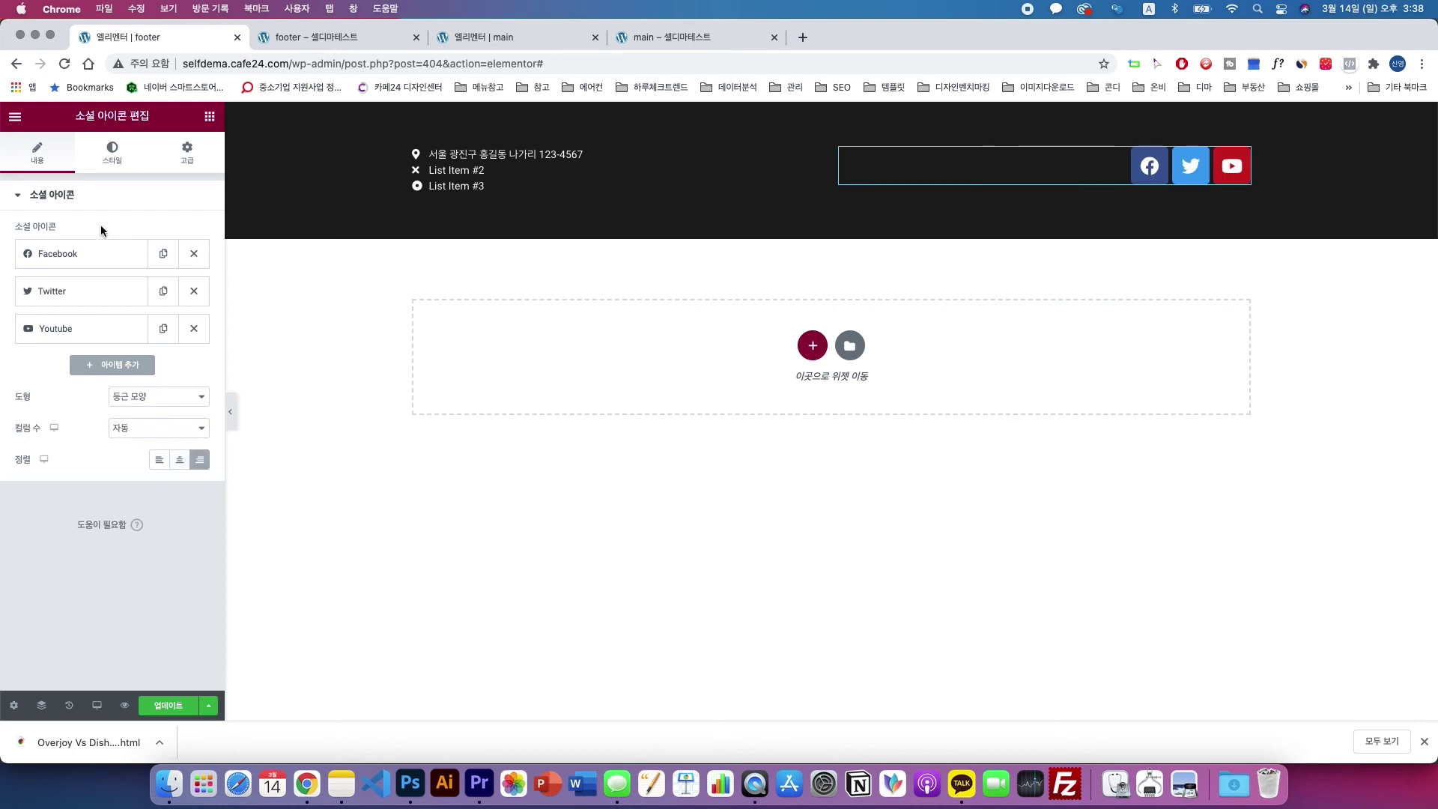
left_click(142, 403)
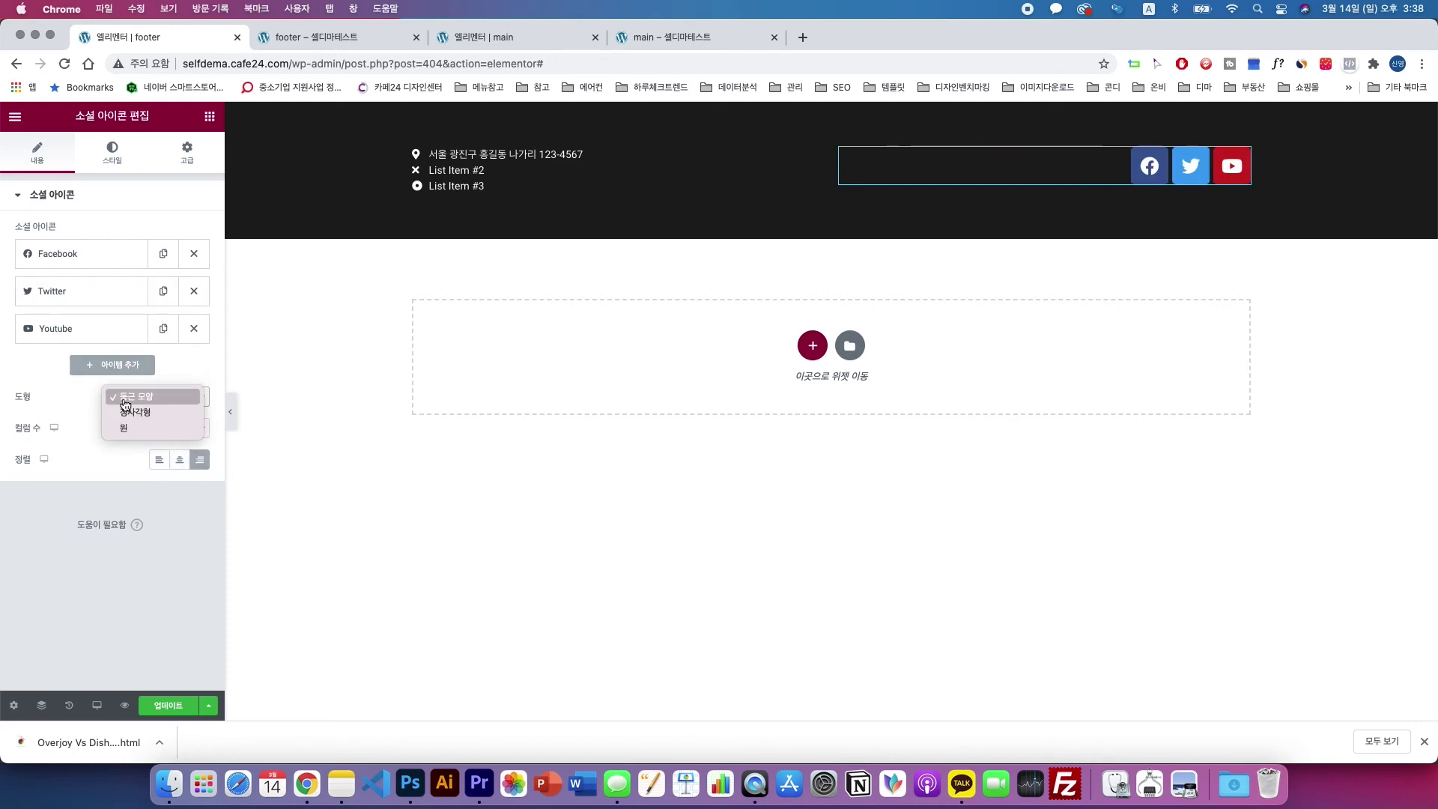
left_click(120, 397)
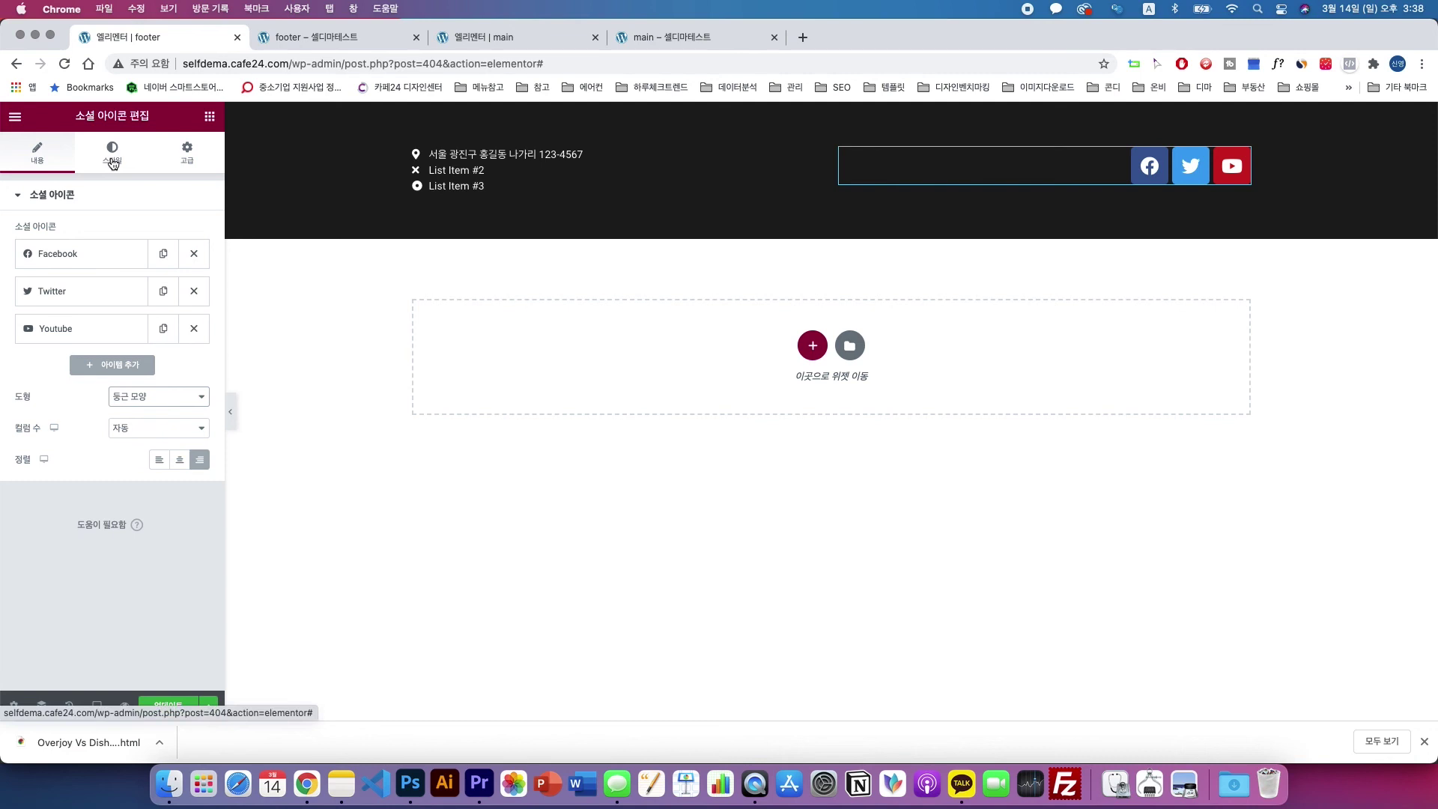
- Switch the social icons' color setting to custom (사용자 정의) in their style settings
left_click(113, 162)
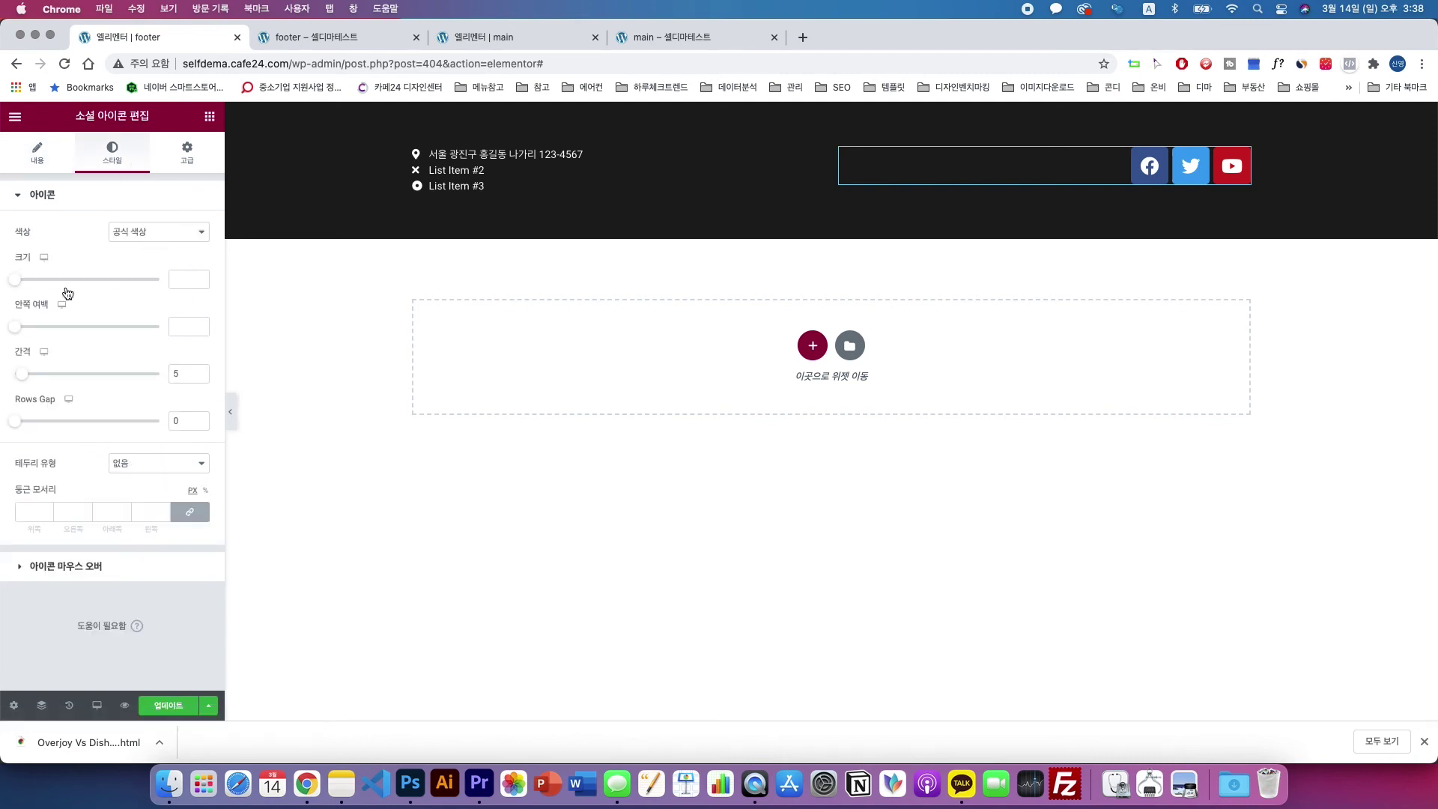
left_click(132, 232)
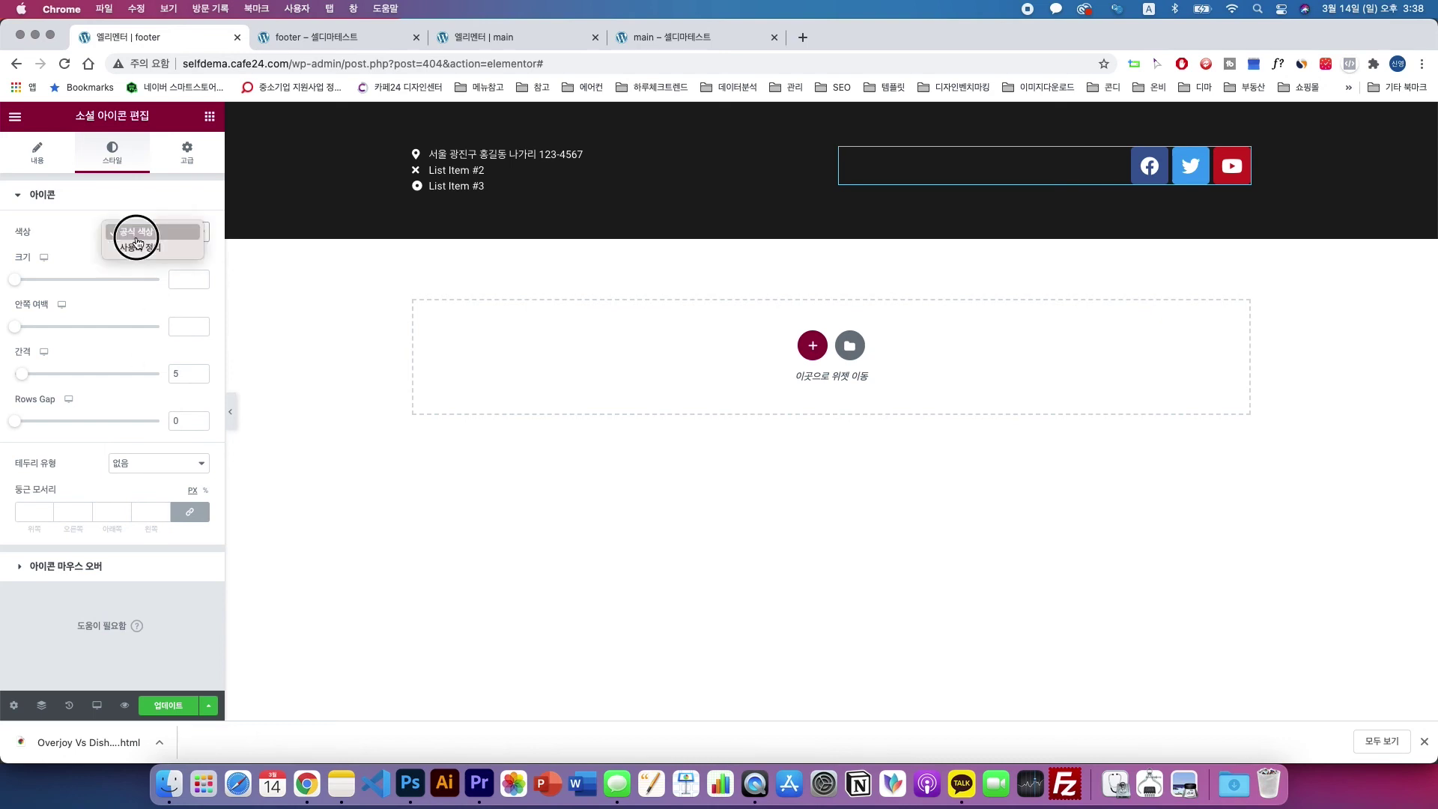
left_click(135, 232)
left_click(137, 232)
left_click(142, 248)
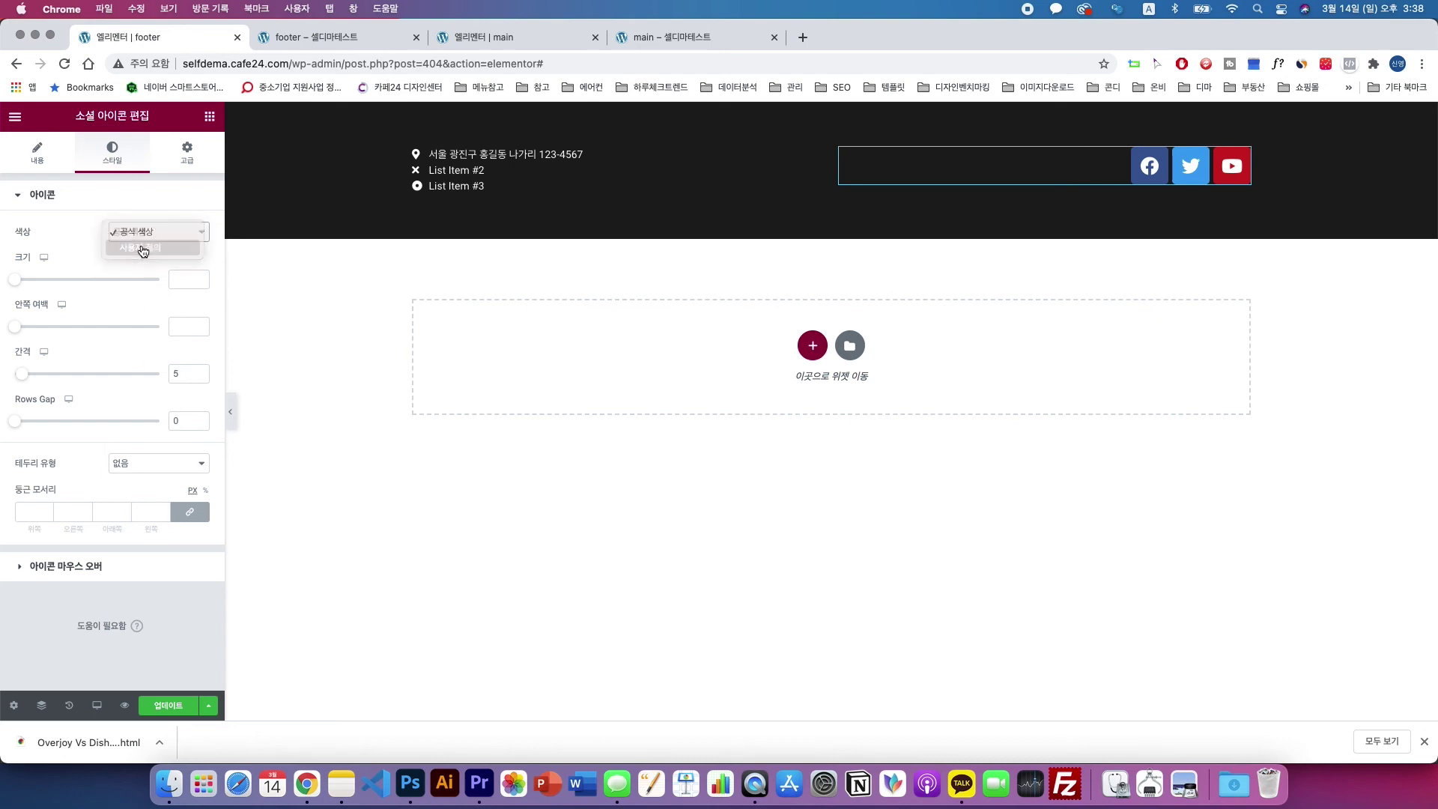
- Open the social icons' primary color for editing and copy the foreground color's hex code, 1e1d1d, from Photoshop
left_click(200, 264)
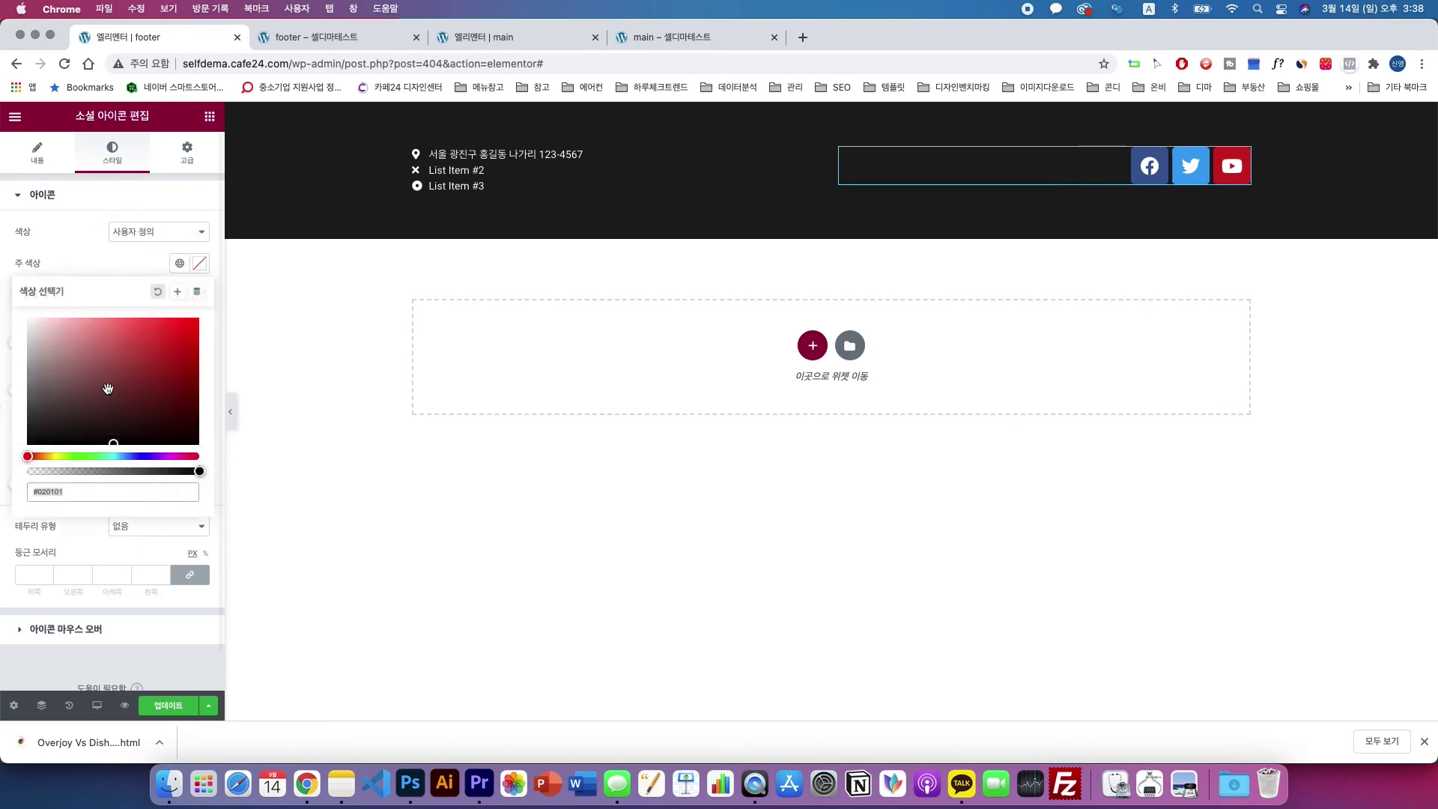
left_click(40, 492)
type("서울 광진구 홍길동 나가리 123-4567")
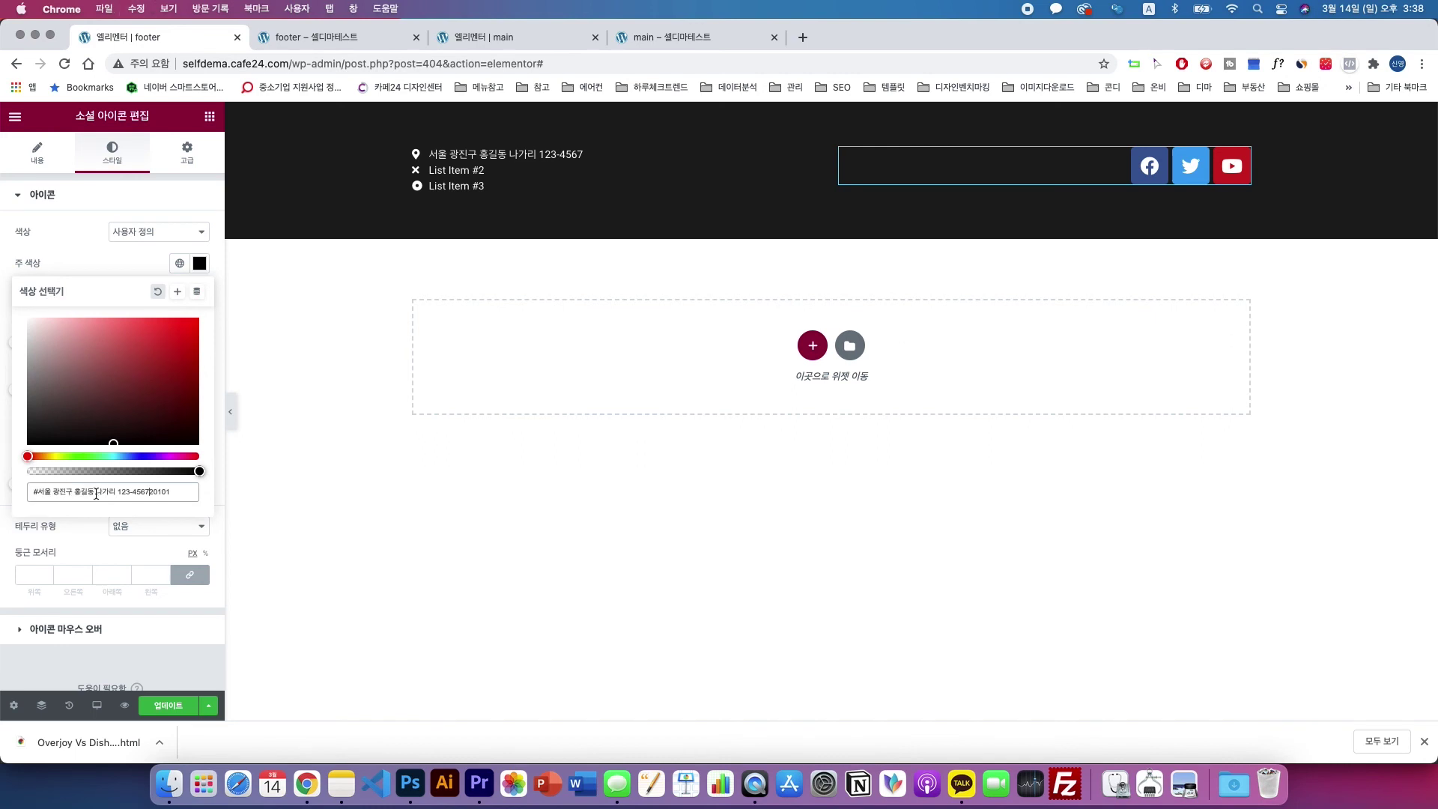
left_click(411, 785)
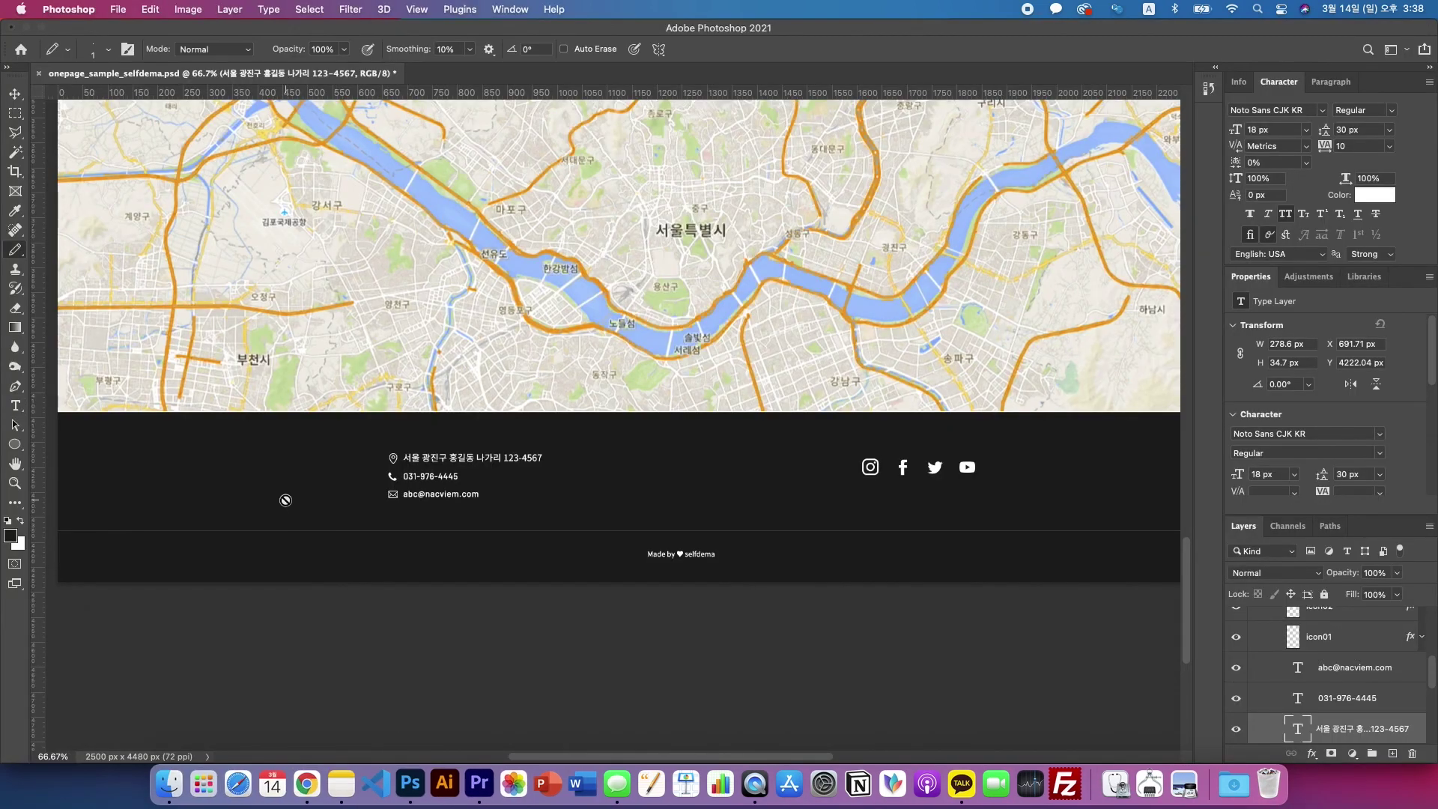
left_click(11, 536)
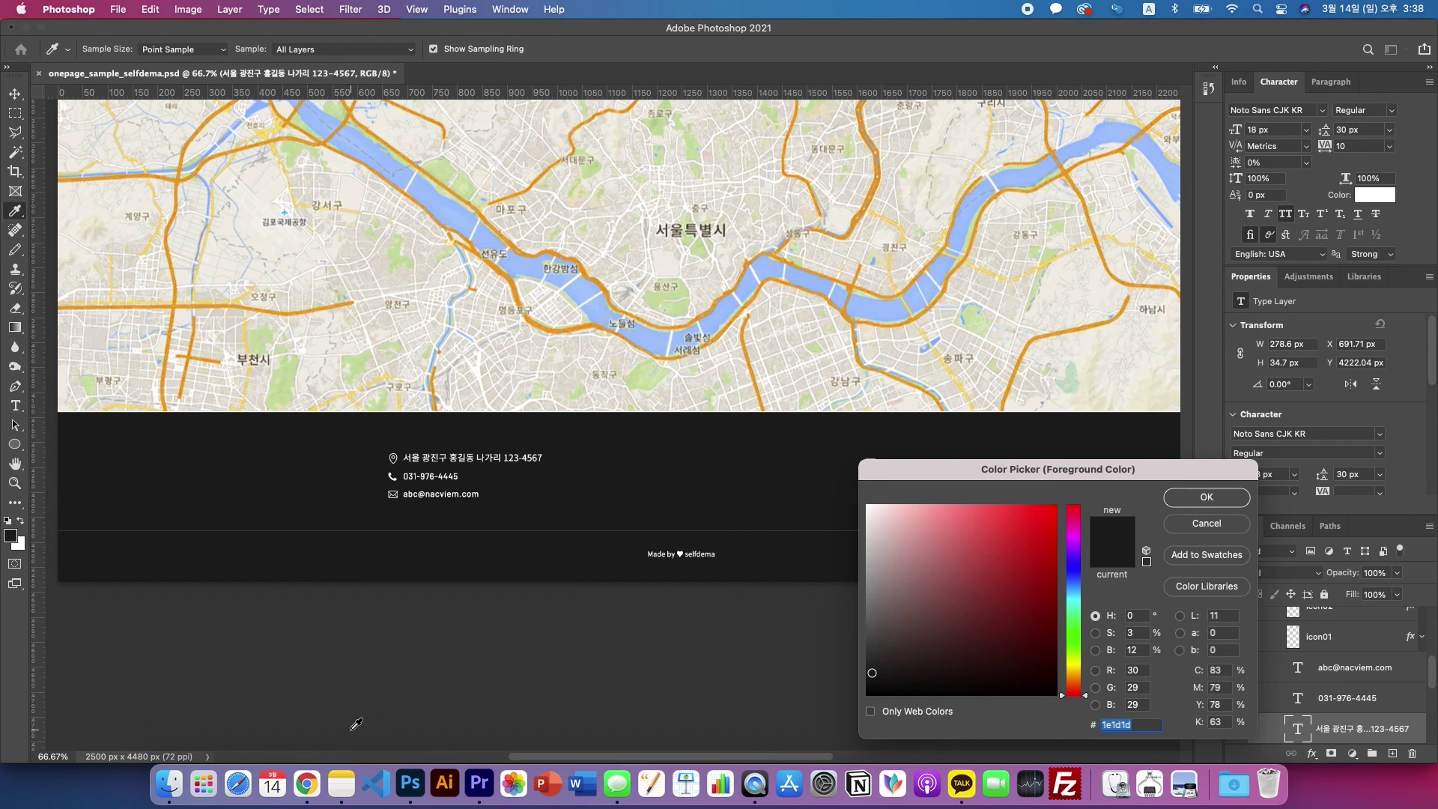
left_click(306, 784)
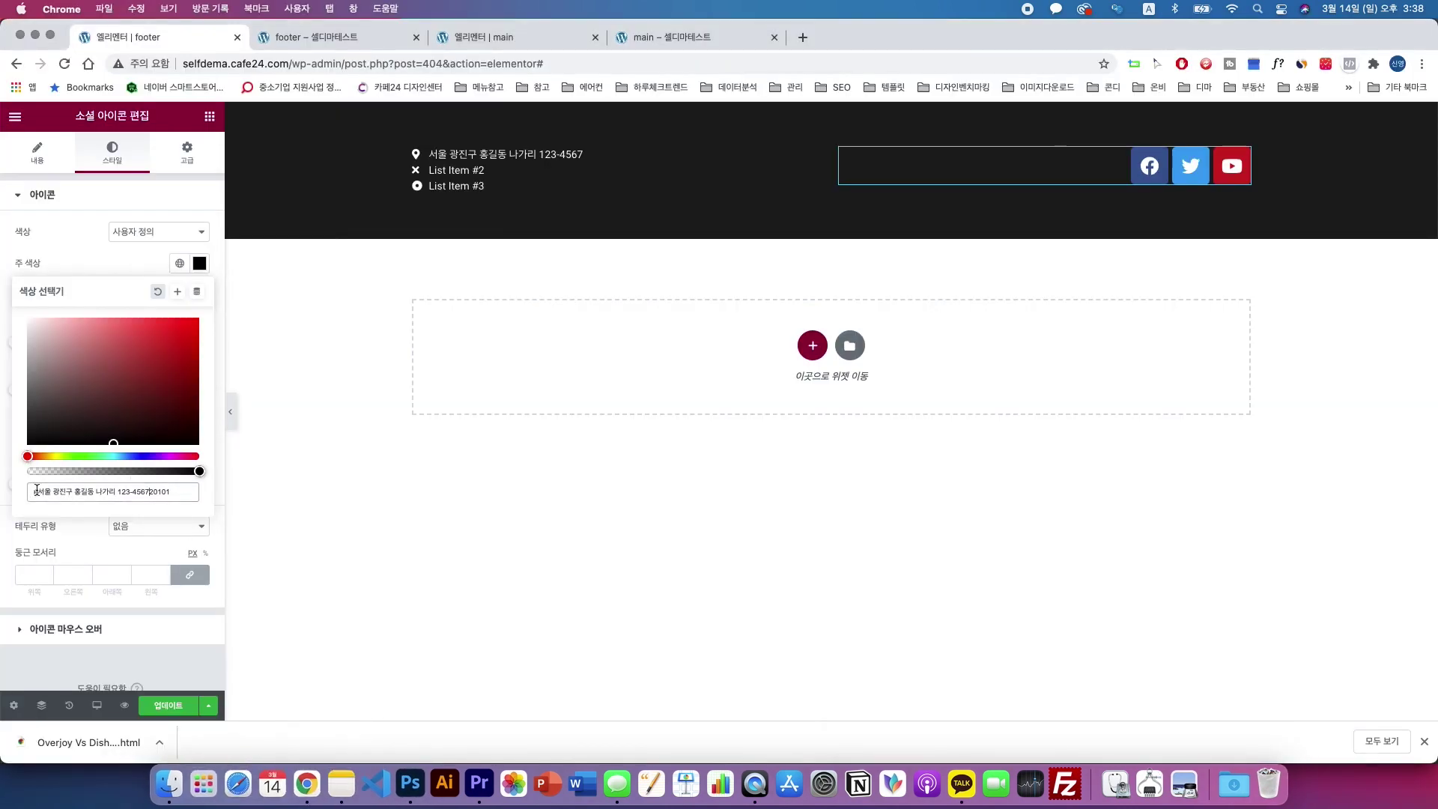
- Set the social icons' primary color to #1e1d1d and reduce the spacing between the icons to the minimum
left_click(37, 490)
type("#1e1d1d")
key("super+shift+Right")
key("BackSpace")
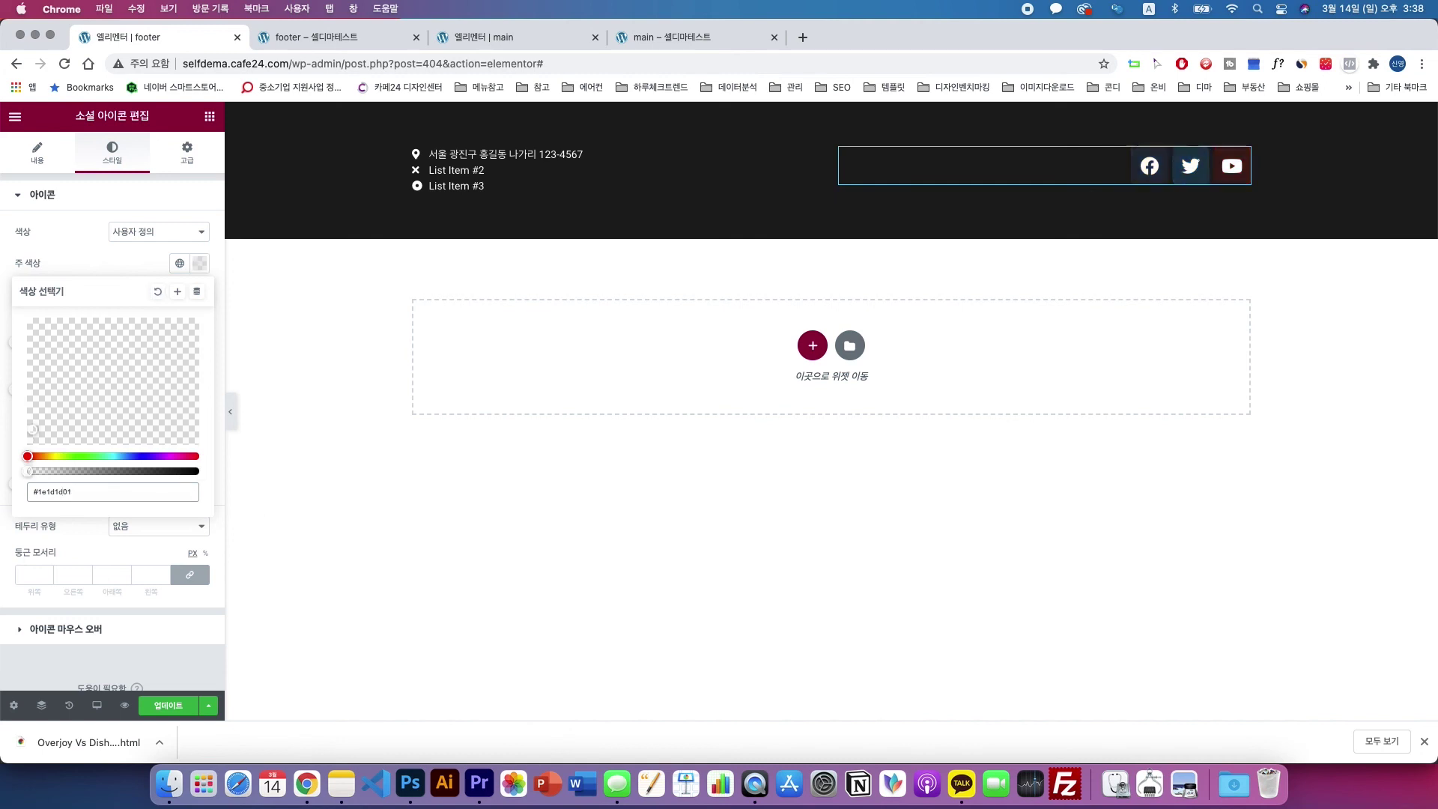
left_click(199, 263)
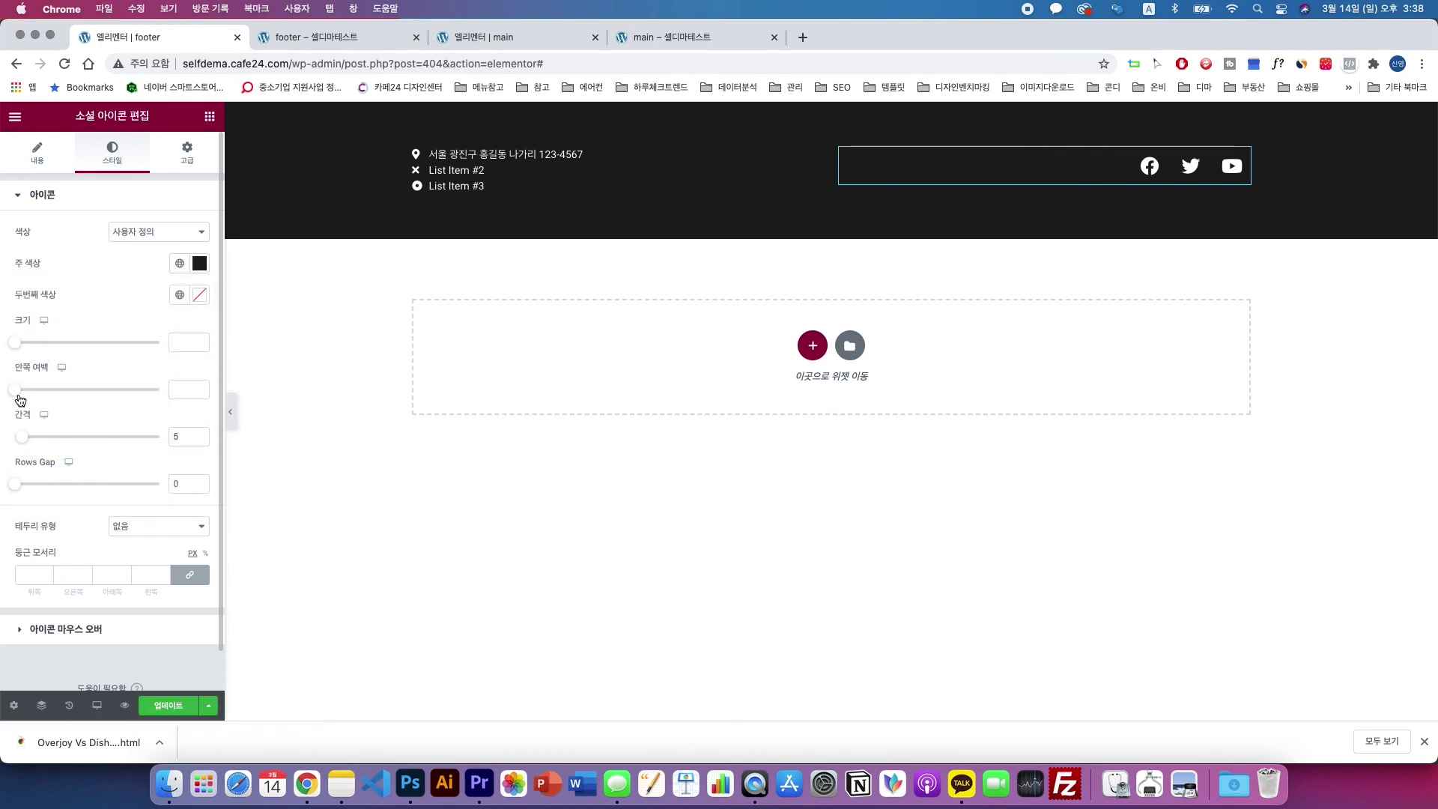
left_click(18, 437)
left_click_drag(23, 442, 11, 438)
- Add a fourth social icon item and change its icon to Instagram from the icon library
left_click(36, 153)
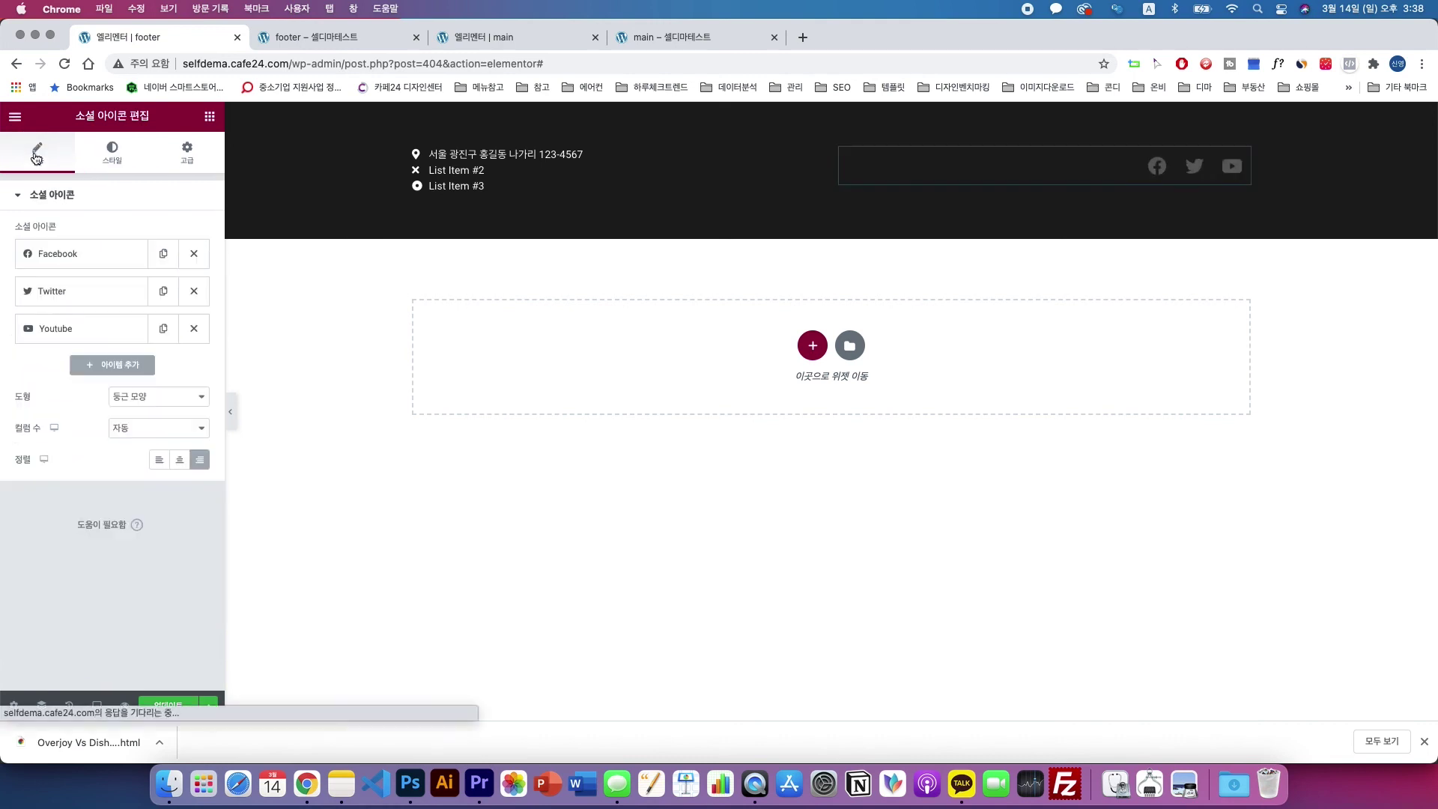
left_click(123, 367)
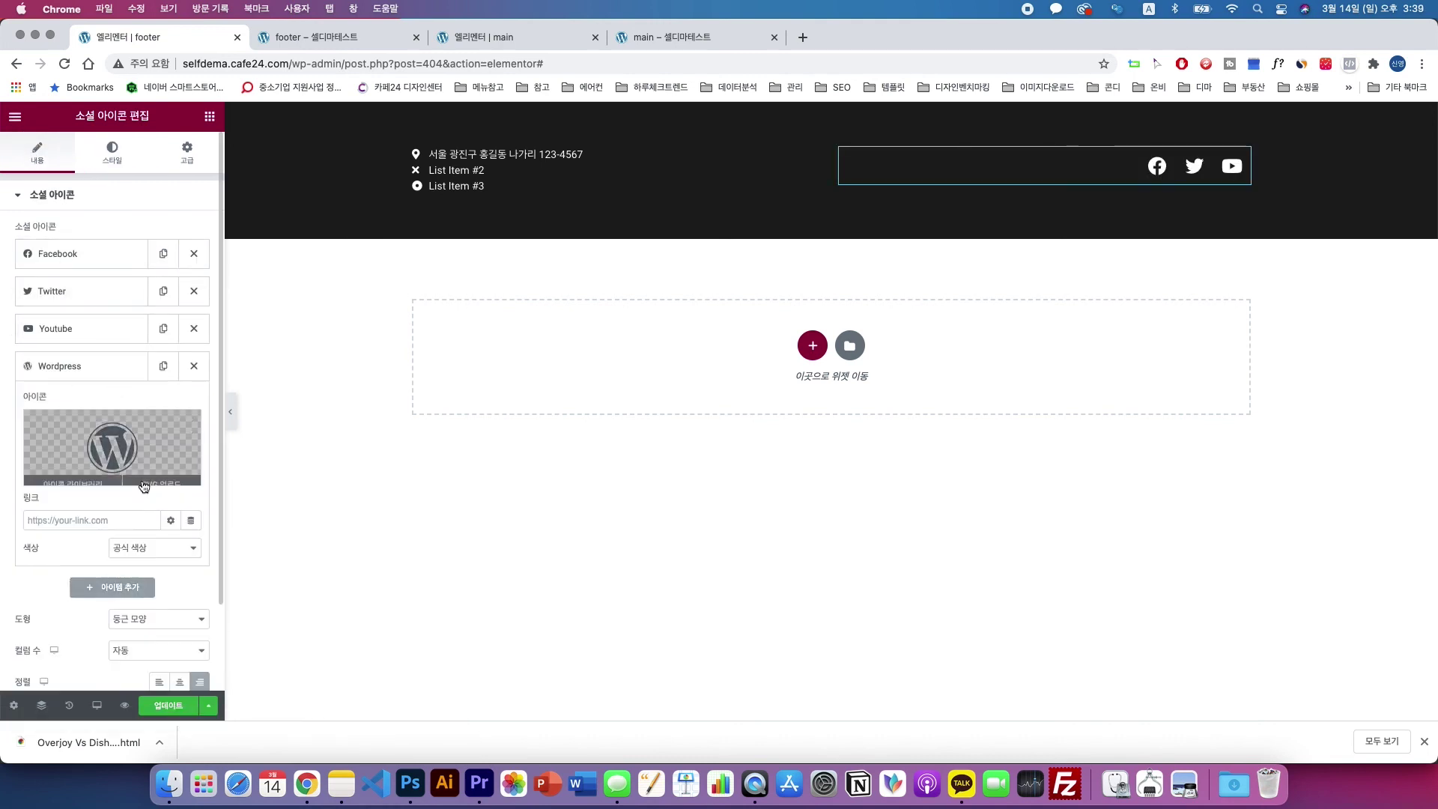
left_click(97, 367)
left_click(96, 366)
left_click(106, 444)
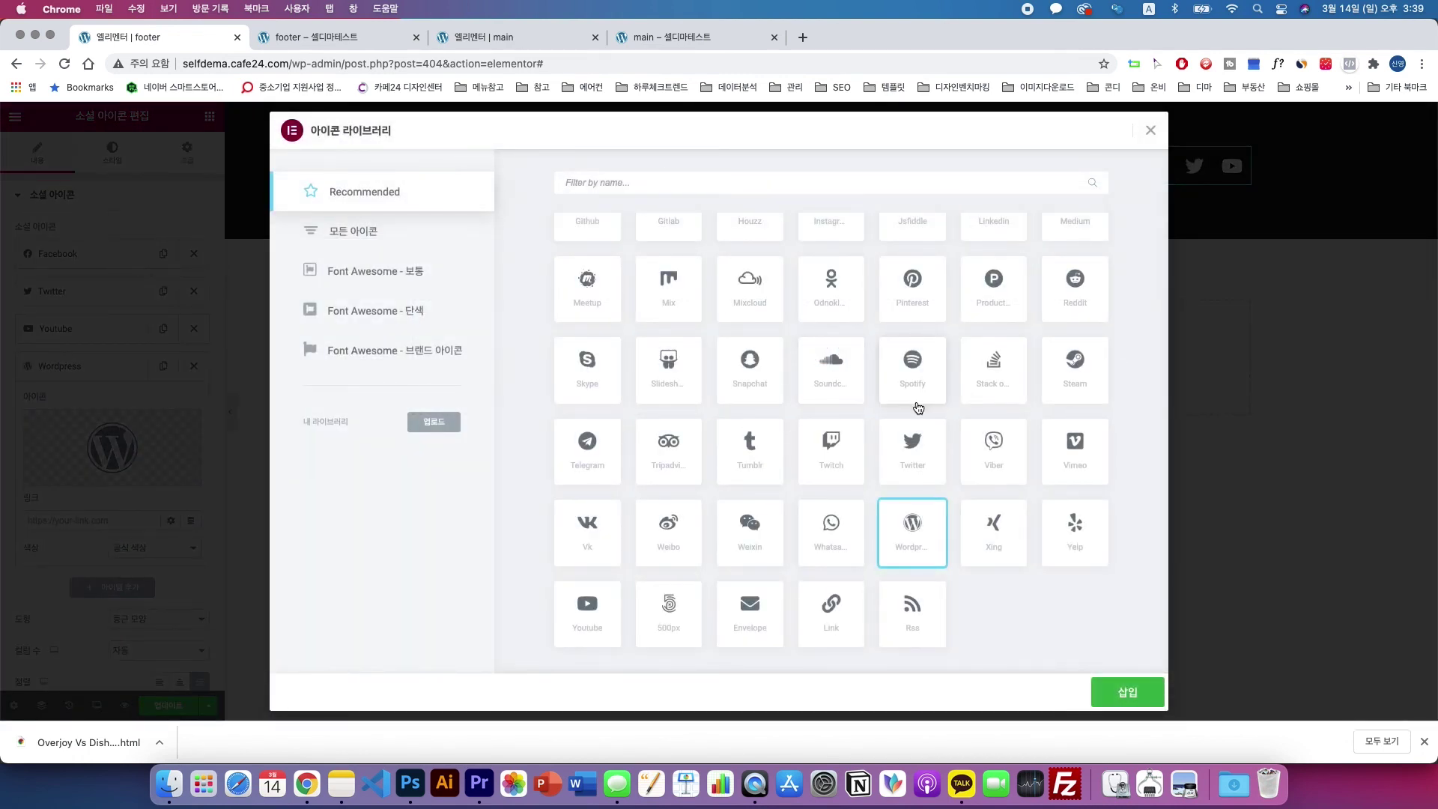
type("in")
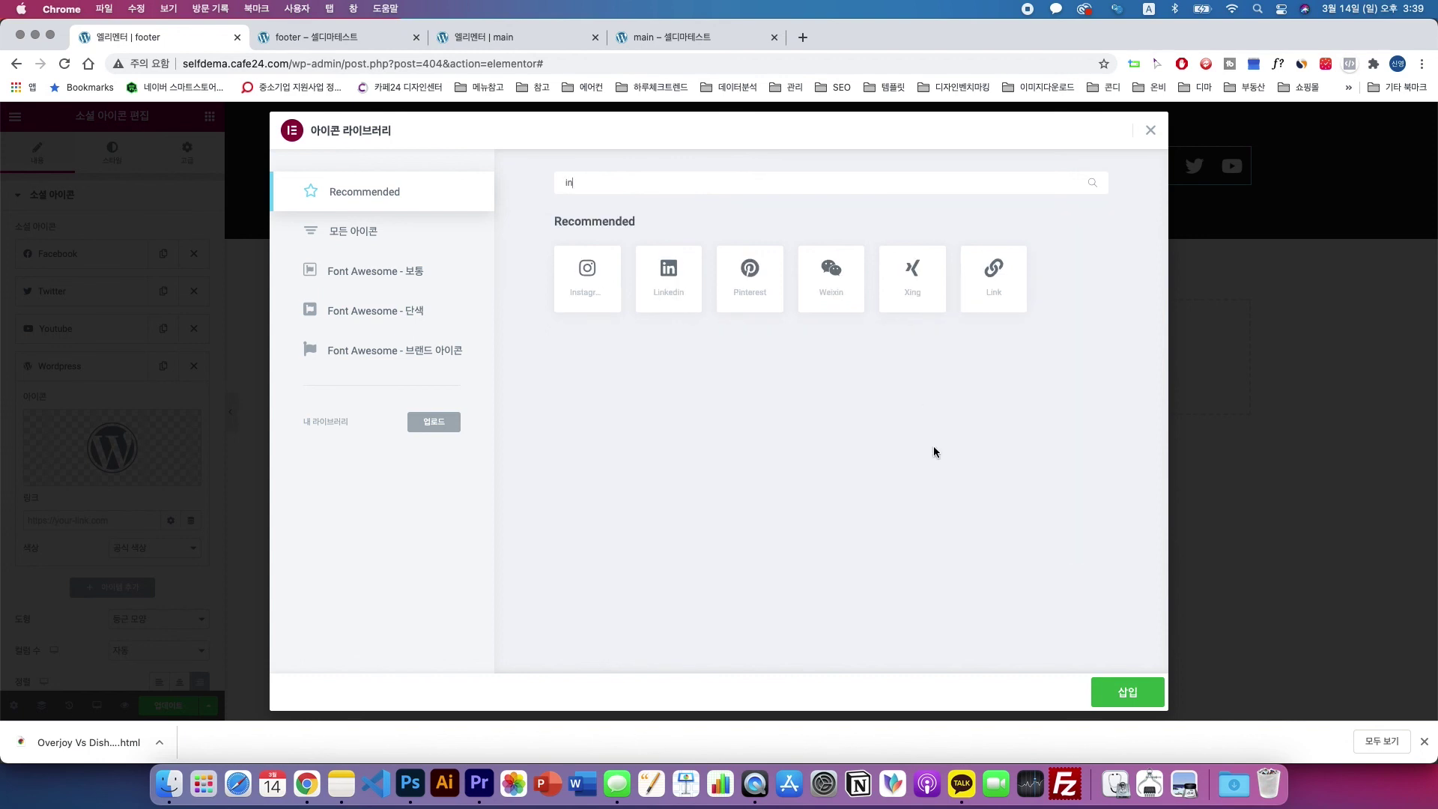
left_click(593, 297)
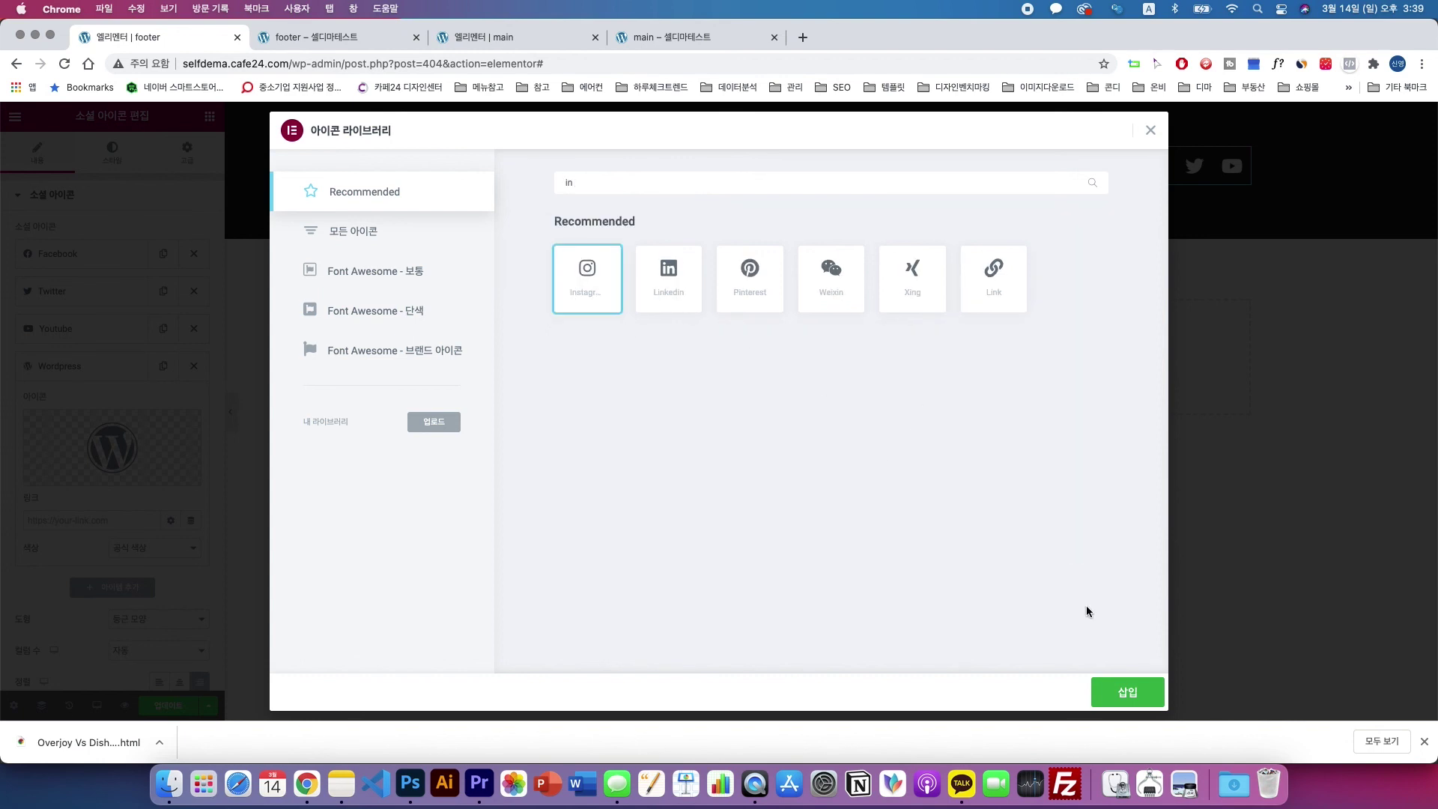
left_click(1126, 690)
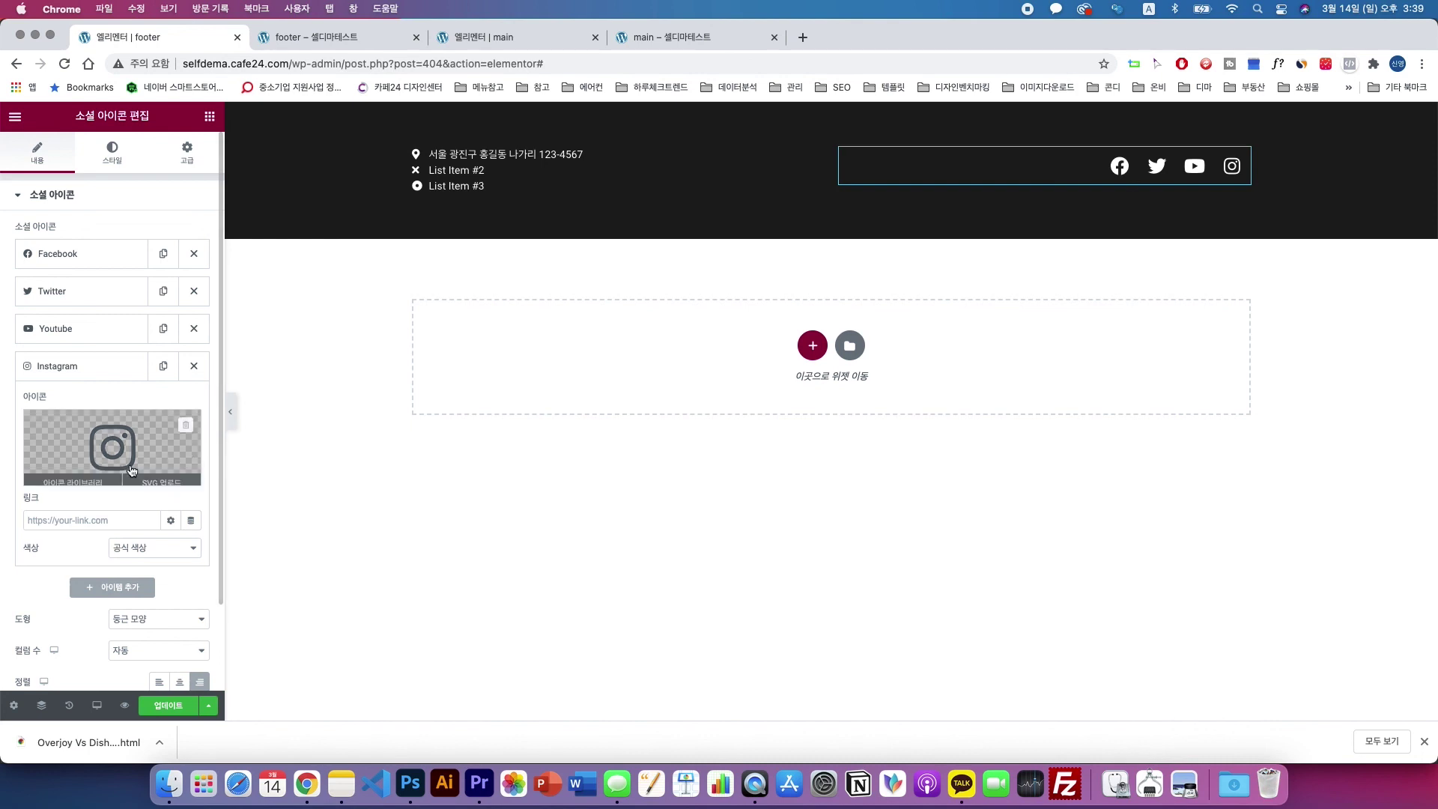
- Add a fifth social icon item and change its icon to Tumblr from the icon library
left_click(112, 587)
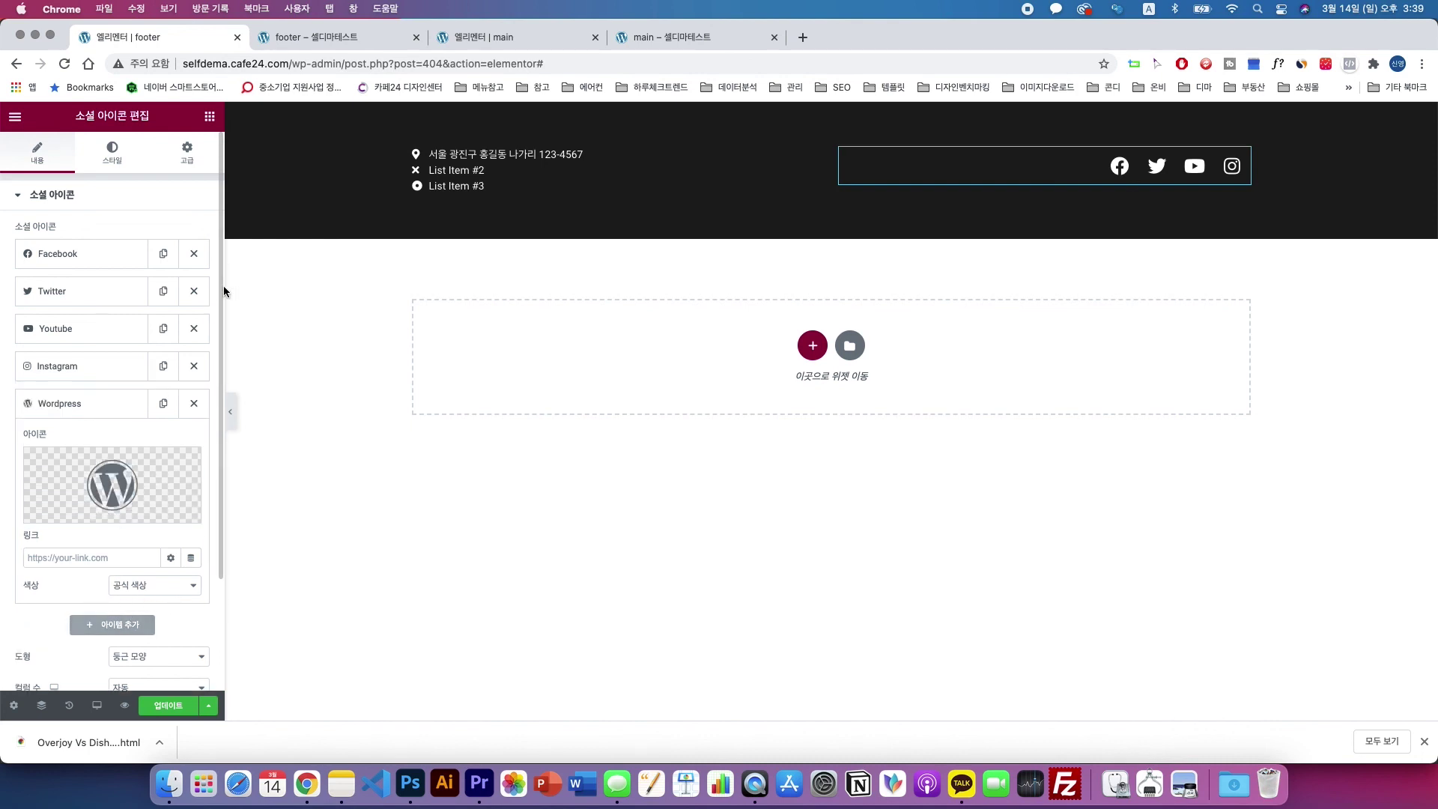
left_click(98, 464)
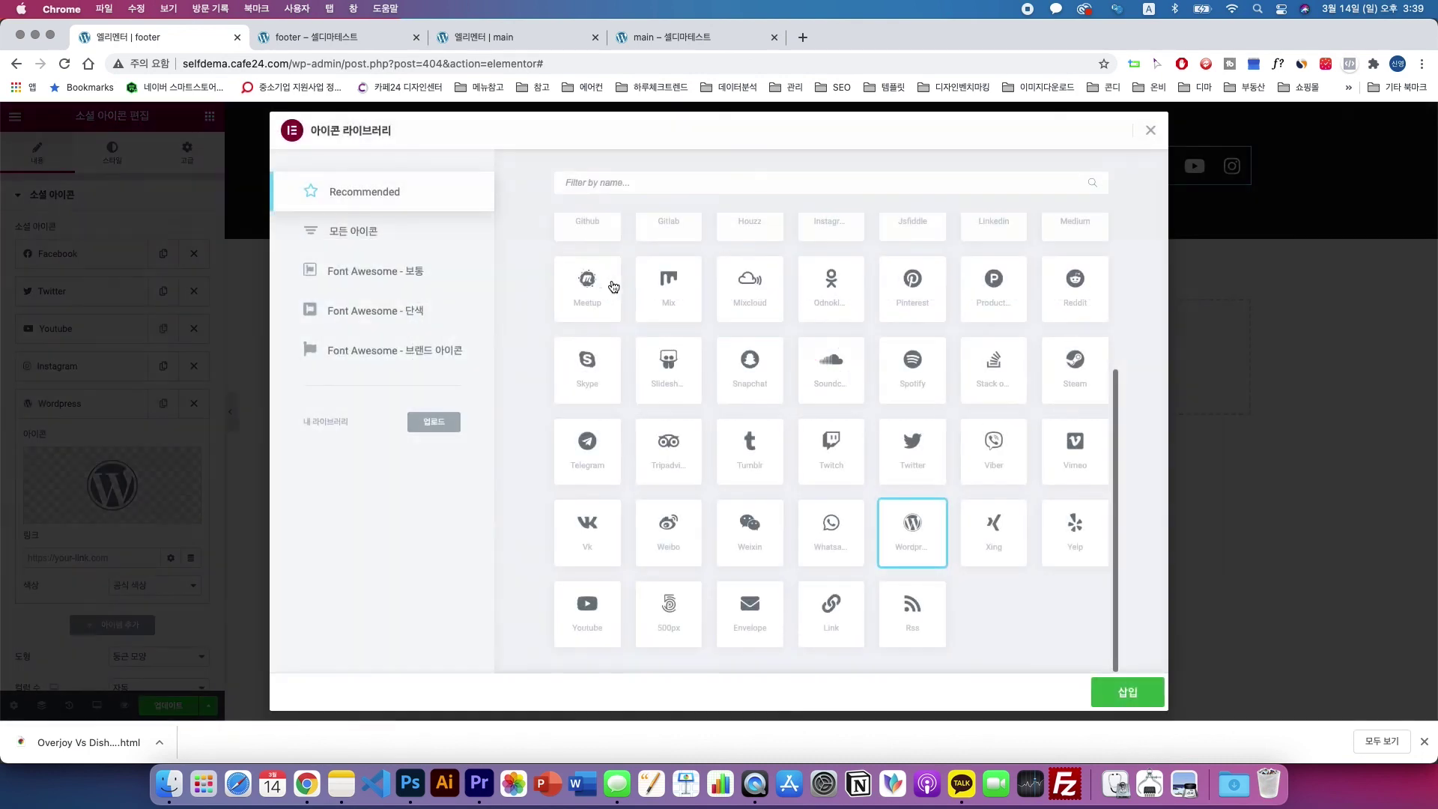
left_click(749, 453)
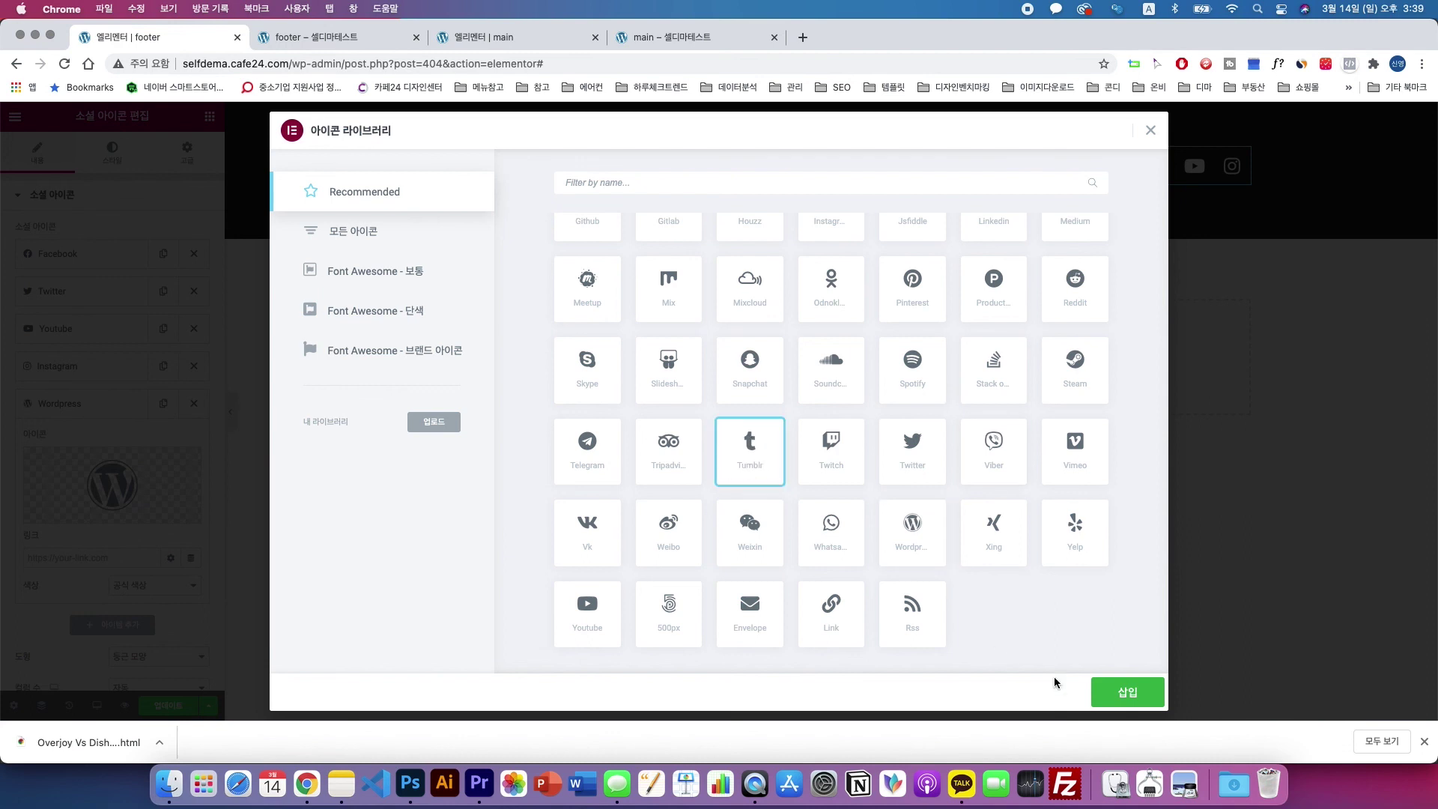
left_click(1113, 695)
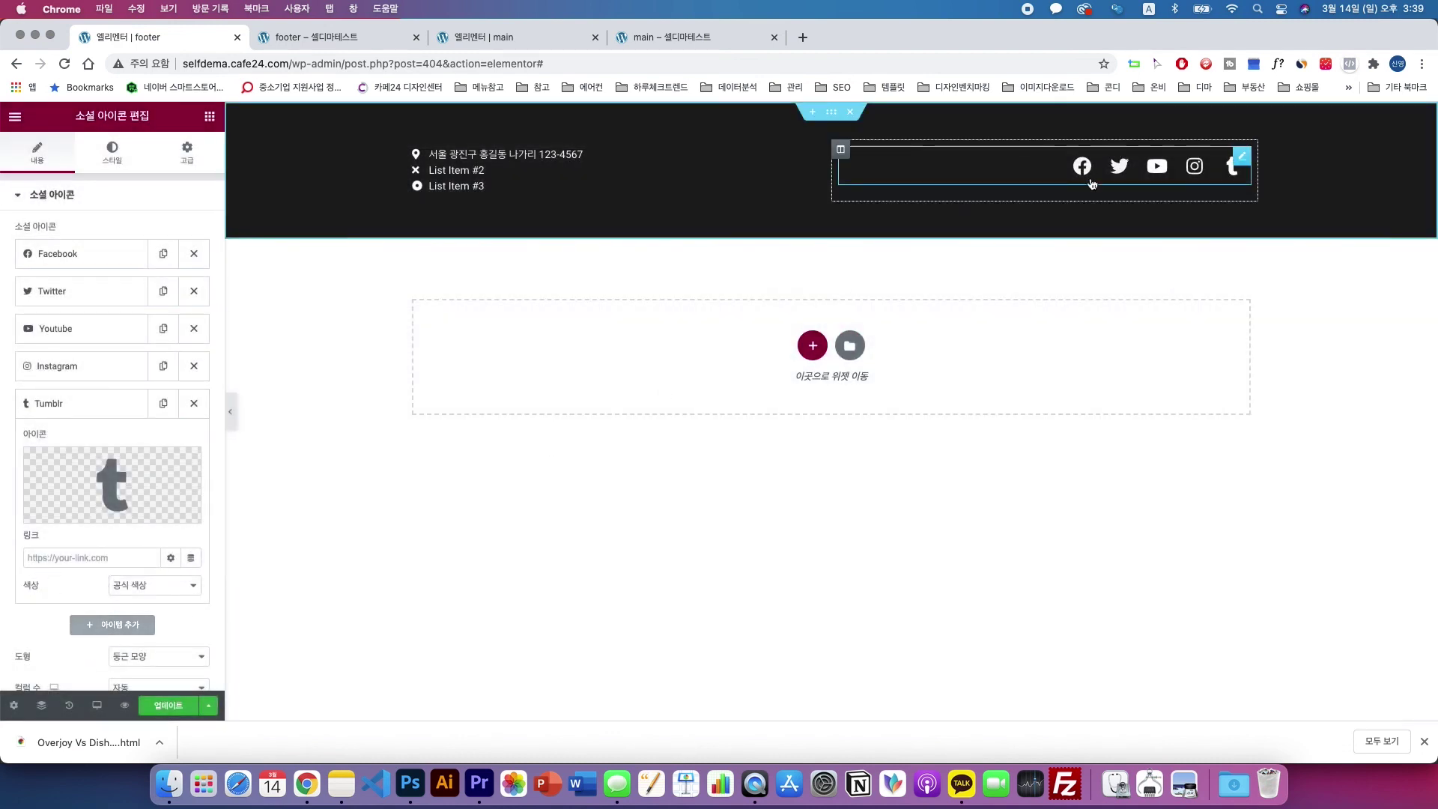
- Remove the Twitter item from the social icons and open the Instagram item's link for editing
left_click(83, 254)
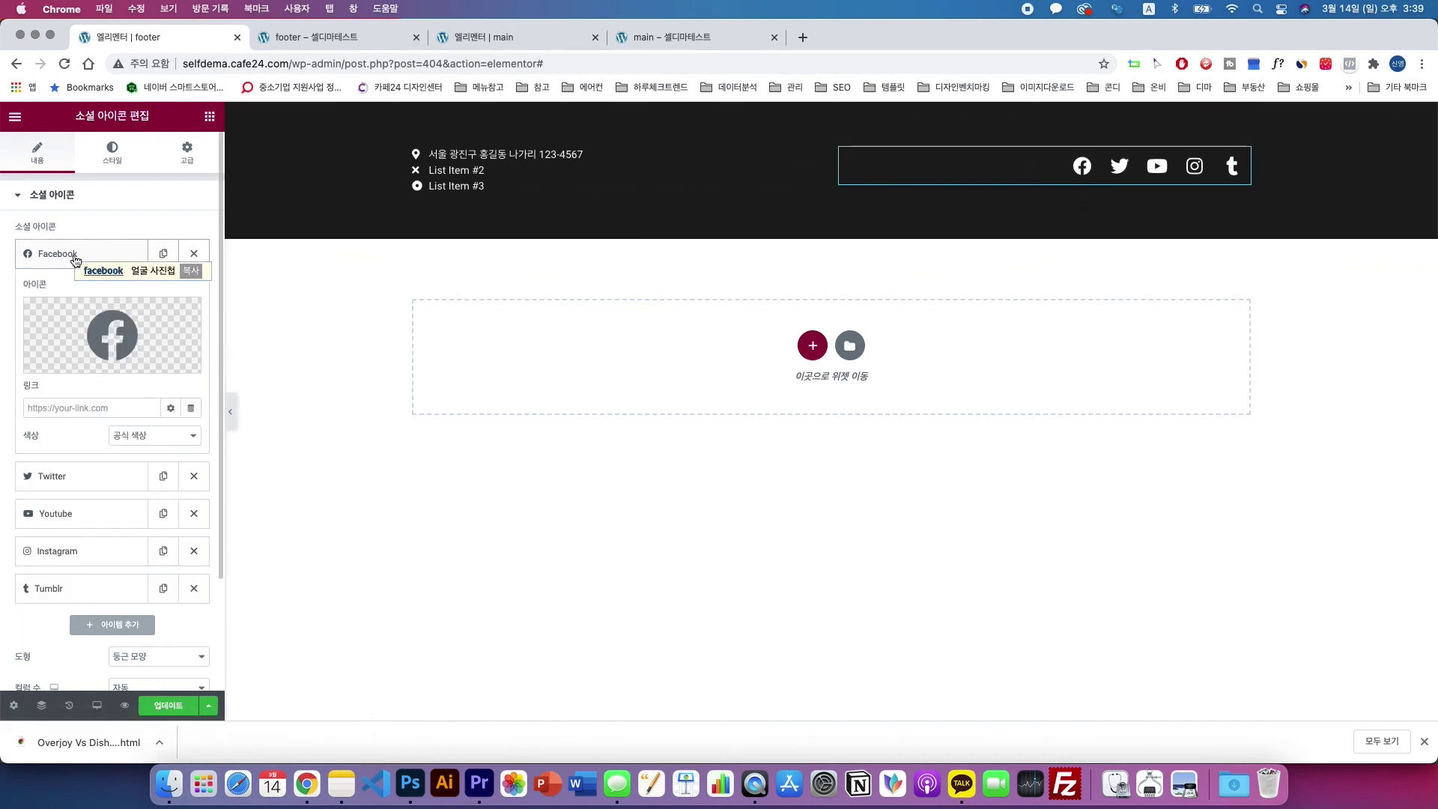
left_click(69, 412)
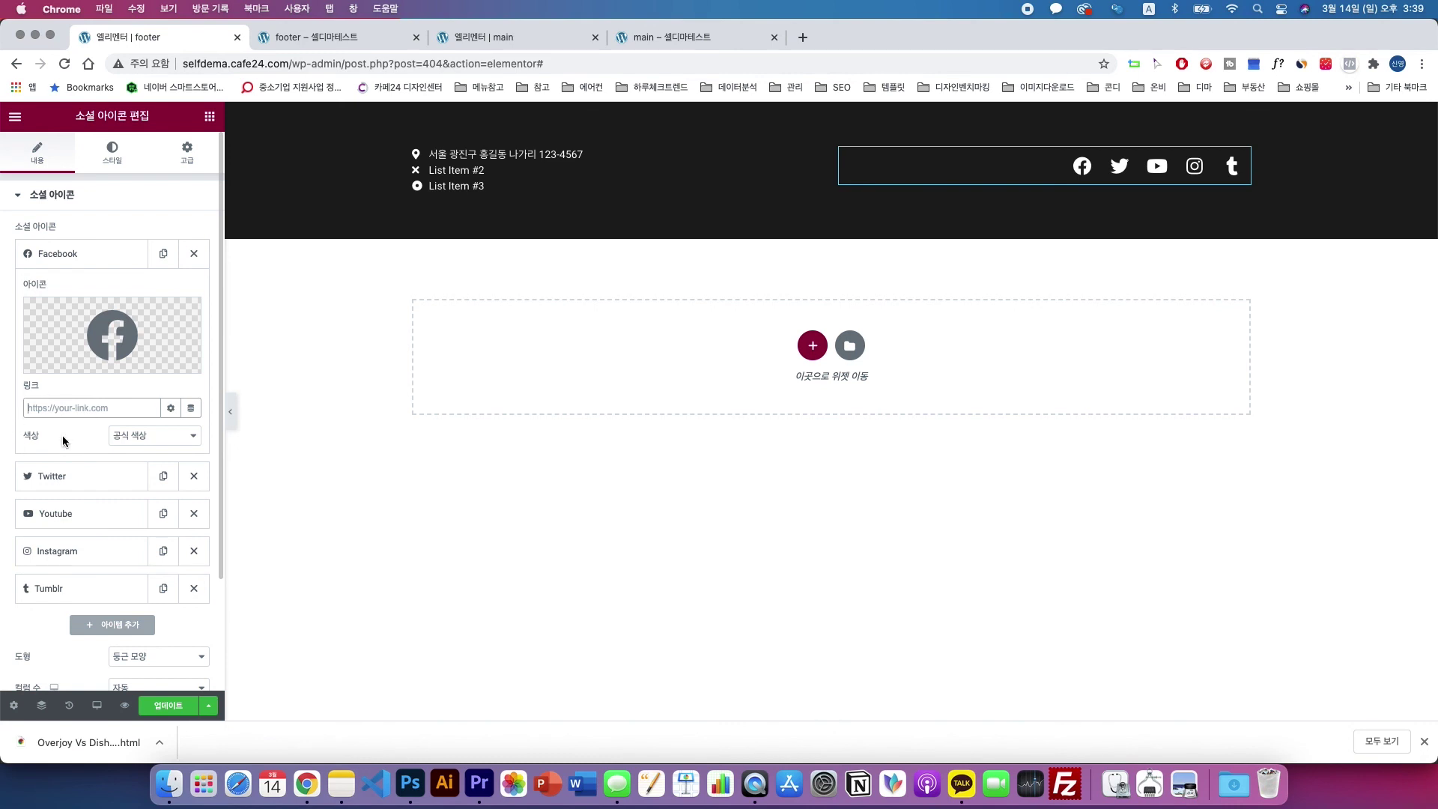
left_click(51, 476)
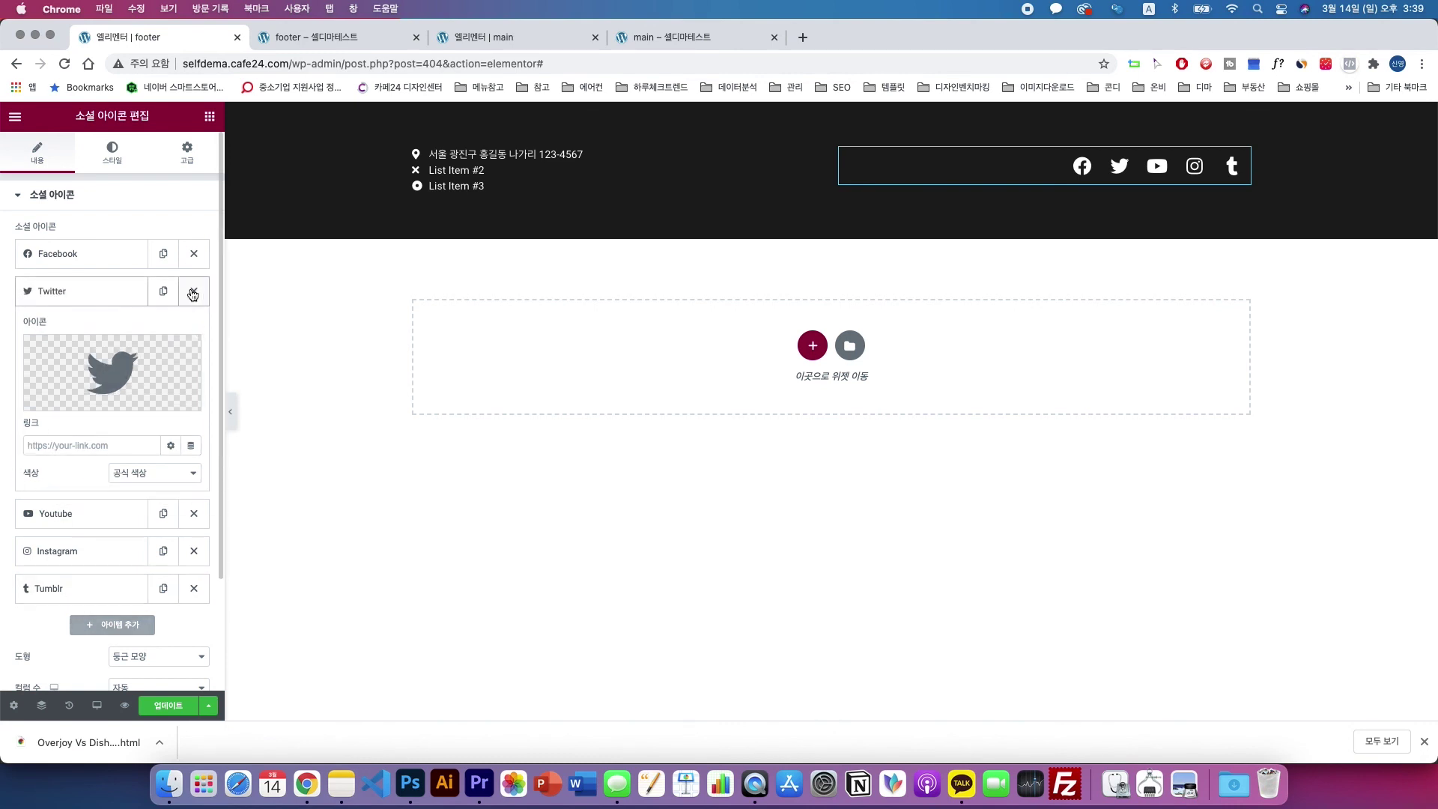
left_click(193, 294)
left_click(77, 328)
left_click(59, 490)
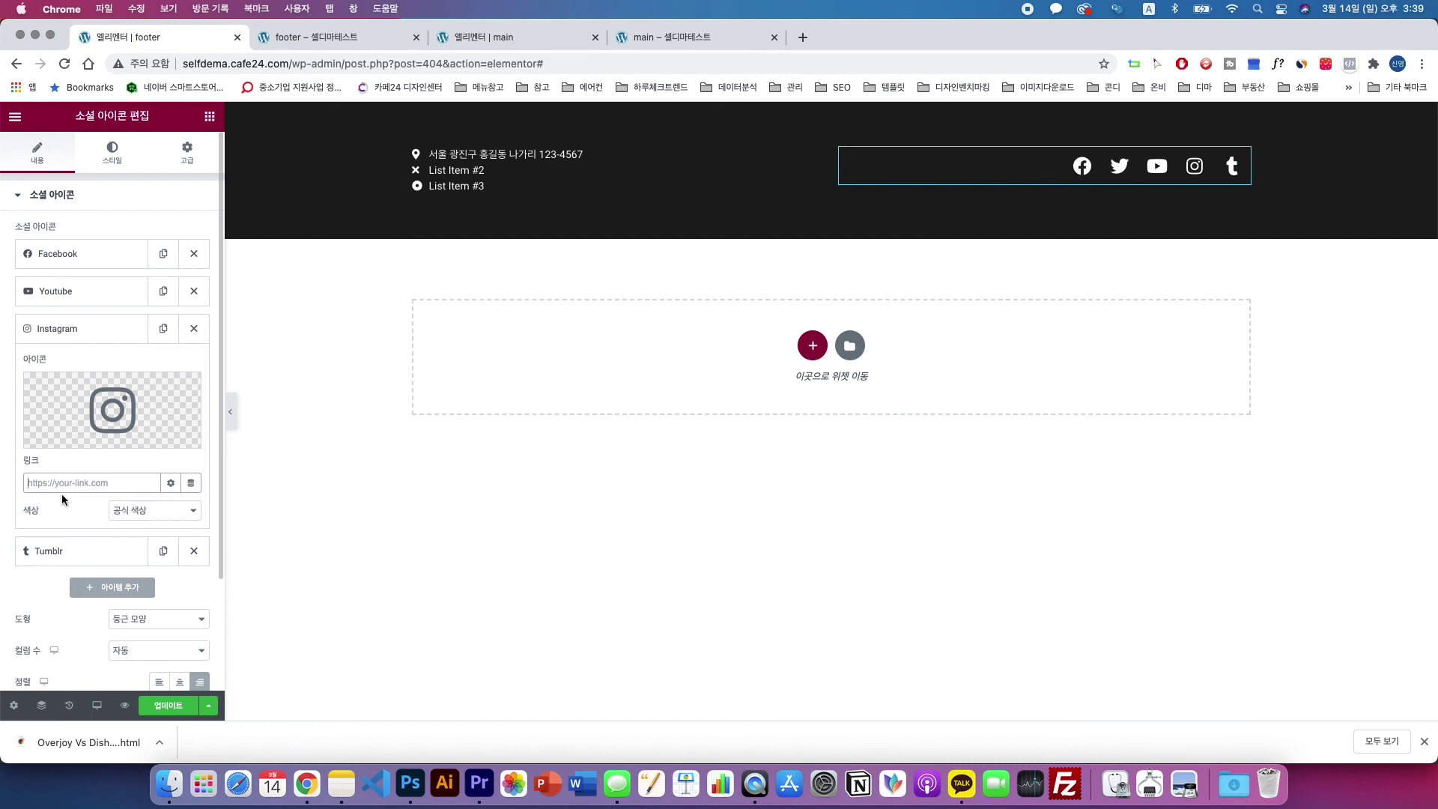
- Save the updated footer template and refresh the main page's preview to load the saved footer
left_click(176, 707)
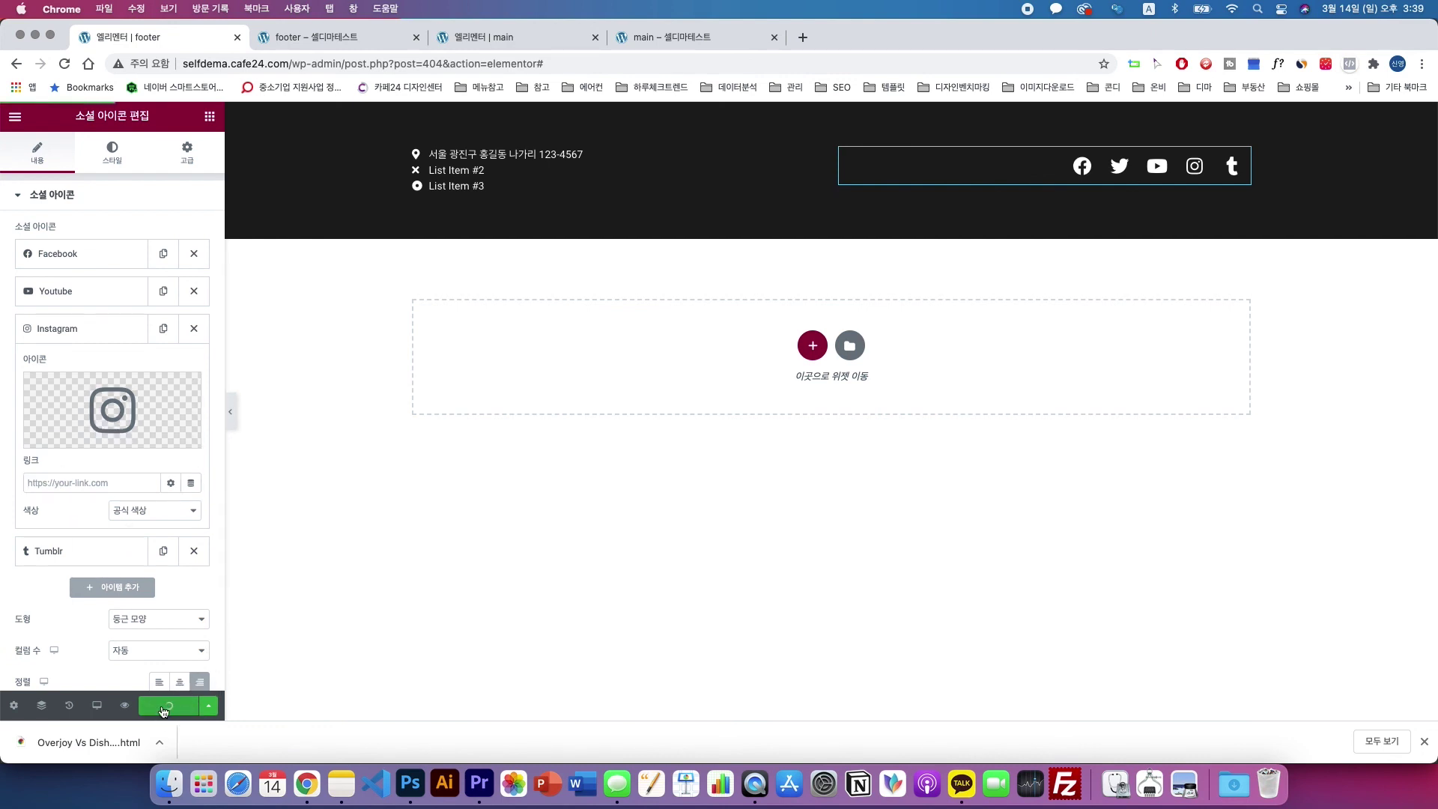
left_click(357, 43)
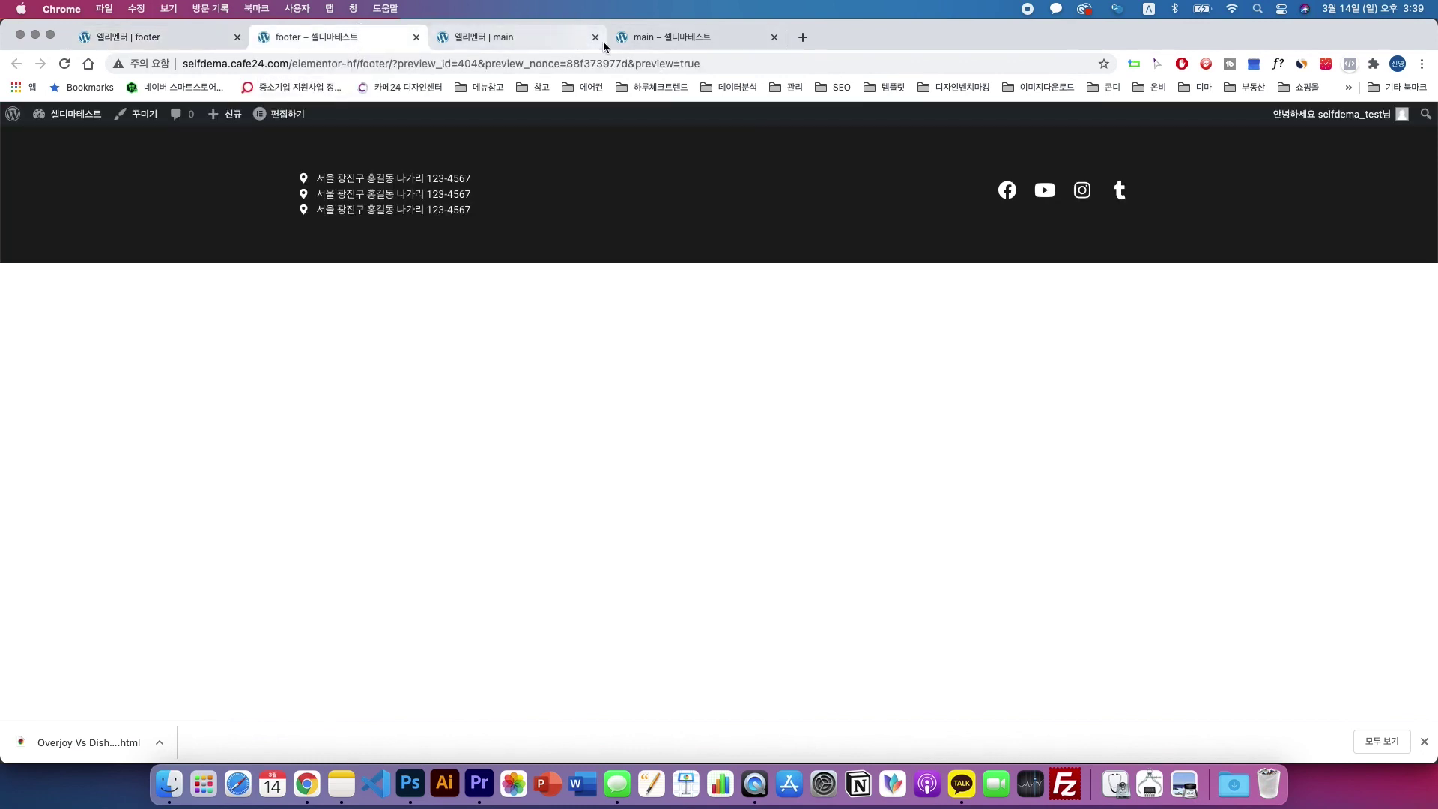
left_click(675, 39)
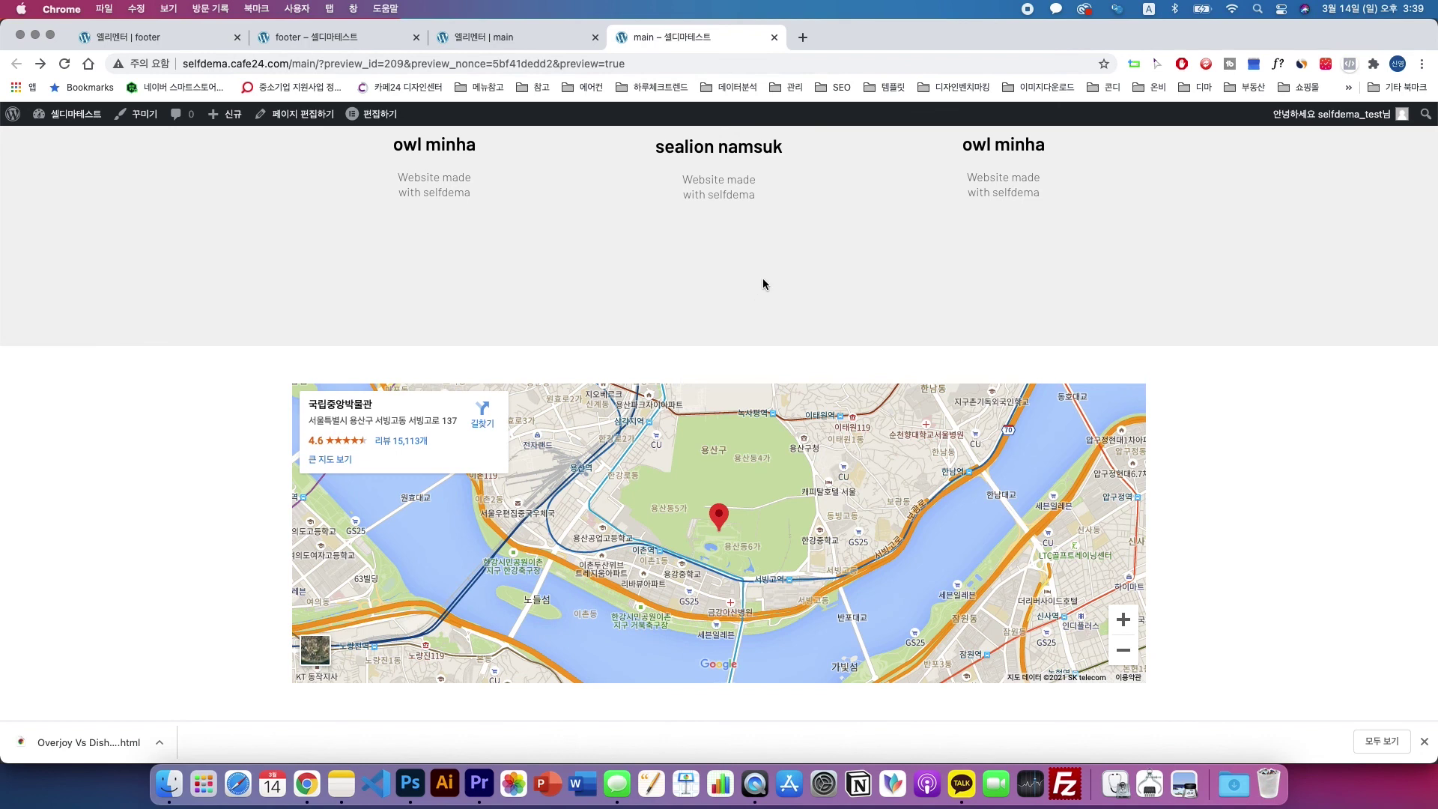
left_click(63, 64)
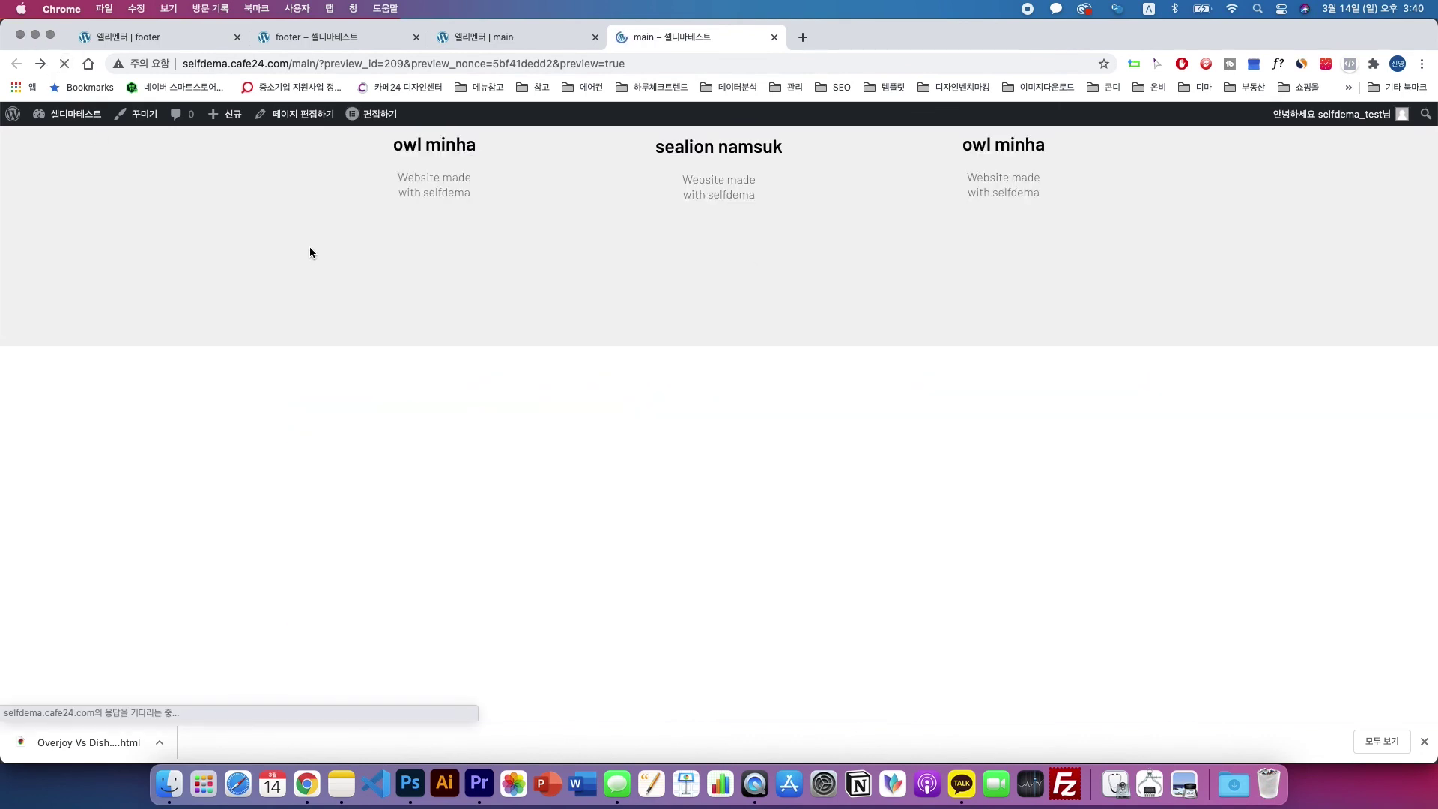
- Review the refreshed main page, checking the footer's address list and social icons below the map and the header over the hero section
scroll(309, 248, "down", 2)
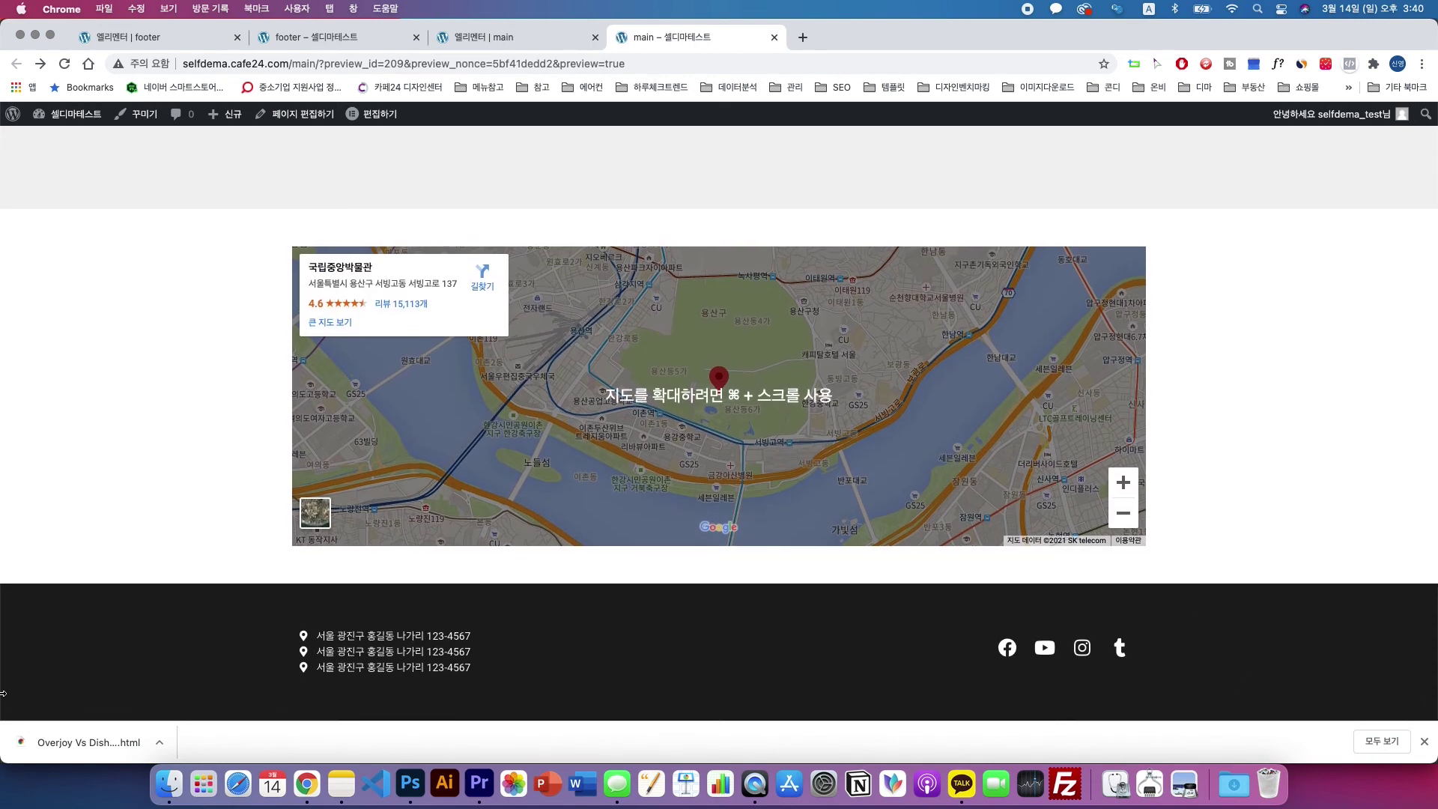
scroll(1218, 637, "up", 1)
scroll(1219, 637, "up", 5)
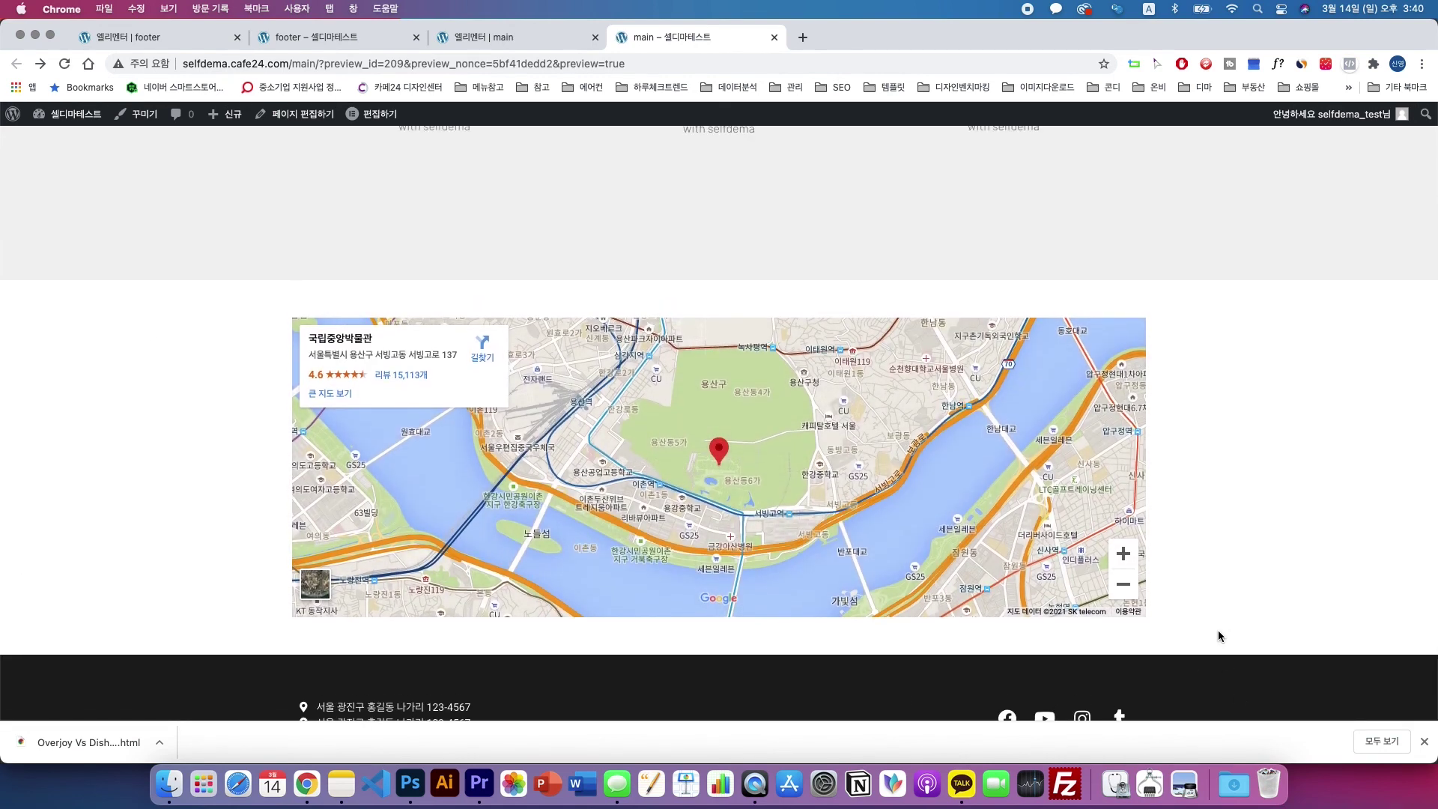
scroll(1218, 637, "up", 3)
scroll(1219, 636, "down", 10)
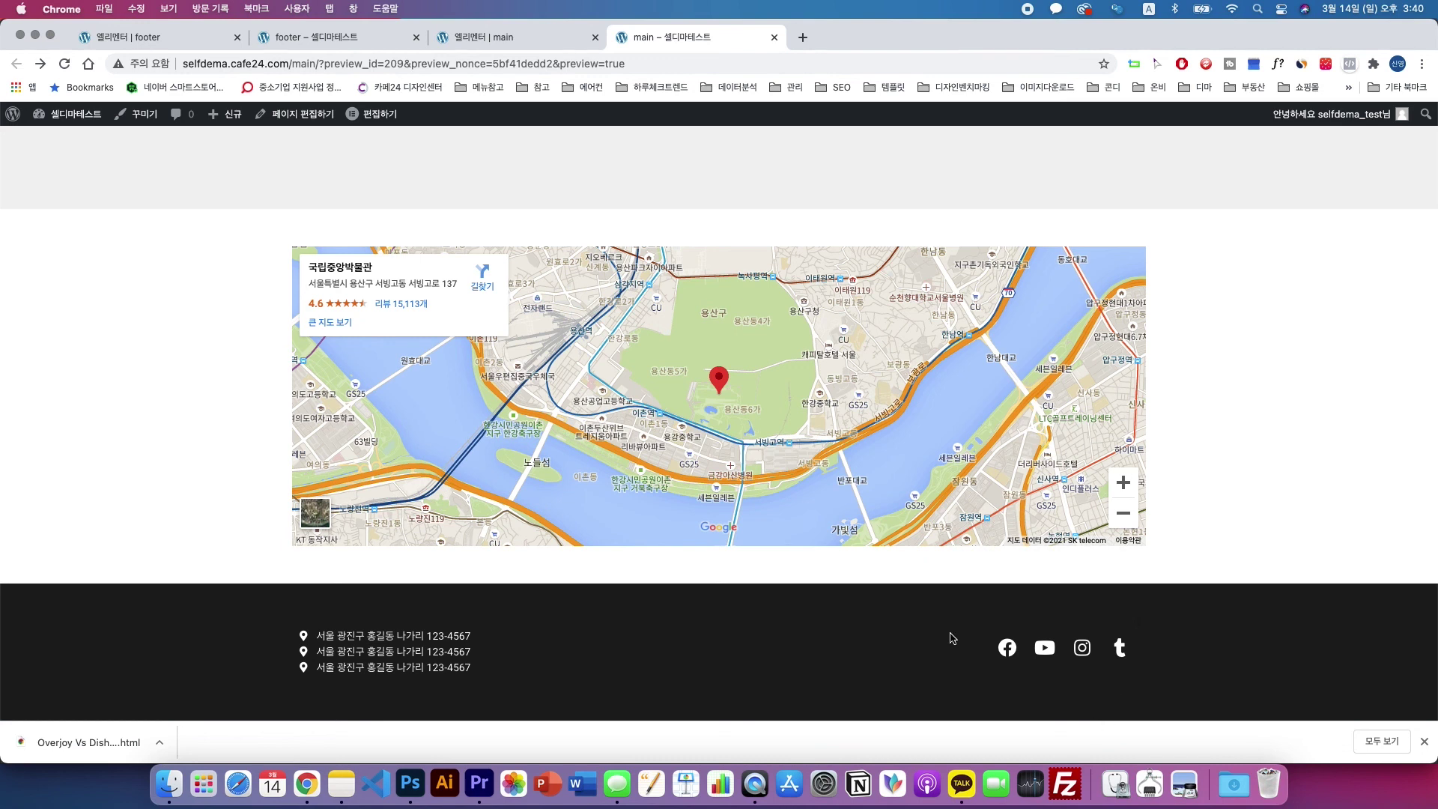
scroll(947, 632, "up", 15)
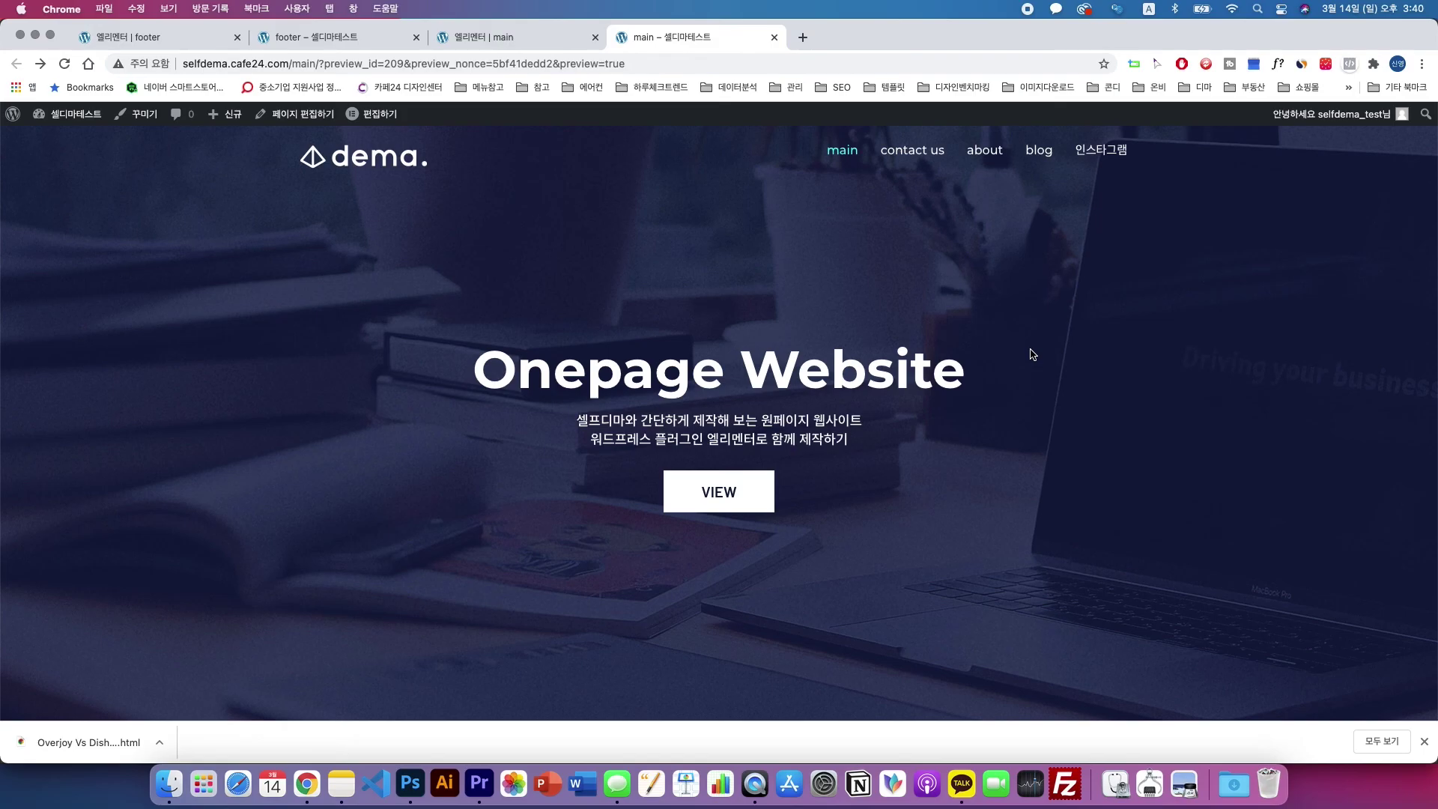
scroll(1005, 487, "down", 10)
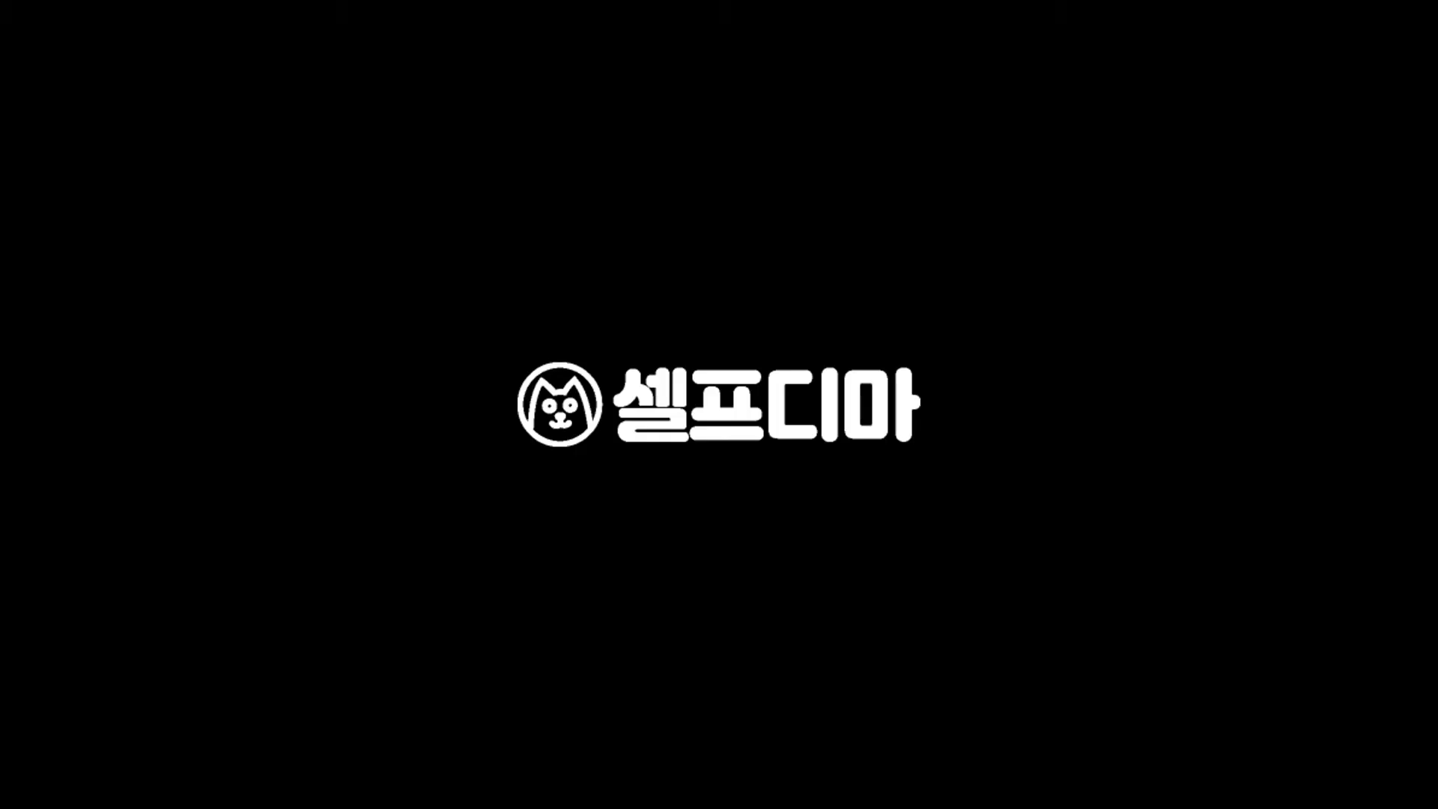